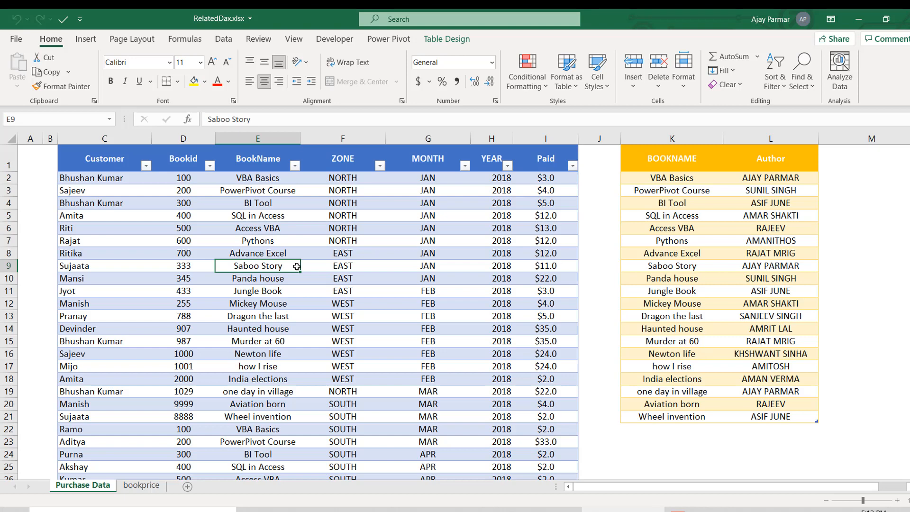
left_click(107, 152)
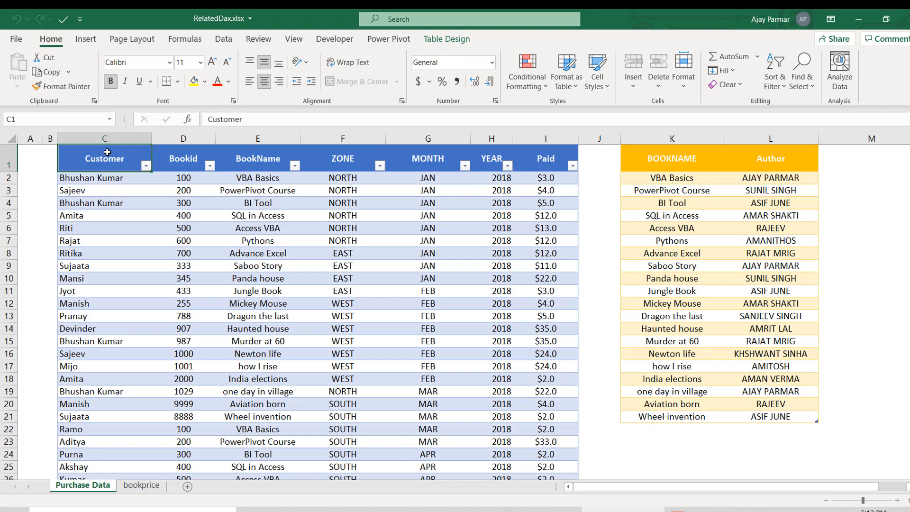
left_click(119, 203)
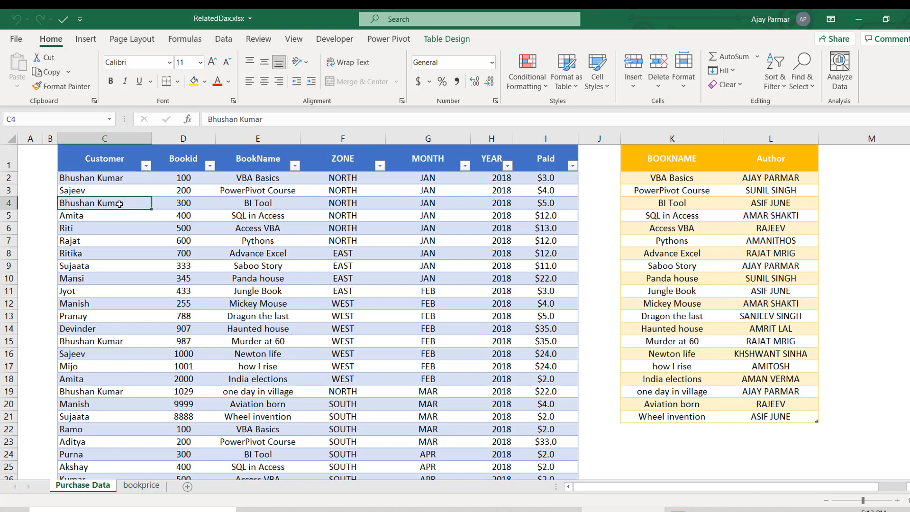
left_click(108, 155)
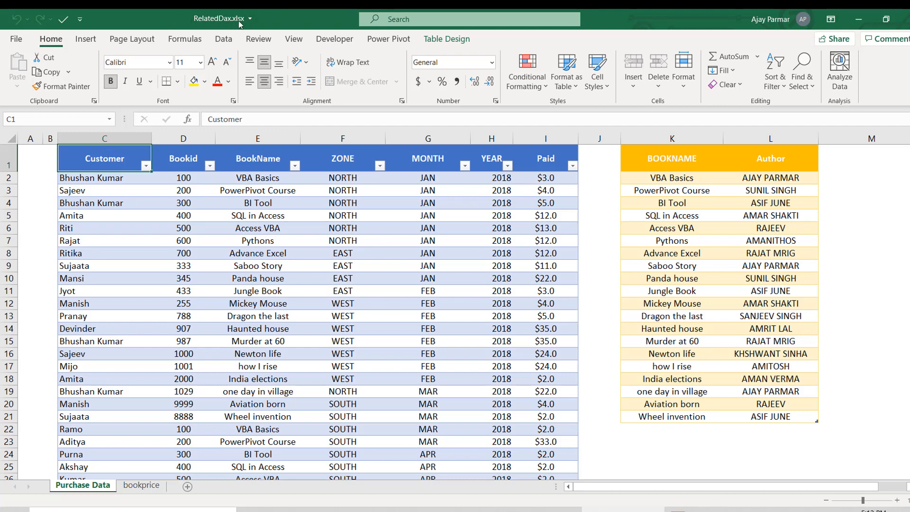
- Add a new worksheet after Purchase Data and enter RELATED in cell C1
left_click(188, 487)
left_click(196, 189)
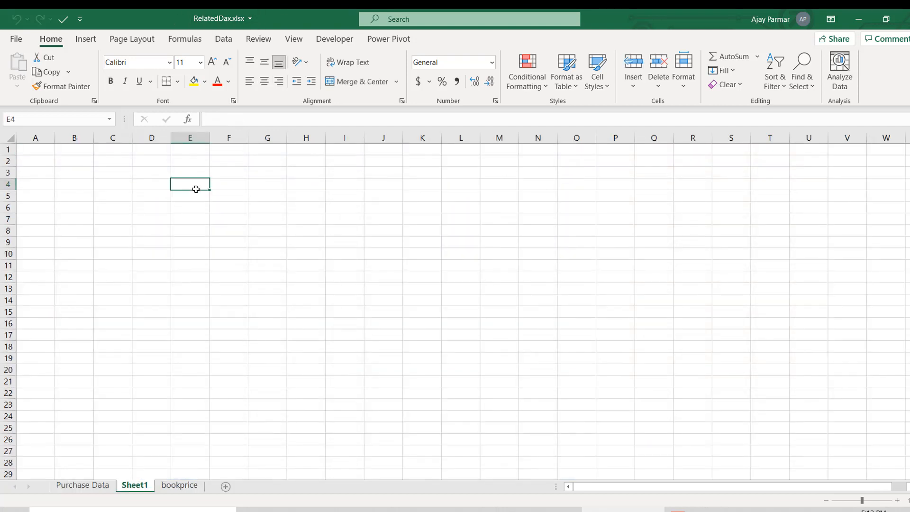
scroll(174, 163, "up", 1)
left_click(175, 163)
scroll(175, 162, "up", 4)
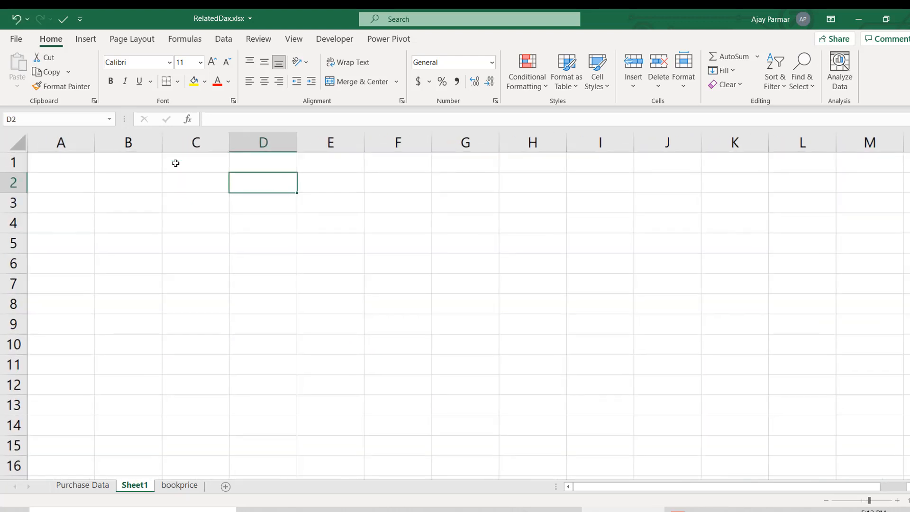
left_click(203, 164)
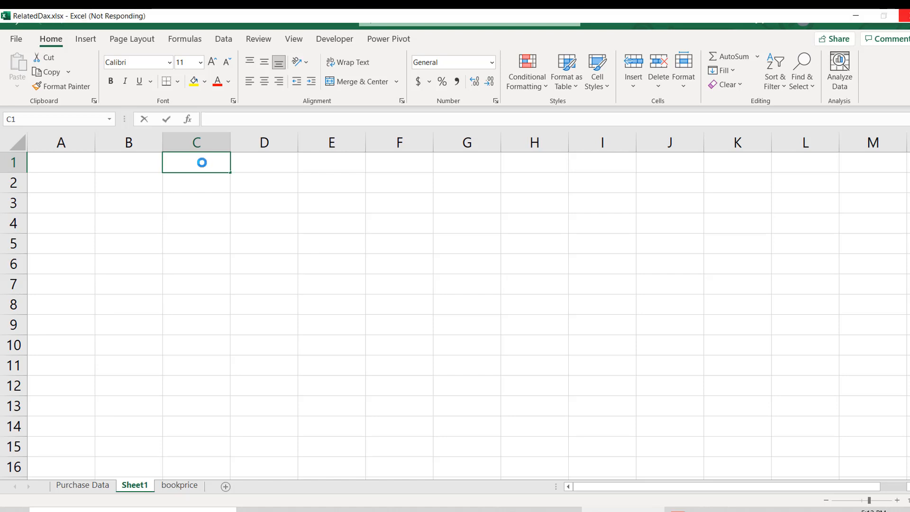
type("RELATED")
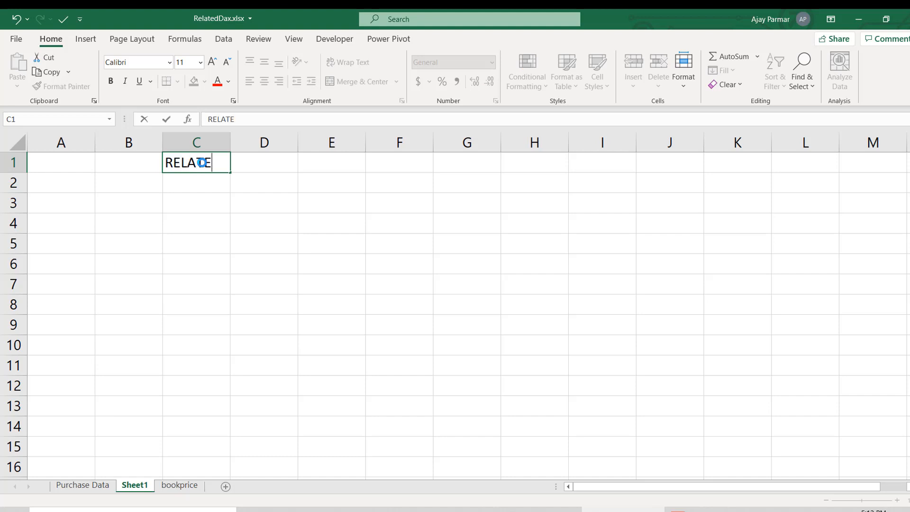
- Enter VLOOKUP in cell F1 and LOOK UP FUNCTION in cell H1
key("Right")
key("Right")
key("Right")
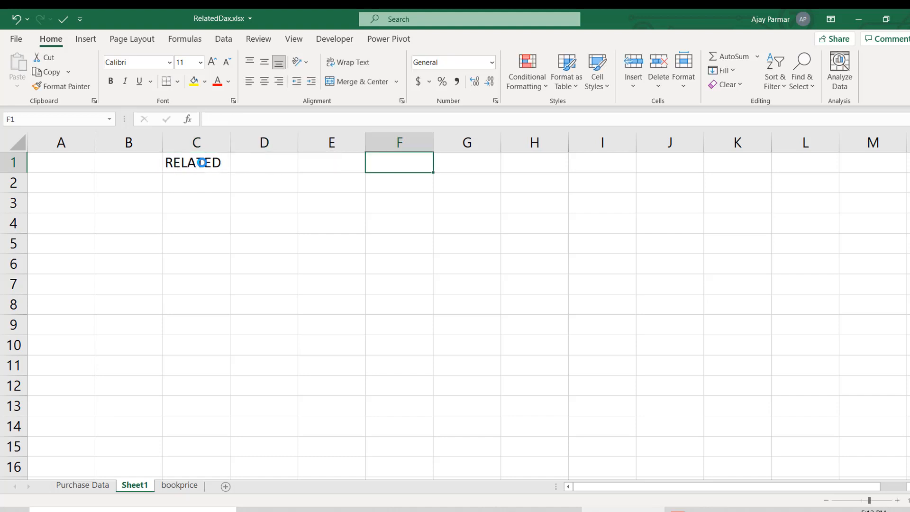
type("VLOOKUP")
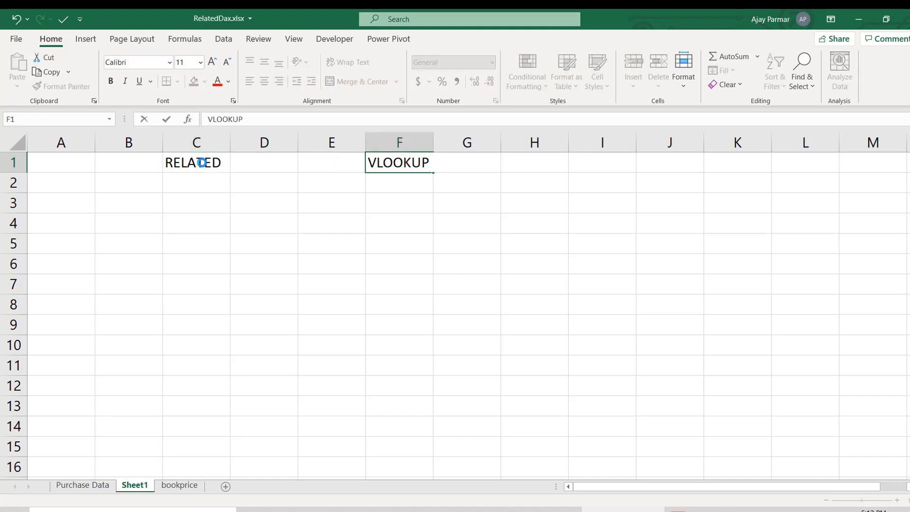
key("Right")
key("Right")
type("LOOU")
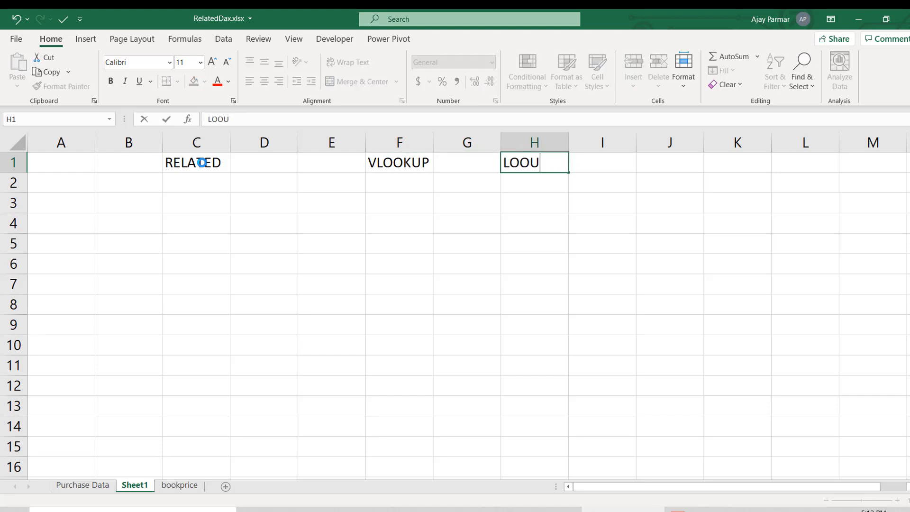
key("BackSpace")
type("K UP FUNCTION")
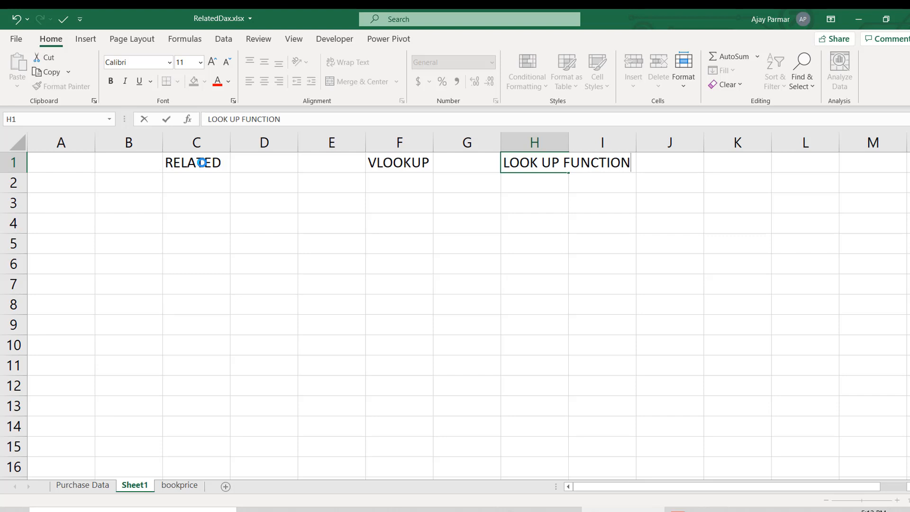
key("Return")
- Extend the text in cell C1 to read RELATED DAX
left_click(194, 166)
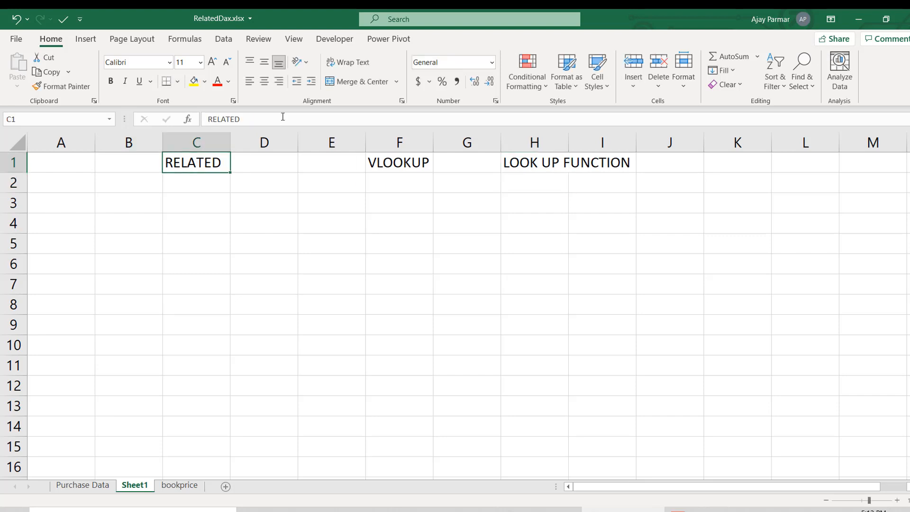
left_click(273, 119)
type("DX")
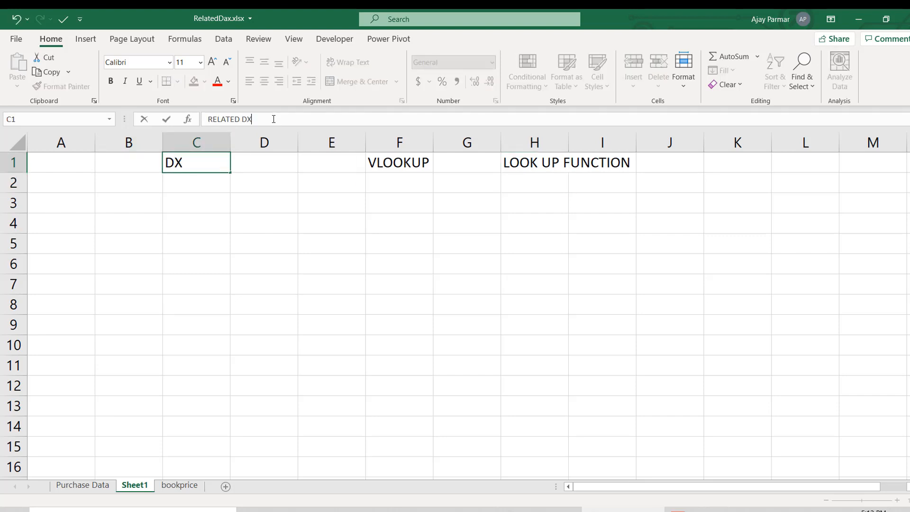
key("BackSpace")
type("AX")
key("Return")
key("Up")
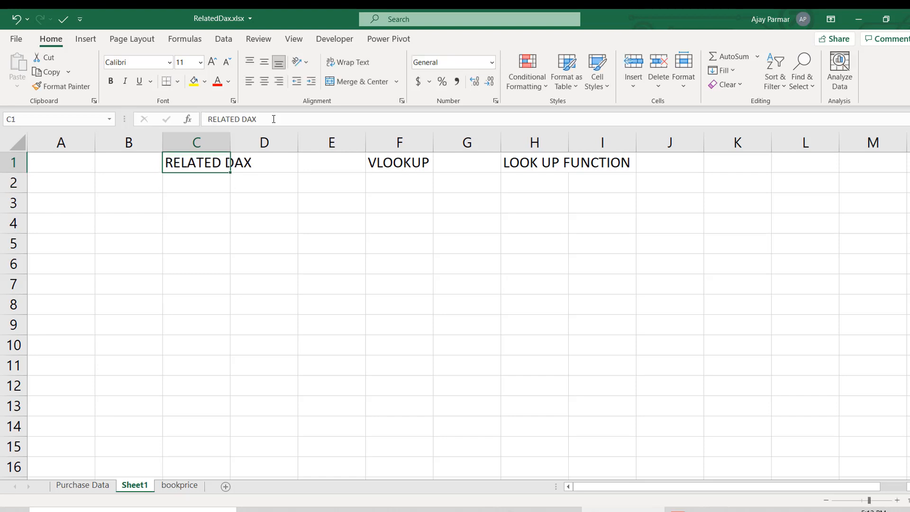
- Enter RELATED TABLE DAX in cell C2, directly below the first function name
key("Down")
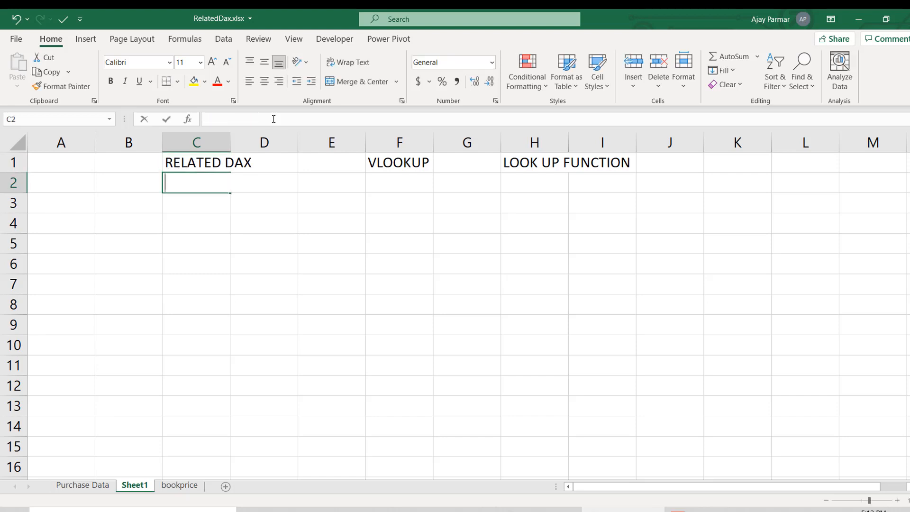
type("RELATED")
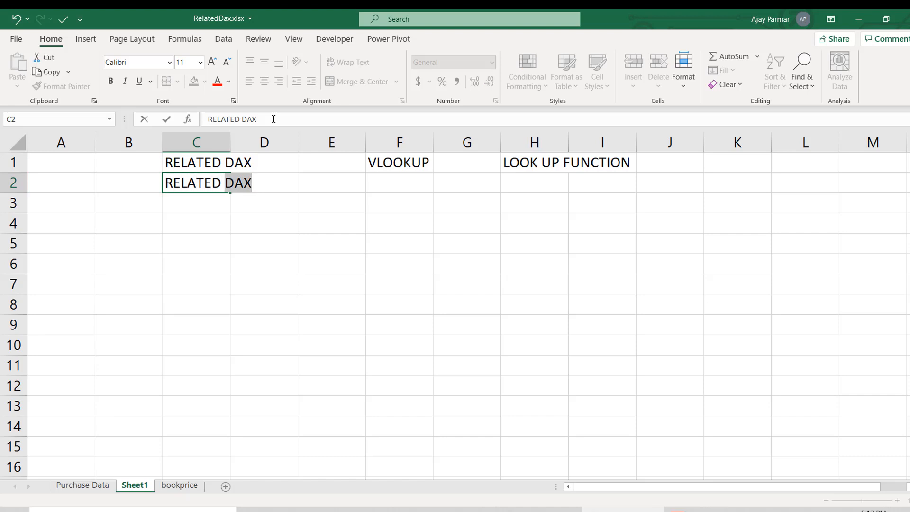
type(" T ABLE DAX")
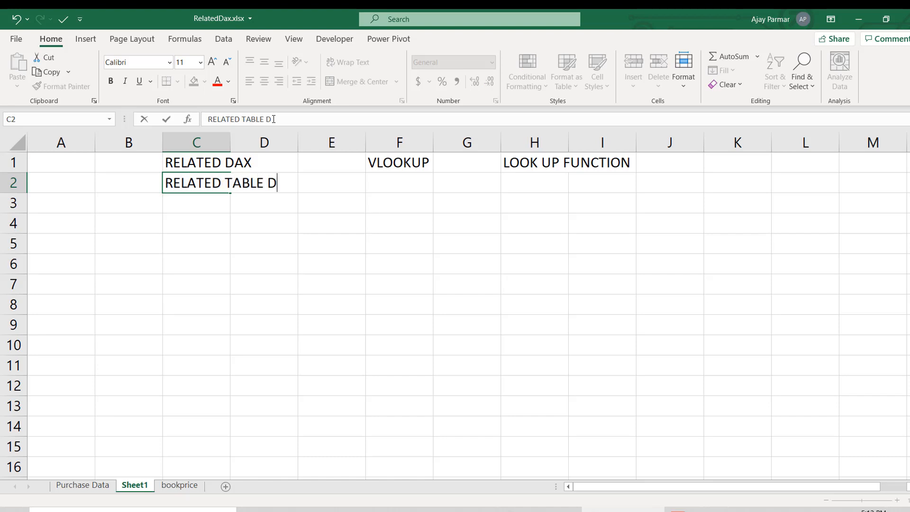
key("Return")
- Number the two DAX entries by entering 2.) in cell B2 and 1.) in cell B1
key("Up")
key("Left")
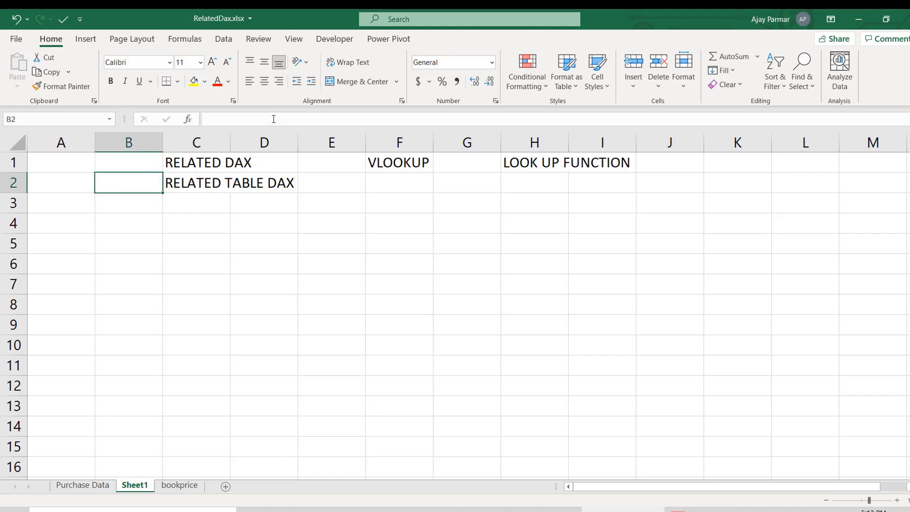
type("2.)")
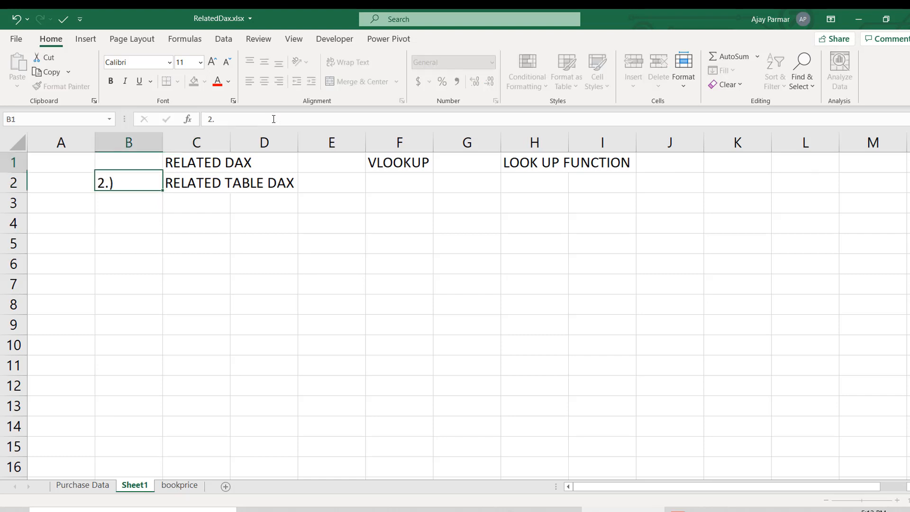
key("Up")
type("1.)")
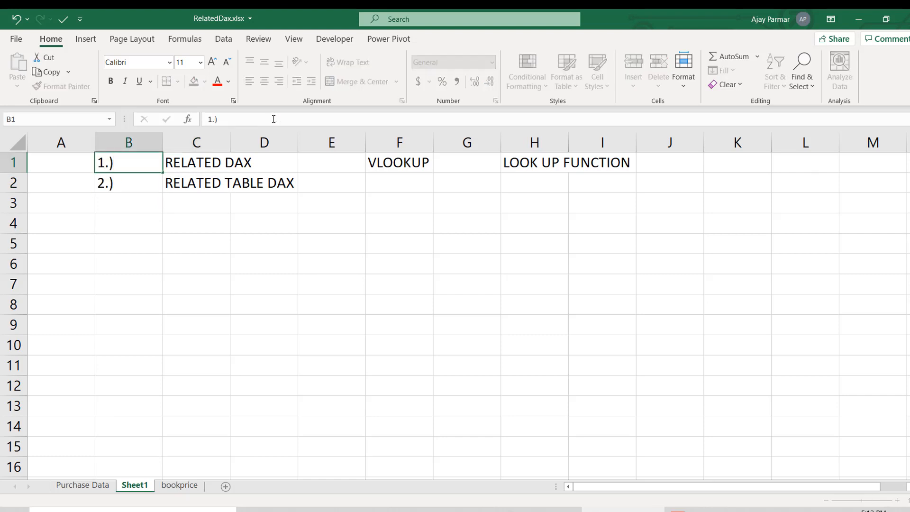
key("ctrl+Return")
key("Right")
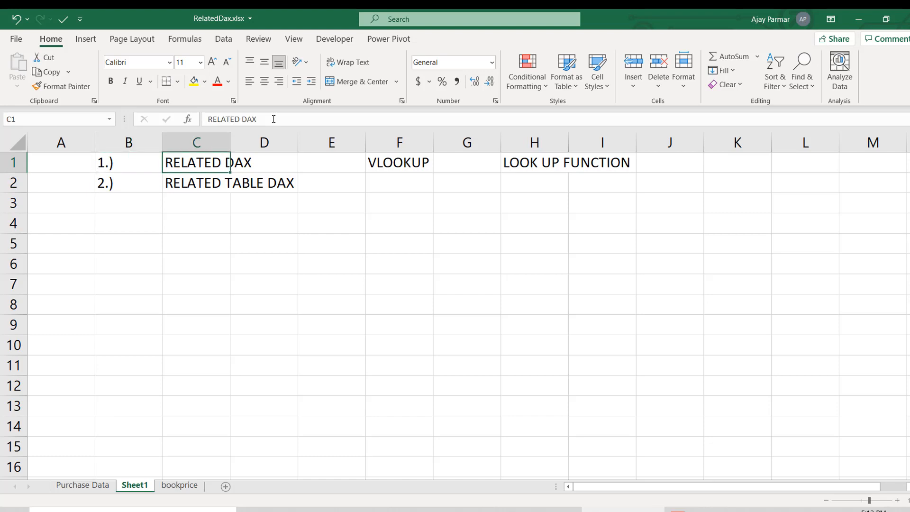
key("Down")
key("Down")
key("Up")
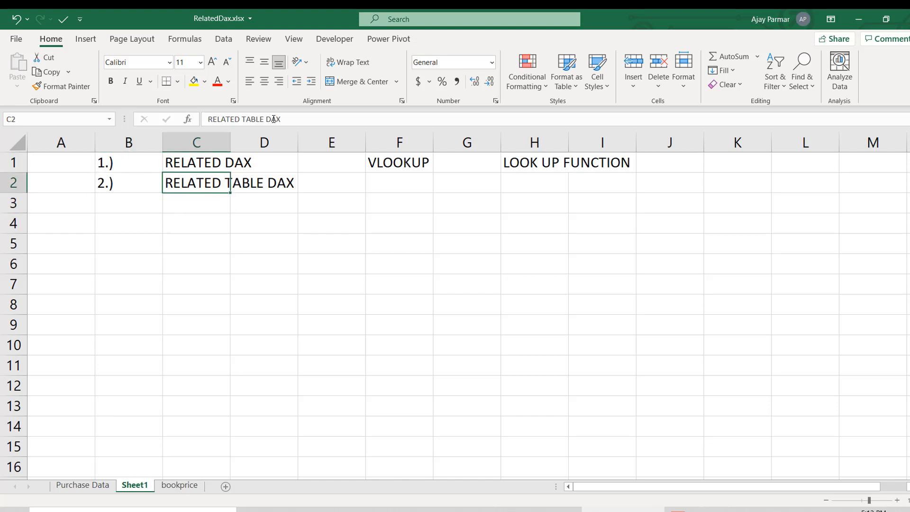
key("Up")
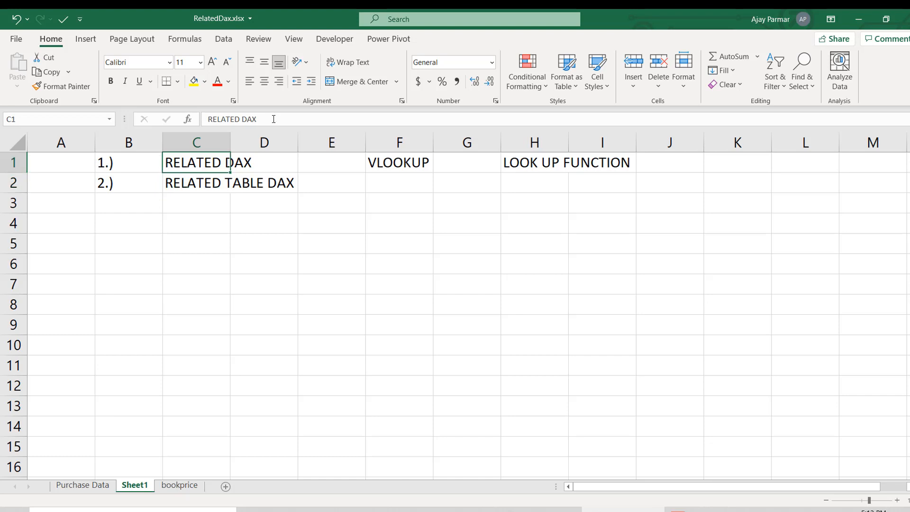
key("Down")
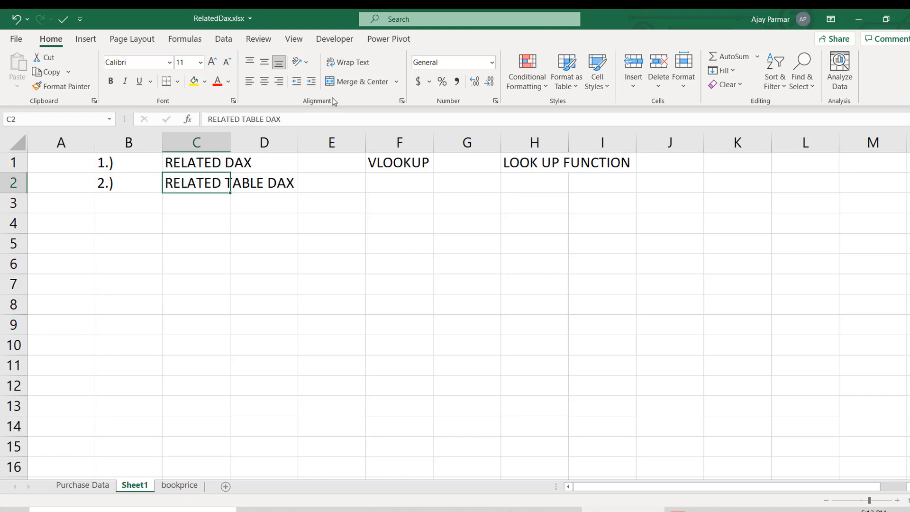
- Hide the gridlines on the new worksheet
left_click(331, 40)
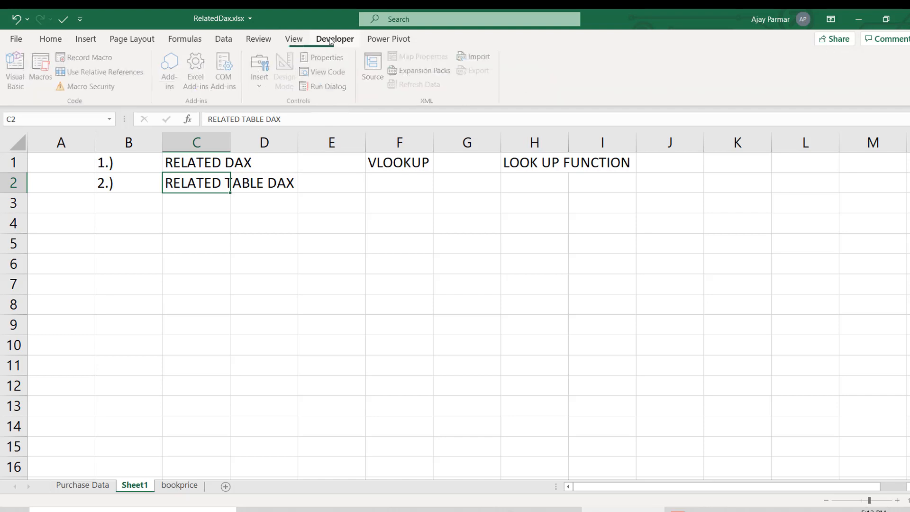
left_click(303, 45)
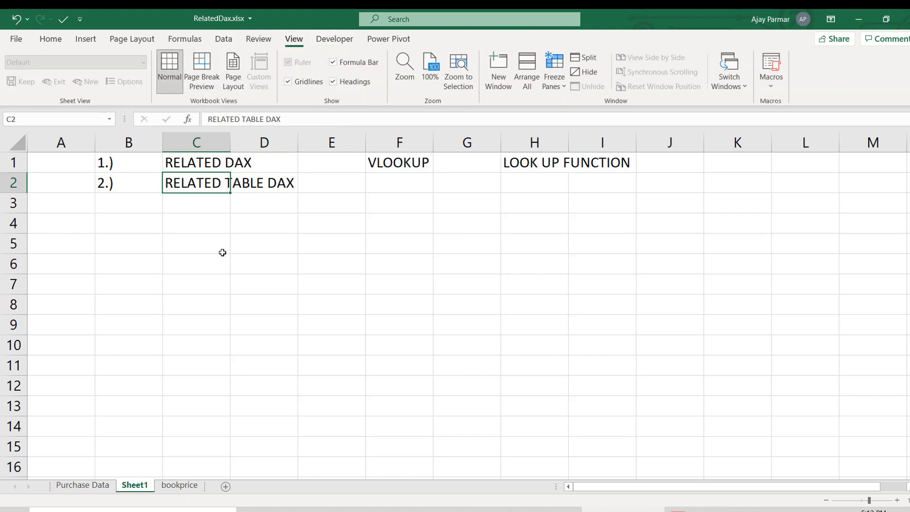
left_click(311, 82)
left_click(194, 162)
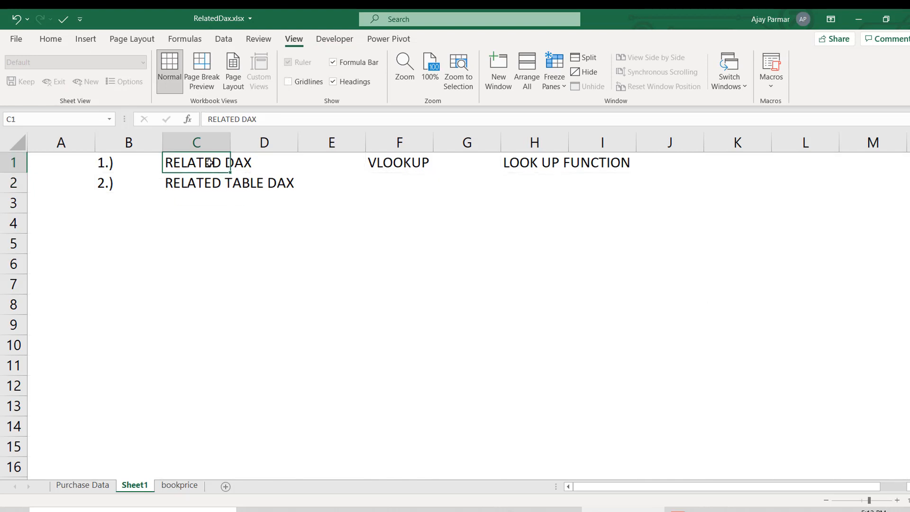
left_click(202, 287)
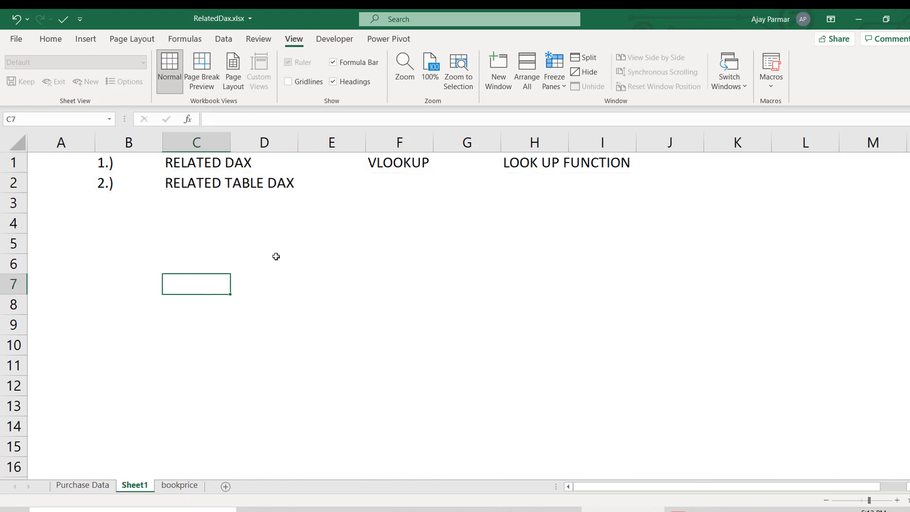
left_click(229, 248)
left_click(187, 164)
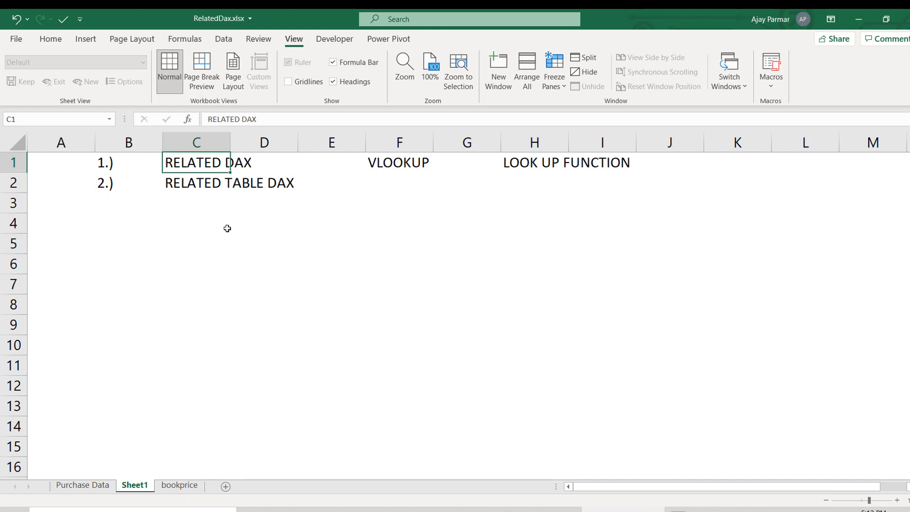
- Enter RELATIONSHIP in cell D6, below the list of DAX functions
left_click(241, 260)
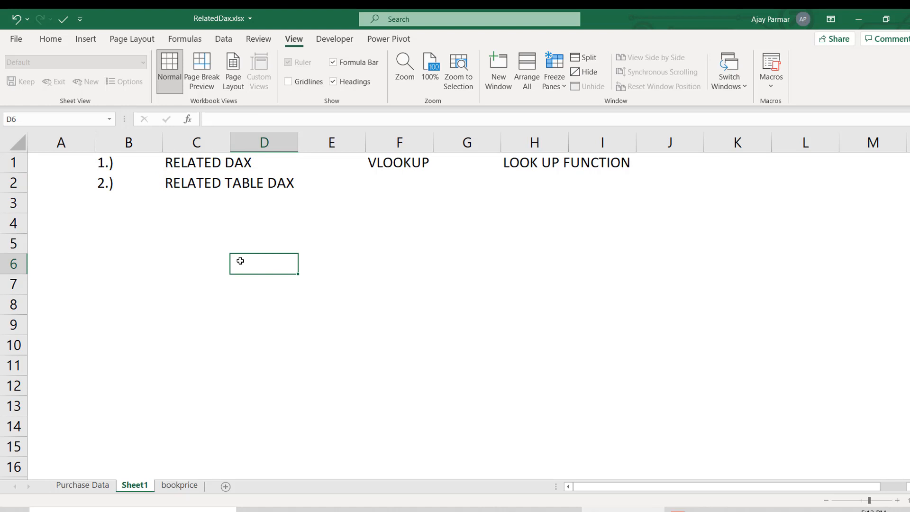
type("RELAT")
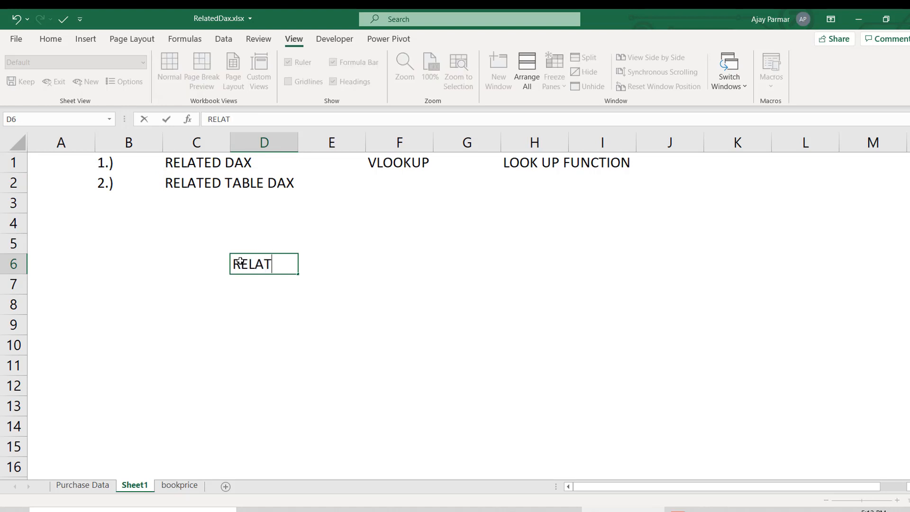
type("IONSHIP")
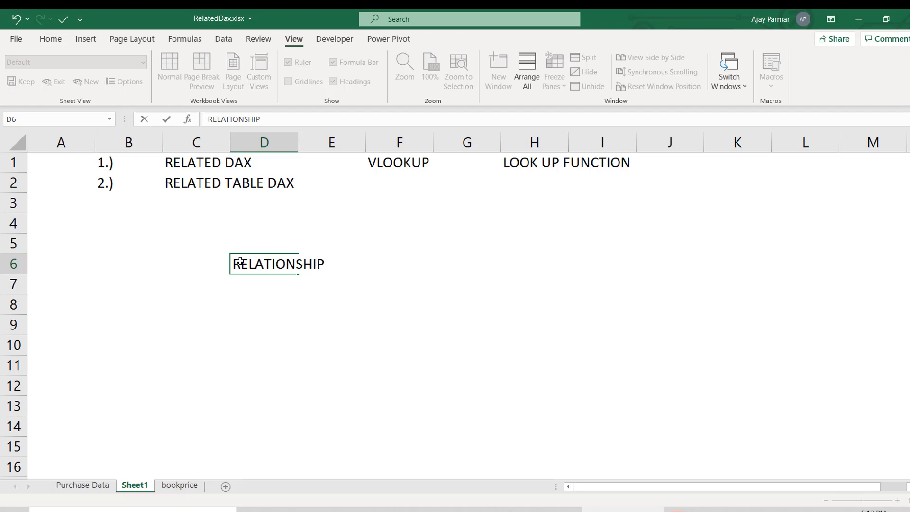
key("Return")
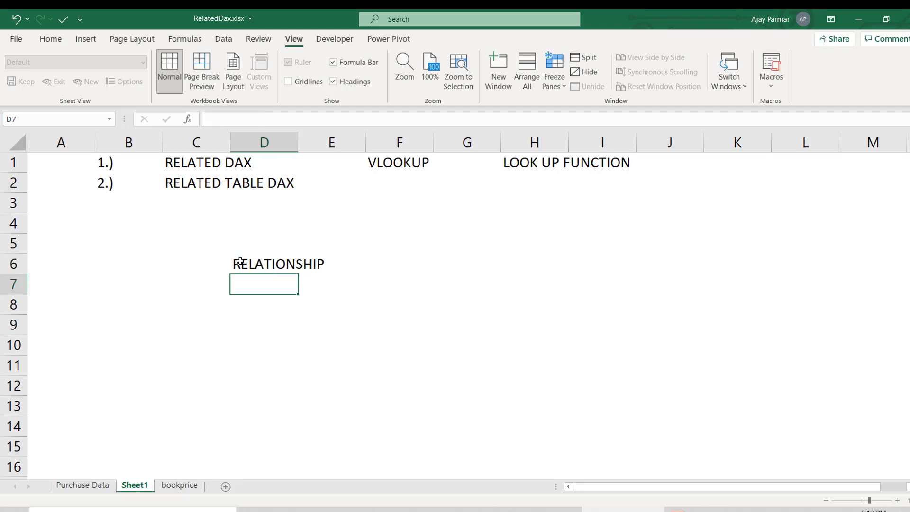
- Enter DATA MODELLING... in cell D8, two rows below the RELATIONSHIP entry
key("Return")
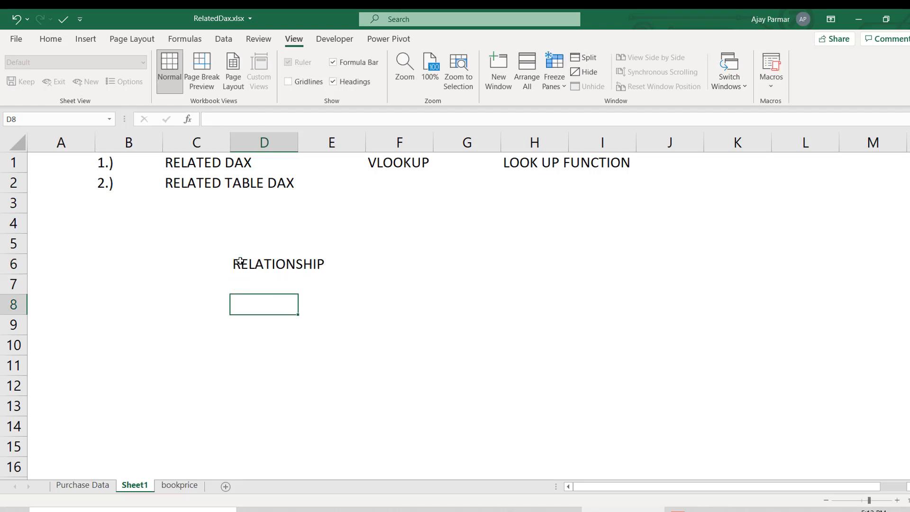
key("Up")
key("Down")
type("DAT")
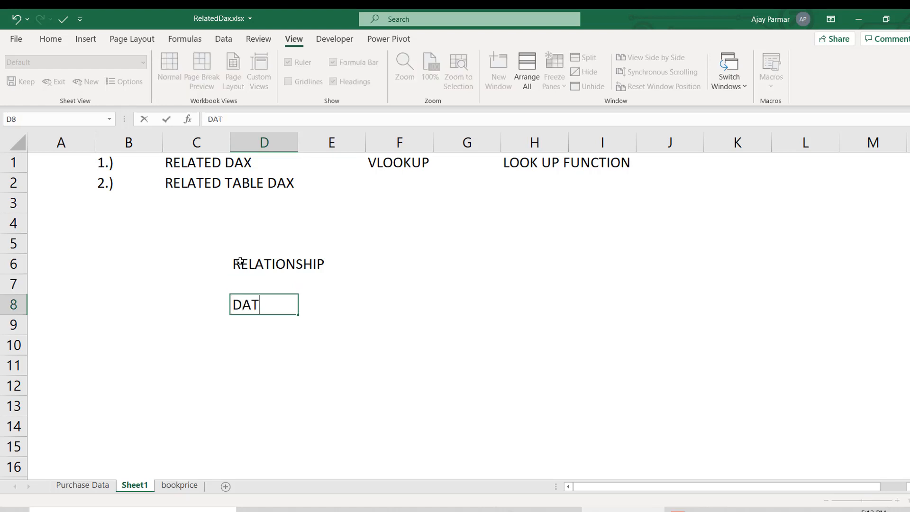
type("A MODELLING")
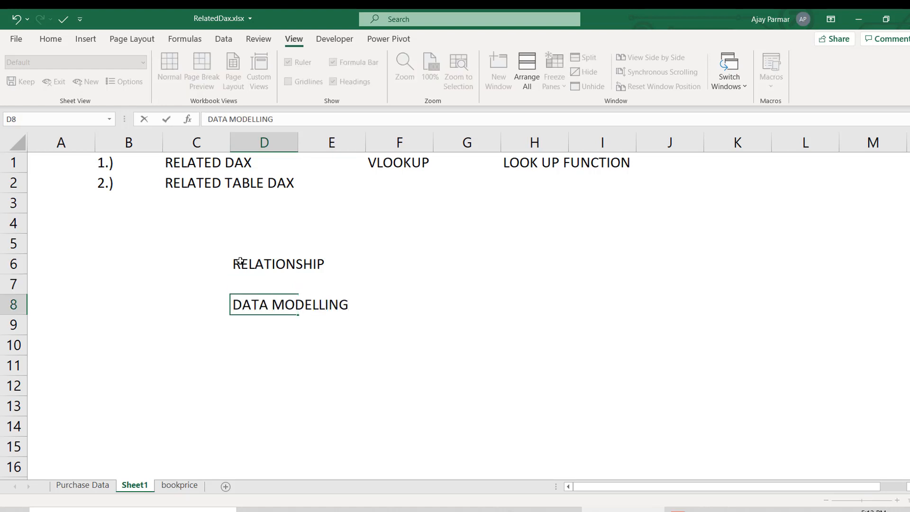
type("...")
key("Return")
key("Up")
key("Up")
key("Up")
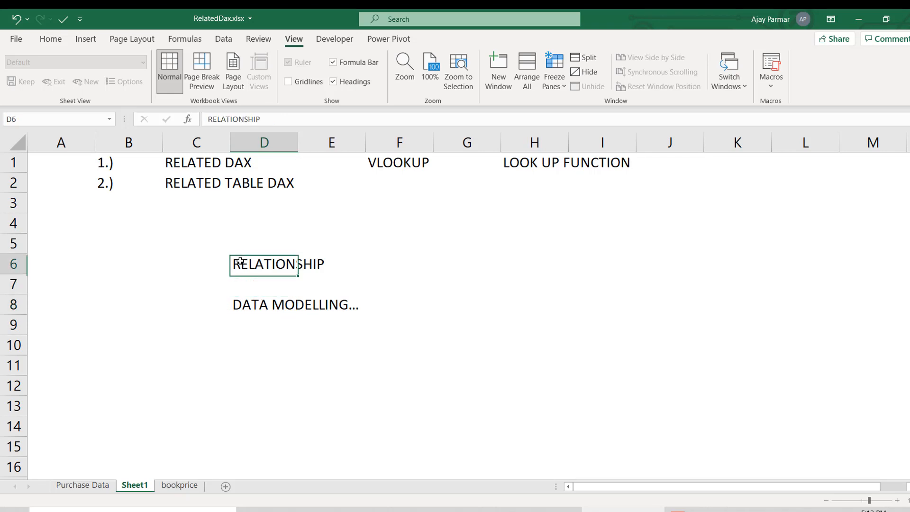
key("Down")
key("Down")
key("Down")
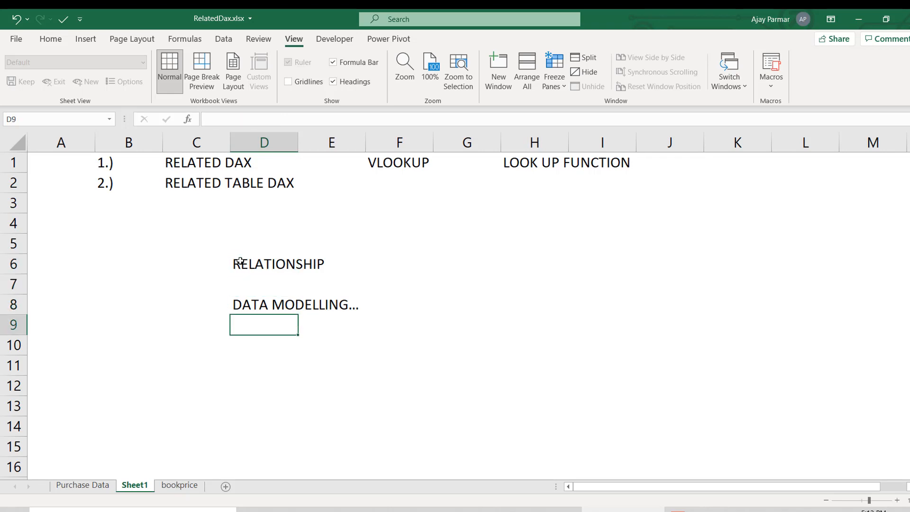
- Examine the columns of the purchase table on the Purchase Data sheet, from Customer and BookName through ZONE, MONTH, YEAR and Paid
left_click(88, 485)
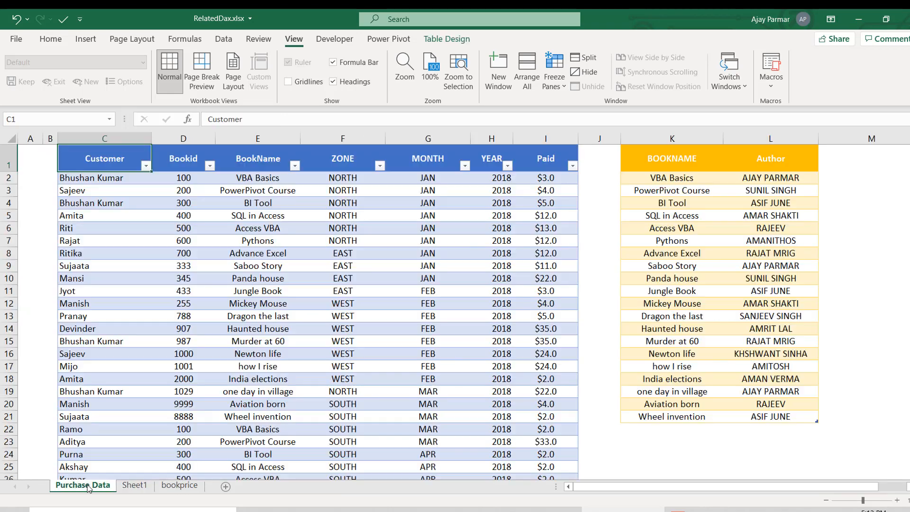
left_click(127, 236)
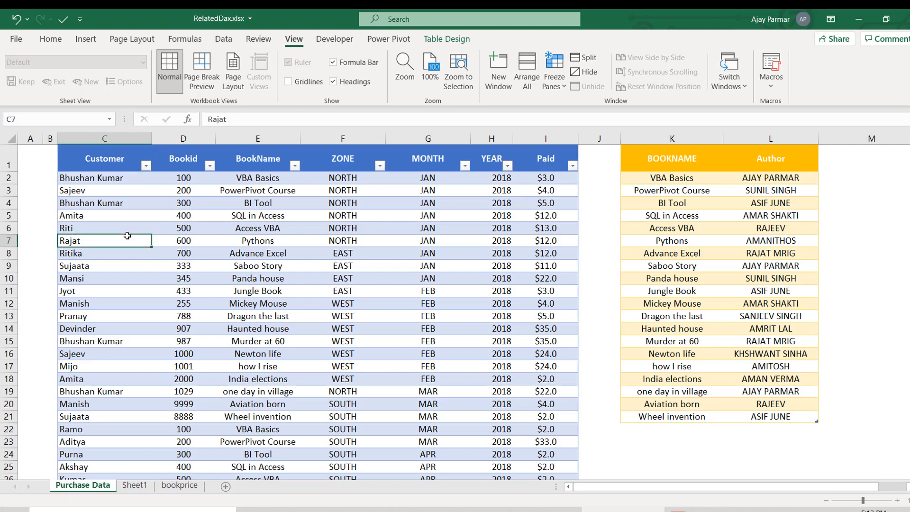
left_click(114, 159)
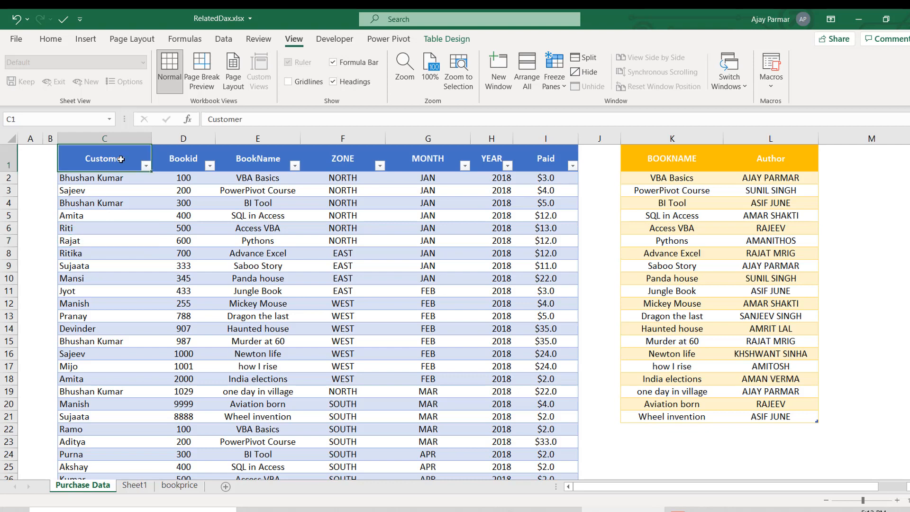
left_click(446, 161)
left_click(537, 155)
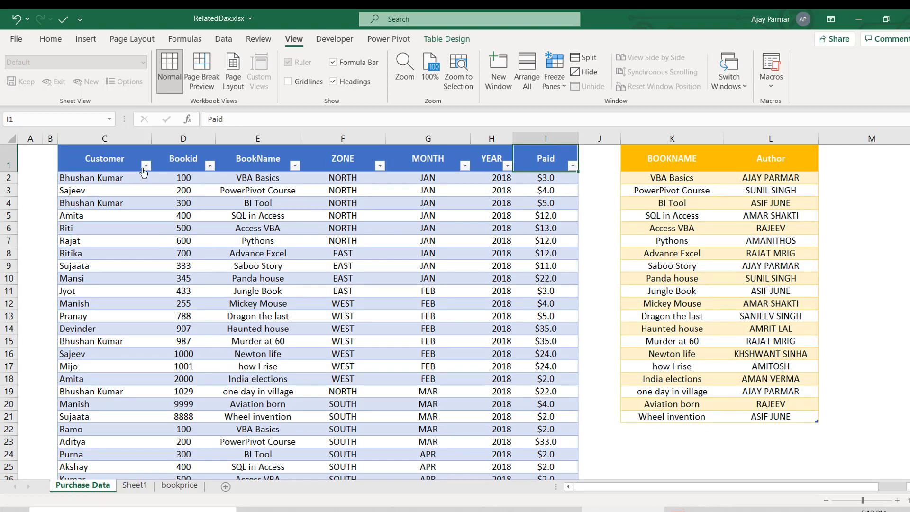
left_click(101, 163)
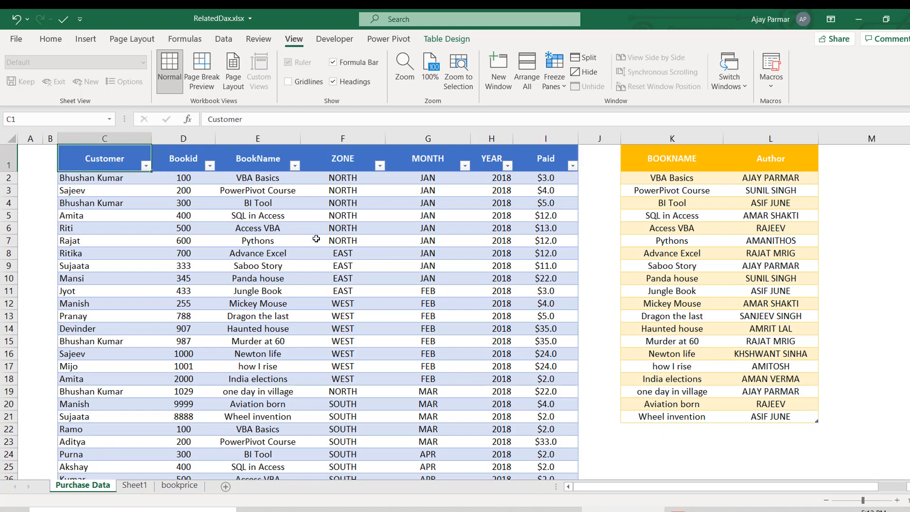
left_click(317, 239)
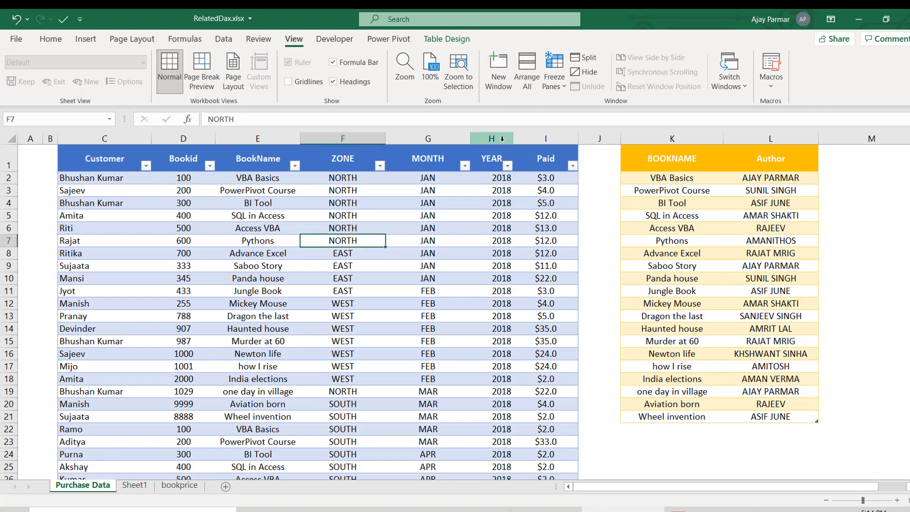
left_click(361, 160)
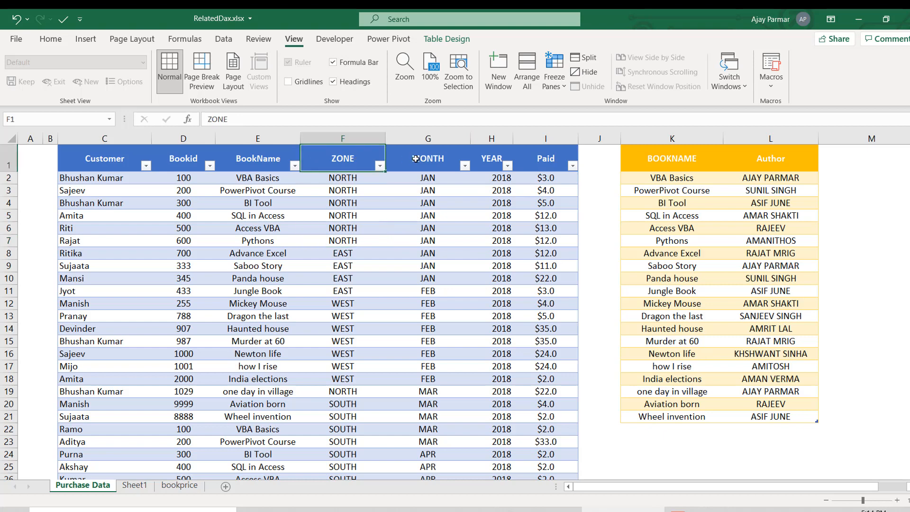
left_click(417, 159)
left_click(488, 158)
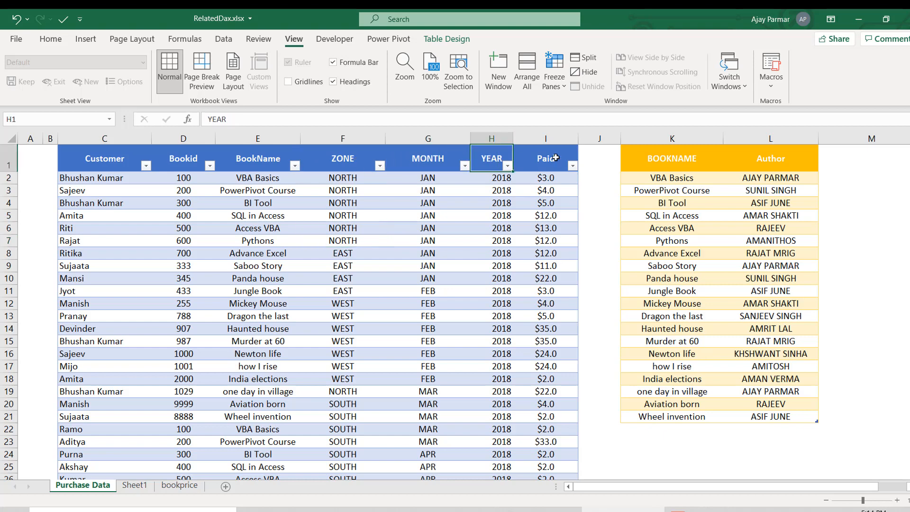
left_click(555, 158)
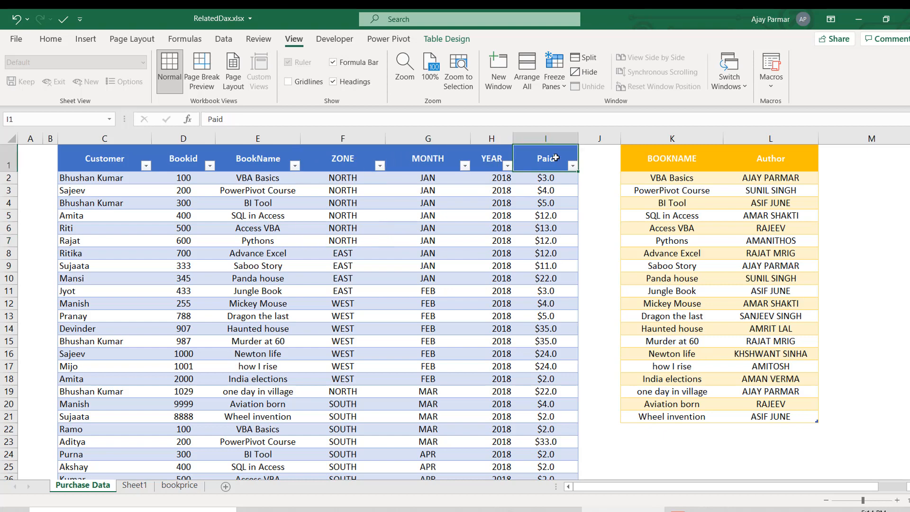
left_click(553, 217)
left_click(546, 156)
left_click(251, 159)
left_click(255, 184)
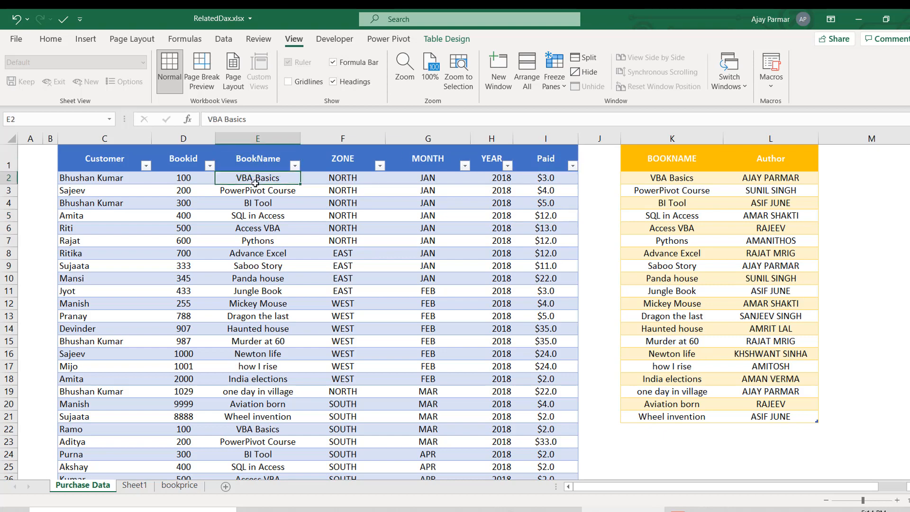
left_click(255, 186)
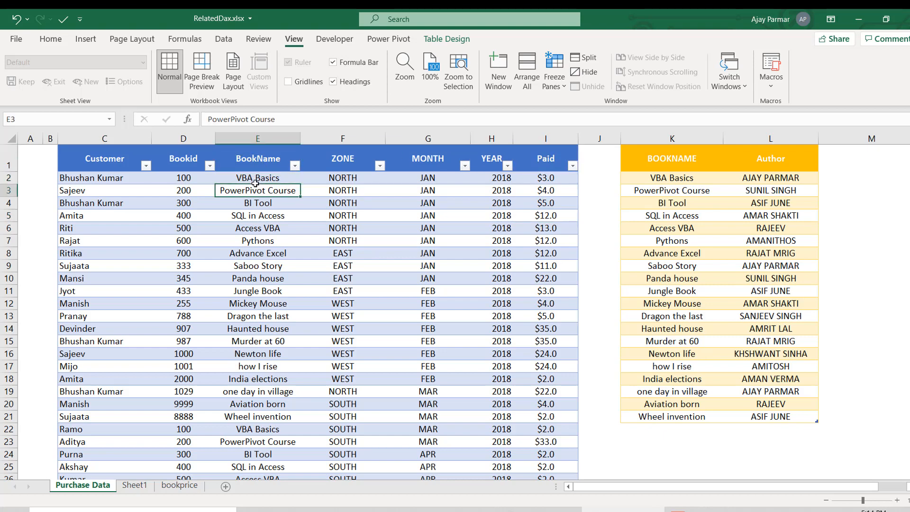
- Turn off the filter buttons in the purchase table's header row
left_click(552, 160)
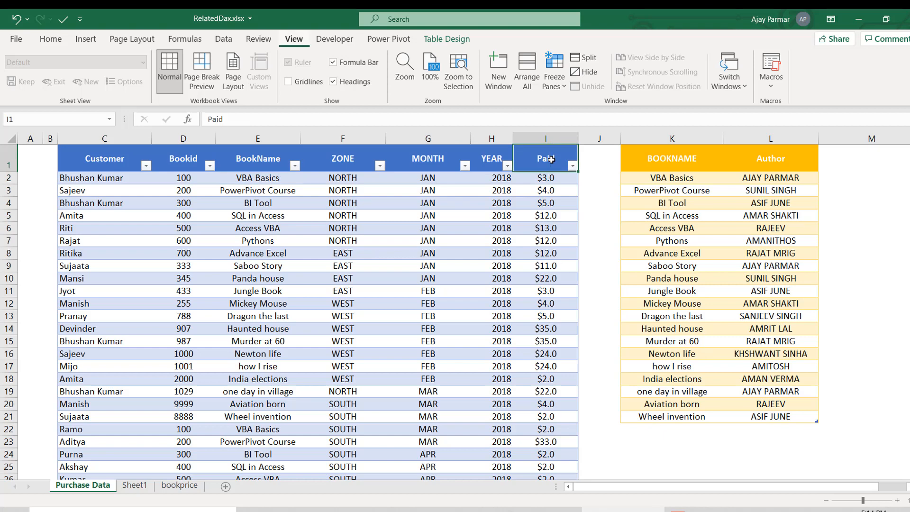
key("ctrl+shift+l")
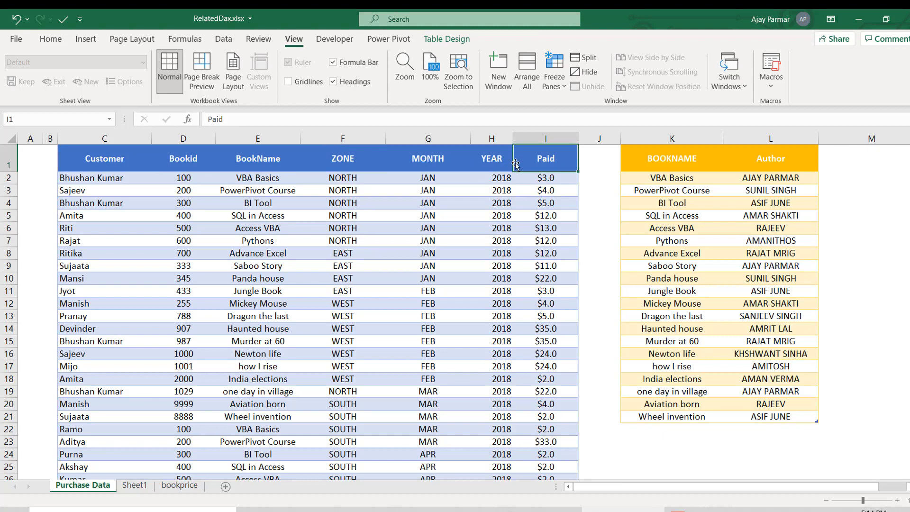
- Examine the BOOKNAME and Author columns of the book-author table beside the purchase table
left_click(643, 167)
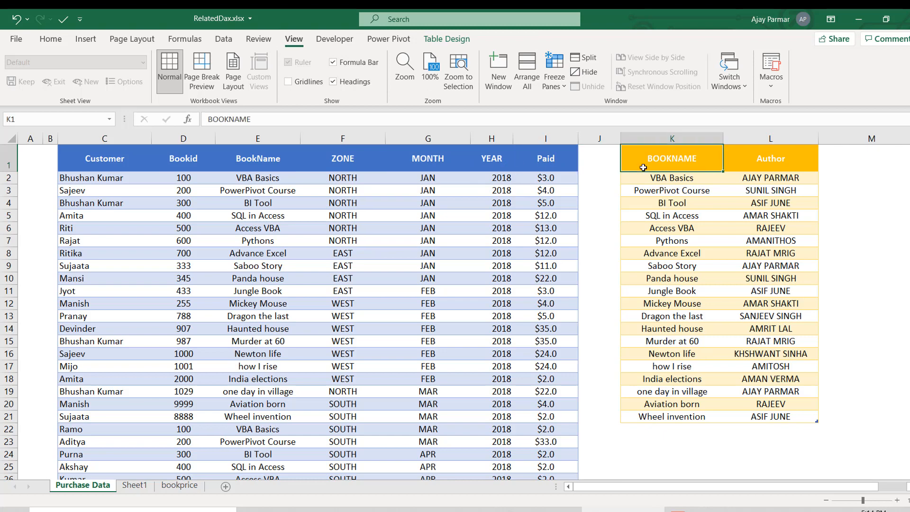
left_click(780, 414, "shift")
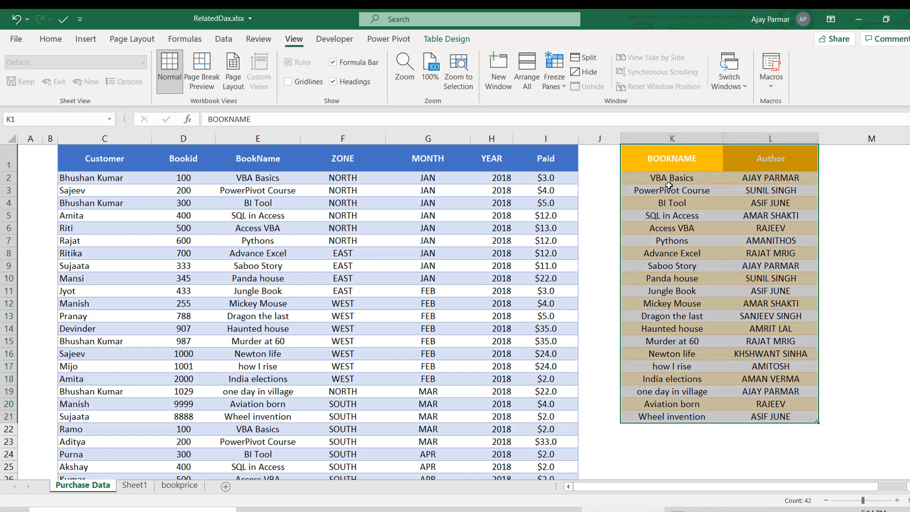
left_click(671, 151)
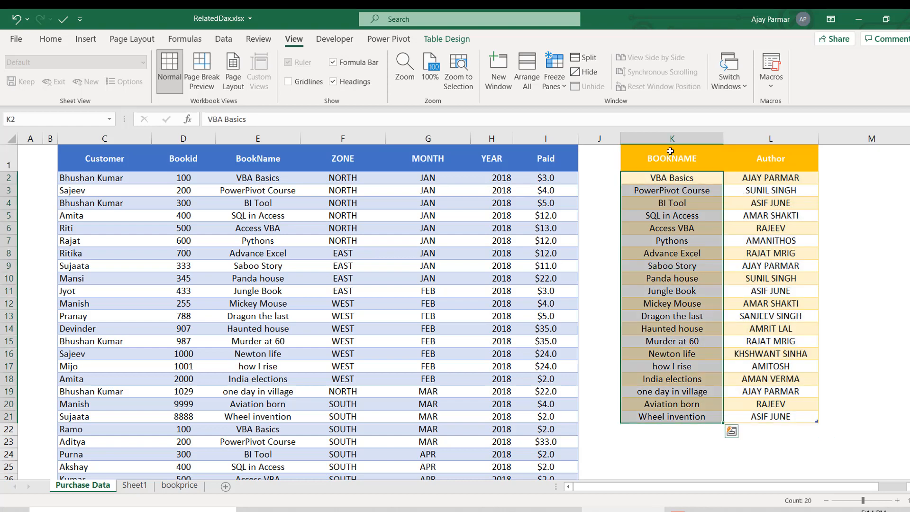
left_click(769, 179)
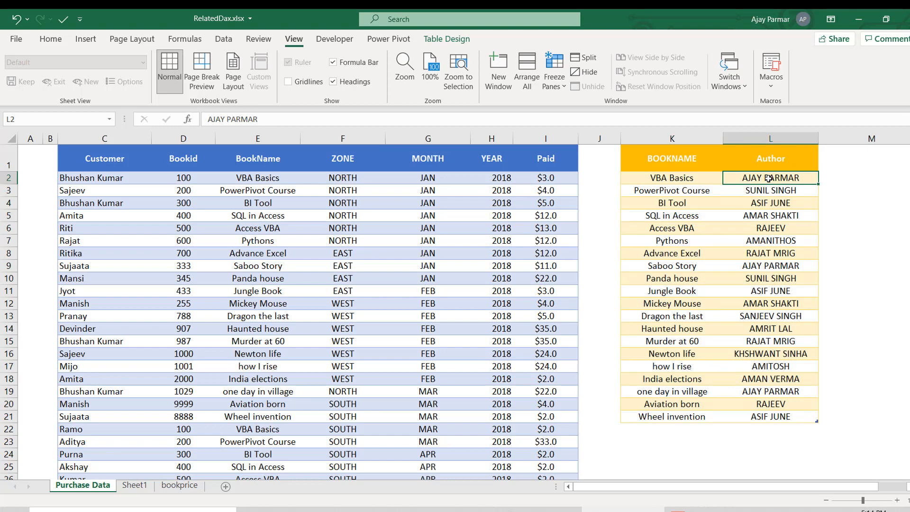
left_click(770, 237)
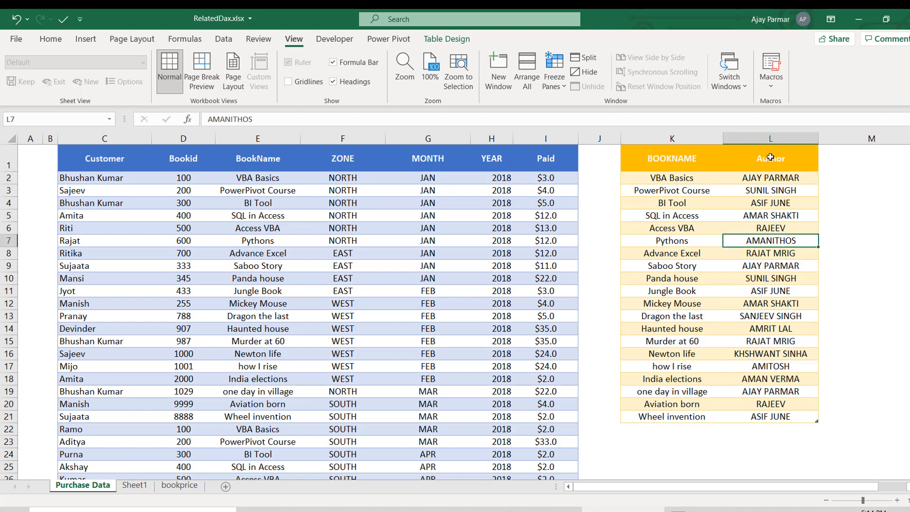
left_click(771, 179)
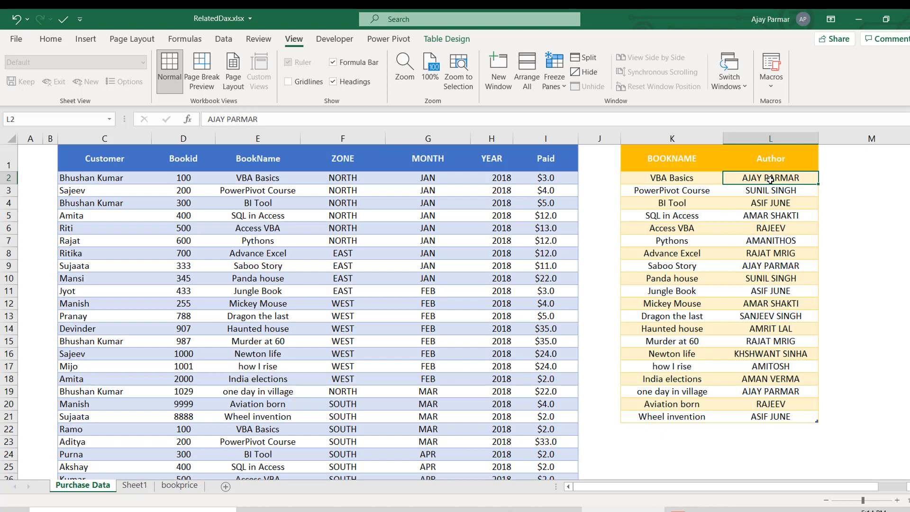
left_click(703, 177)
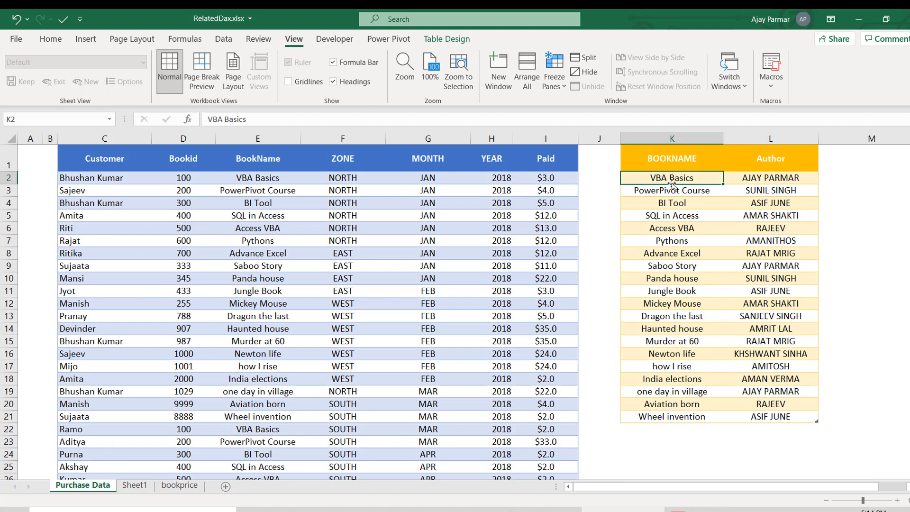
left_click(671, 279)
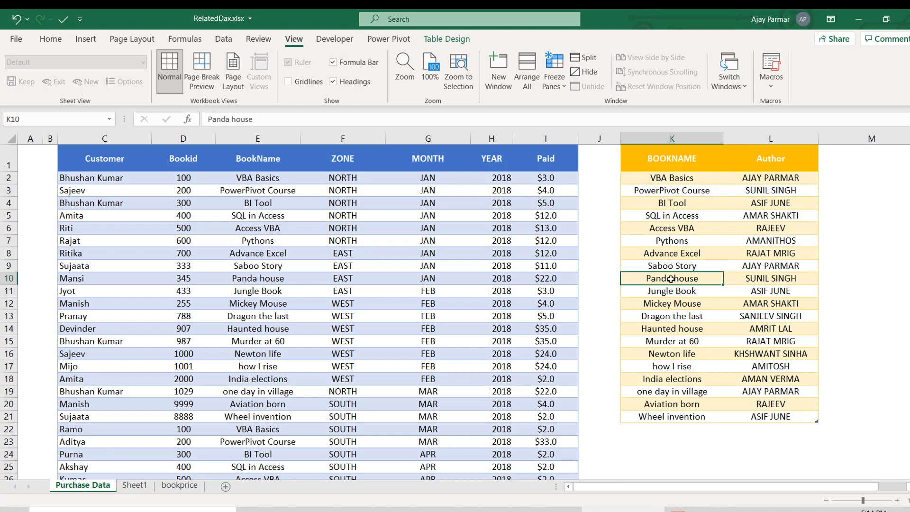
left_click(700, 381)
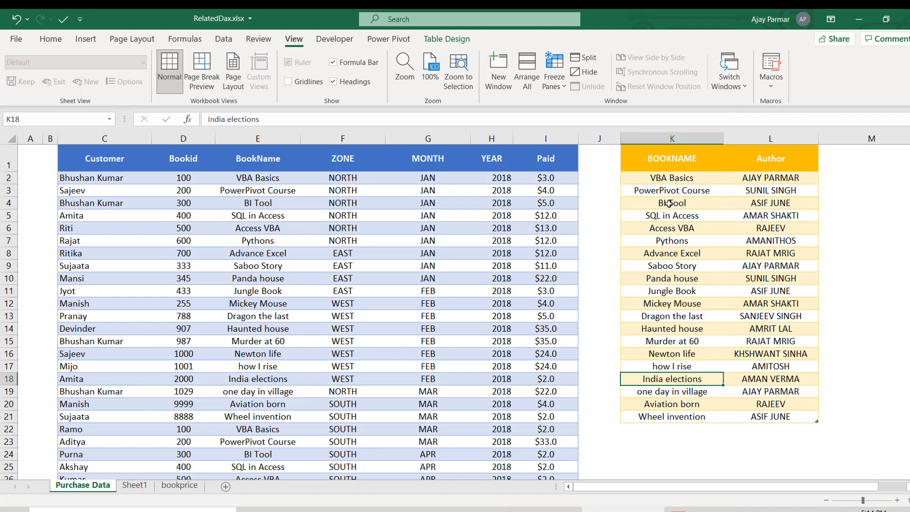
- Compare the book names in the book-author table with those in the purchase table's BookName column
left_click(670, 194)
left_click(242, 199)
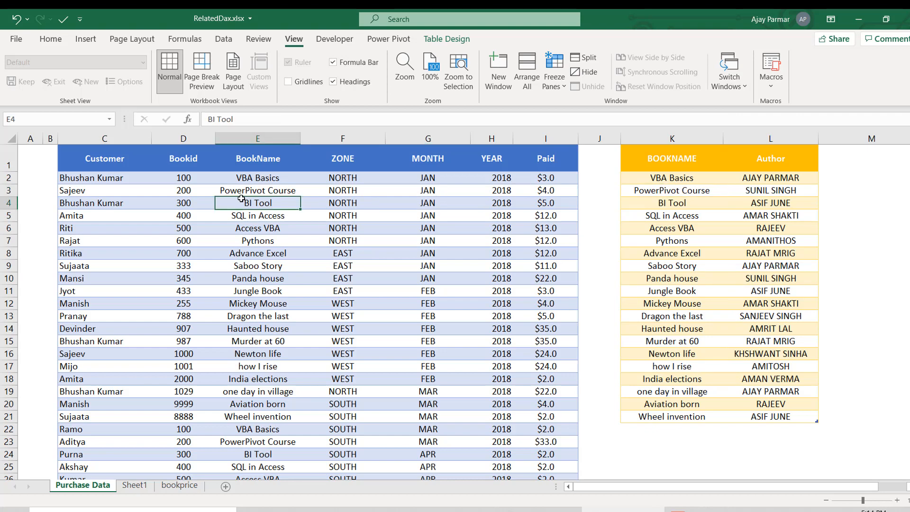
left_click(181, 181)
left_click(250, 184)
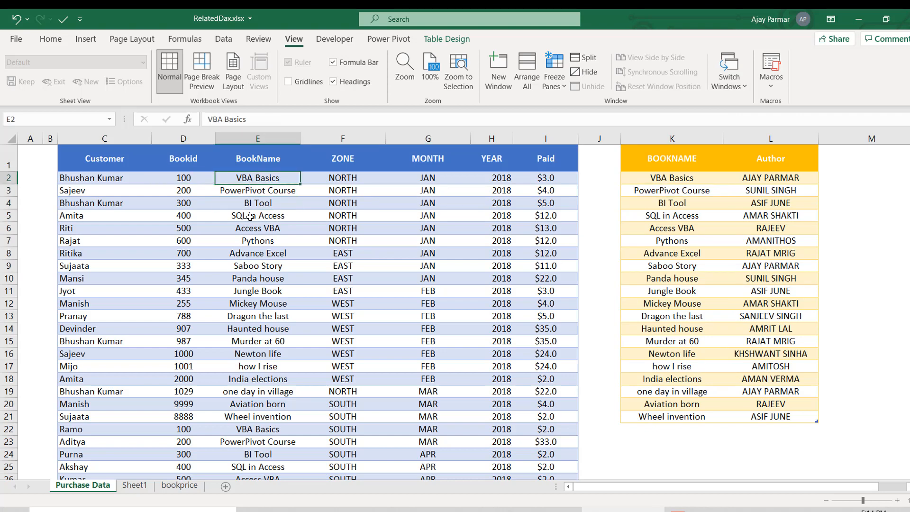
left_click(251, 239)
left_click(251, 316)
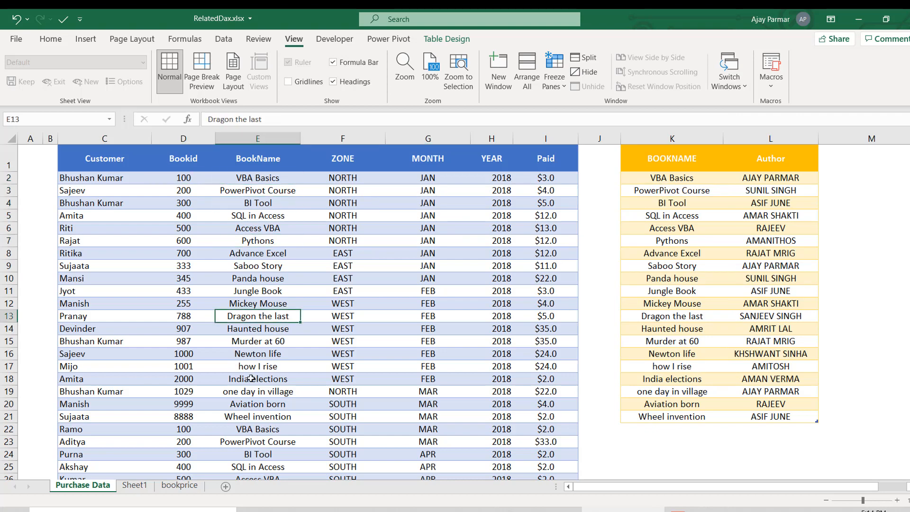
left_click(252, 378)
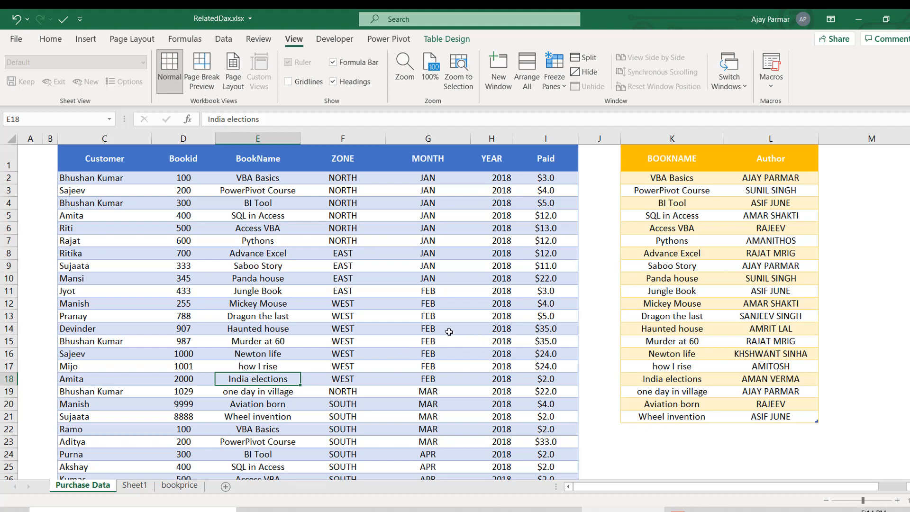
left_click(248, 180)
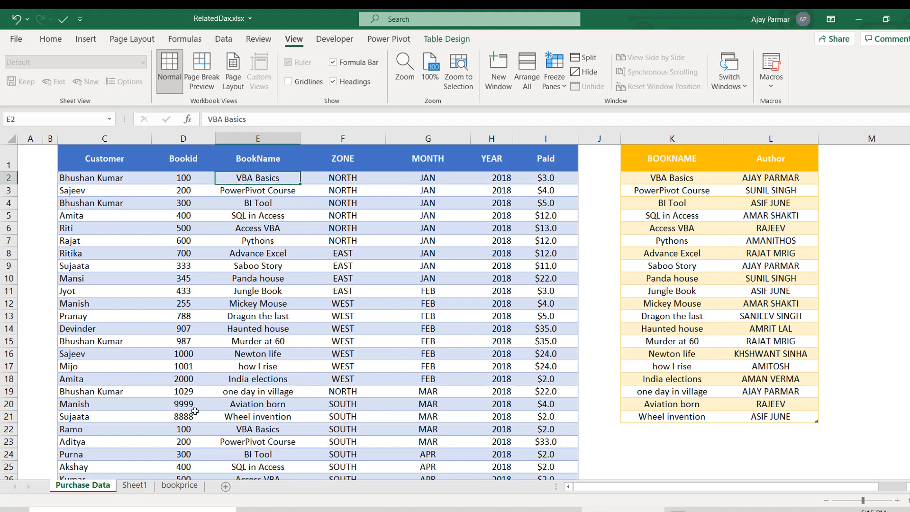
- Move Sheet1 to the end of the workbook, after the bookprice sheet
left_click(180, 486)
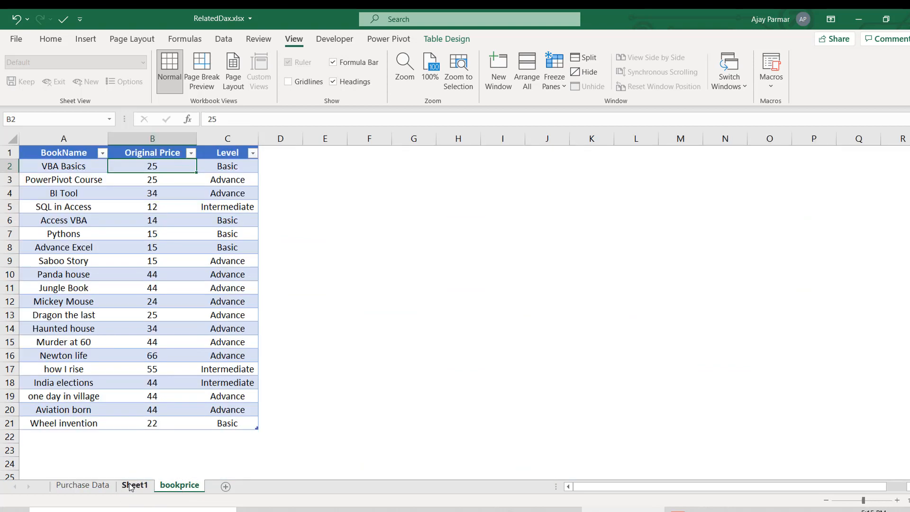
left_click_drag(135, 488, 214, 488)
- Make the header row of the book price table slightly taller
left_click(151, 486)
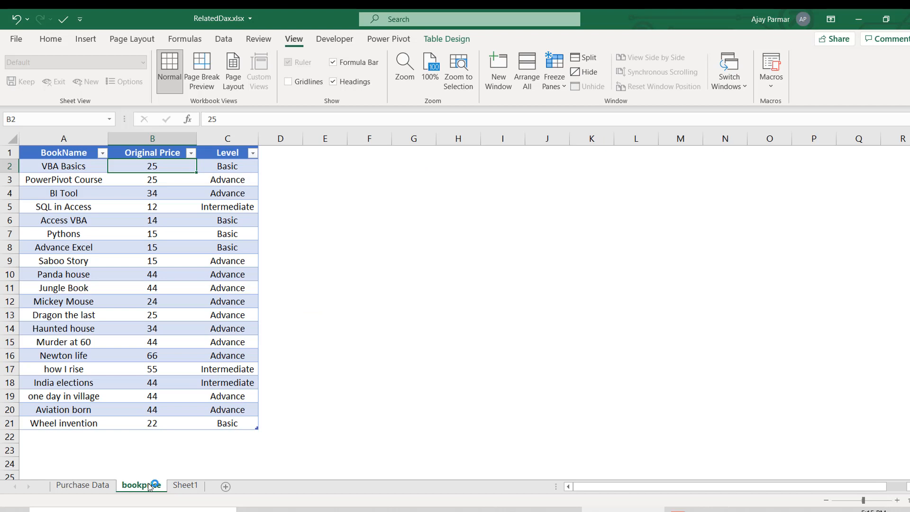
left_click(92, 216)
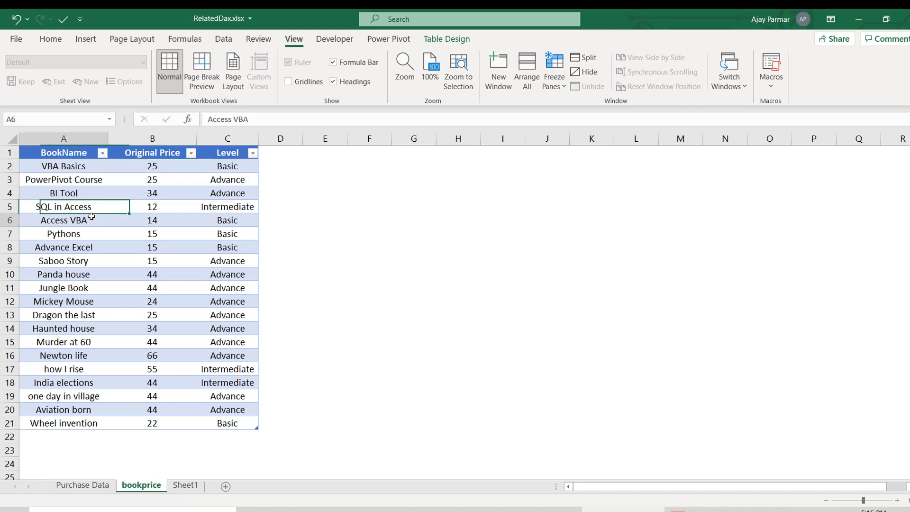
left_click(52, 153)
left_click_drag(10, 159, 11, 163)
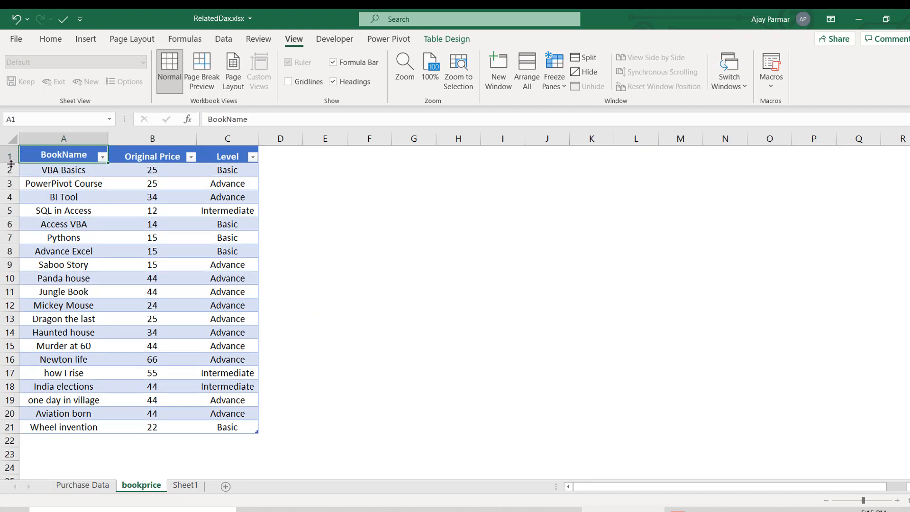
left_click(144, 158)
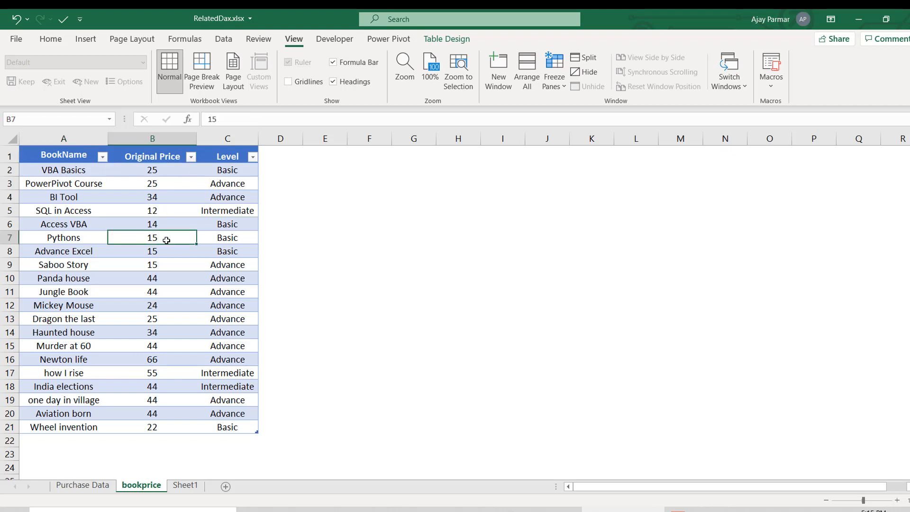
- Apply the $ English (Australia) accounting format to all prices in the Original Price column
left_click(167, 239)
left_click_drag(163, 168, 155, 426)
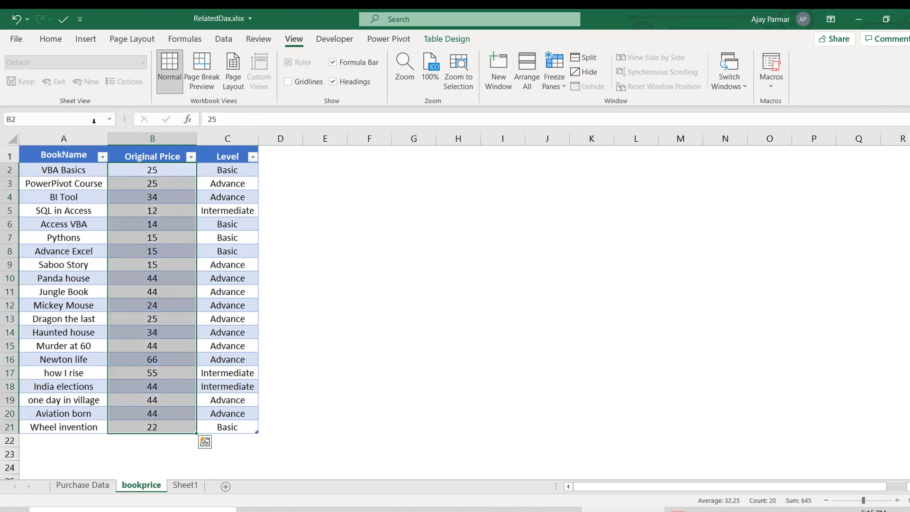
left_click(52, 40)
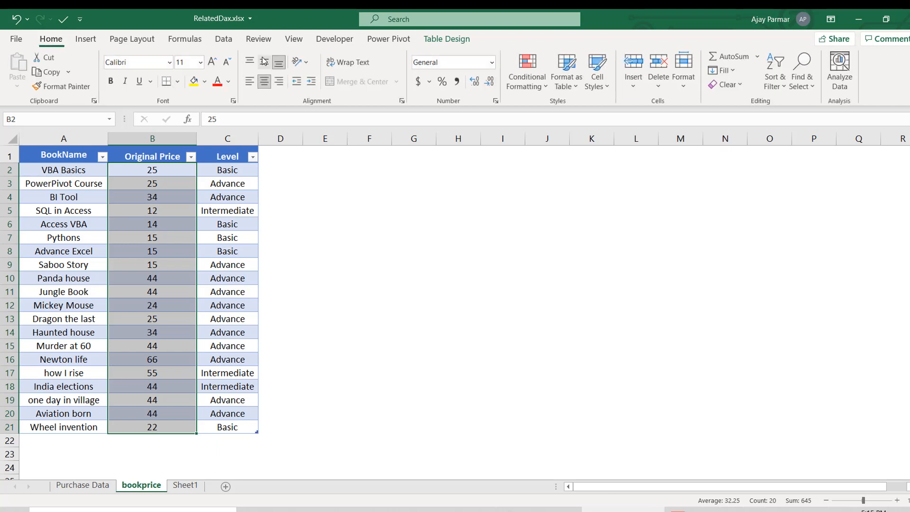
left_click(432, 86)
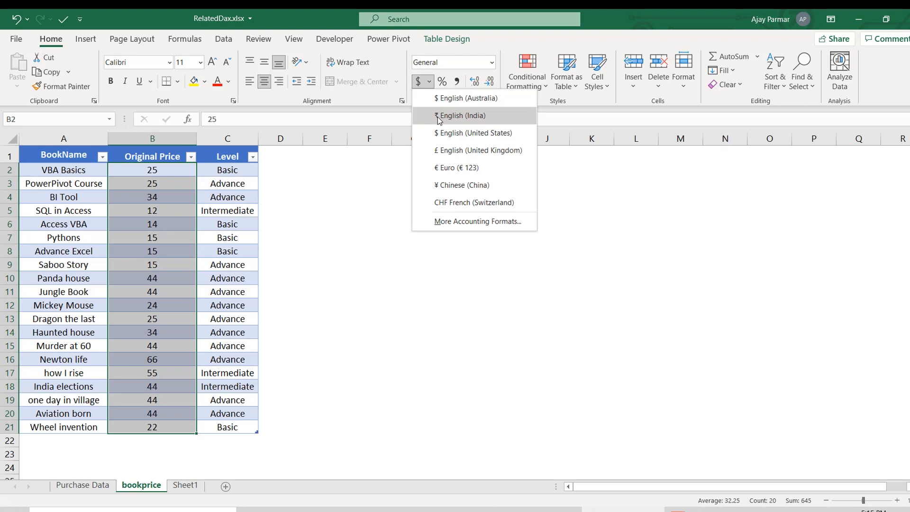
left_click(437, 98)
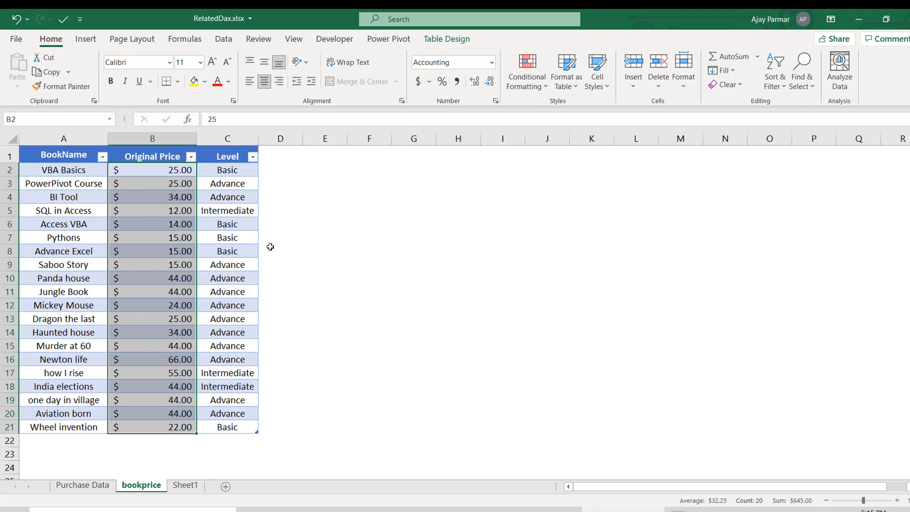
left_click(155, 203)
- Compare the original price of VBA Basics with the amount paid for it in the Purchase Data sheet
left_click(63, 170)
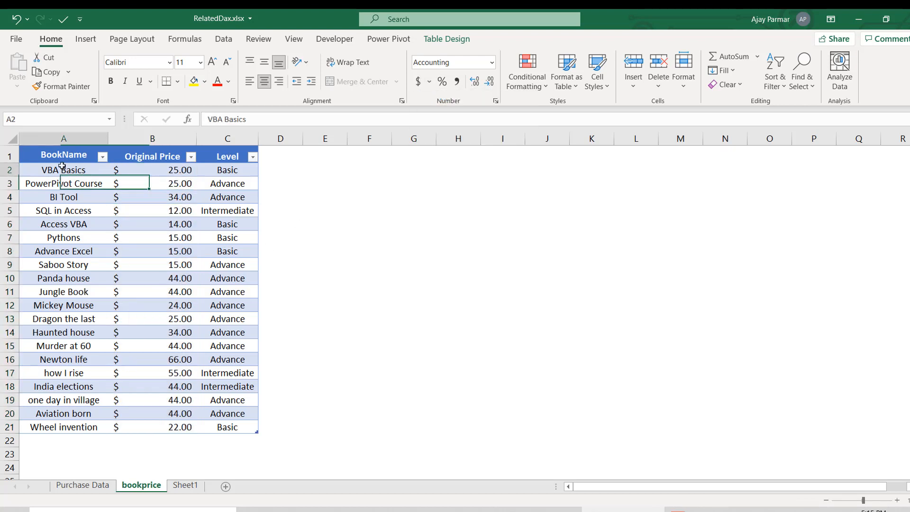
left_click(146, 171)
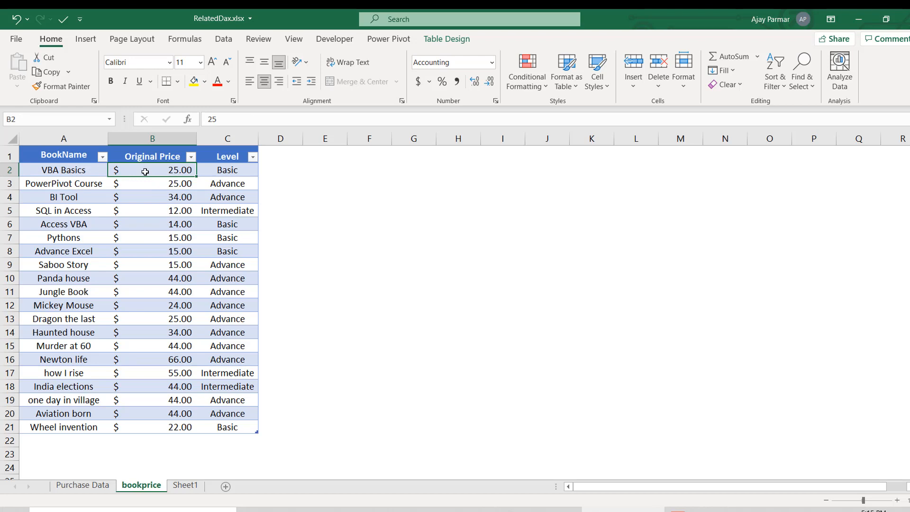
left_click(82, 485)
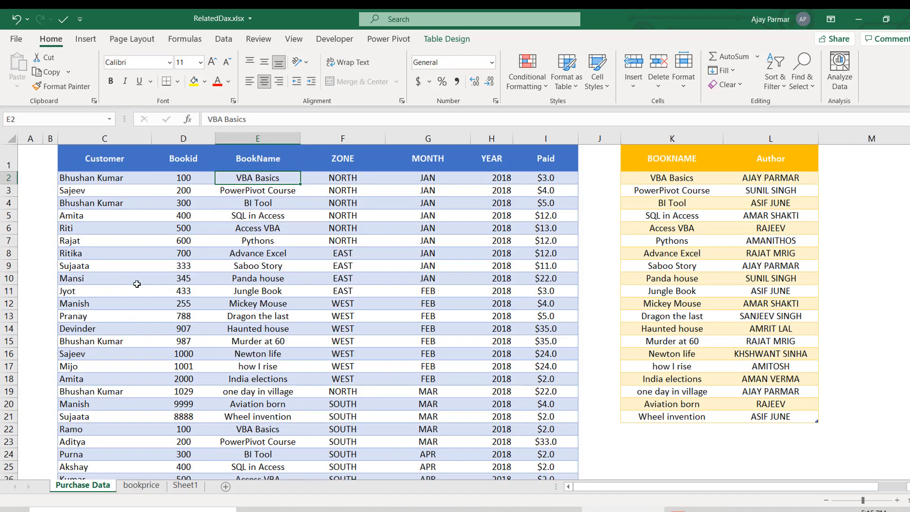
left_click(256, 203)
key("Up")
key("Up")
key("Right")
key("Right")
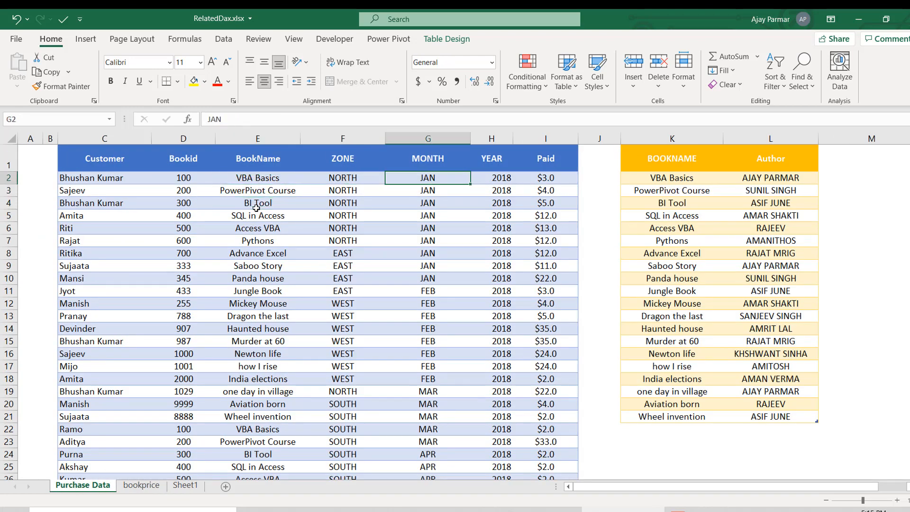
key("Right")
key("Right")
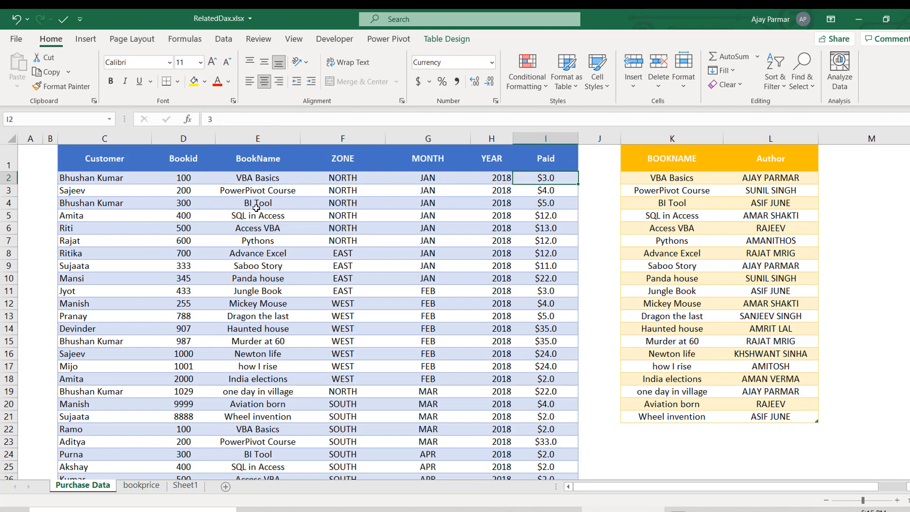
key("Down")
key("shift+Down")
key("shift+Down")
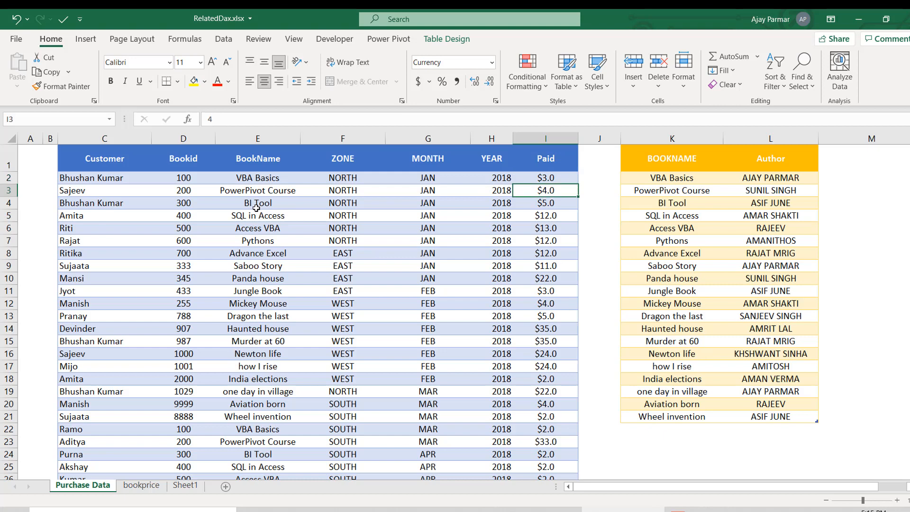
key("Up")
key("Up")
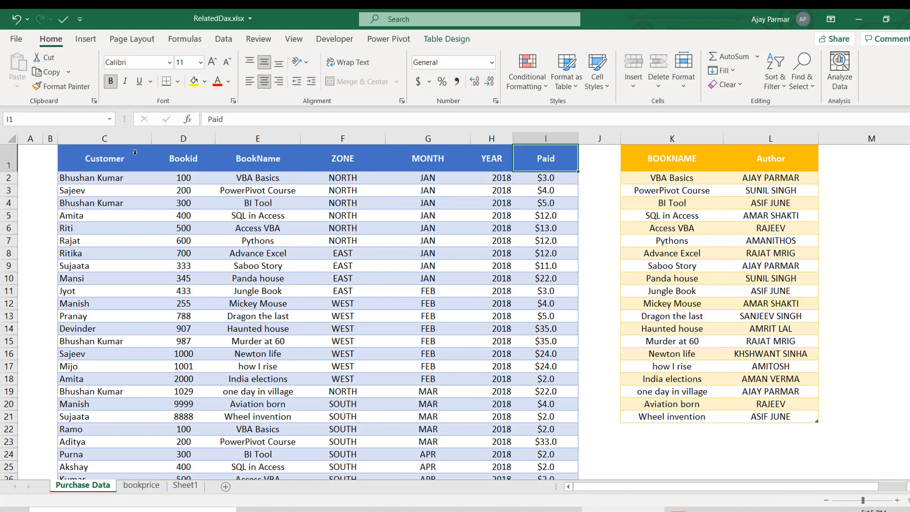
- Check the table names of the purchase, book-author and book price tables
left_click(118, 174)
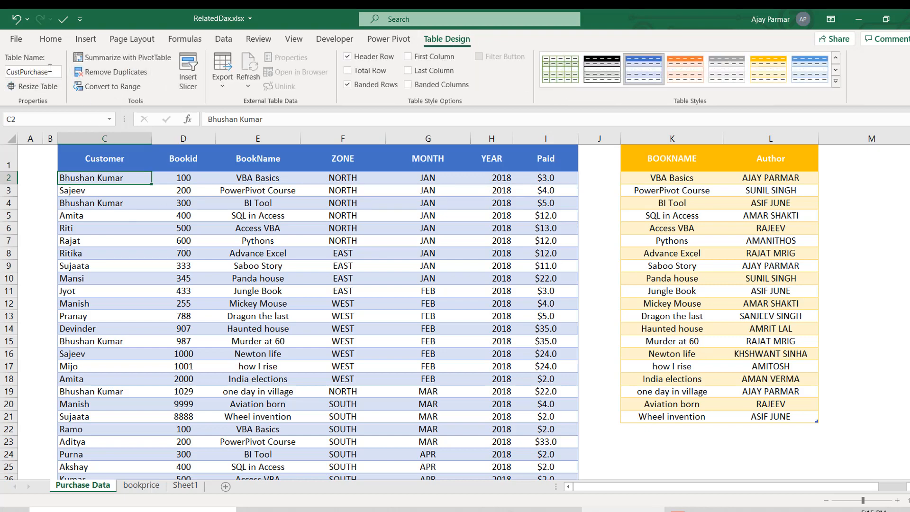
left_click(671, 169)
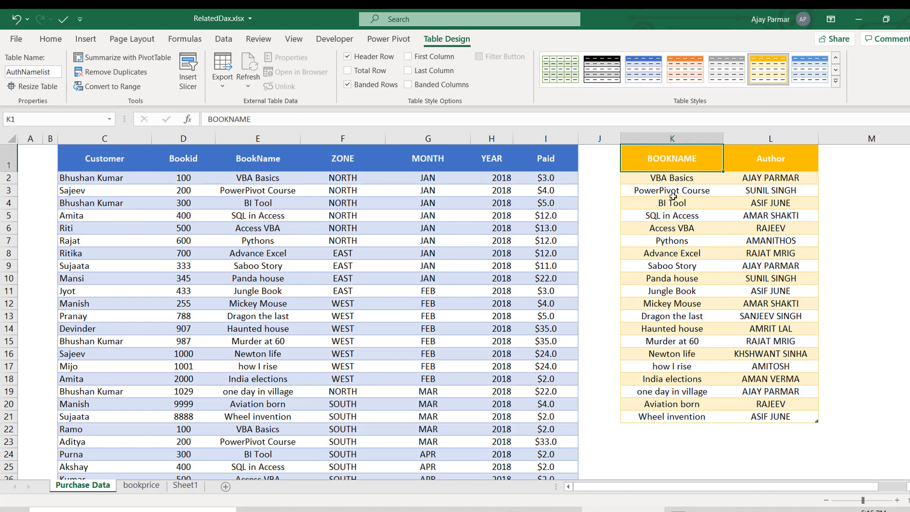
left_click(684, 180)
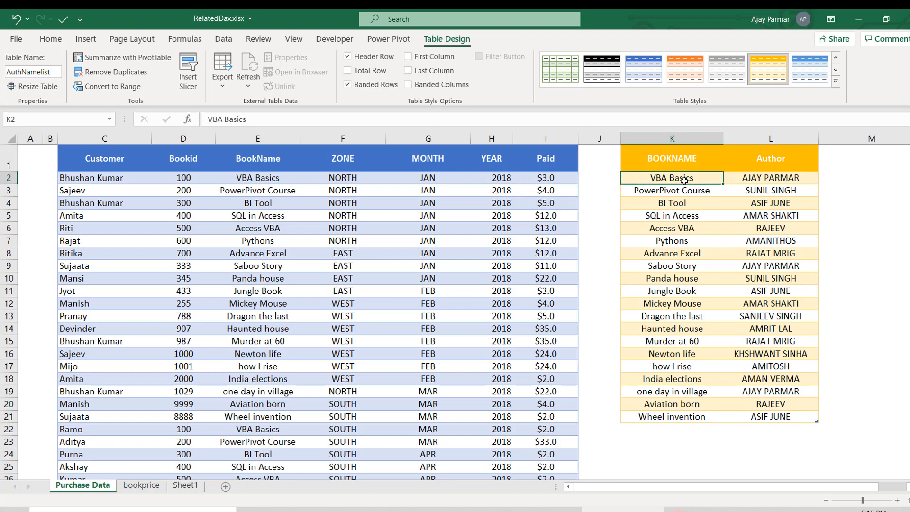
left_click(142, 486)
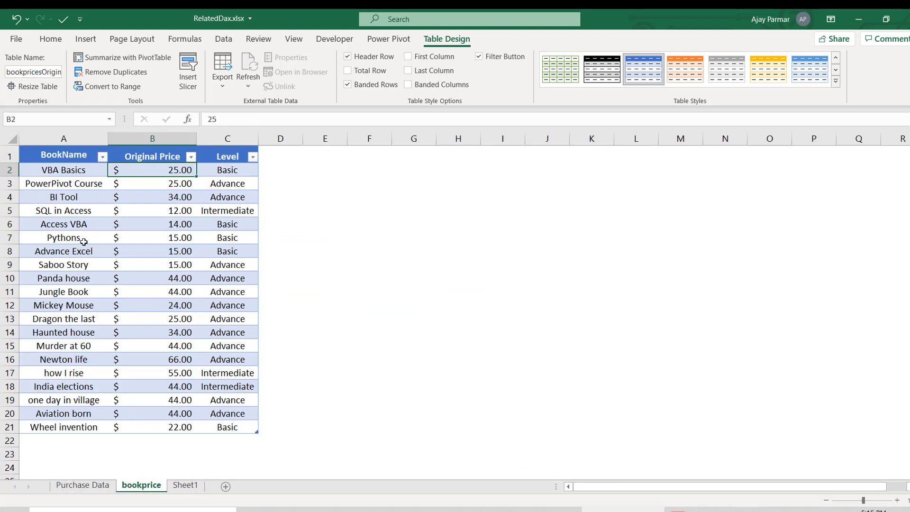
- Examine the BookName, Original Price and Level columns of the book price table
left_click(84, 241)
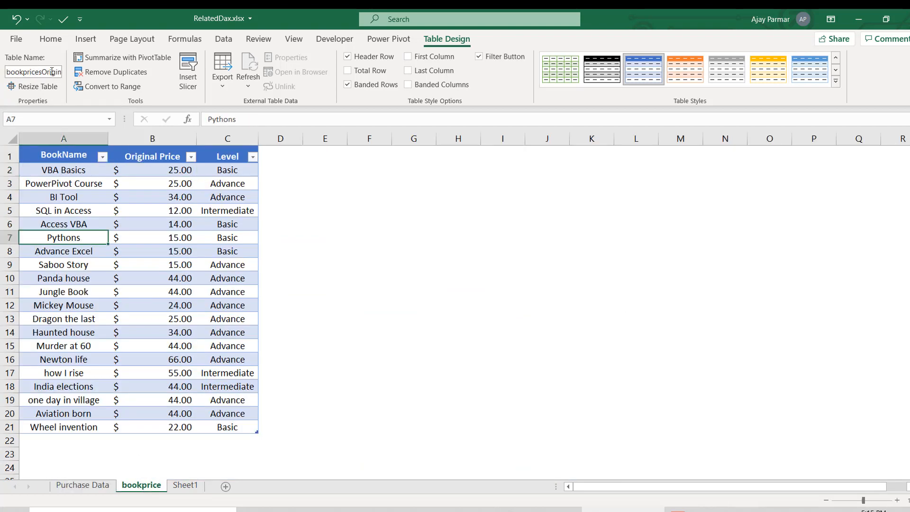
left_click(122, 186)
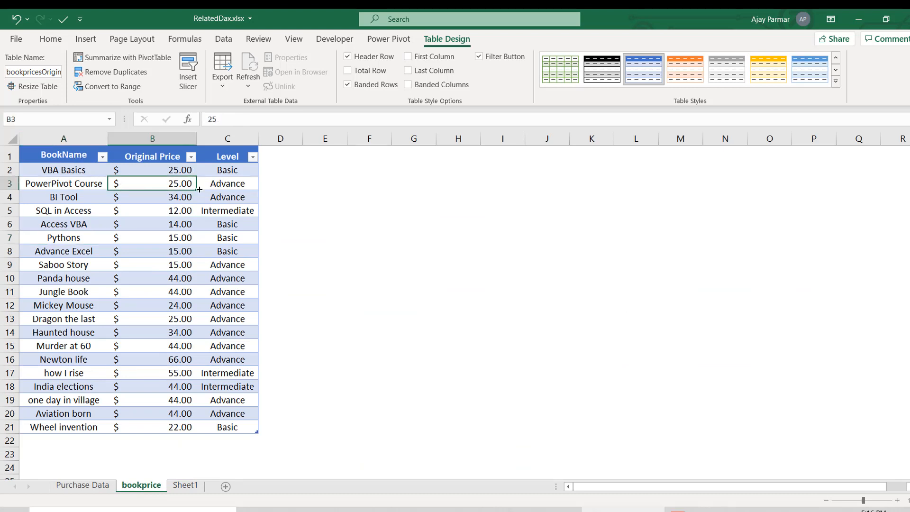
left_click(217, 232)
left_click(234, 180)
left_click(233, 264)
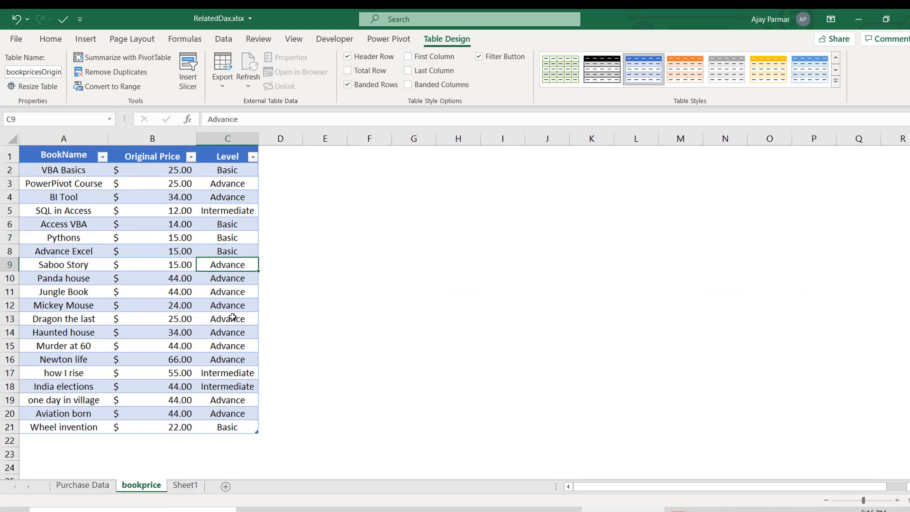
left_click(231, 350)
left_click(230, 421)
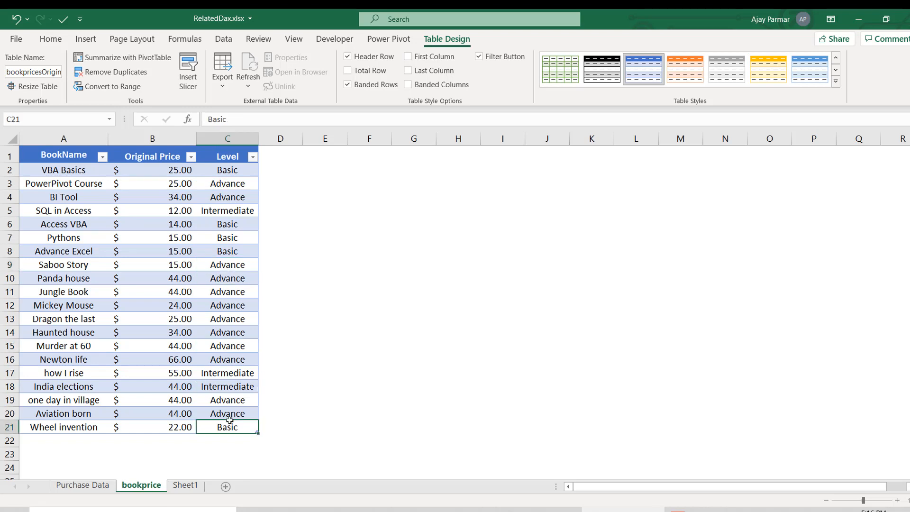
left_click(54, 234)
- Compare the BookName column of the purchase table with the BOOKNAME column of the book-author table
left_click(82, 485)
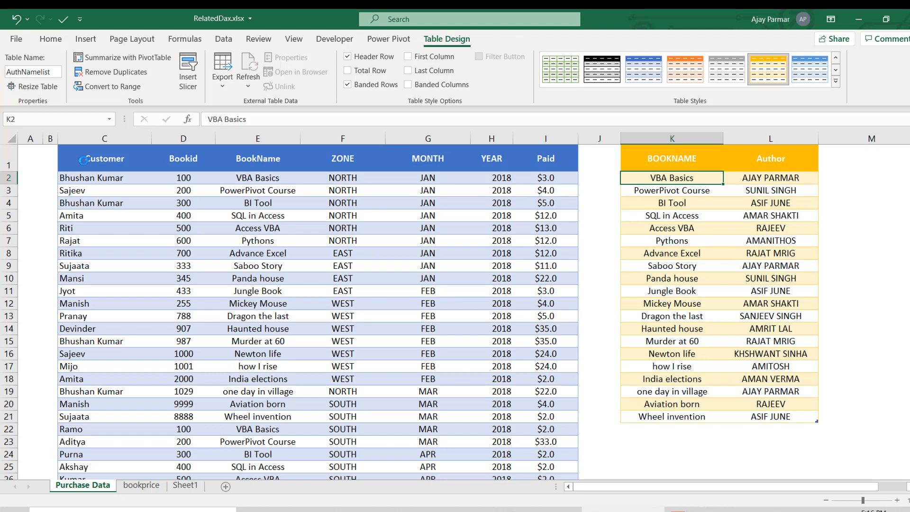
left_click(258, 159)
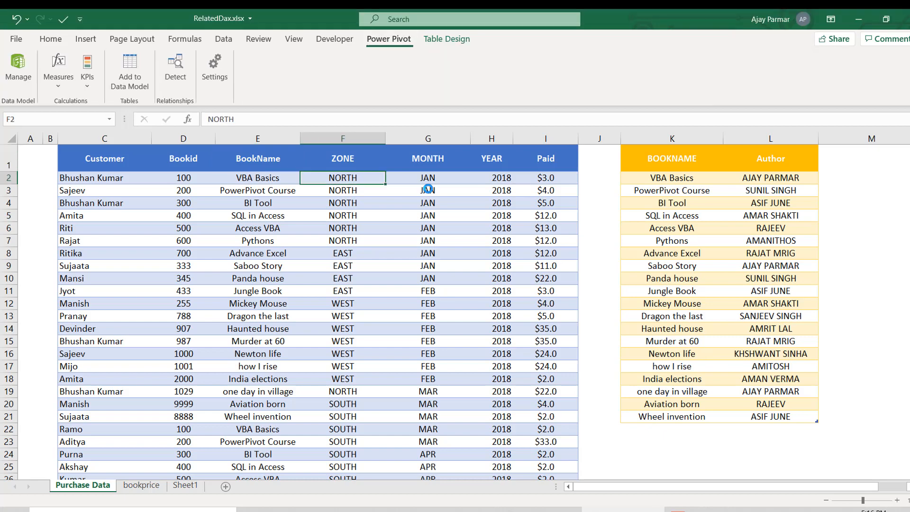
left_click(257, 165)
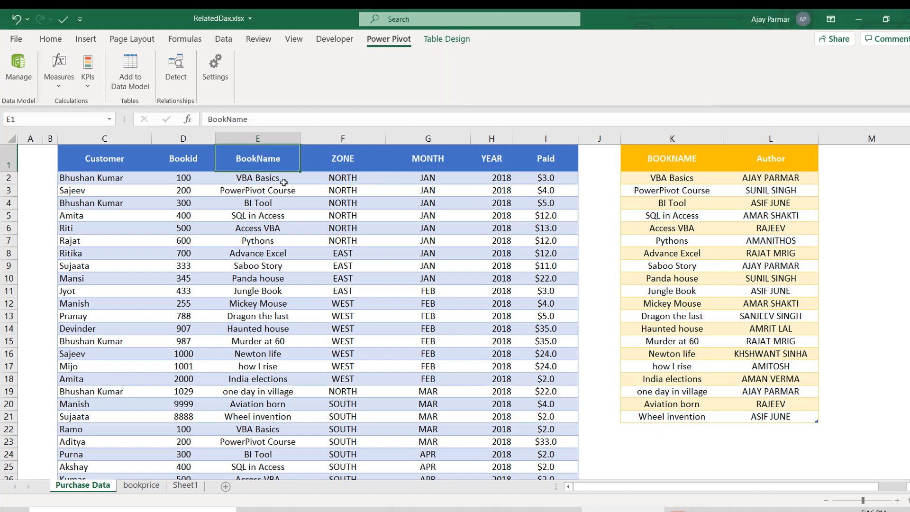
left_click(299, 192)
left_click(671, 165)
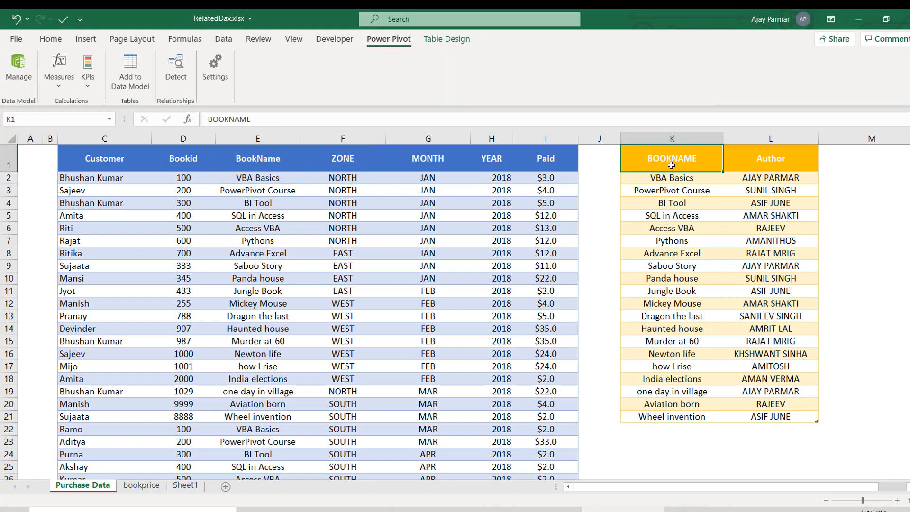
left_click(807, 414, "shift")
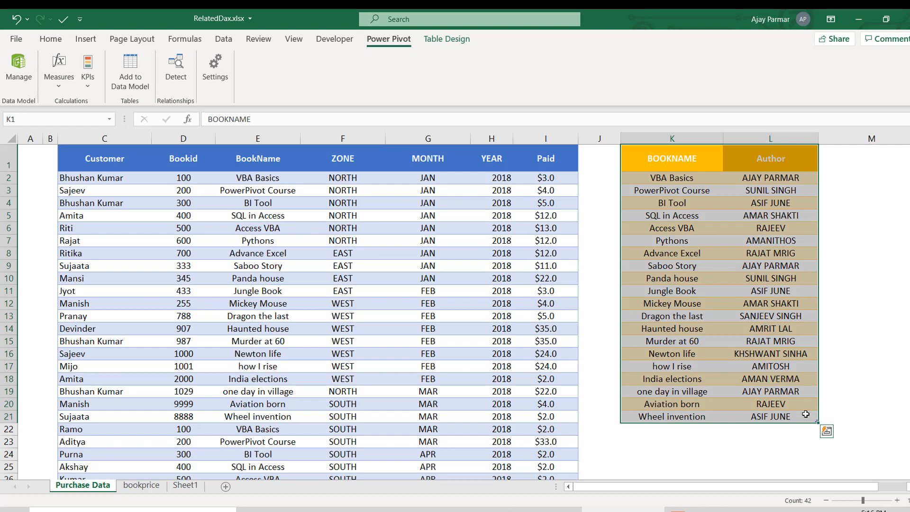
- Widen the empty column J between the purchase and book-author tables, fitting more of the sheet on screen
left_click(601, 170)
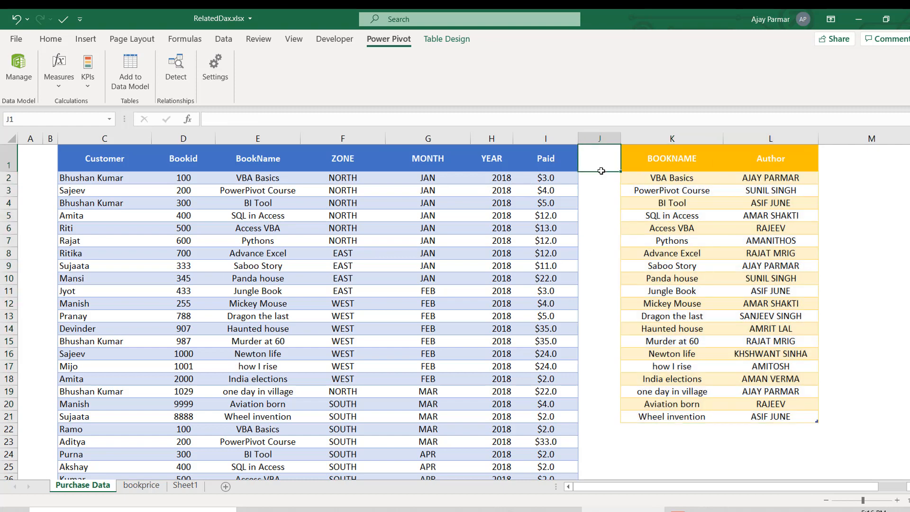
left_click_drag(621, 138, 647, 138)
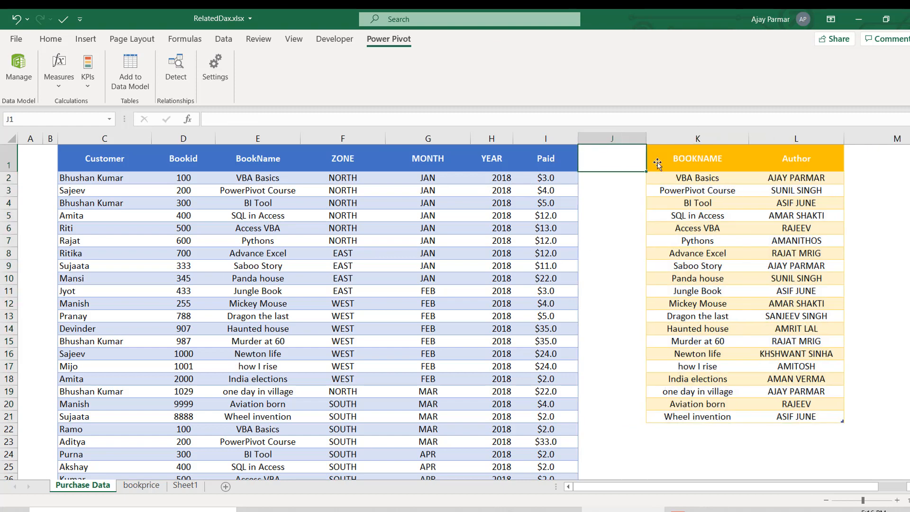
left_click(827, 501)
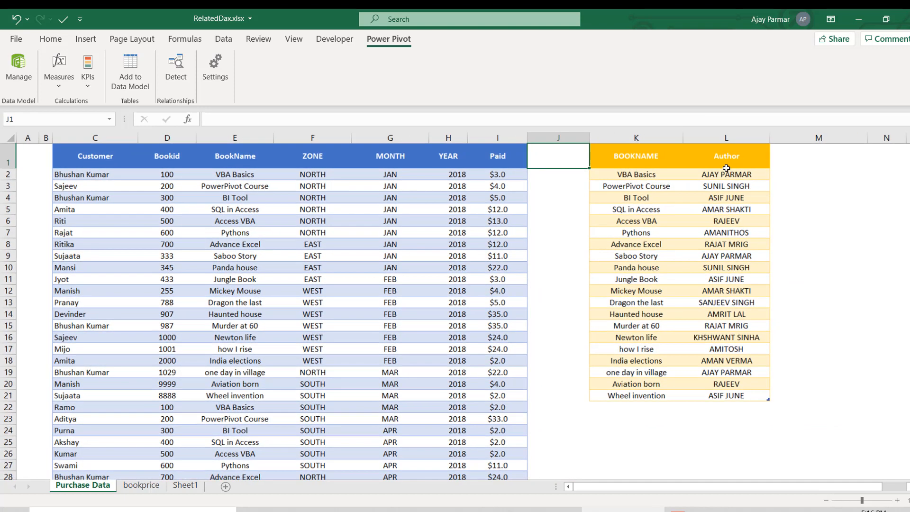
left_click(656, 147)
left_click(560, 206)
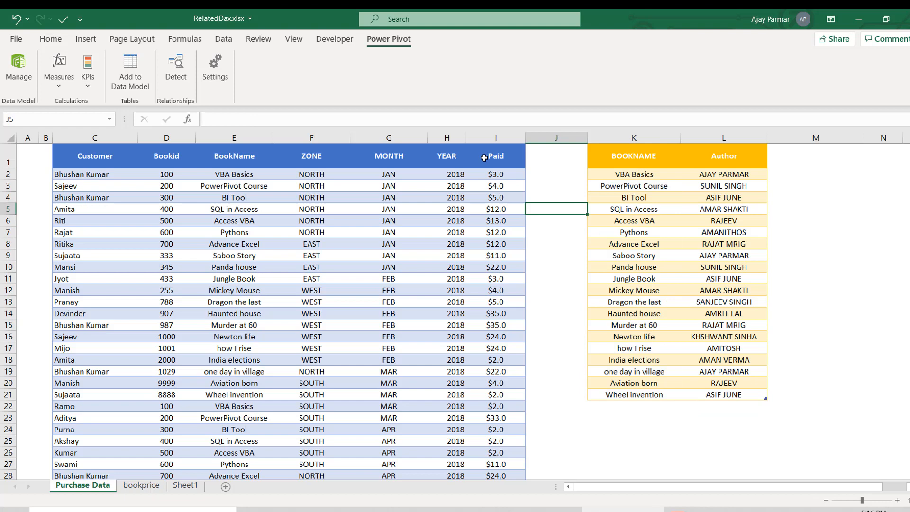
- Insert another blank column at column J, between the purchase and book-author tables
left_click(547, 157)
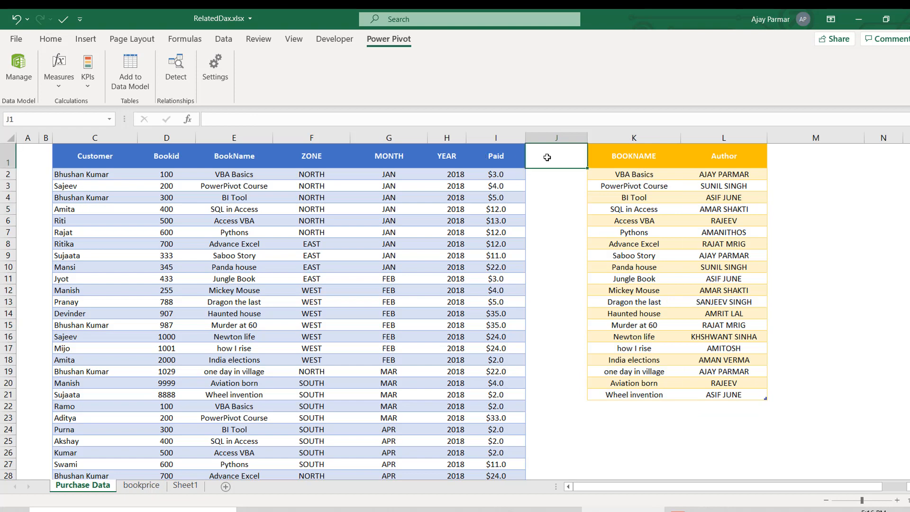
left_click(544, 174)
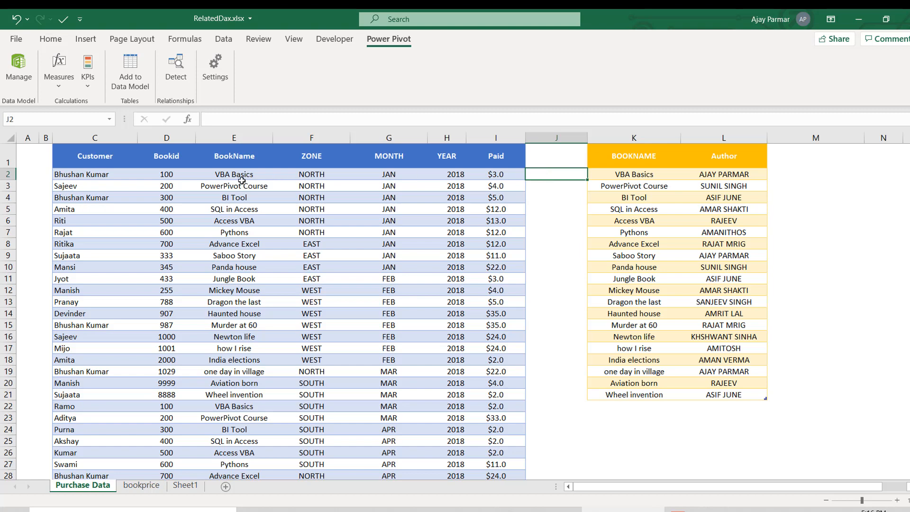
left_click(259, 185)
left_click(556, 176)
key("alt+i")
key("c")
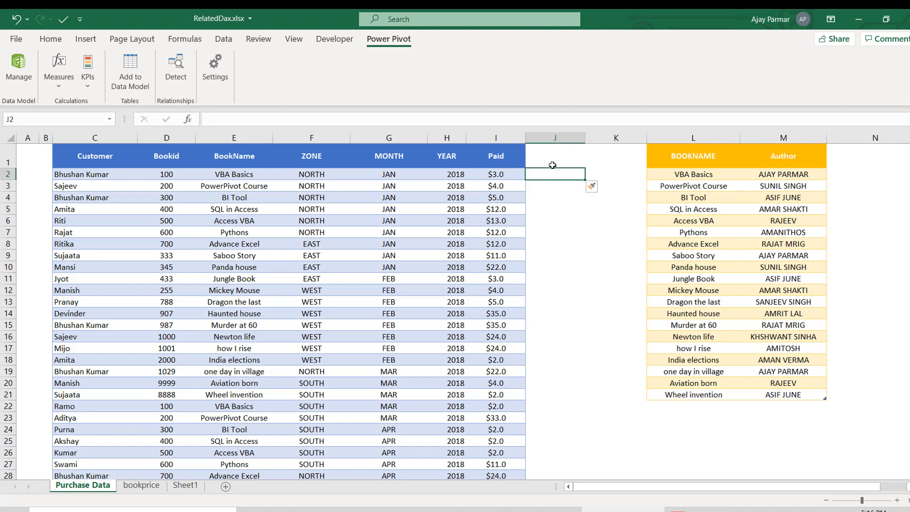
- Insert one more blank column at column J, so three empty columns separate the purchase and book-author tables
key("alt+i")
key("c")
left_click(416, 160)
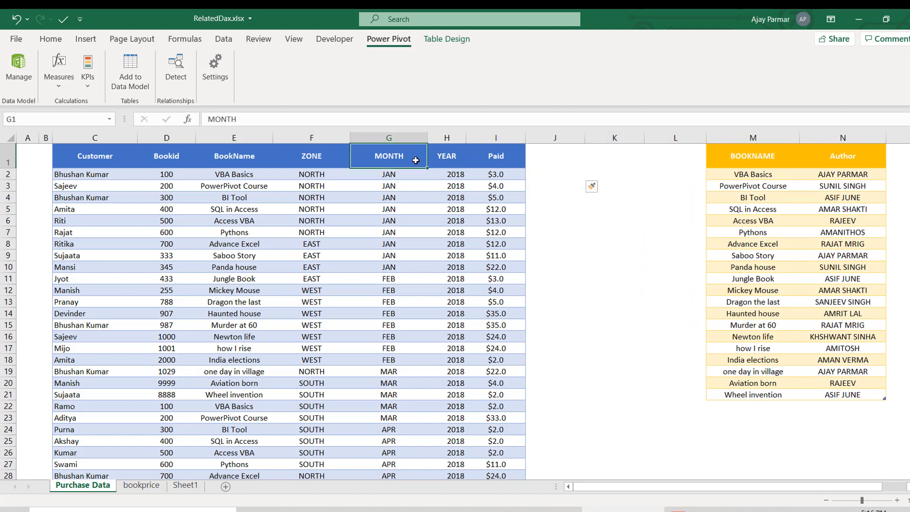
left_click(752, 162)
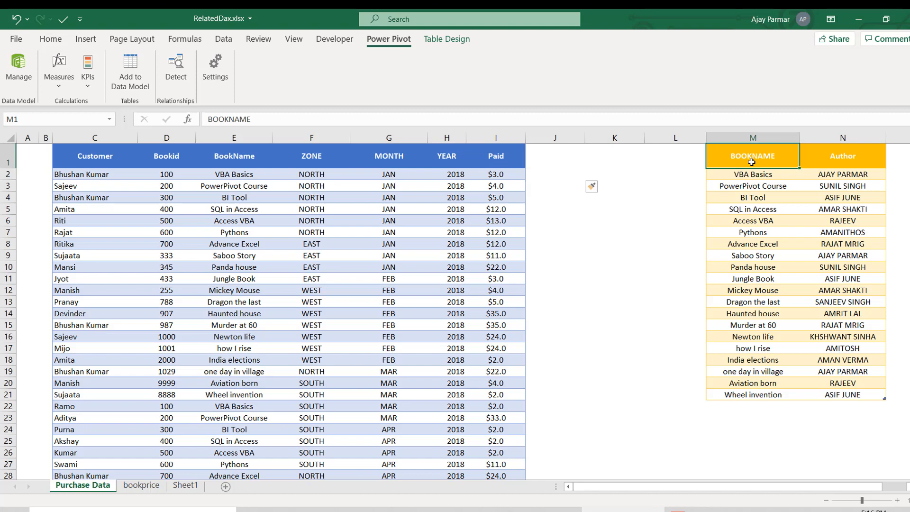
left_click(569, 175)
type("=VLOOKUP(")
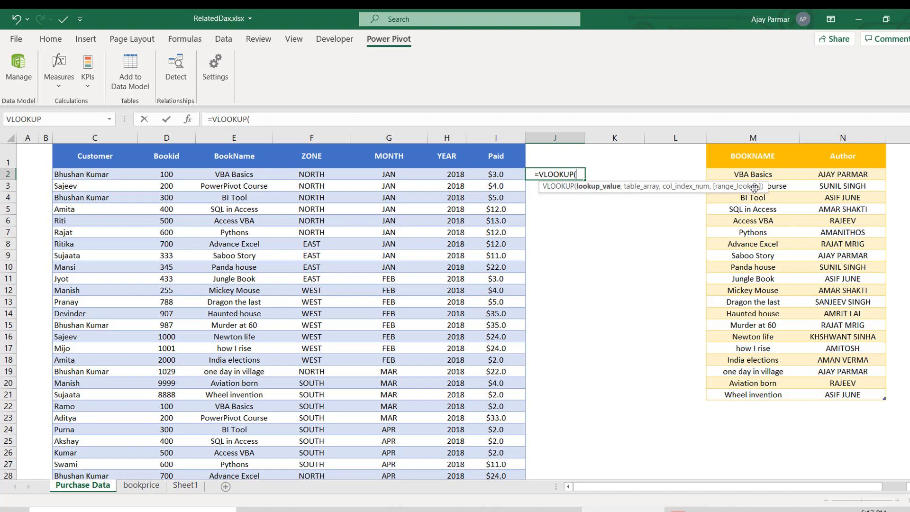
left_click(244, 177)
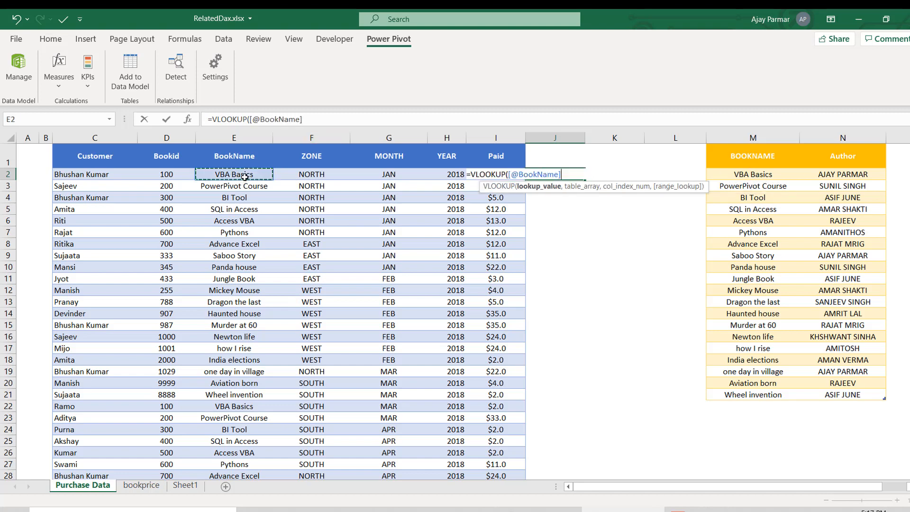
type(",")
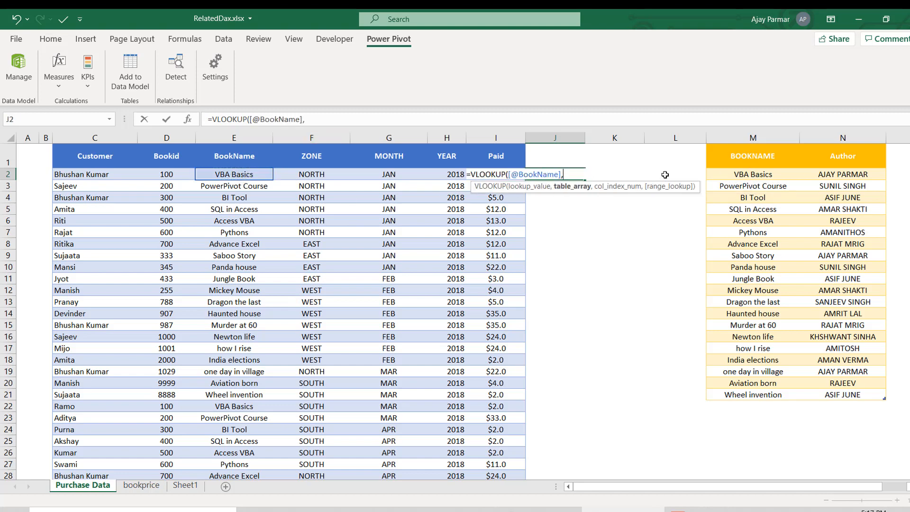
left_click(734, 158)
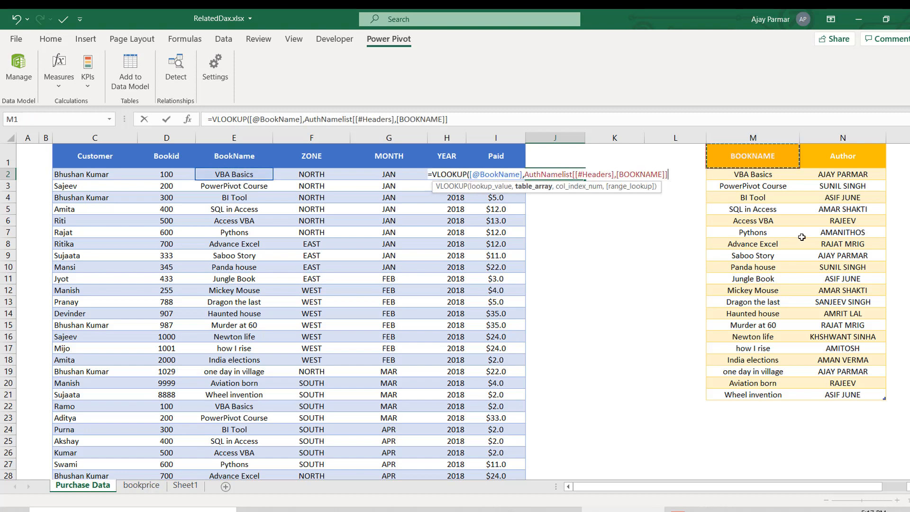
left_click(859, 399, "shift")
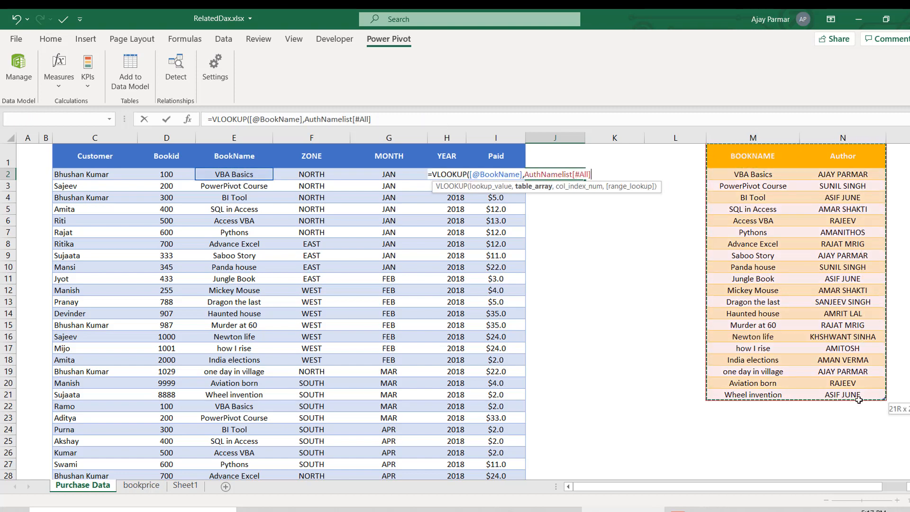
type(",2,0)")
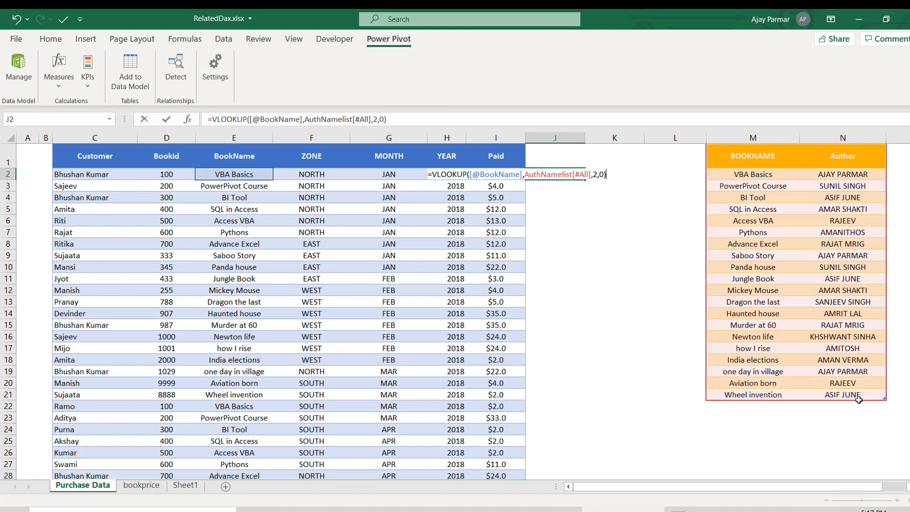
key("Return")
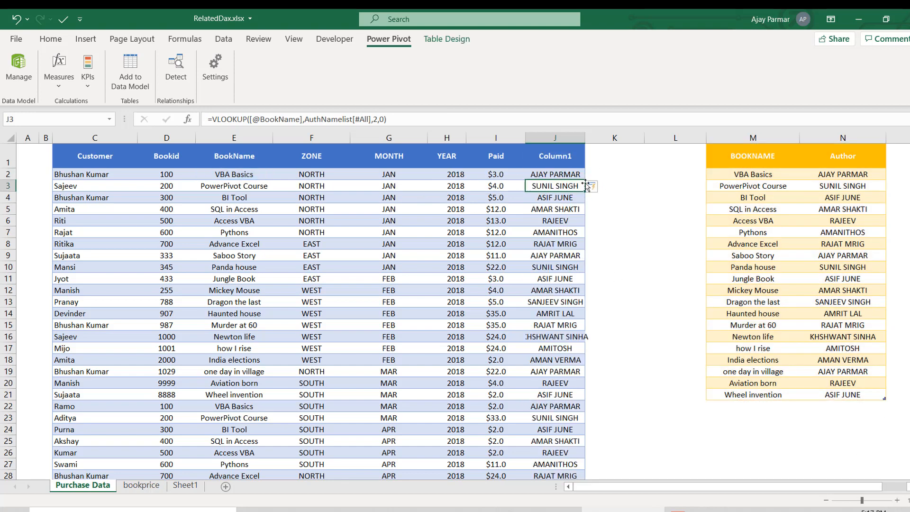
- Undo the VLOOKUP column fill and table expansion, and clear the formula from cell J2
key("ctrl+z")
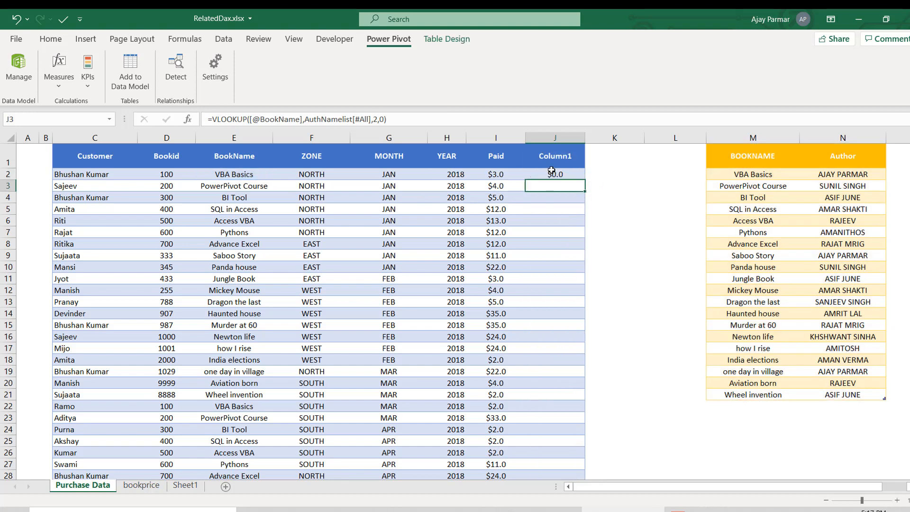
key("ctrl+z")
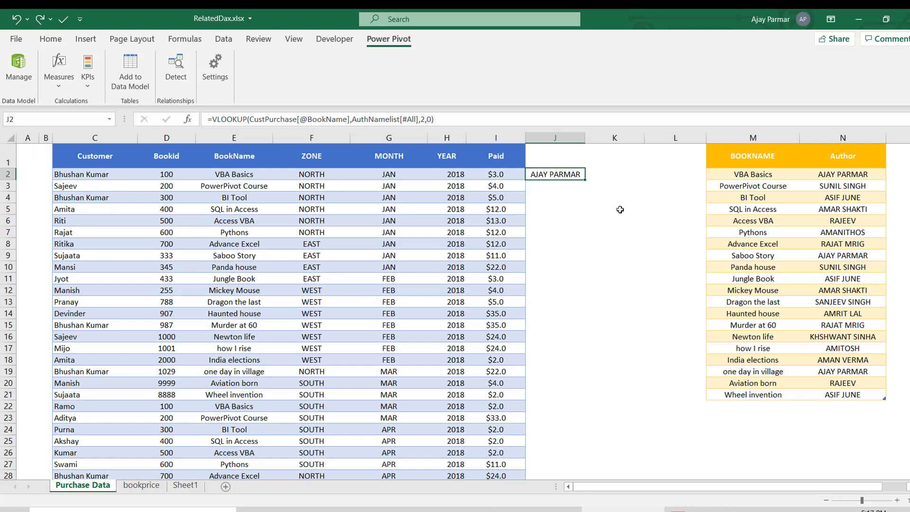
key("Delete")
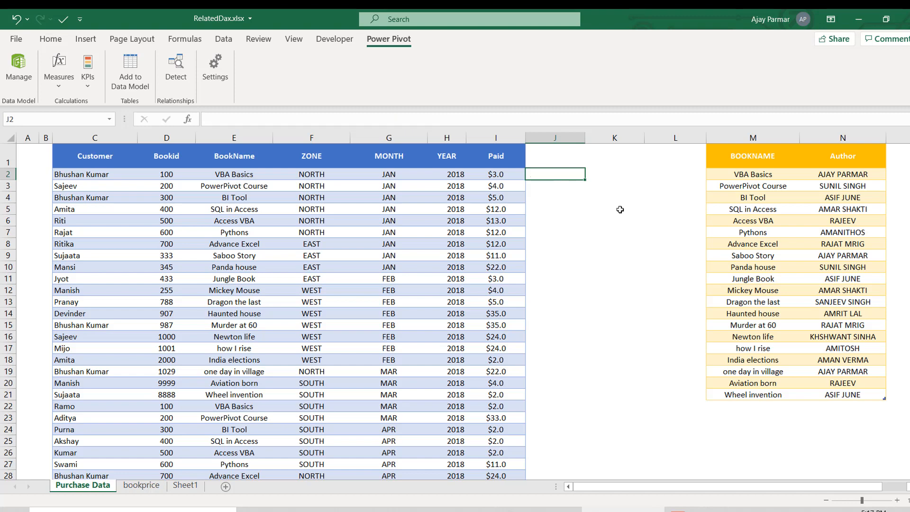
- Examine the Customer, BookName and MONTH columns of the purchase table and the empty column J beside it
left_click(375, 172)
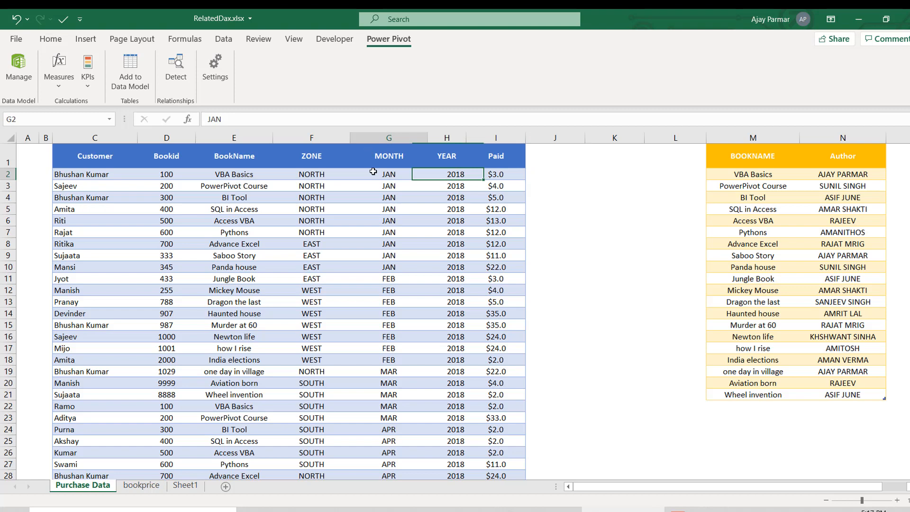
left_click(284, 158)
left_click(89, 171)
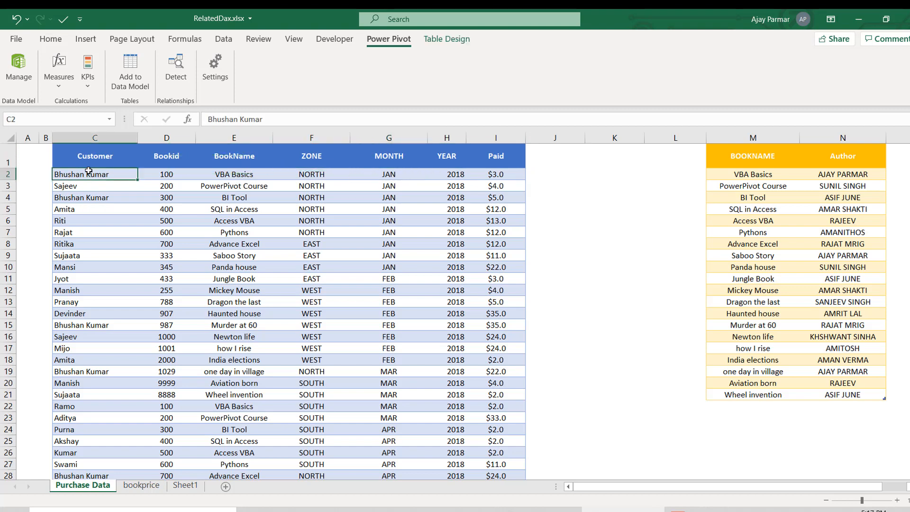
left_click(388, 183)
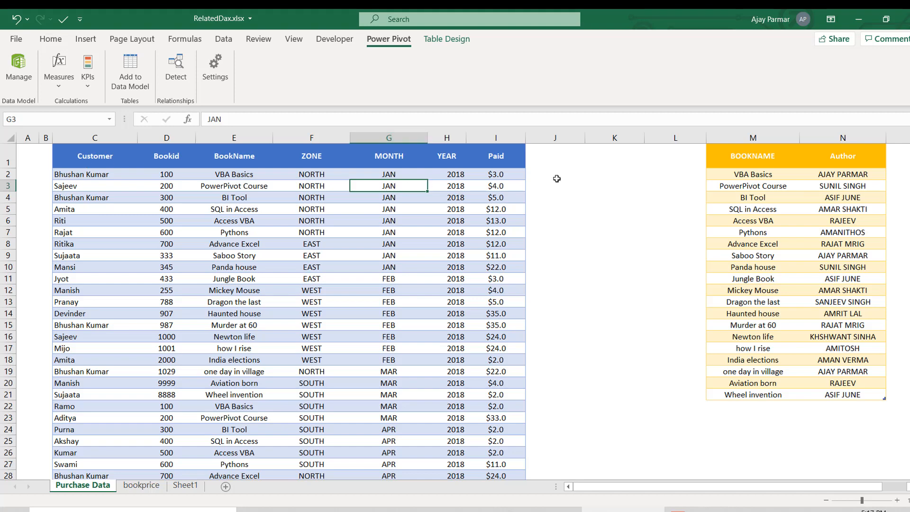
left_click_drag(537, 176, 555, 311)
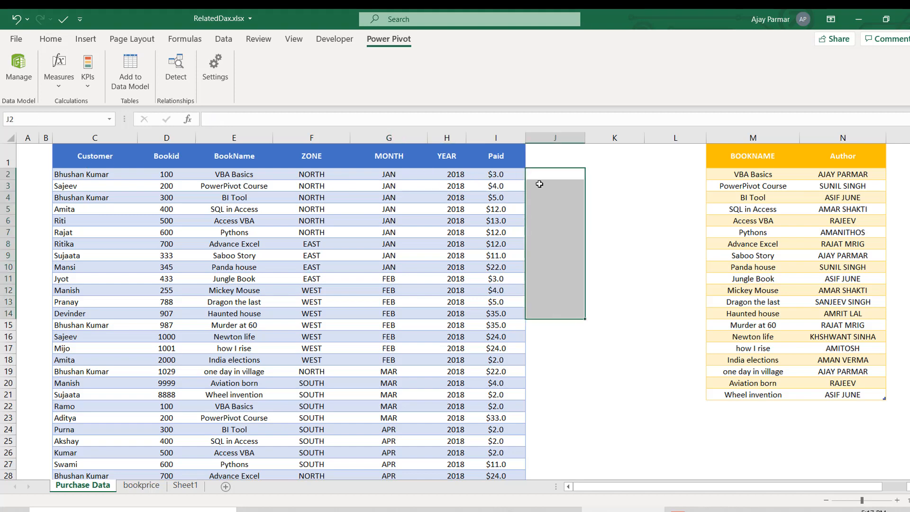
left_click(561, 177)
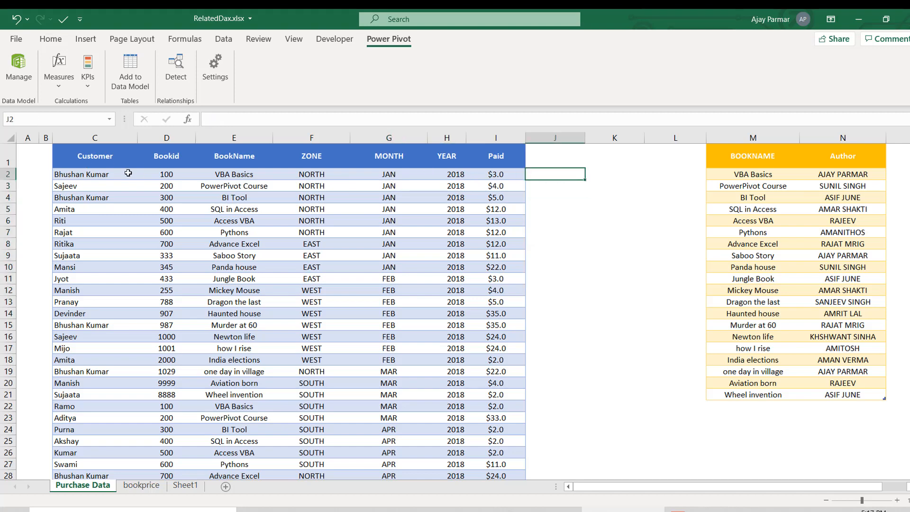
left_click(113, 174)
left_click(252, 282)
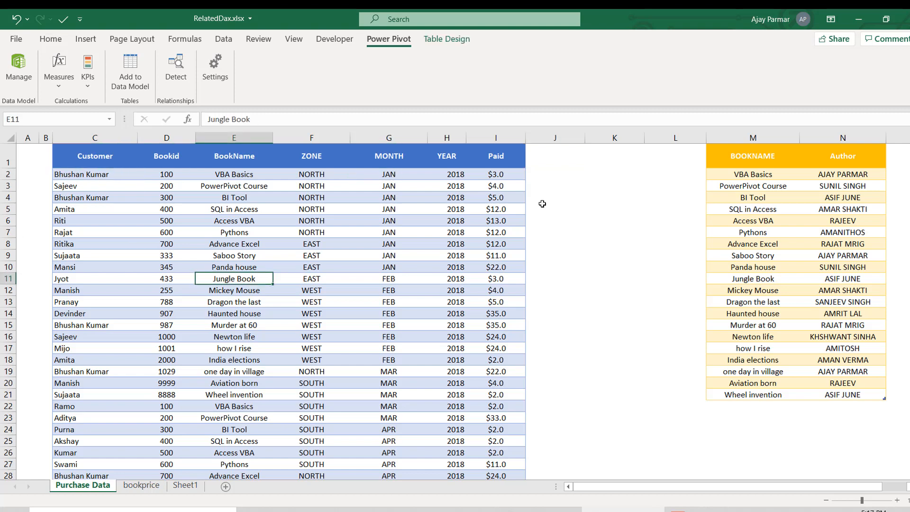
left_click(539, 177)
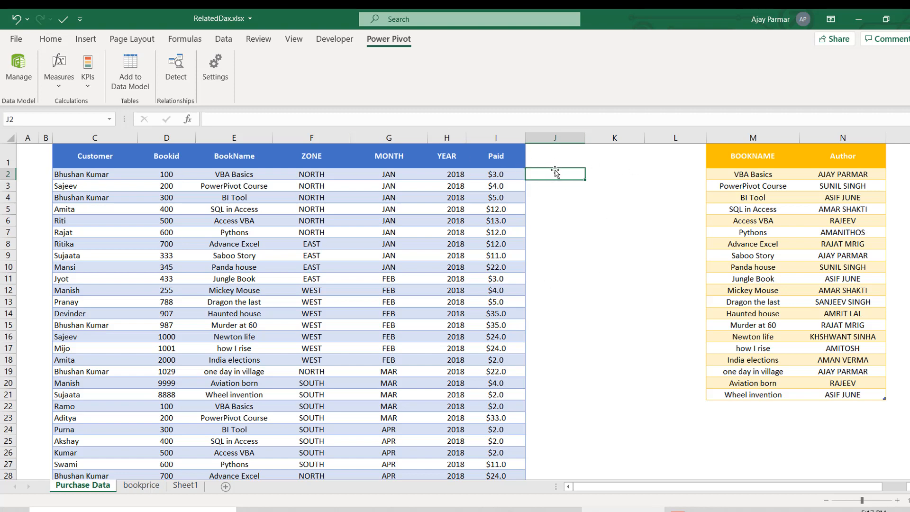
left_click(237, 157)
- Open the data model in the Power Pivot window and display the CustPurchase table
left_click(17, 76)
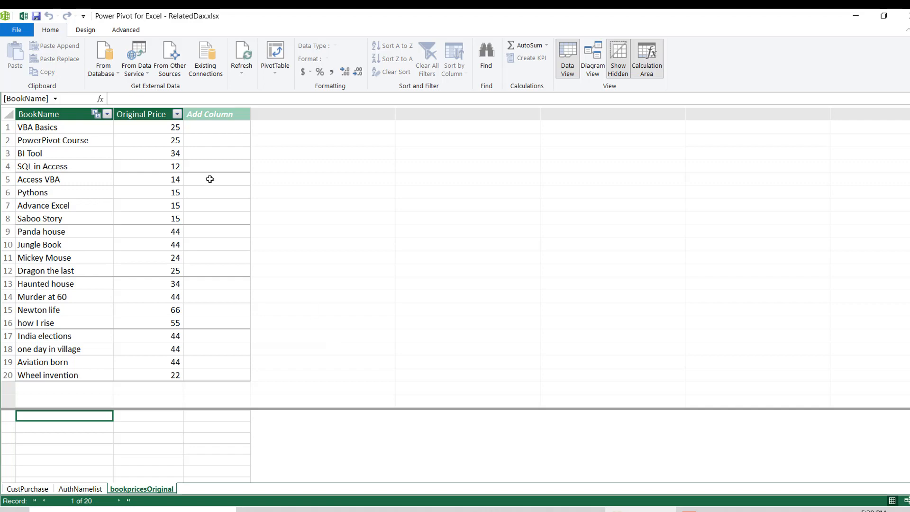
left_click(67, 166)
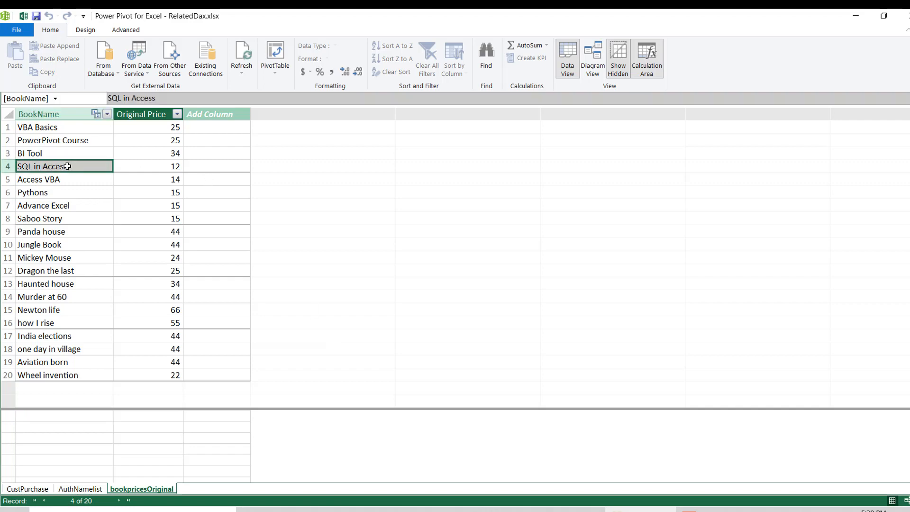
left_click(28, 489)
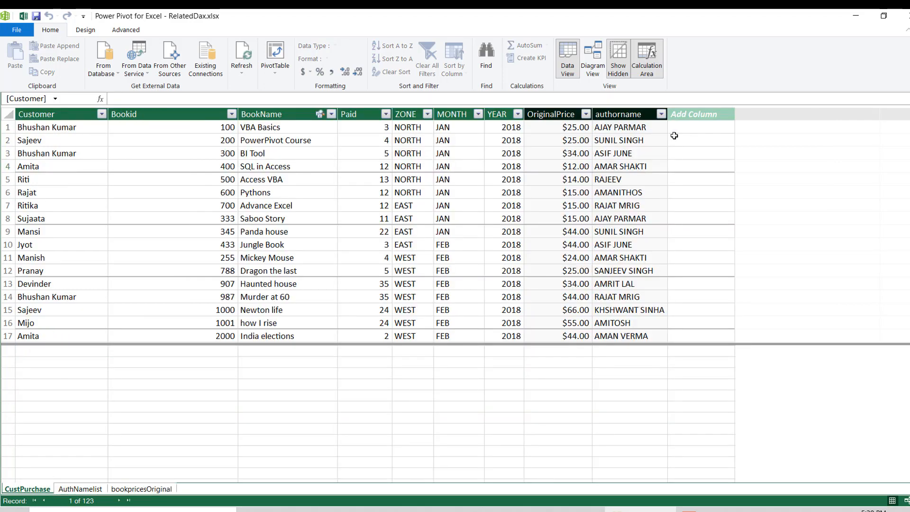
- Add a calculated column to CustPurchase with the formula AUTHORNAME:=RELATED(AuthNamelist[Author])
left_click(695, 129)
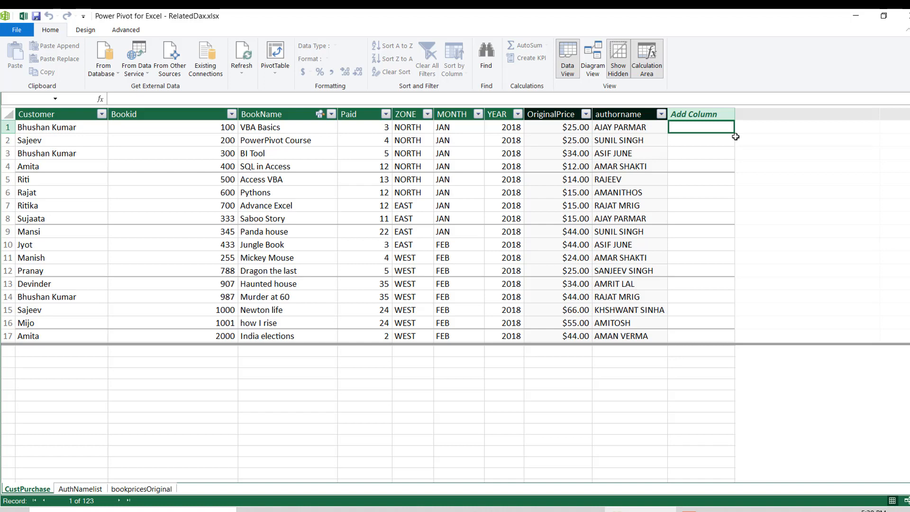
type("AUTHORN")
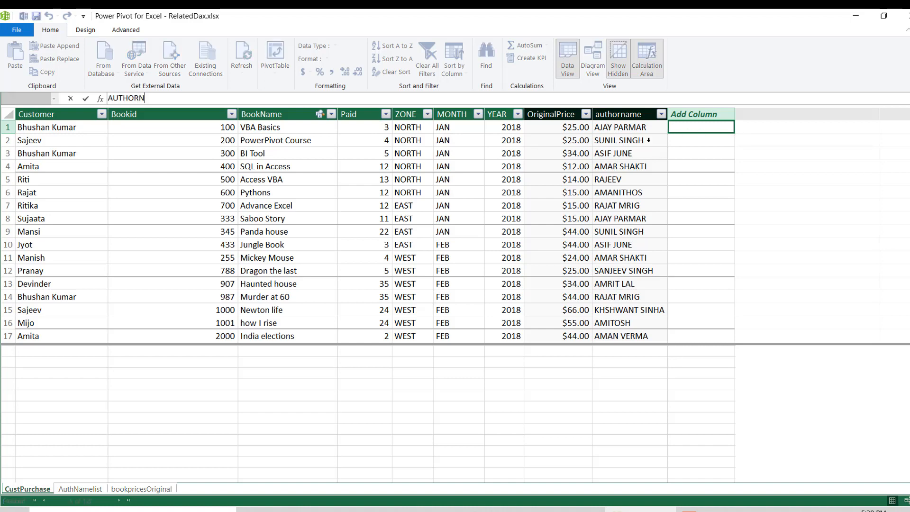
type("AME:=")
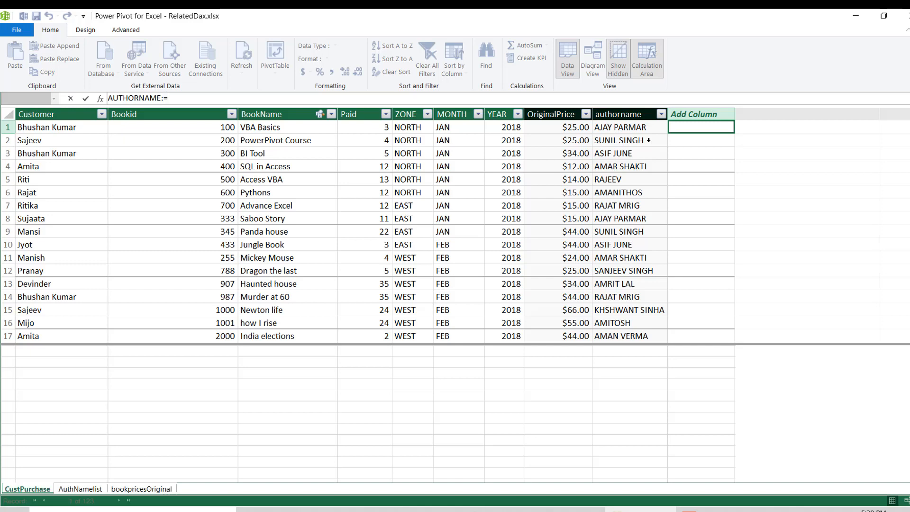
type("R")
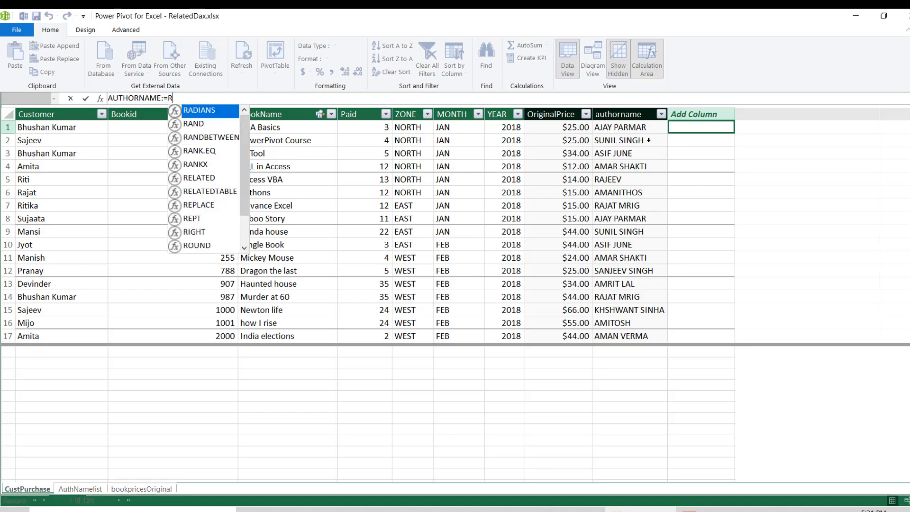
type("ELATED(")
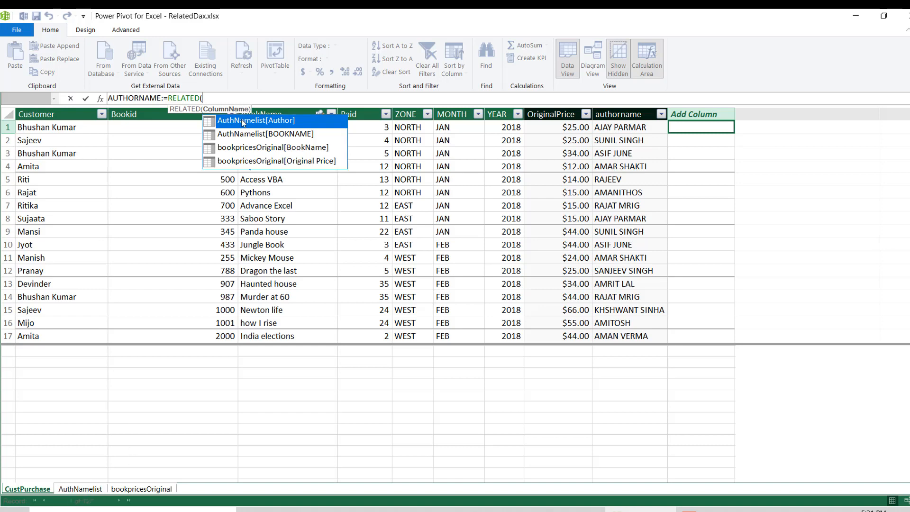
double_click(276, 126)
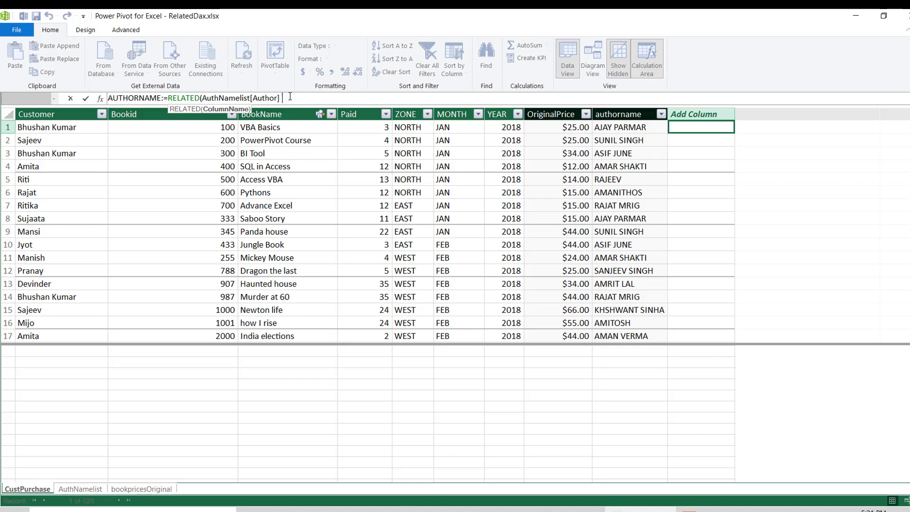
type(")")
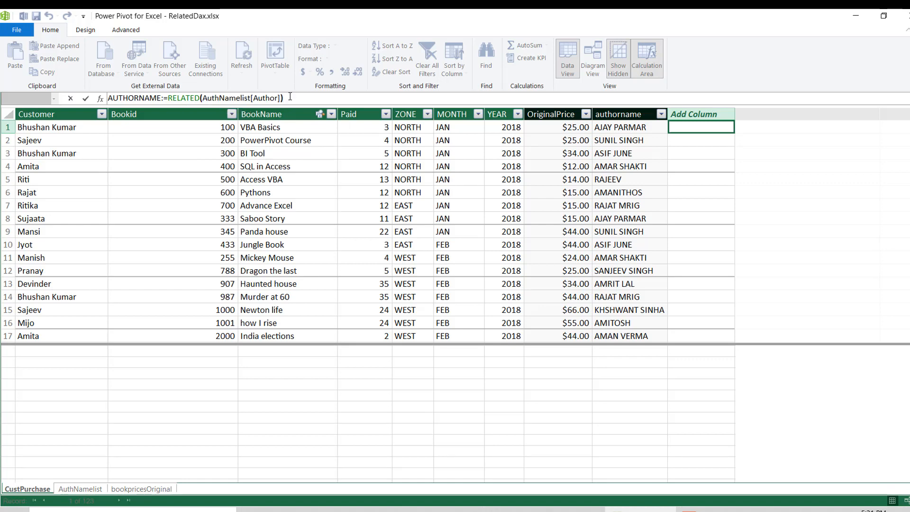
key("Return")
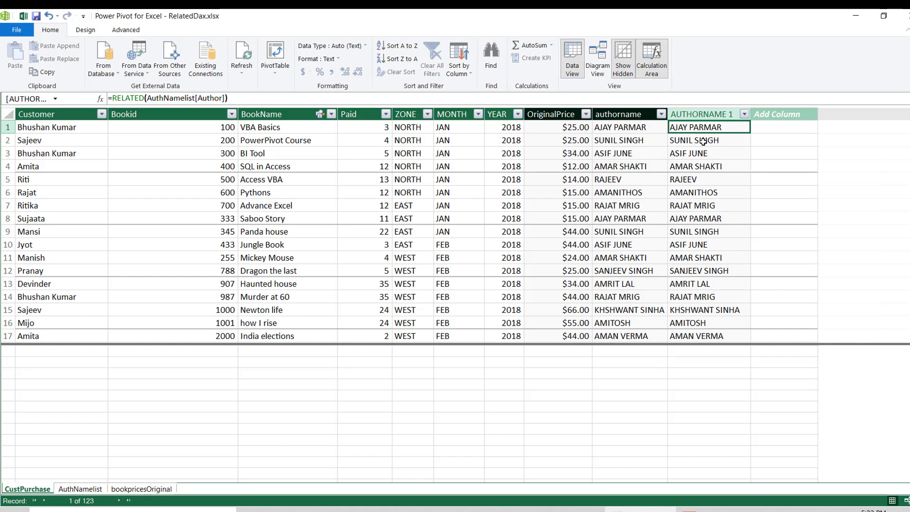
- Widen the BOOKNAME column of the AuthNamelist table to fit the full titles, and compare it with CustPurchase
left_click(79, 489)
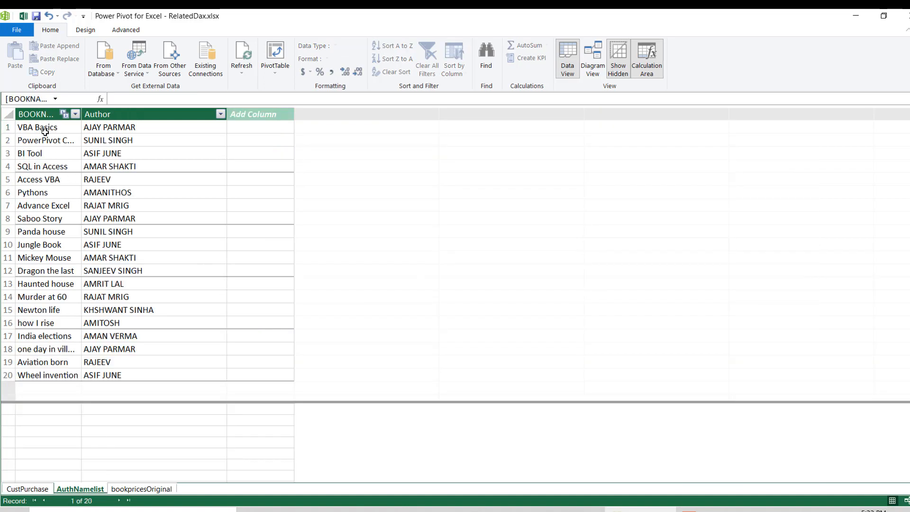
left_click(45, 132)
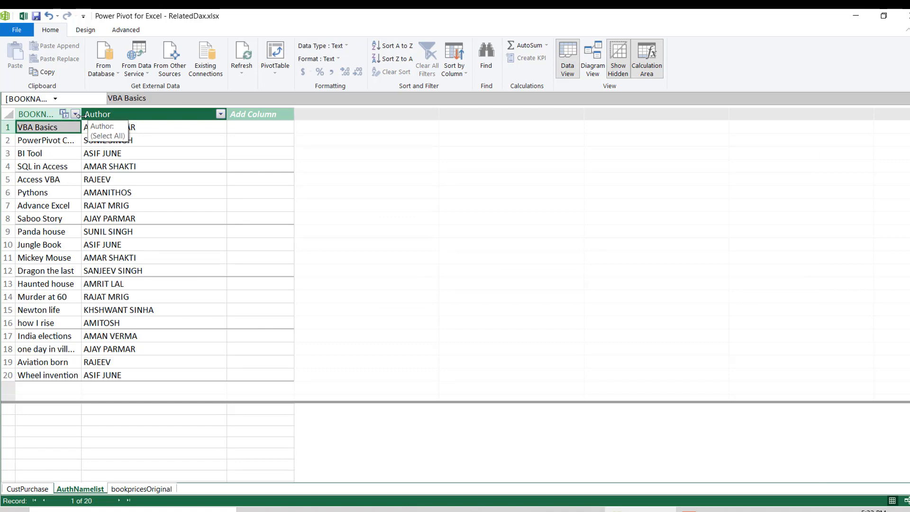
left_click_drag(81, 116, 114, 117)
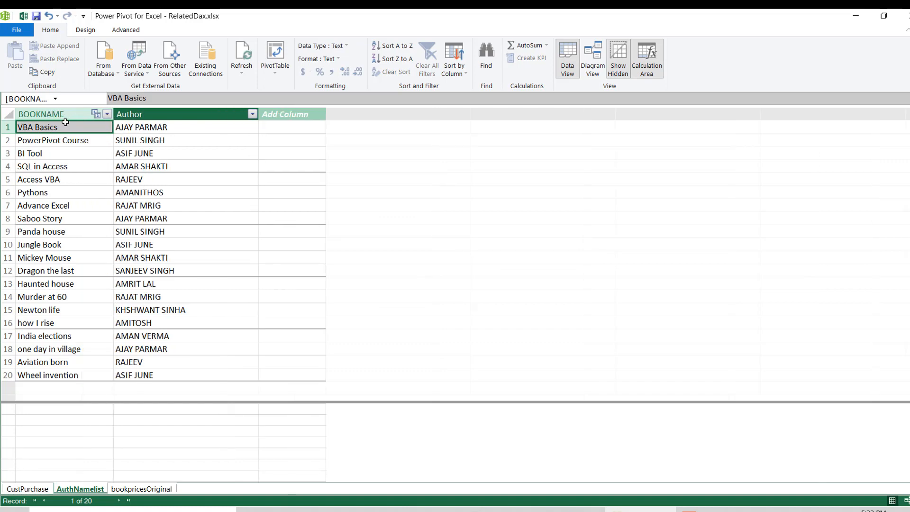
left_click(23, 490)
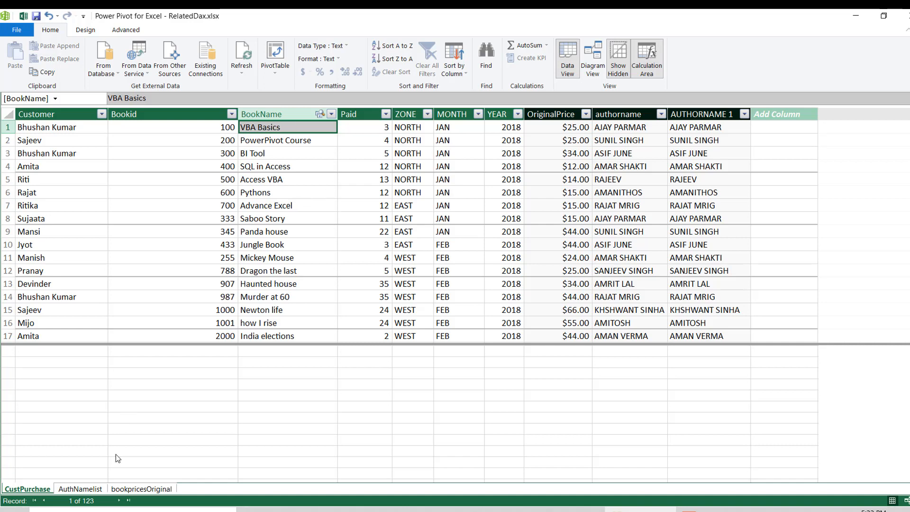
left_click(80, 489)
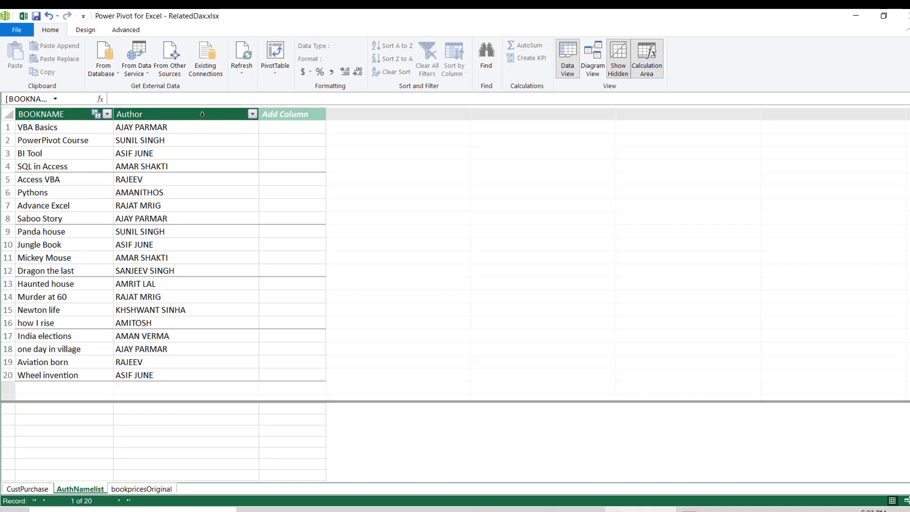
- Examine the book titles in the BookName column of CustPurchase and the matching author in the AUTHORNAME 1 column
left_click(29, 489)
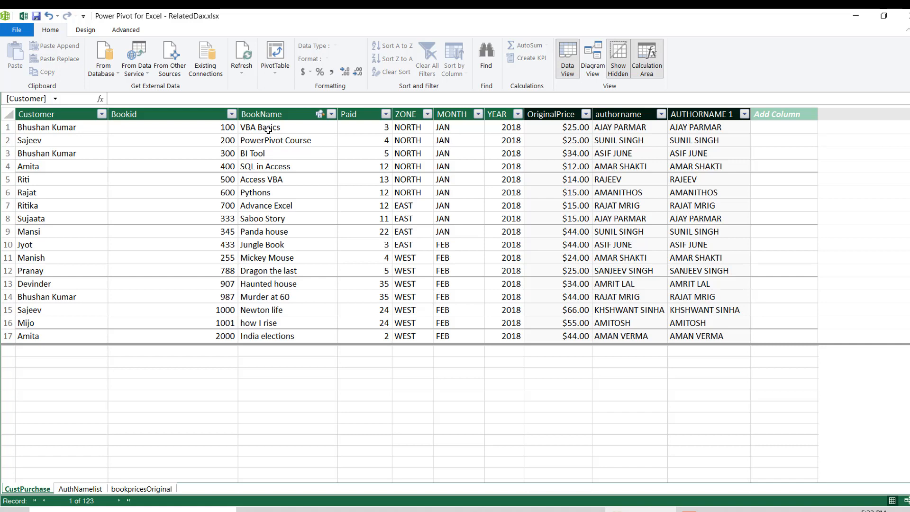
left_click(278, 114)
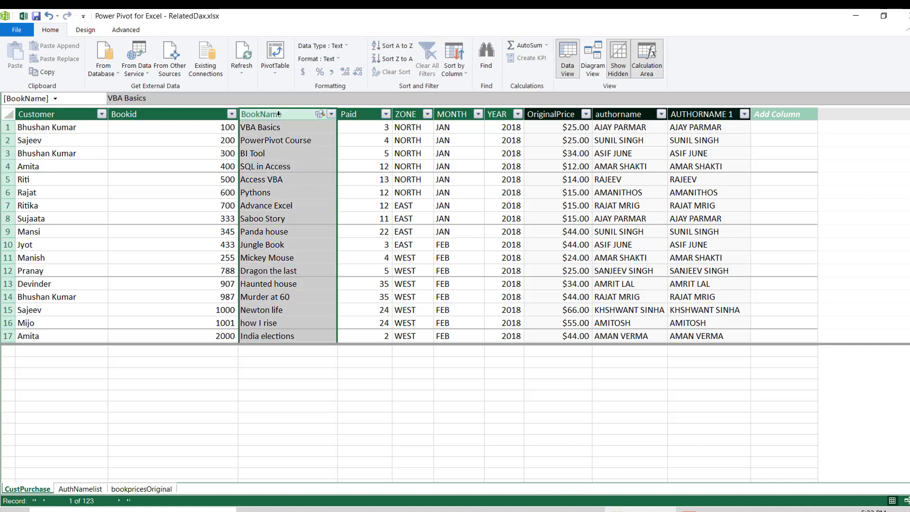
left_click(278, 150)
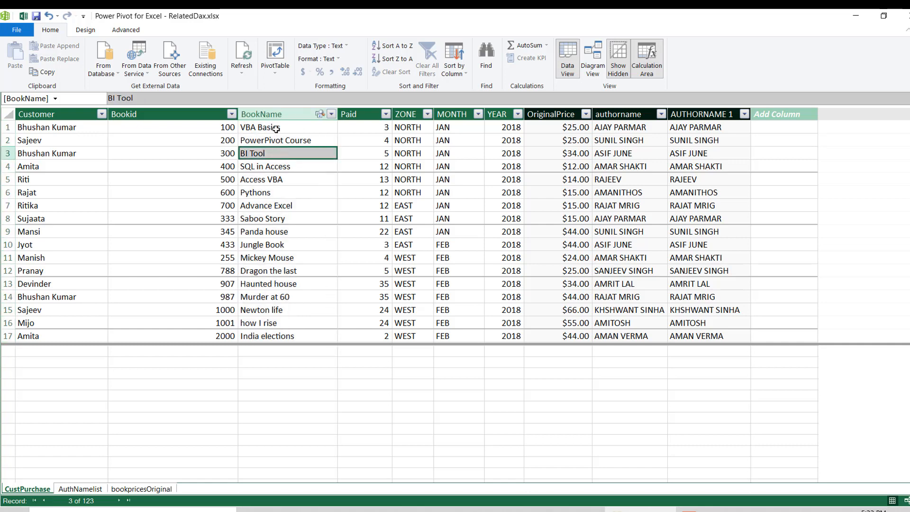
left_click(275, 128)
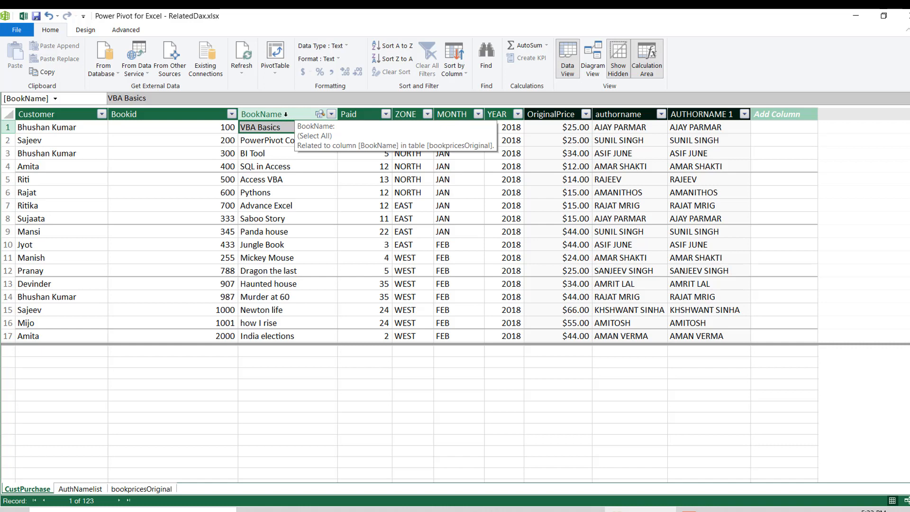
left_click(271, 230)
left_click(272, 196)
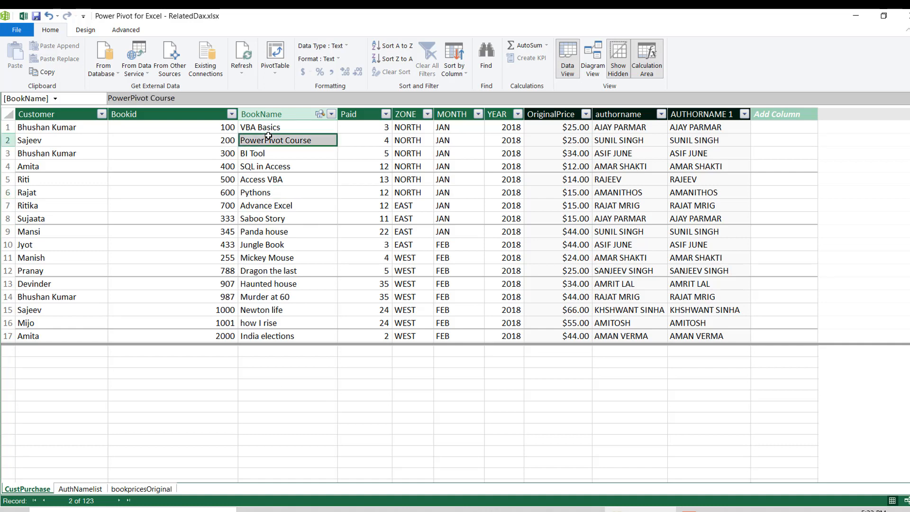
left_click(303, 203)
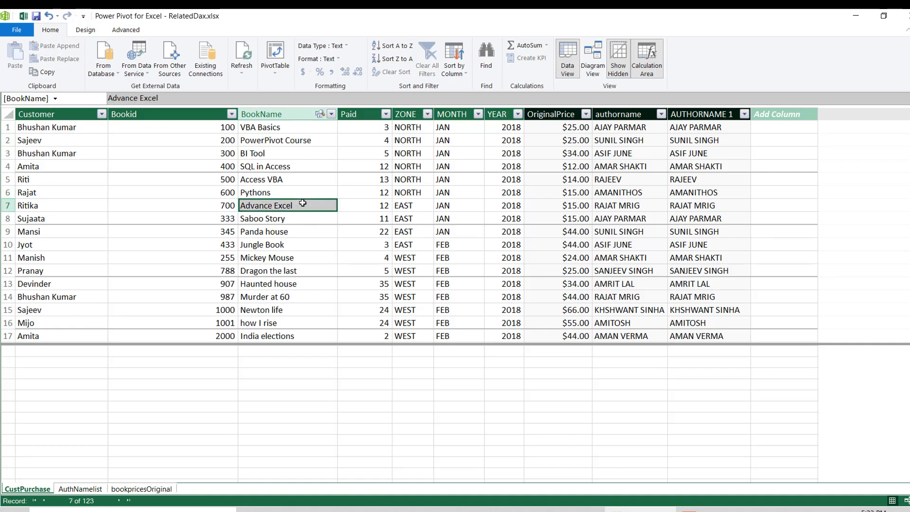
left_click(293, 142)
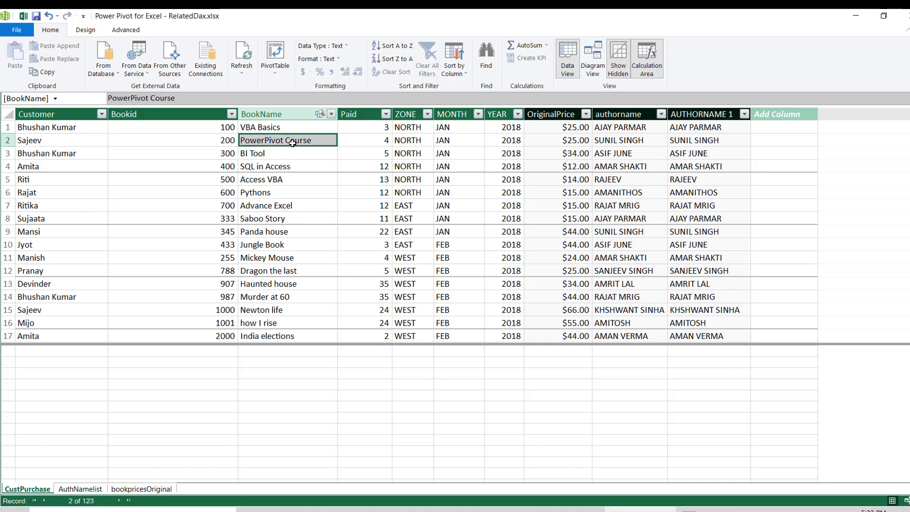
left_click(719, 129)
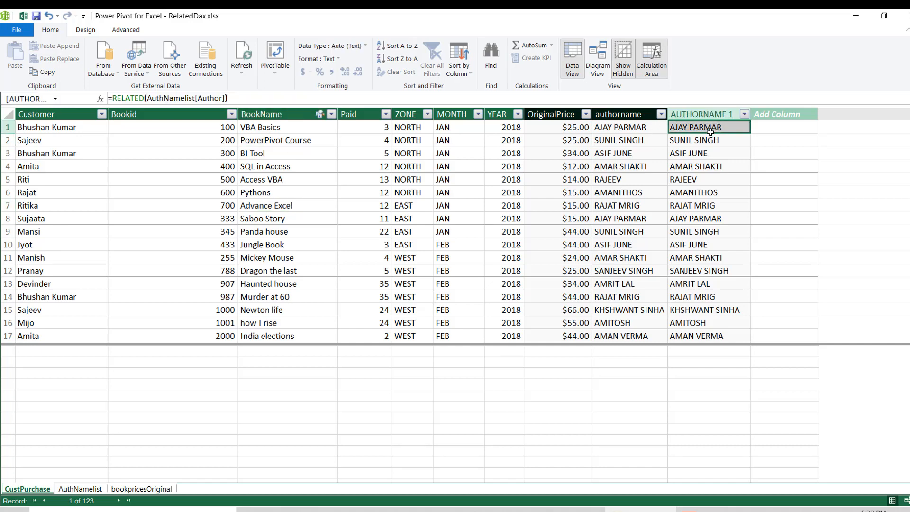
left_click(300, 133)
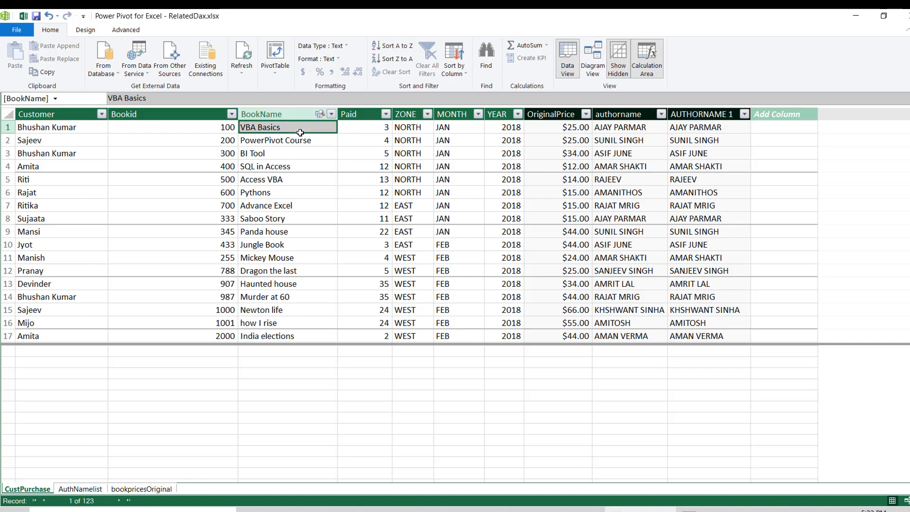
- Compare the VBA Basics title and author in the AuthNamelist table with the BookName column of CustPurchase
left_click(80, 490)
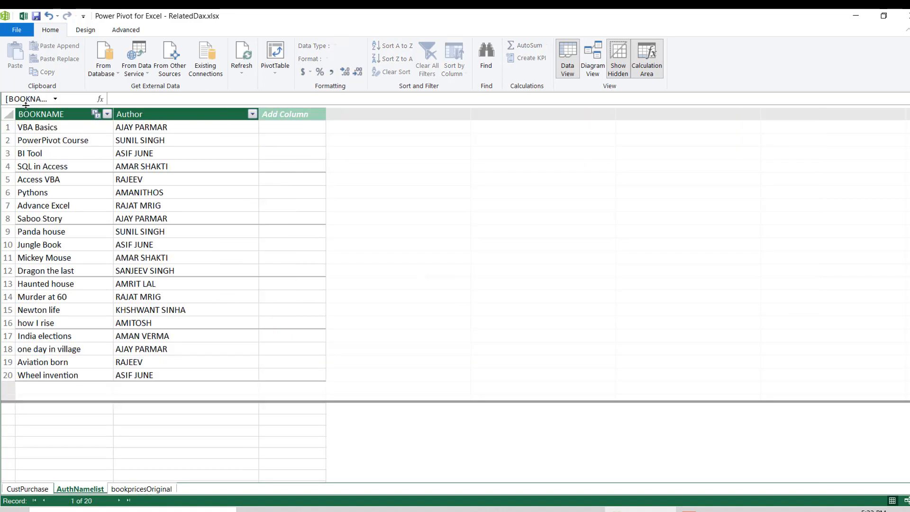
left_click(58, 131)
left_click(166, 129)
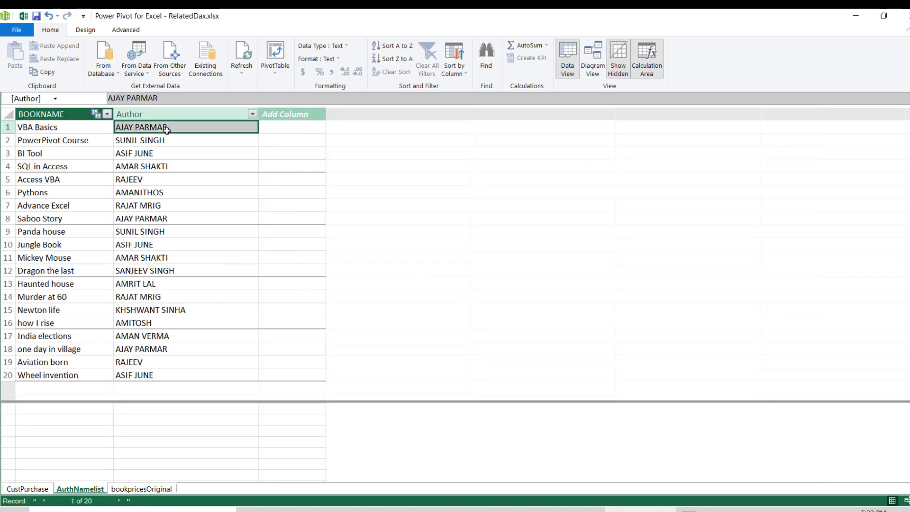
left_click(36, 490)
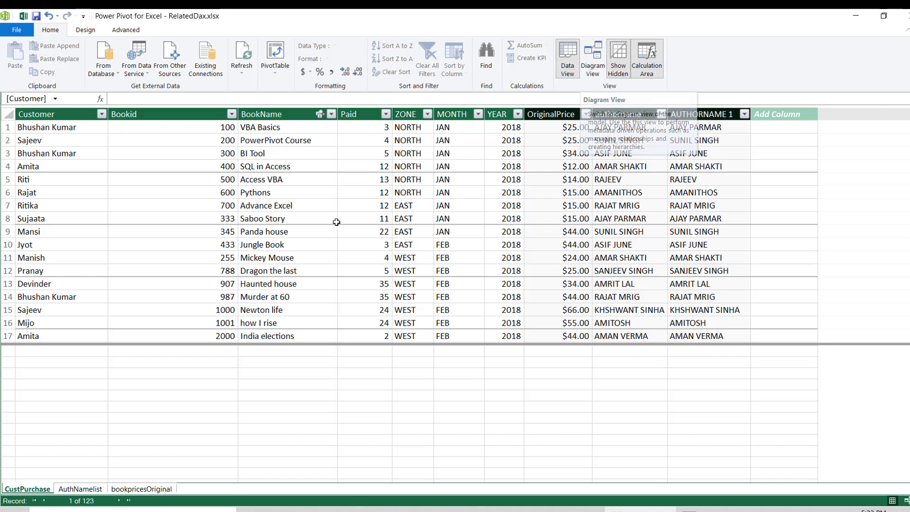
left_click(279, 154)
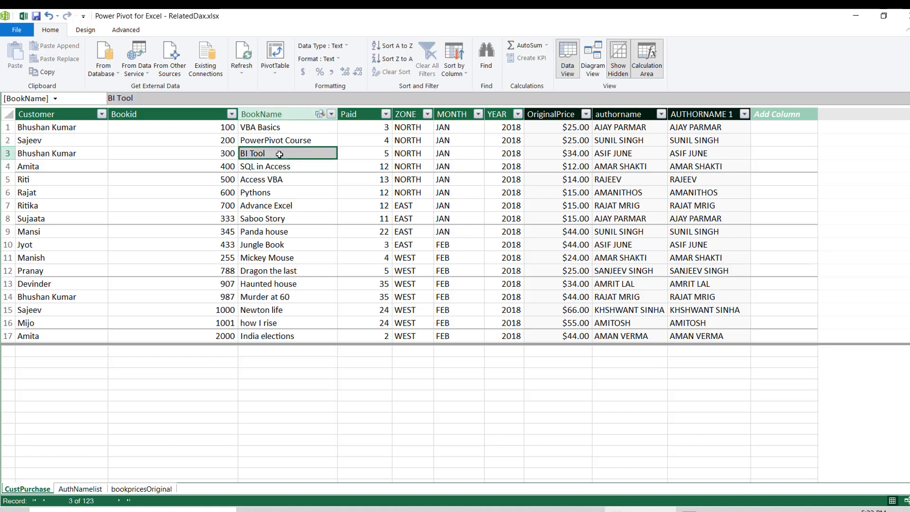
left_click(275, 114)
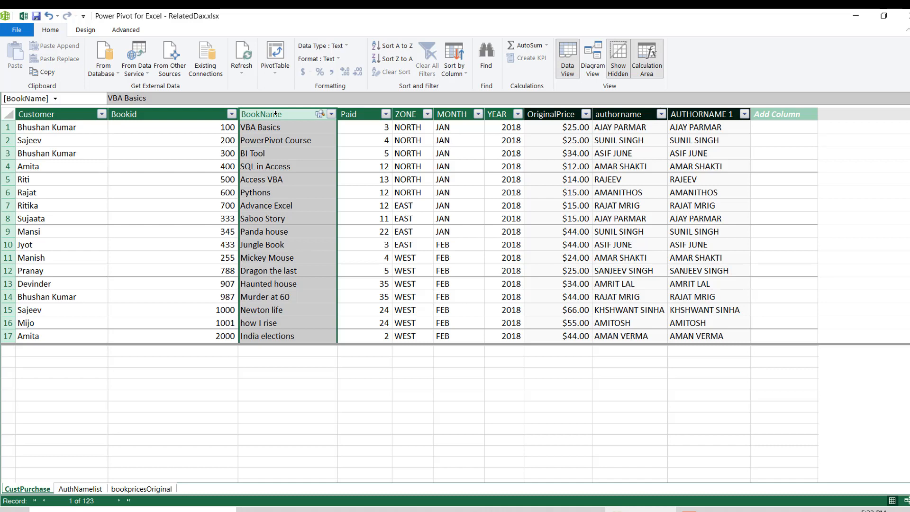
- Show the data model as a diagram and slightly rearrange the CustPurchase, bookpricesOriginal and AuthNamelist tables
left_click(598, 59)
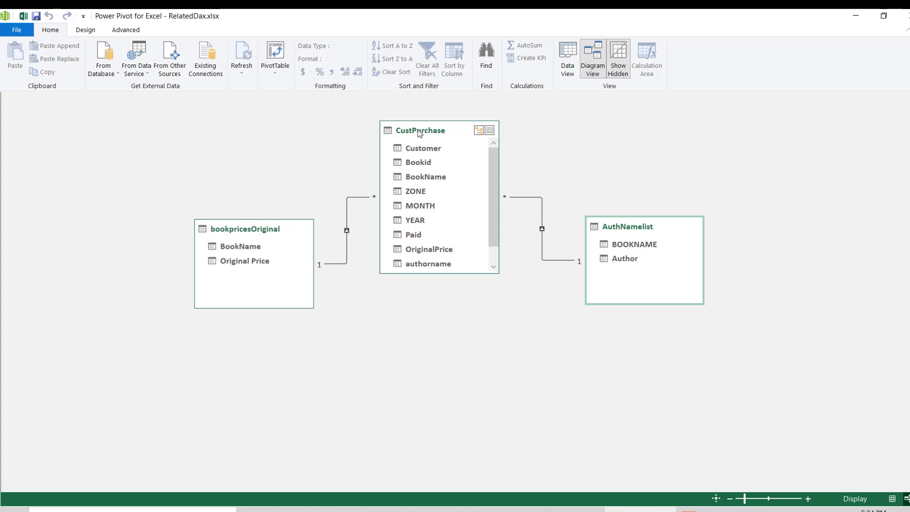
left_click_drag(420, 132, 421, 130)
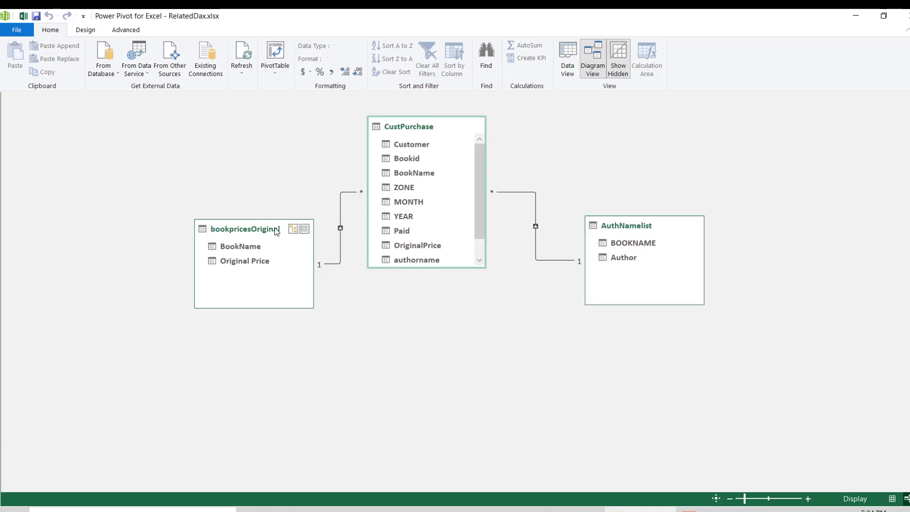
left_click_drag(275, 230, 266, 197)
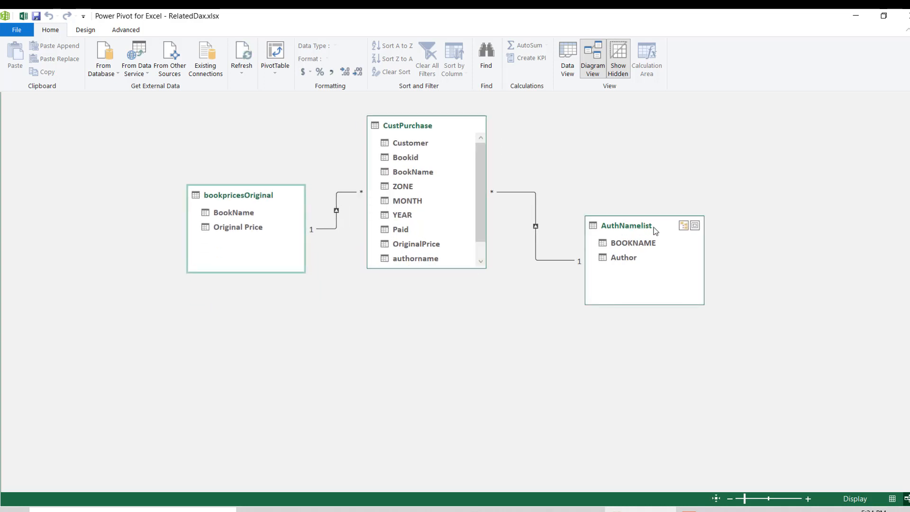
mouse_move(654, 228)
left_mouse_down()
mouse_move(656, 205)
mouse_move(660, 222)
left_mouse_up()
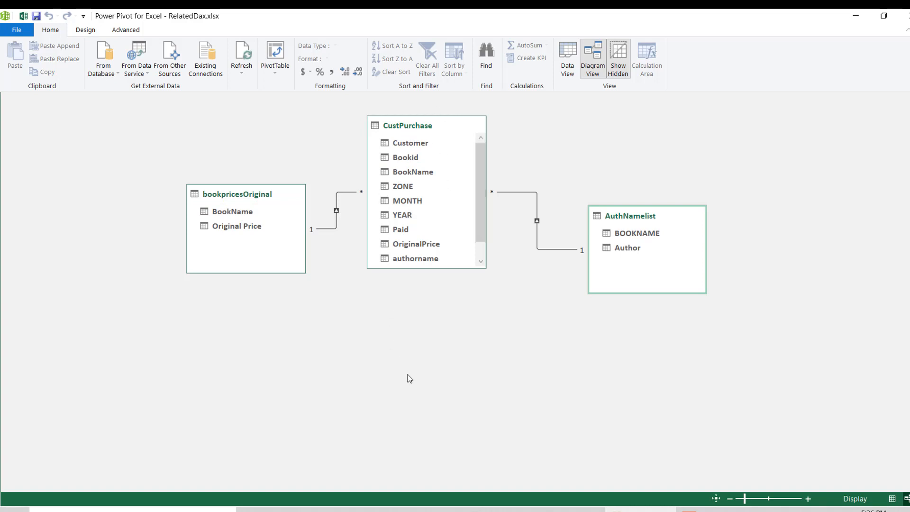
- Delete the relationship between CustPurchase and AuthNamelist permanently from the model
left_click(326, 230)
left_click(488, 193)
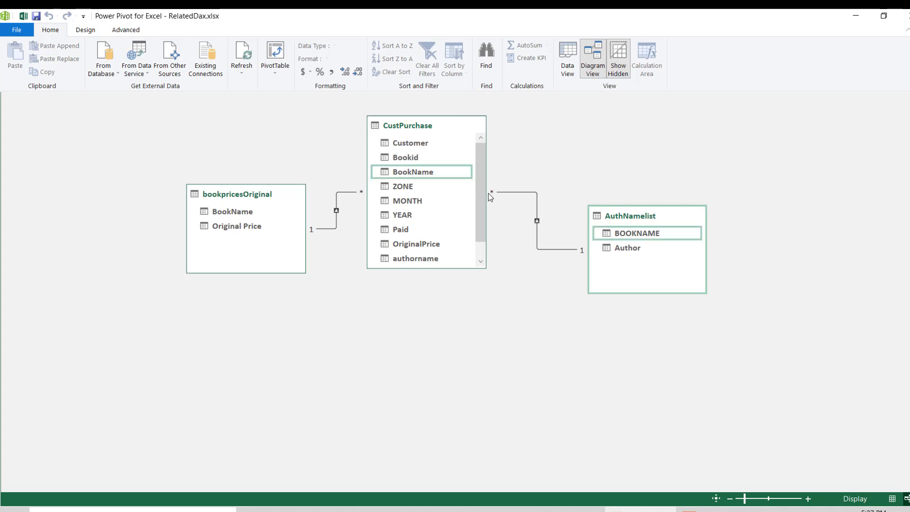
left_click(515, 193)
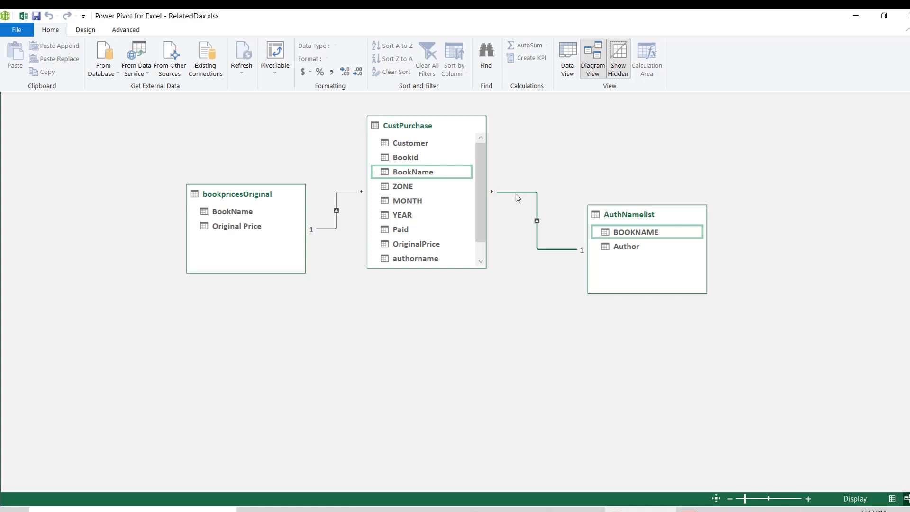
right_click(535, 260)
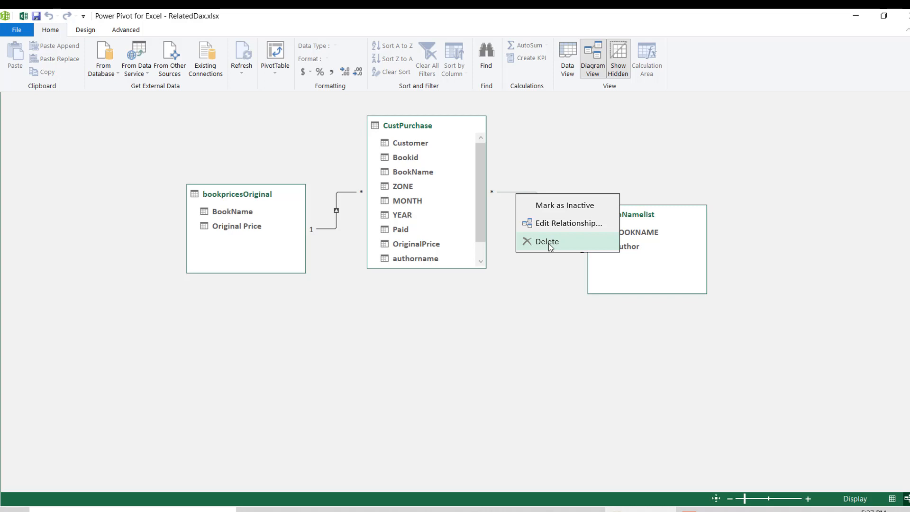
left_click(548, 244)
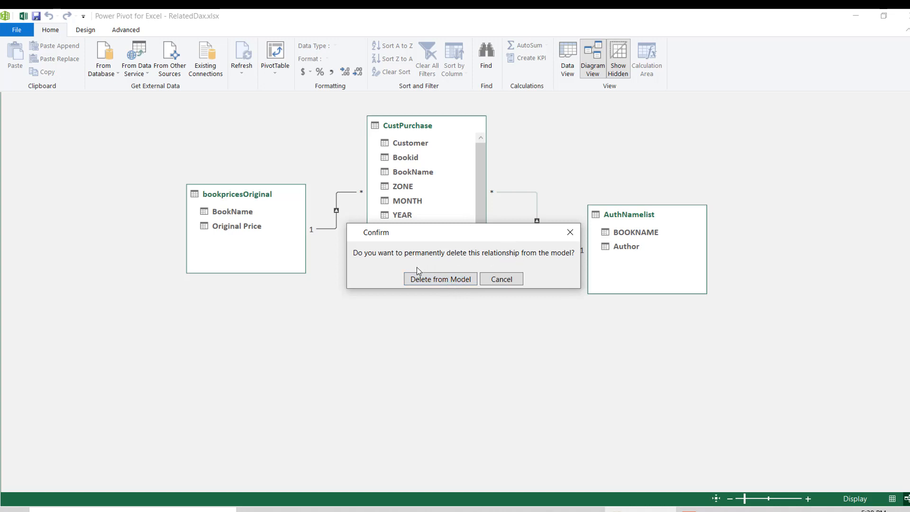
left_click(445, 282)
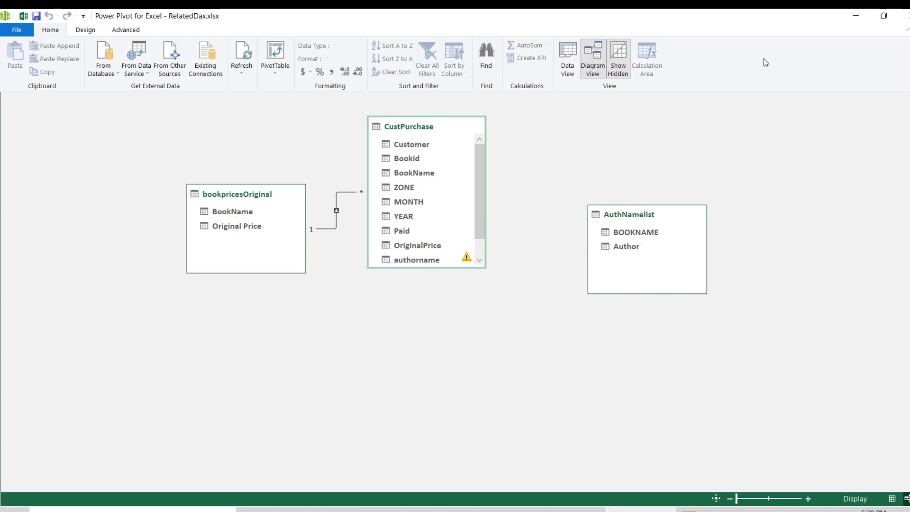
- Return to the data view of CustPurchase and read the error explanation for the first row of AUTHORNAME 1
left_click(567, 67)
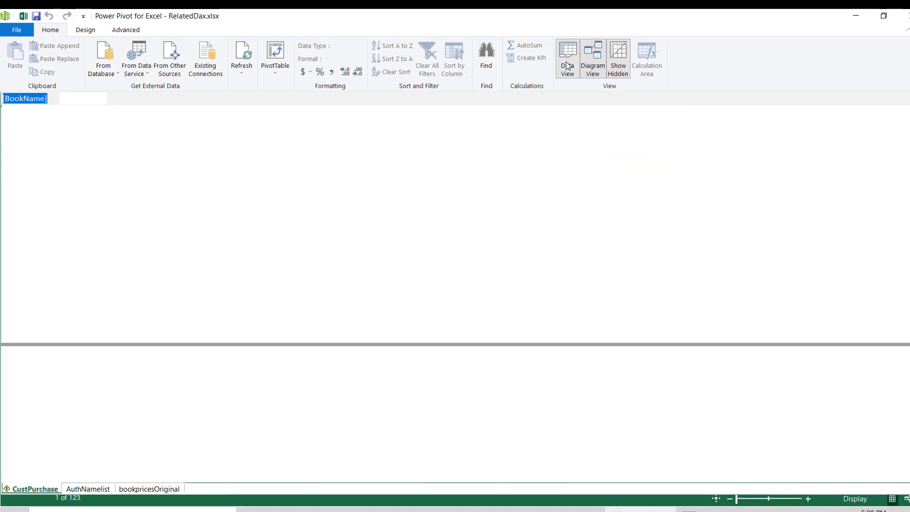
left_click(710, 138)
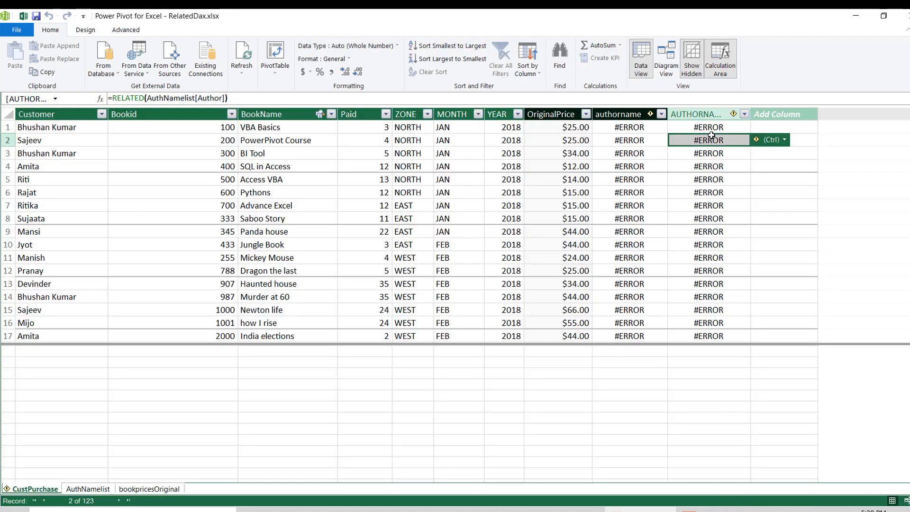
left_click(701, 128)
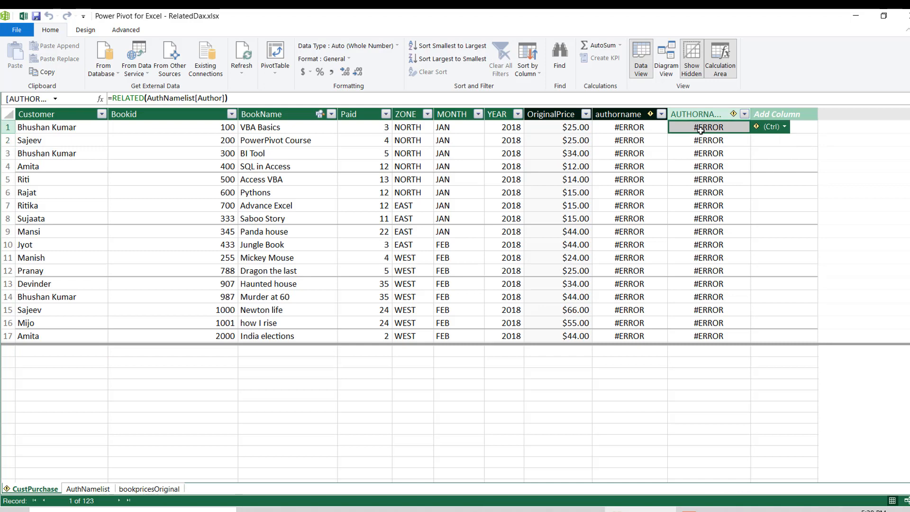
mouse_move(758, 130)
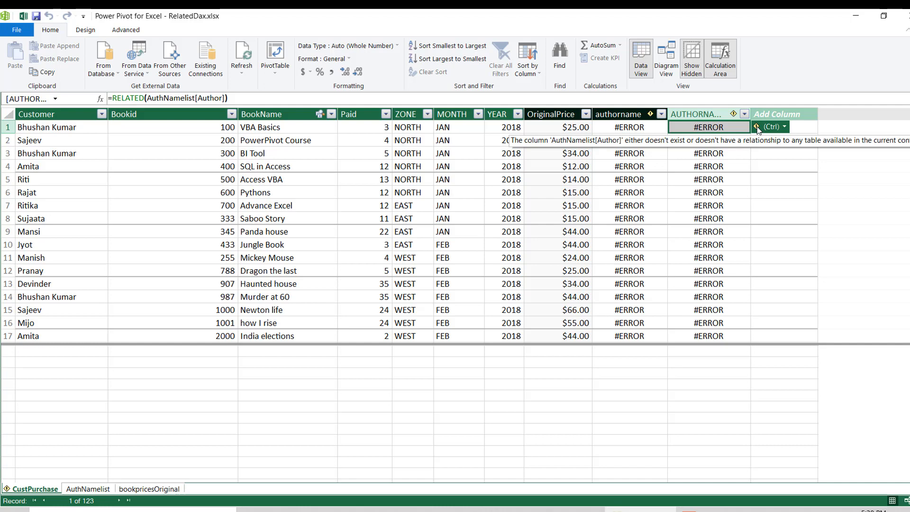
- Permanently delete the AUTHORNAME 1 and authorname calculated columns from CustPurchase, and select the first cell of the empty column
left_click(705, 113)
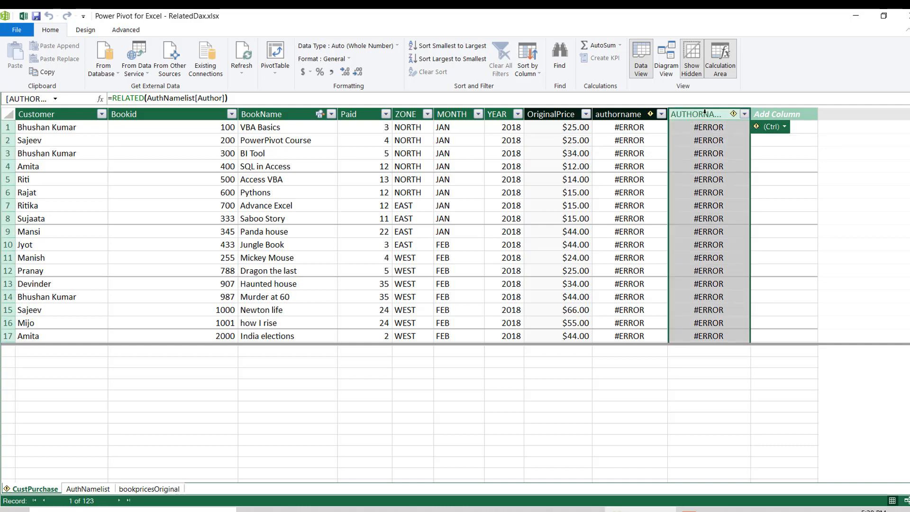
key("Delete")
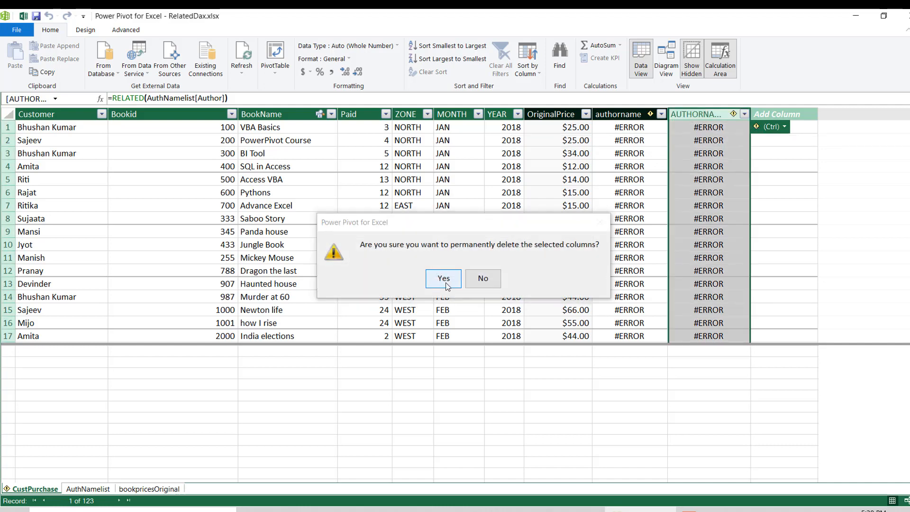
left_click(445, 283)
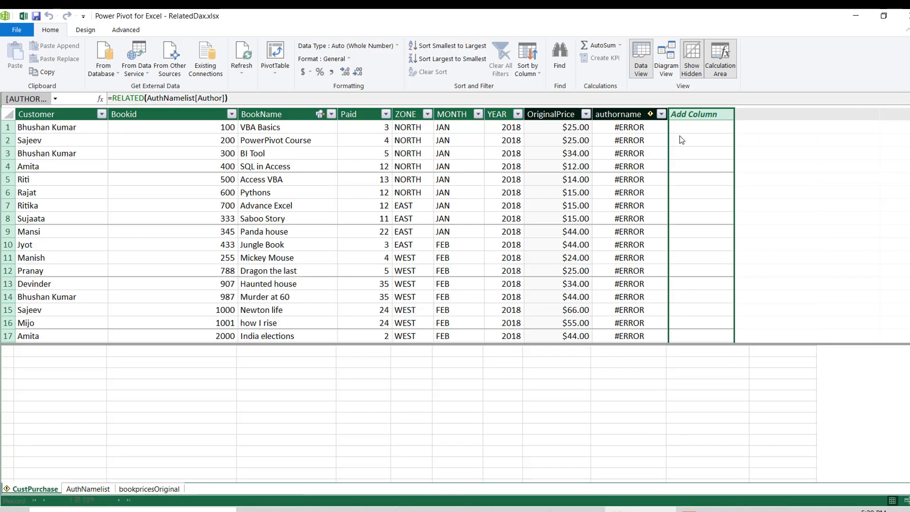
left_click(619, 115)
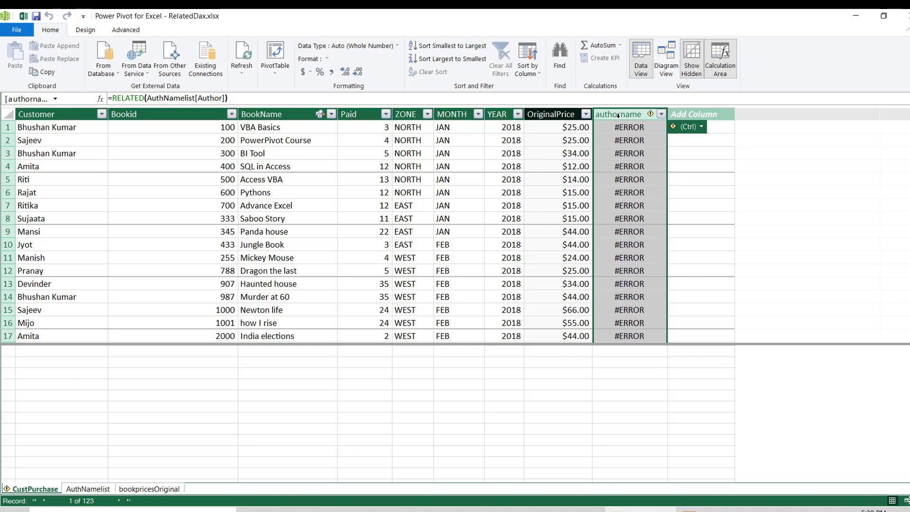
right_click(618, 115)
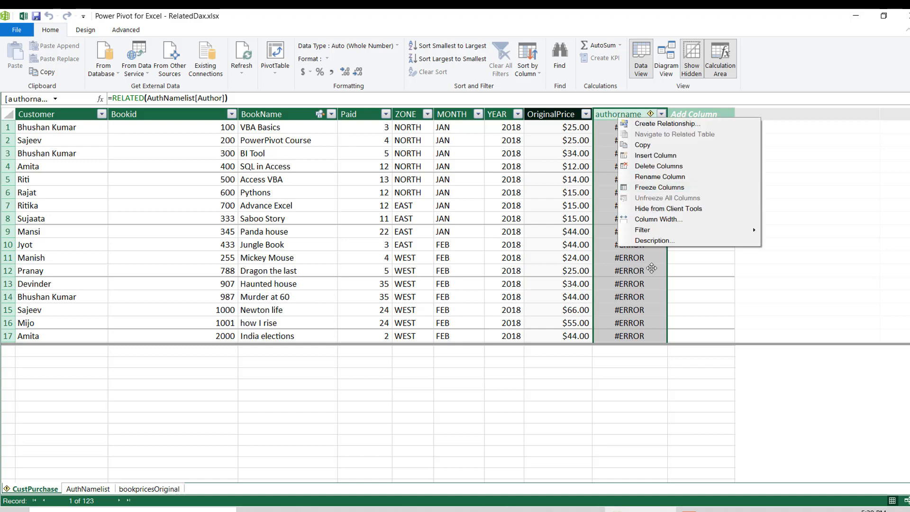
left_click(654, 167)
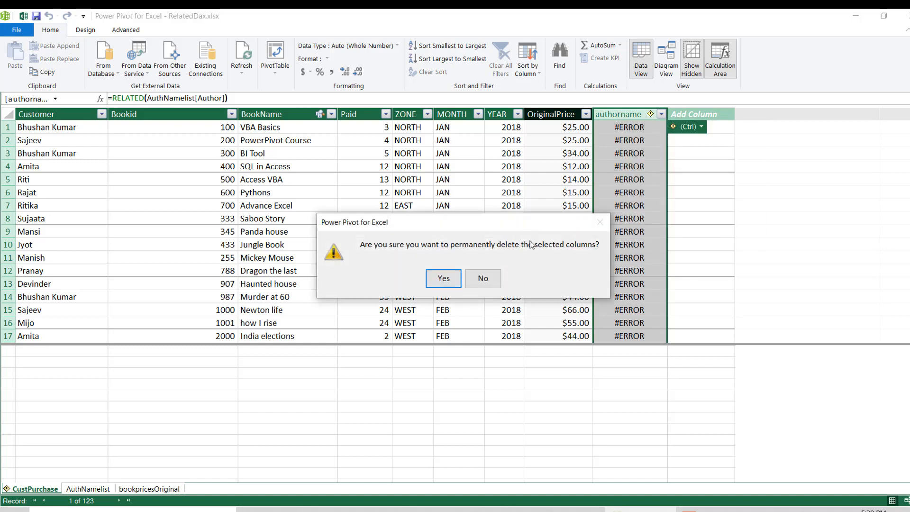
left_click(457, 283)
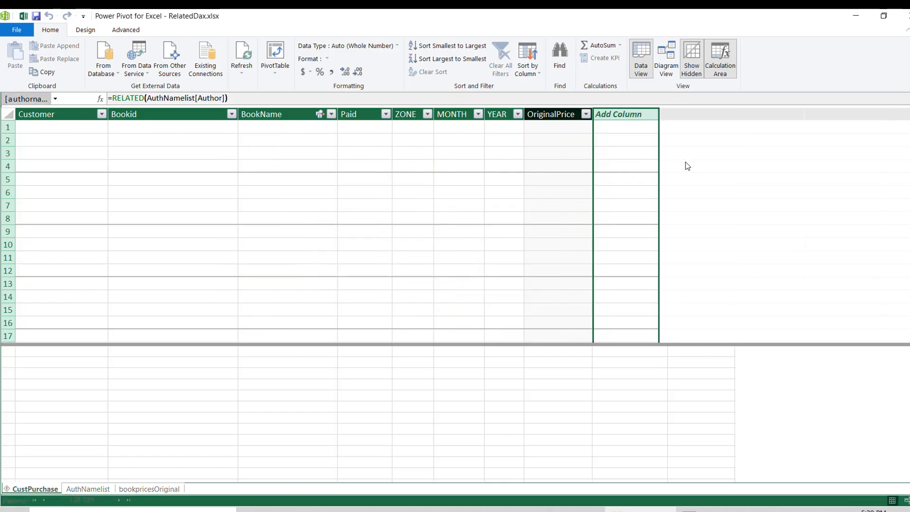
left_click(617, 126)
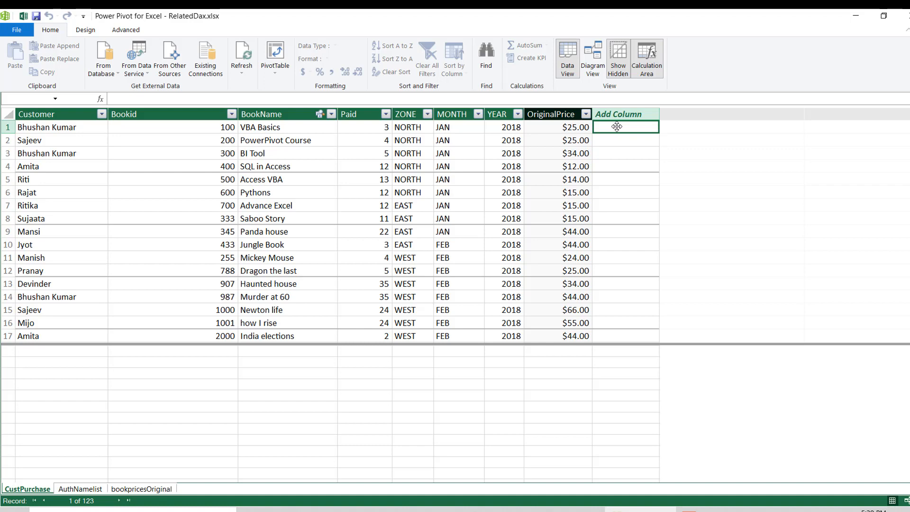
- Begin an AUTHORNAME:=RELATED( column formula in CustPurchase, check which columns it offers, and discard the entry
type("AUTHORNAME")
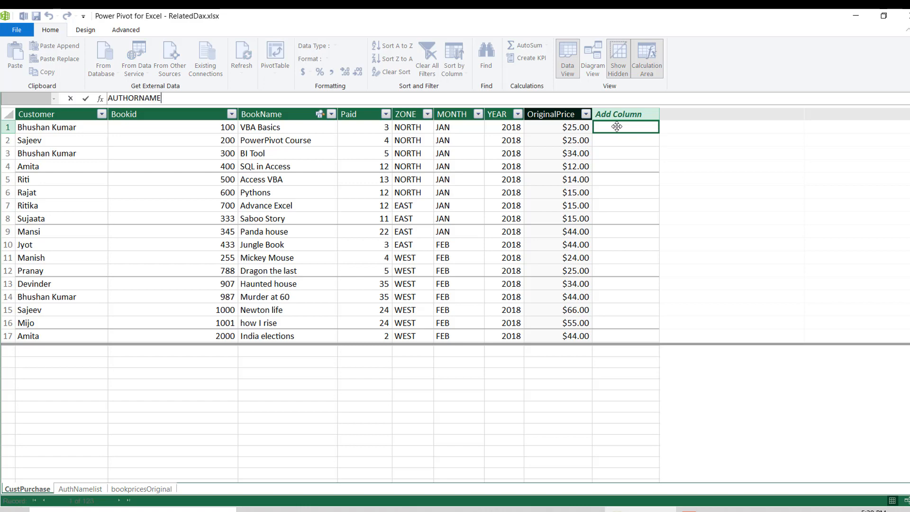
type(":=R")
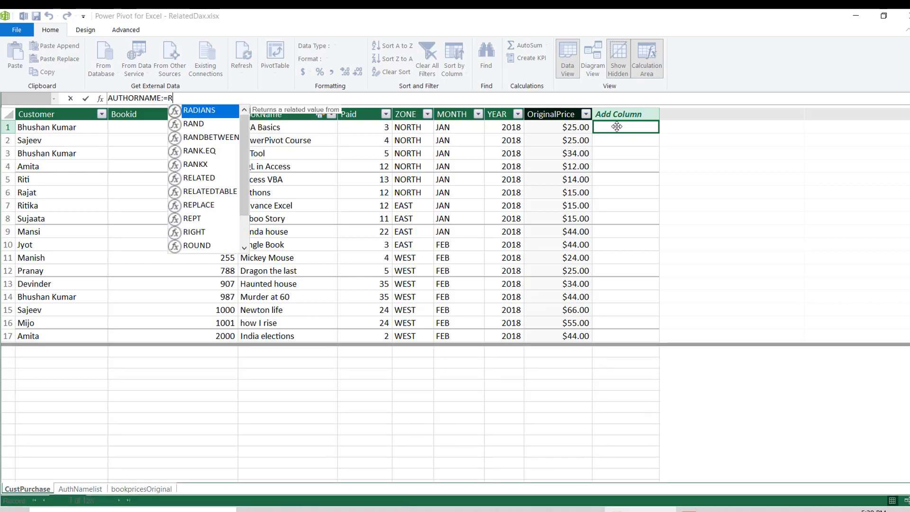
type("ELATED(")
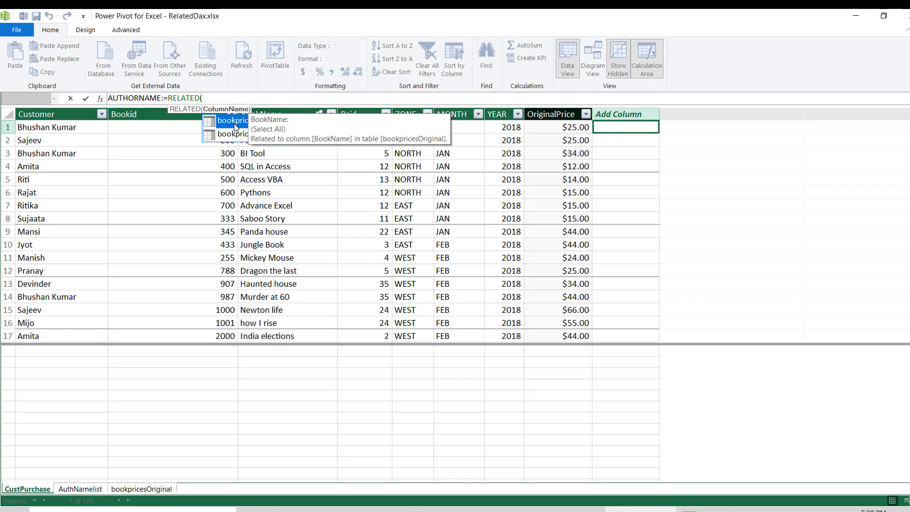
key("Escape")
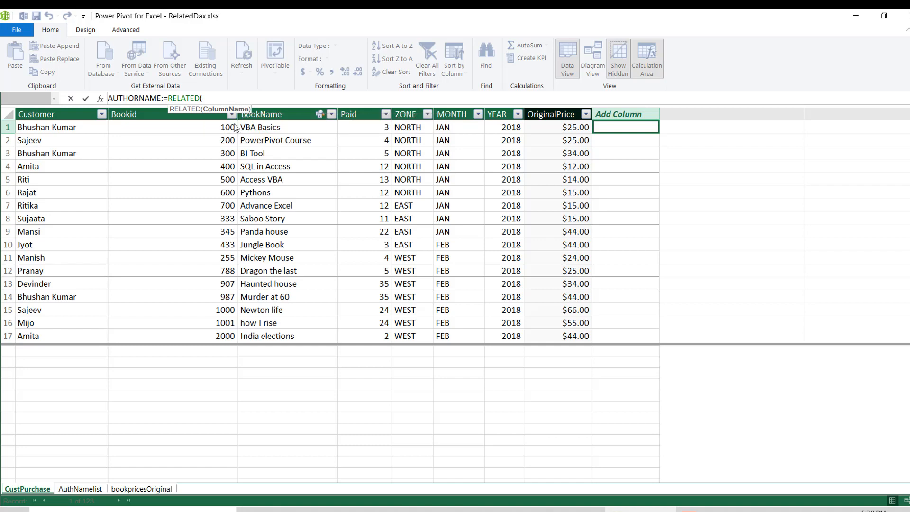
left_click(637, 245)
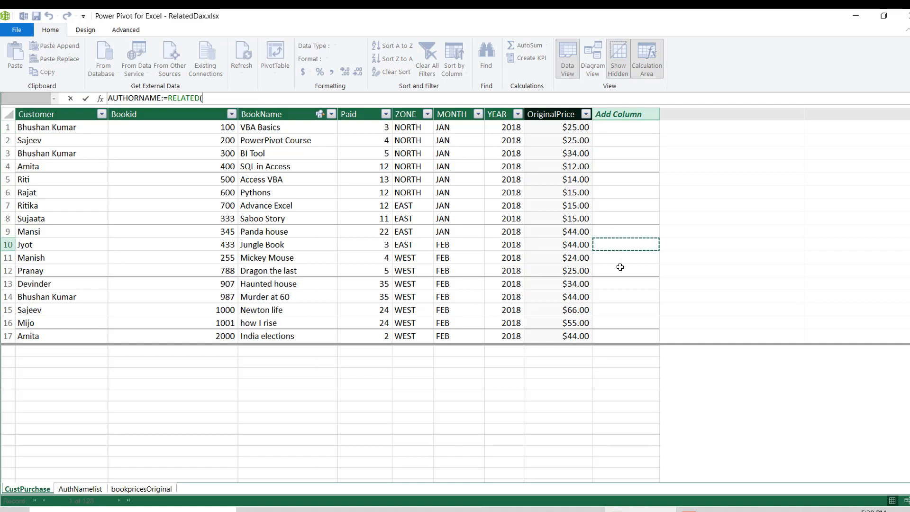
key("Escape")
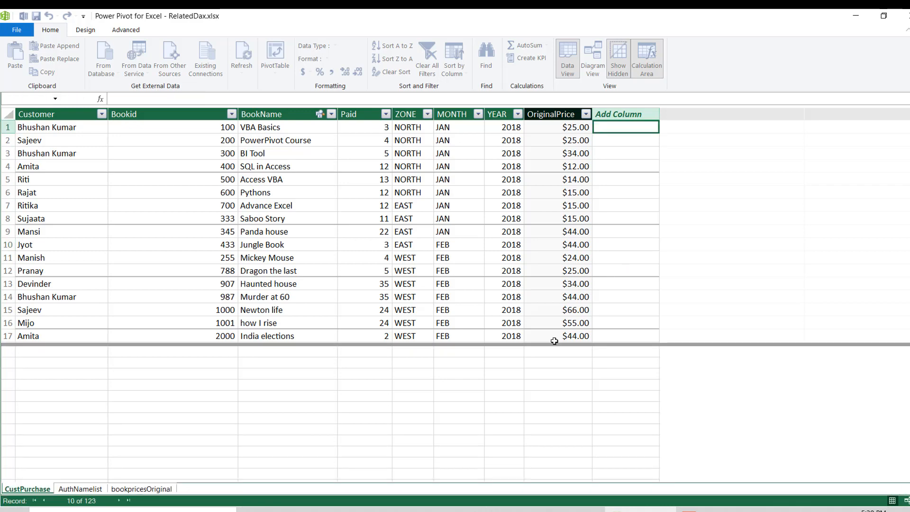
left_click(504, 408)
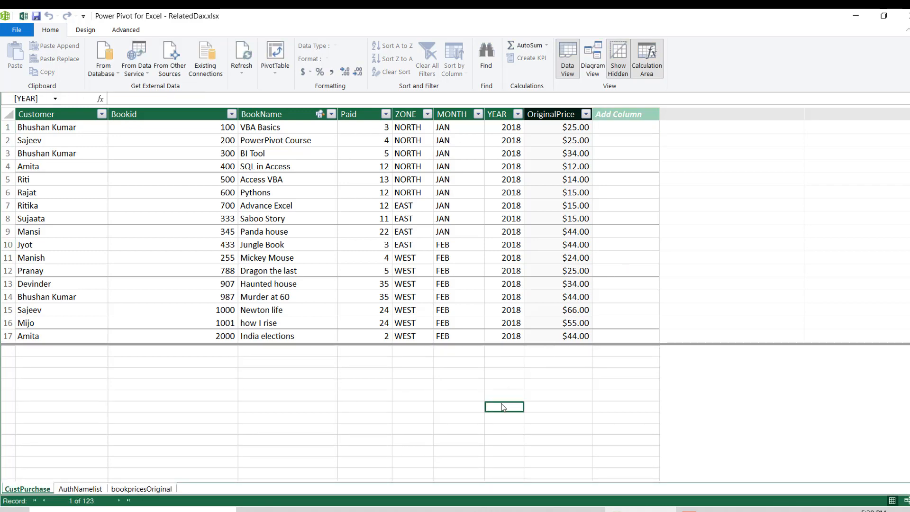
- In the model diagram, move AuthNamelist nearer to CustPurchase and relate its BOOKNAME field to CustPurchase's BookName
left_click(591, 70)
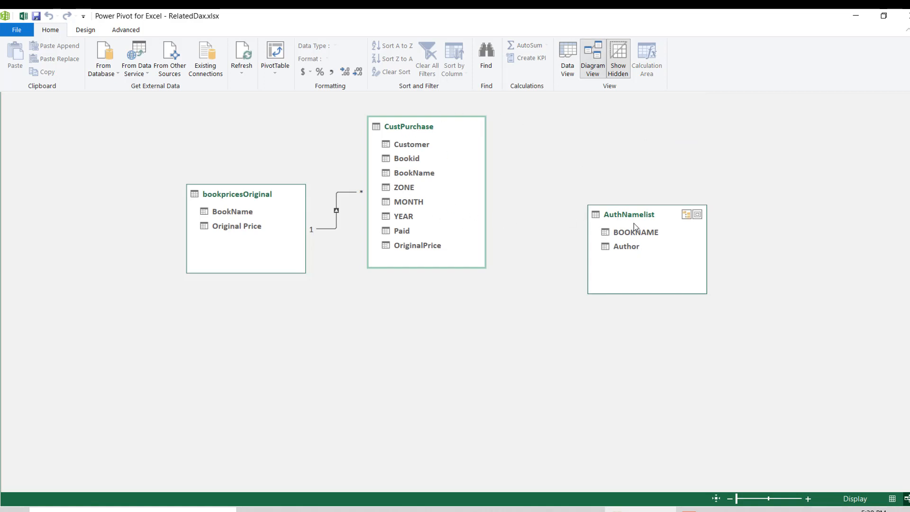
left_click_drag(635, 216, 591, 133)
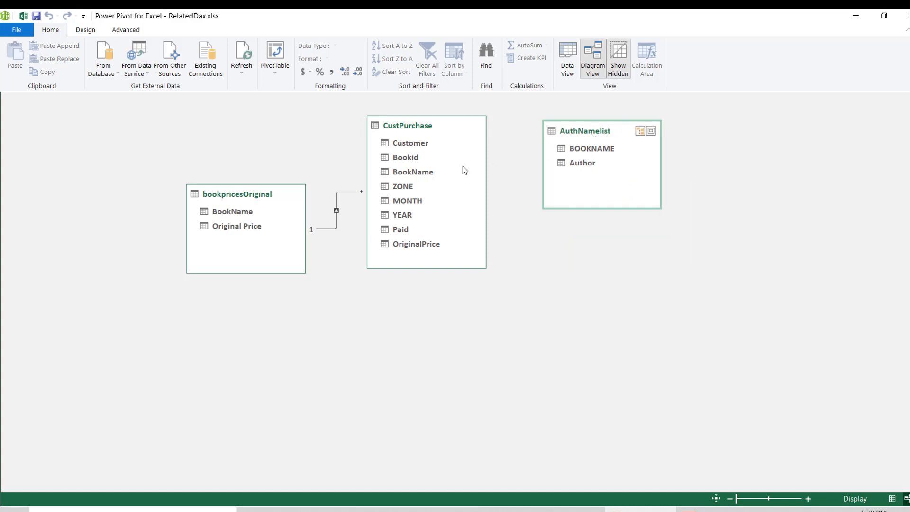
left_click_drag(463, 166, 433, 174)
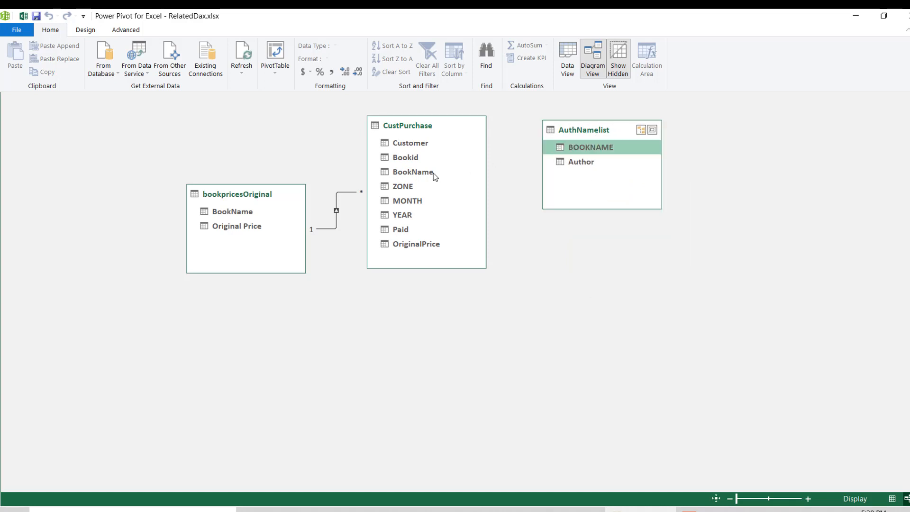
mouse_move(433, 173)
left_mouse_down()
mouse_move(497, 172)
mouse_move(426, 172)
left_mouse_up()
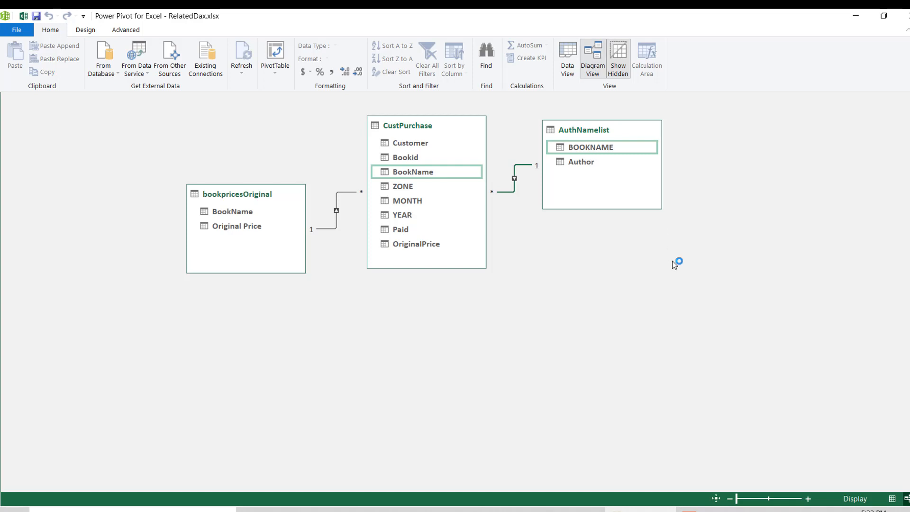
- Return to the CustPurchase data and add a calculated column AUTHORNAME:=RELATED(AuthNamelist[Author])
left_click(569, 66)
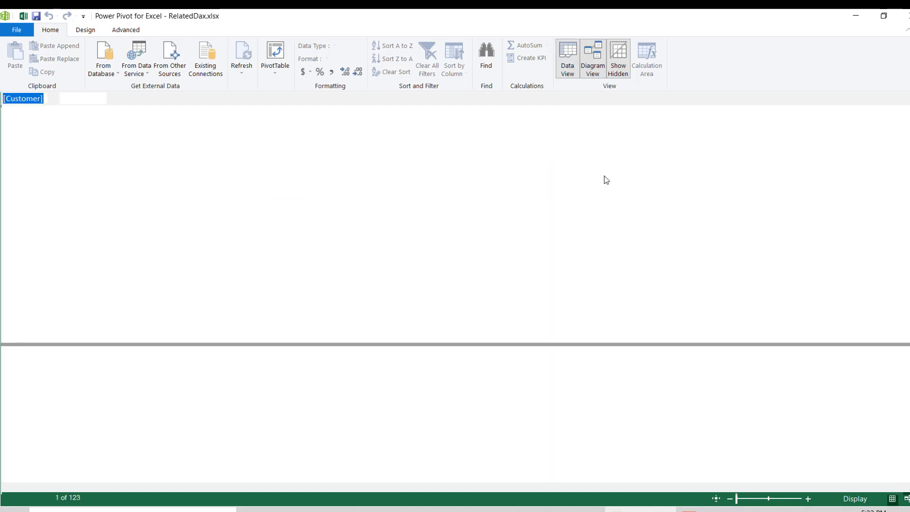
left_click(621, 128)
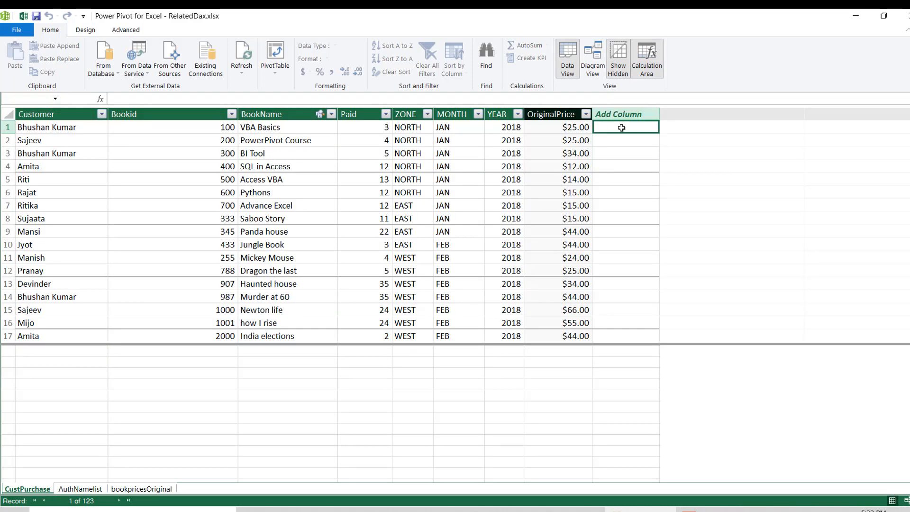
type("AUTHORNAME:")
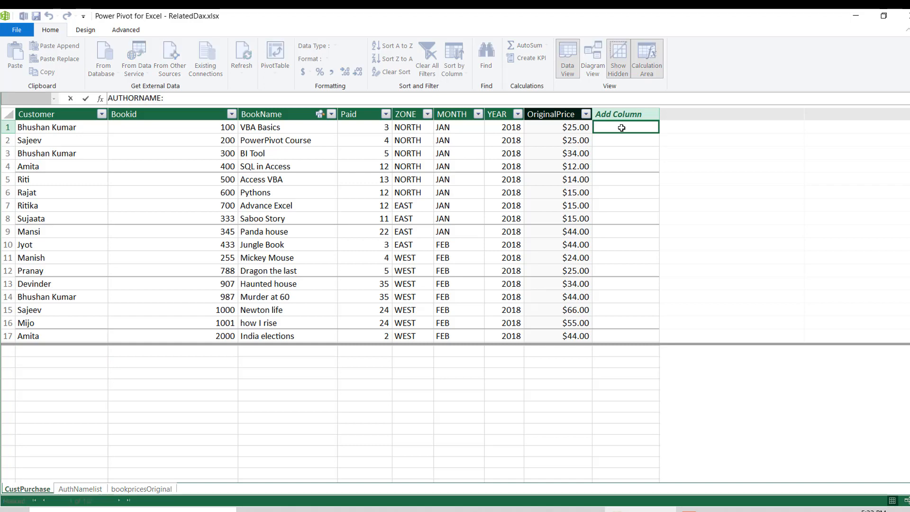
type("RELATED(")
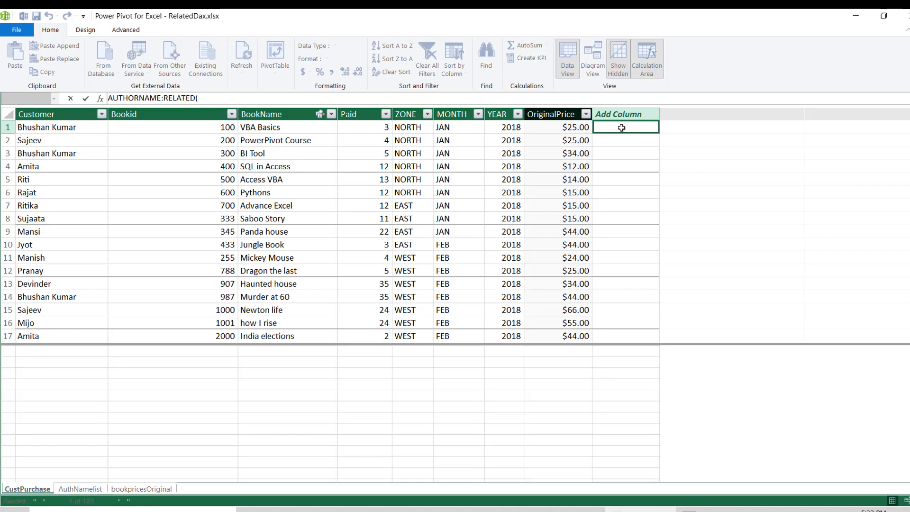
left_click(167, 98)
type("=")
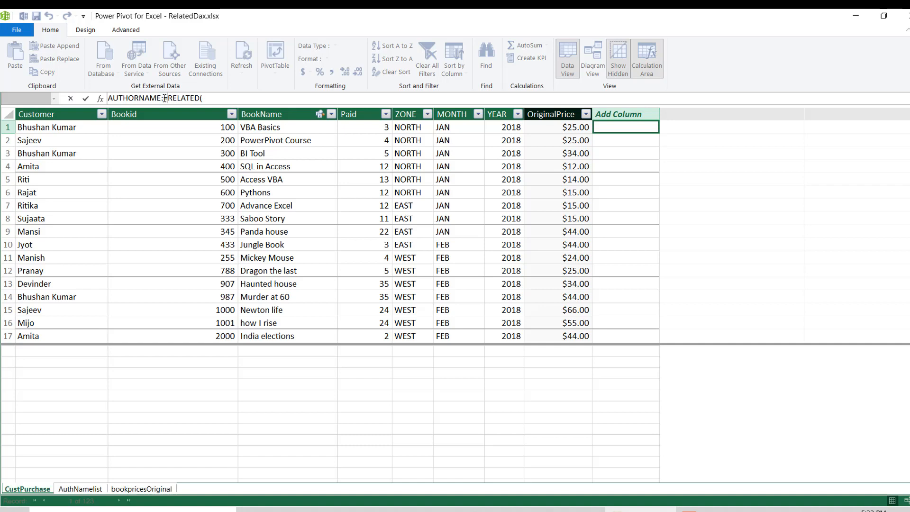
left_click(227, 101)
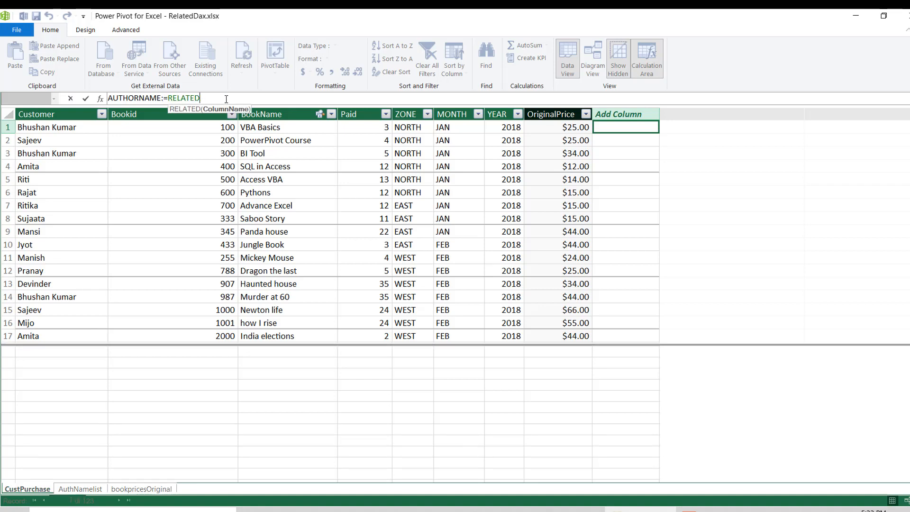
key("BackSpace")
type("(")
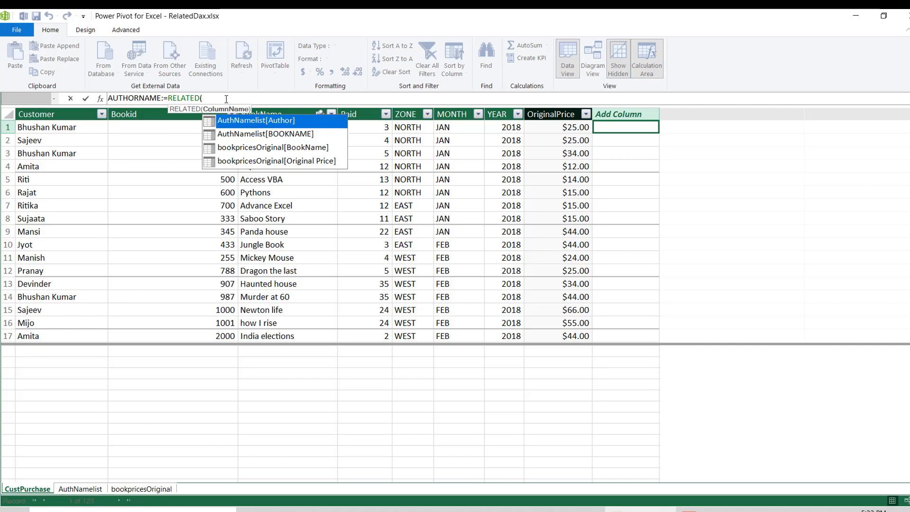
key("Tab")
type(")")
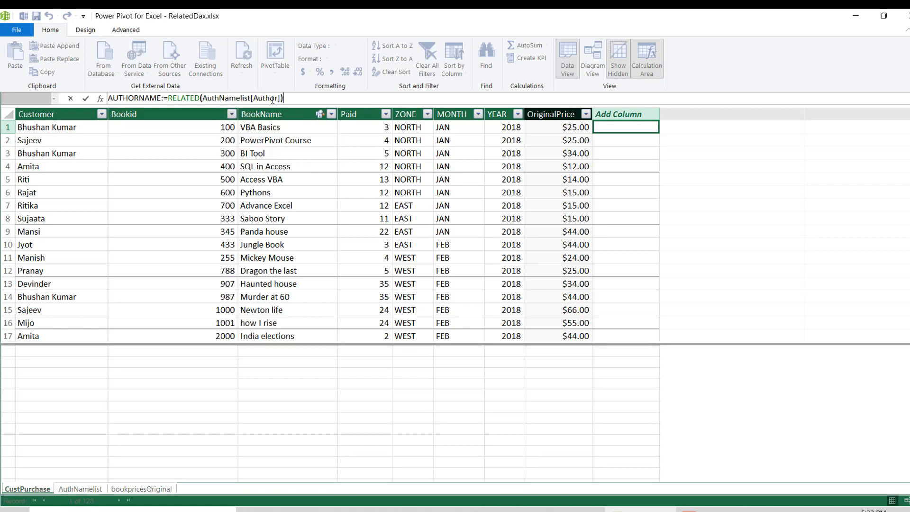
key("Return")
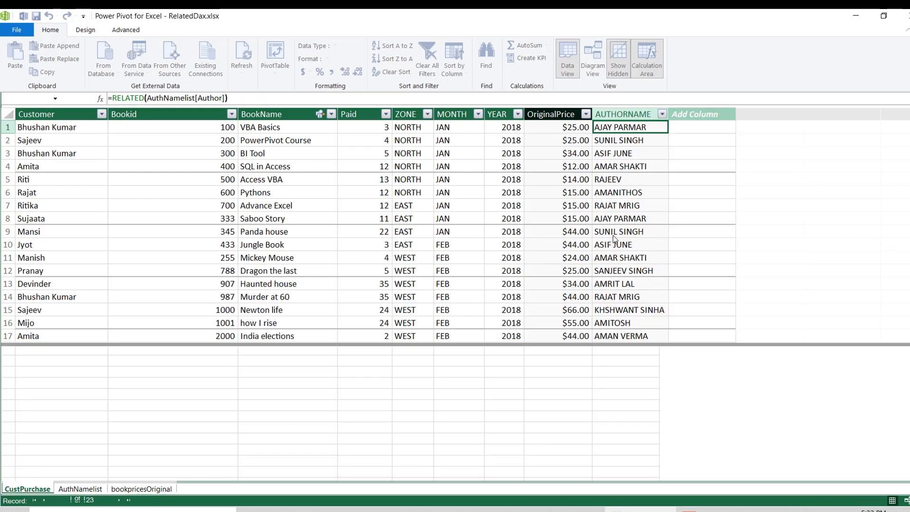
- Review the author names in several rows of the AUTHORNAME column in CustPurchase
left_click(613, 233)
left_click(616, 324)
left_click(623, 180)
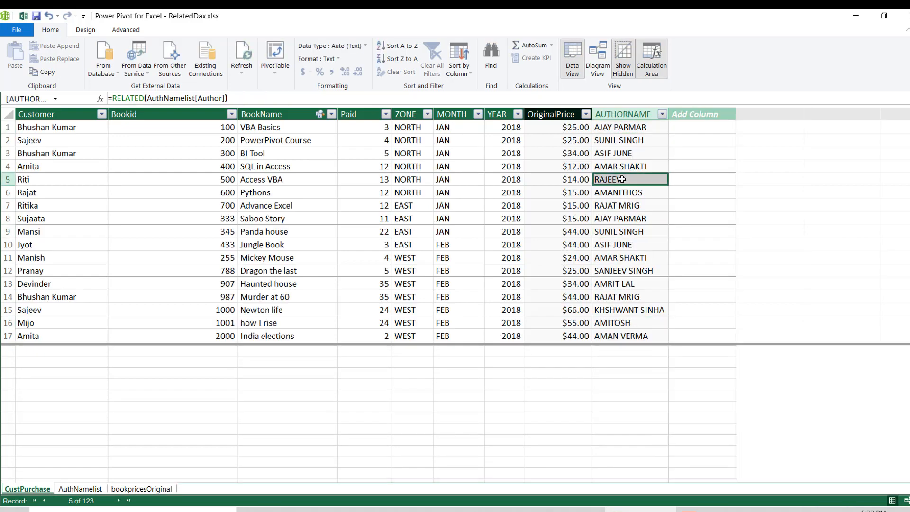
left_click(618, 141)
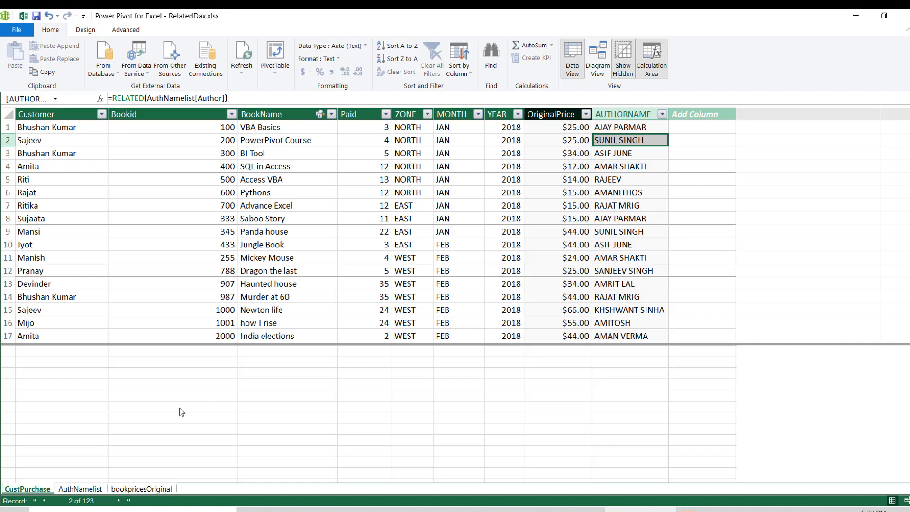
- Compare the Original Price column of bookpricesOriginal with the OriginalPrice formula in CustPurchase, ending on the bookpricesOriginal table
left_click(151, 488)
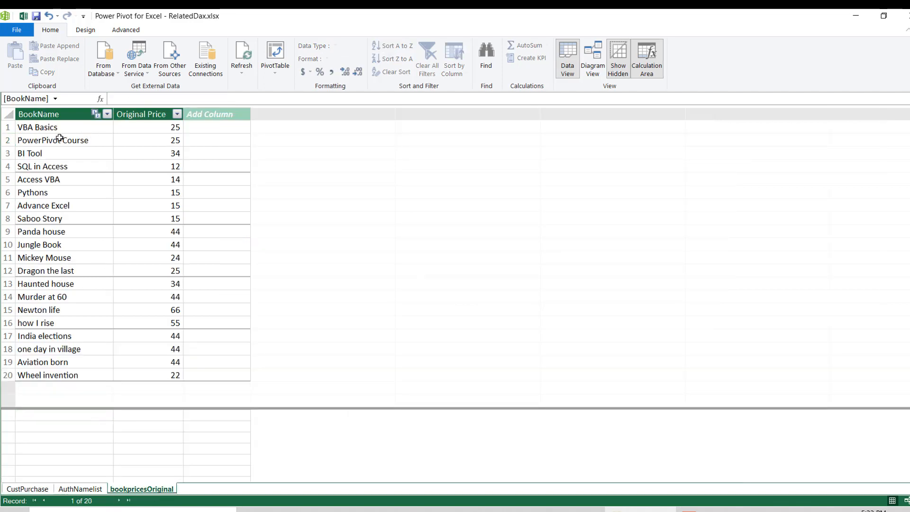
left_click(122, 143)
left_click(26, 489)
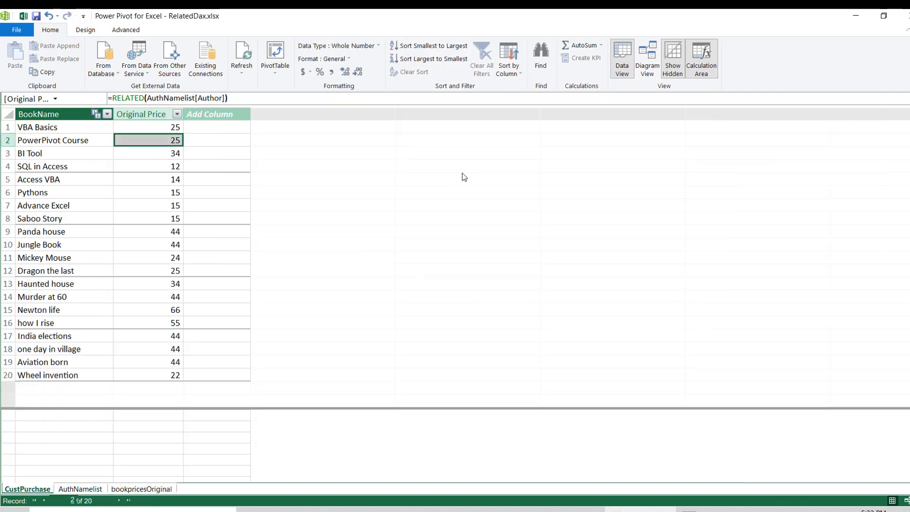
left_click(573, 131)
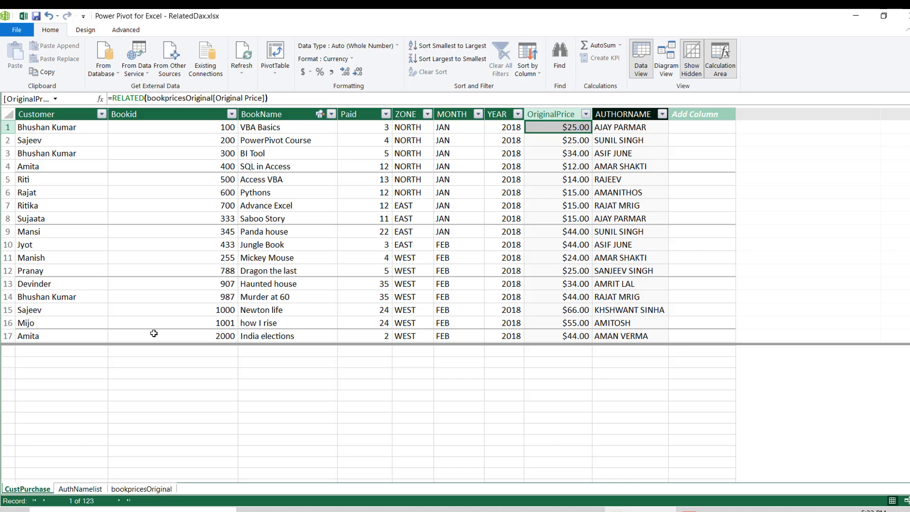
left_click(142, 489)
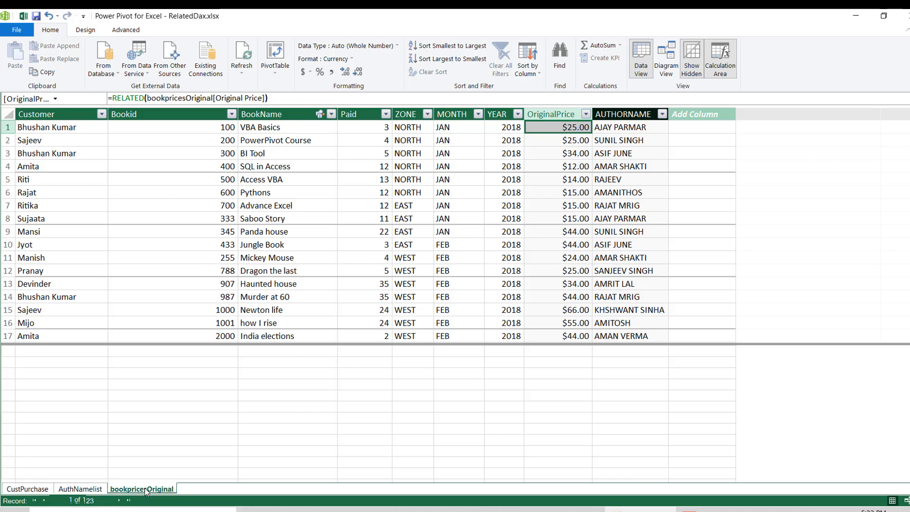
double_click(137, 114)
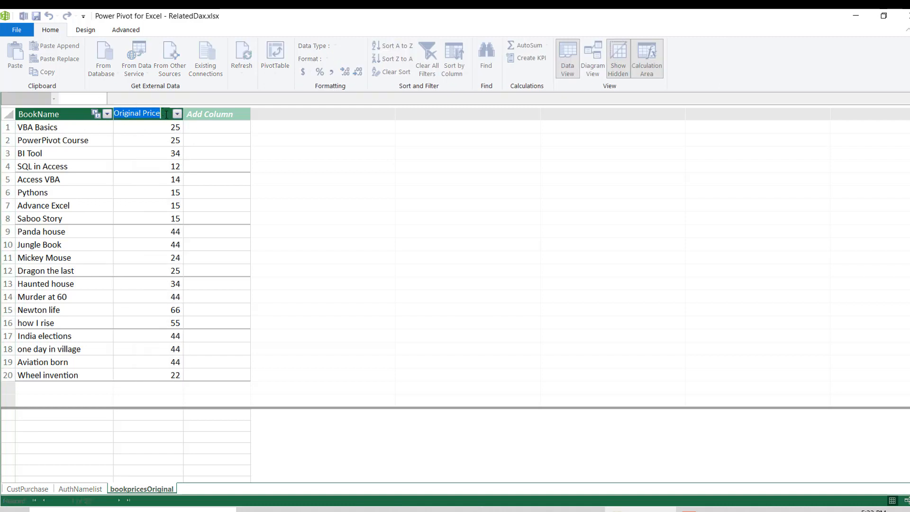
type("S")
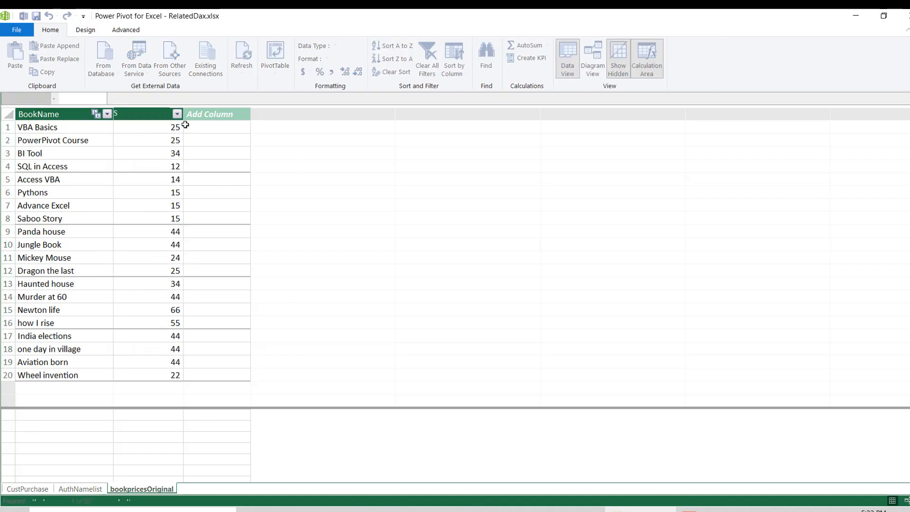
key("Escape")
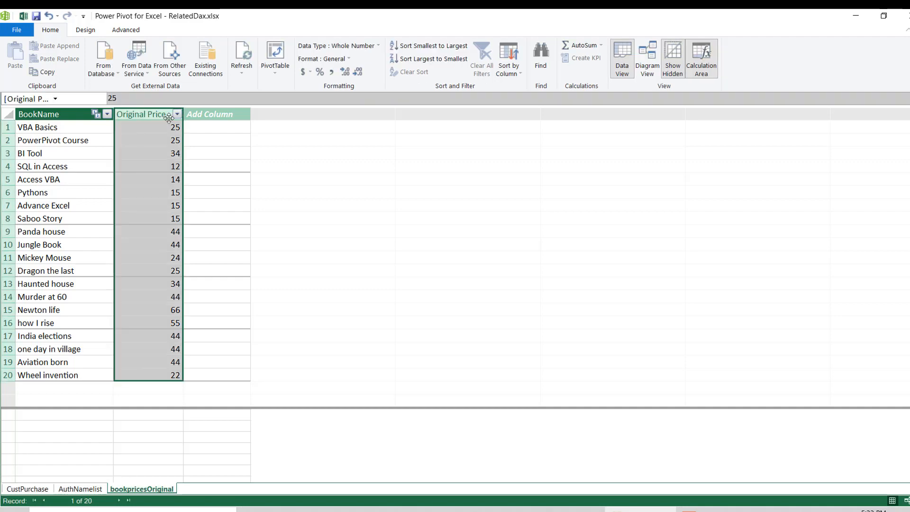
- Rename the Original Price column of bookpricesOriginal to E and accept the linked-table notice
double_click(153, 112)
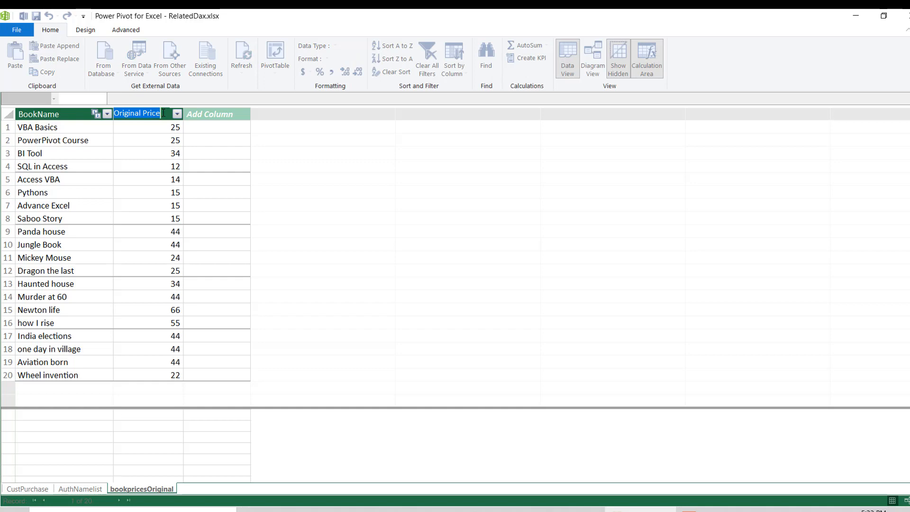
type("E")
key("Return")
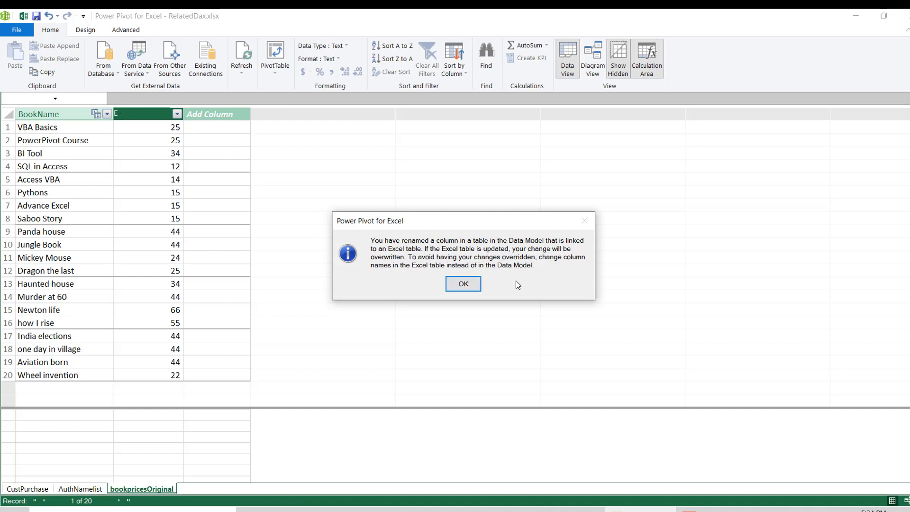
left_click(463, 284)
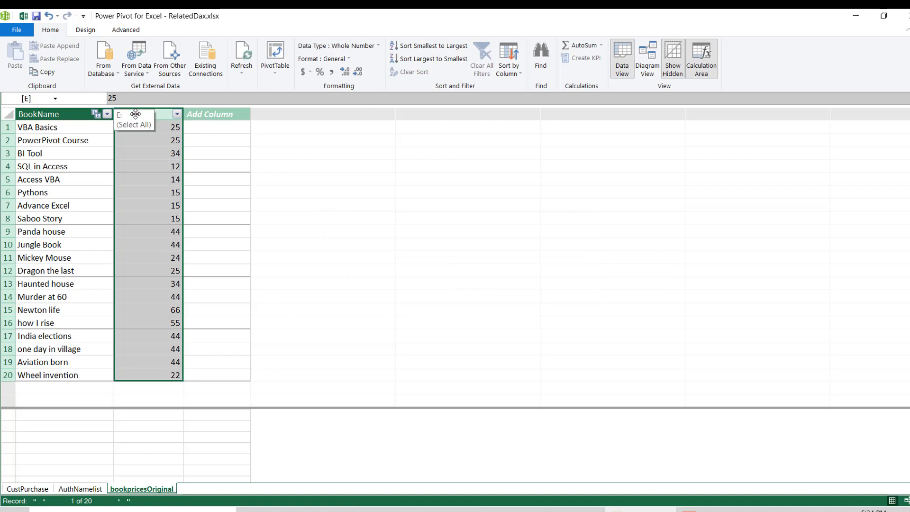
- Go back to CustPurchase and examine how the OriginalPrice formula refers to the renamed column
left_click(56, 365)
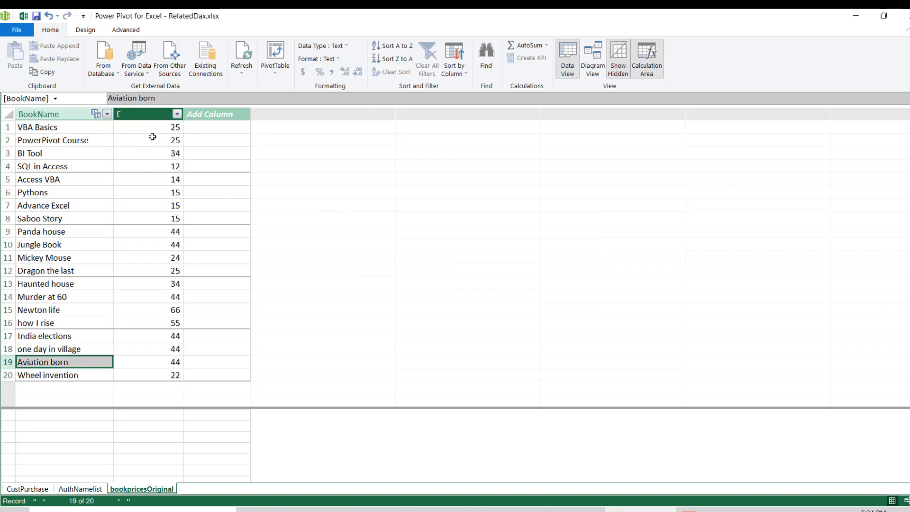
left_click(31, 491)
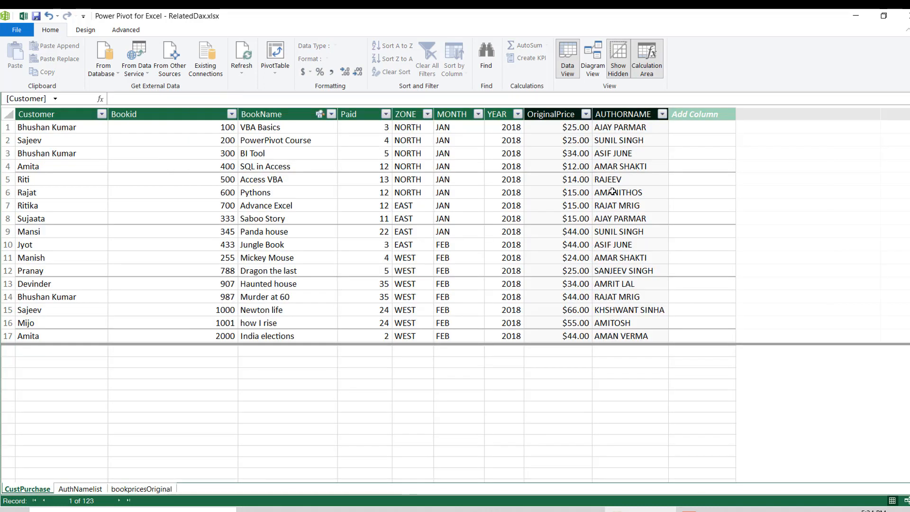
left_click(573, 148)
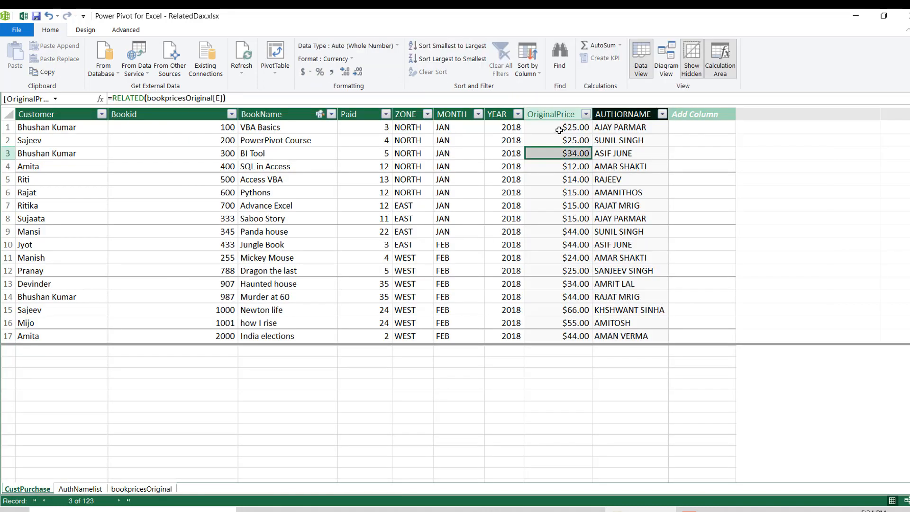
left_click(560, 129)
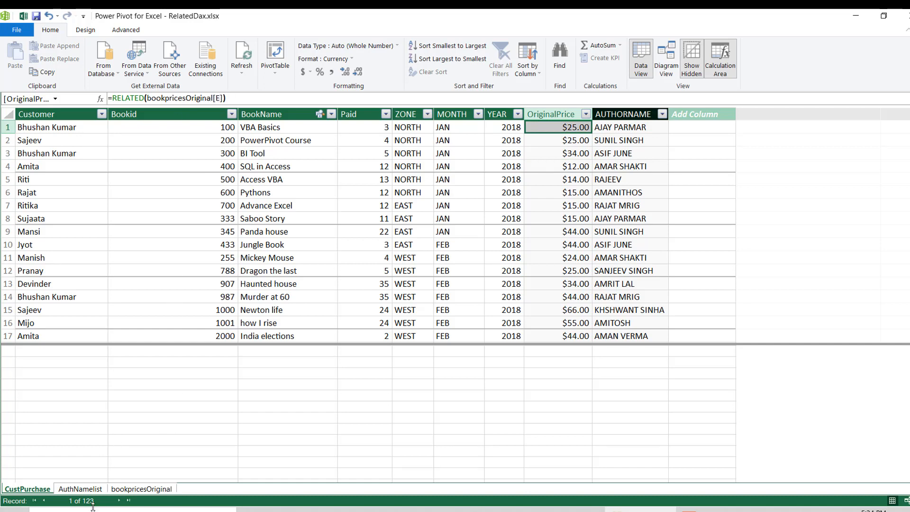
- Refresh the bookpricesOriginal table from its linked source, close the refresh report, and return from Excel to the Power Pivot data model
left_click(141, 490)
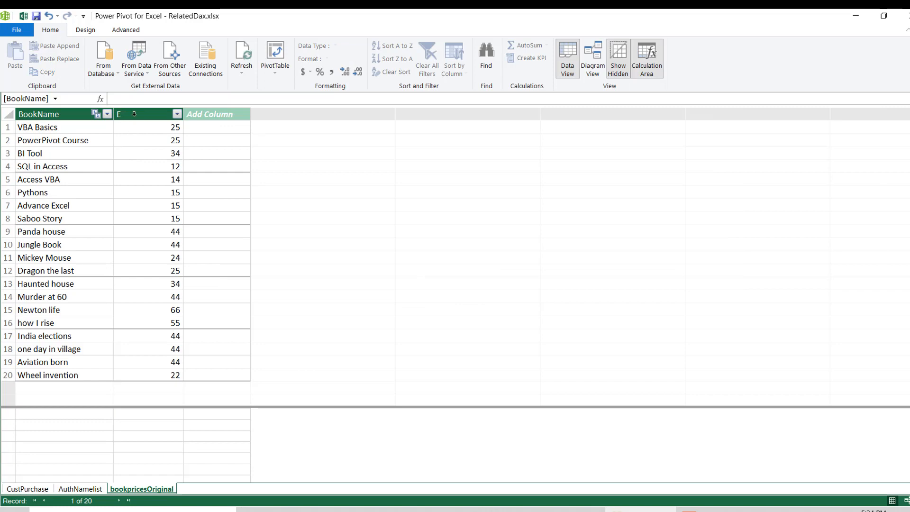
left_click(242, 60)
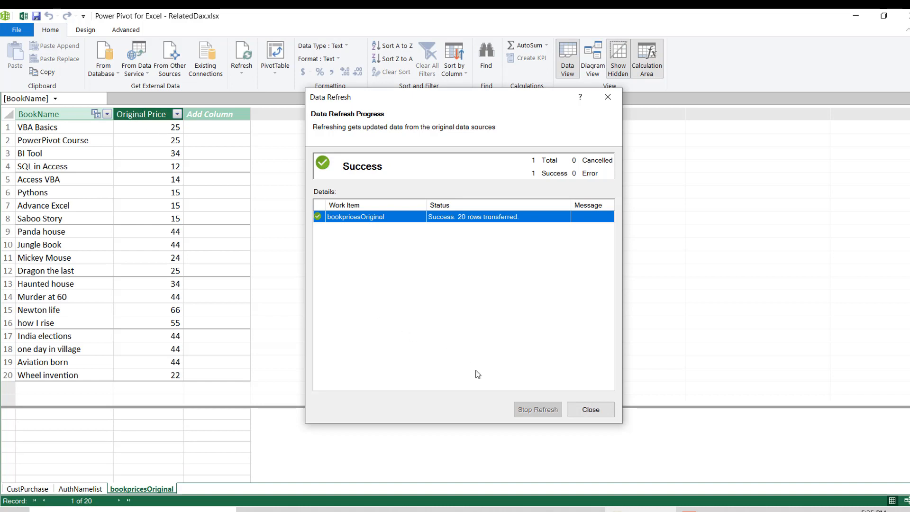
left_click(591, 410)
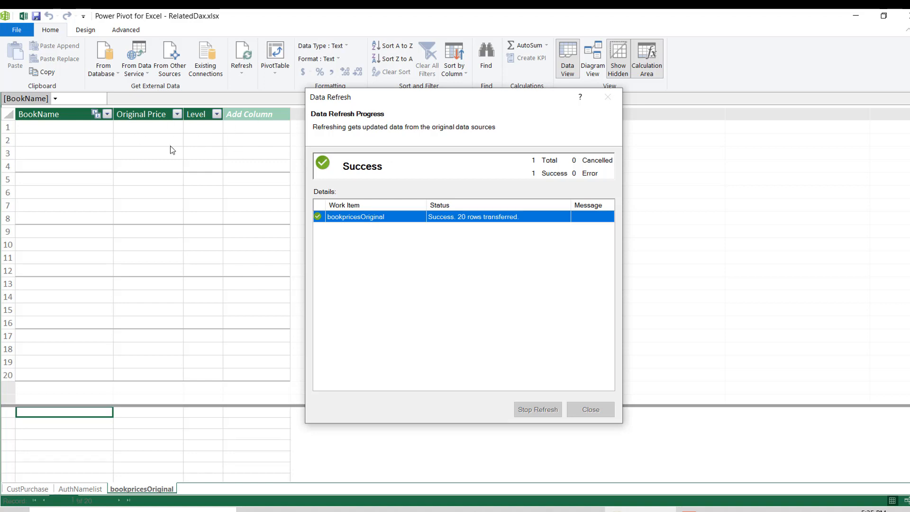
left_click(603, 97)
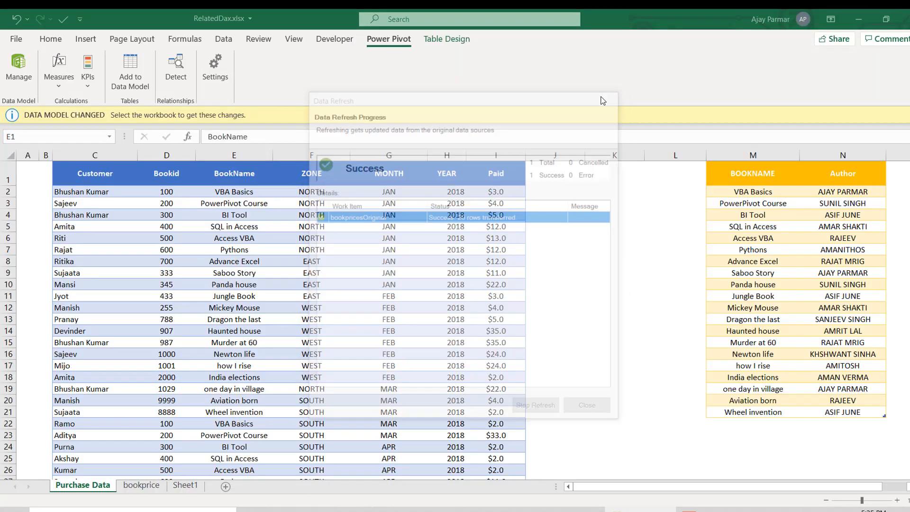
left_click(265, 176)
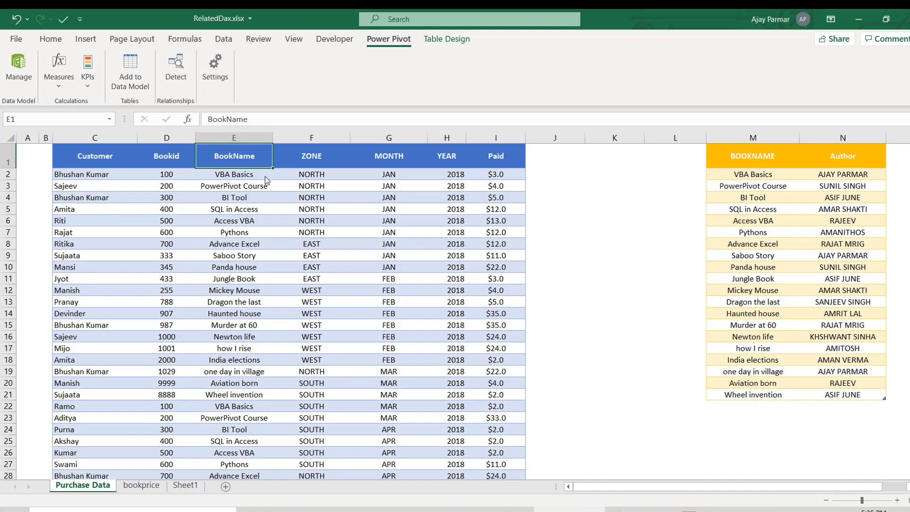
left_click(19, 69)
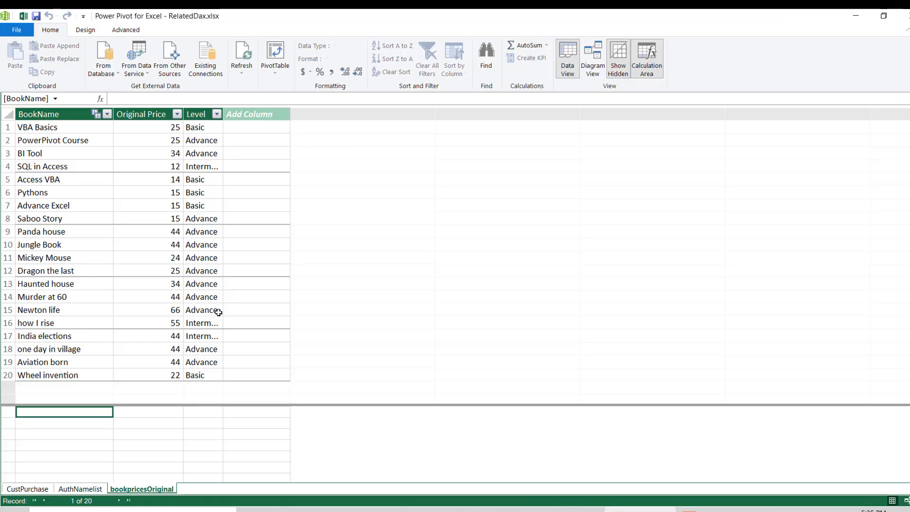
- Add a calculated column to CustPurchase with the formula Level:=RELATED(bookpricesOriginal[Level])
left_click(19, 490)
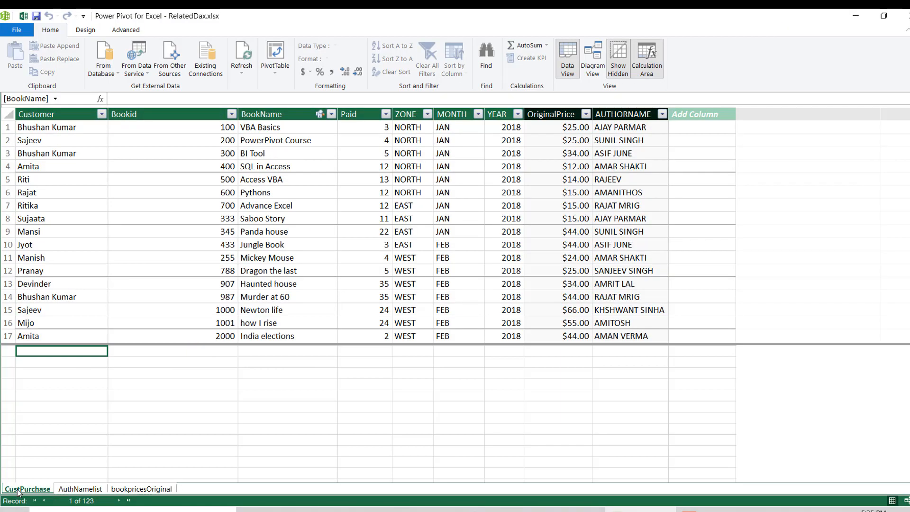
left_click(697, 129)
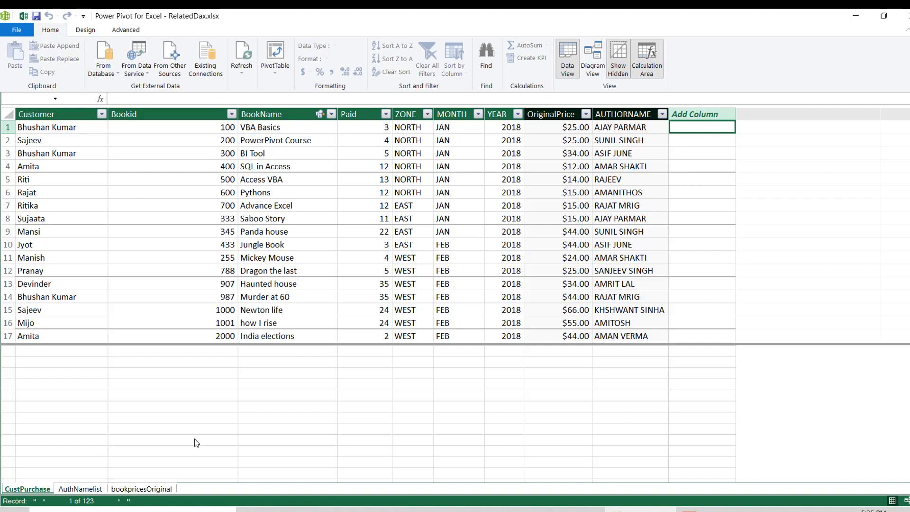
type("Level")
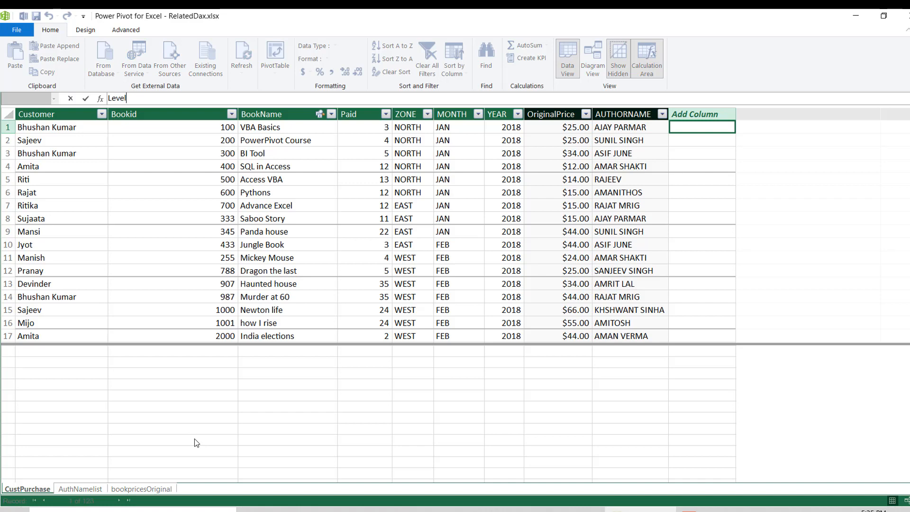
type(":=")
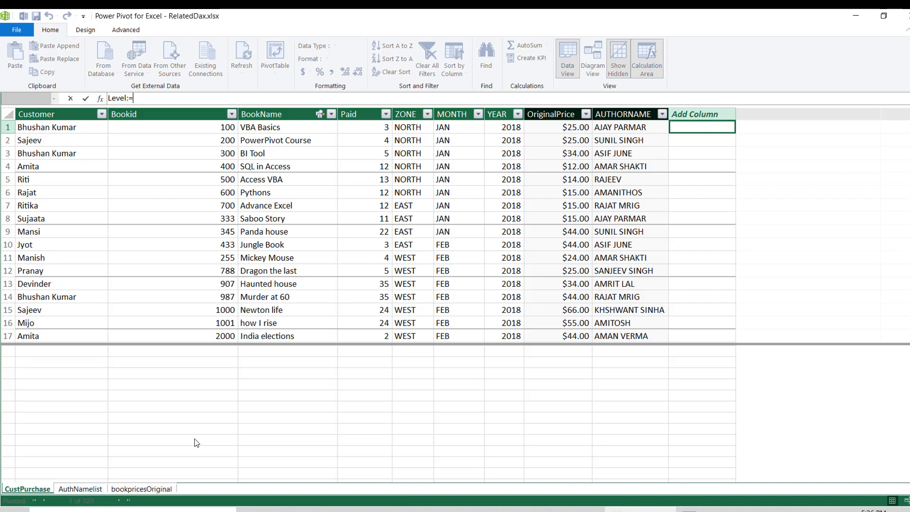
type("r")
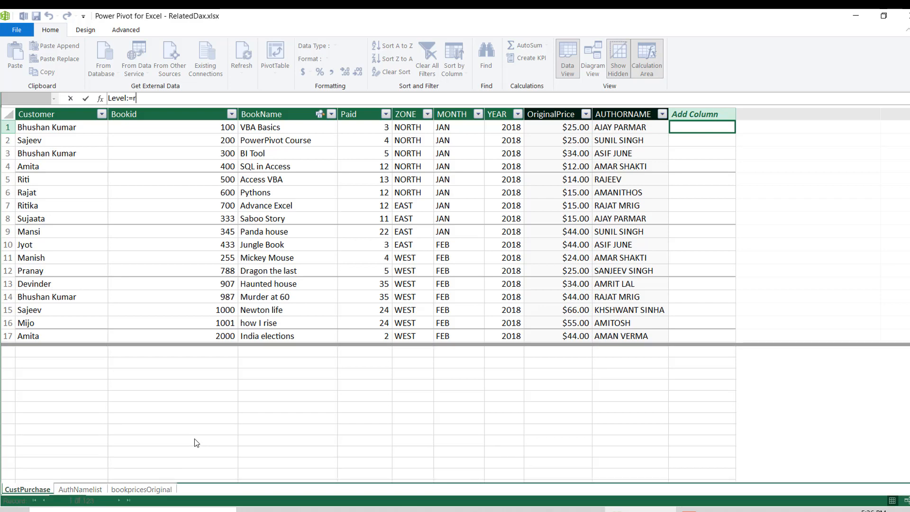
type("eal")
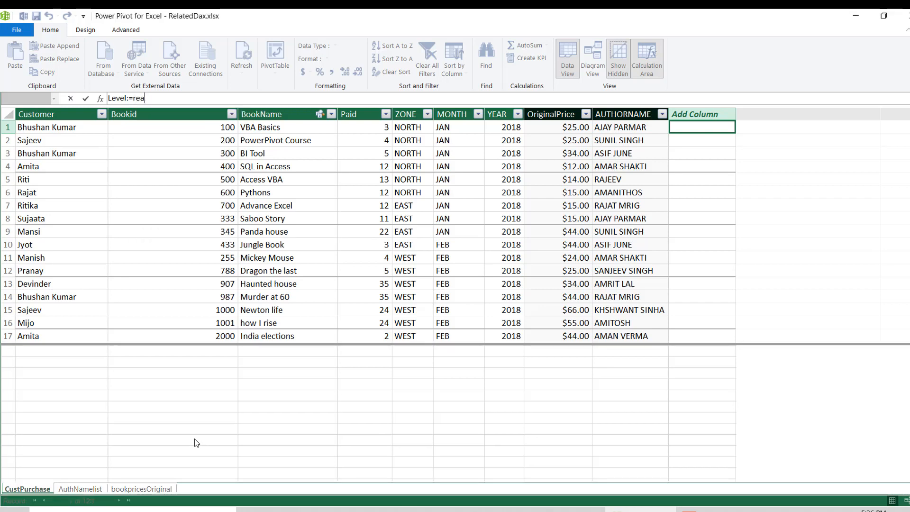
key("BackSpace")
type("lated")
key("Tab")
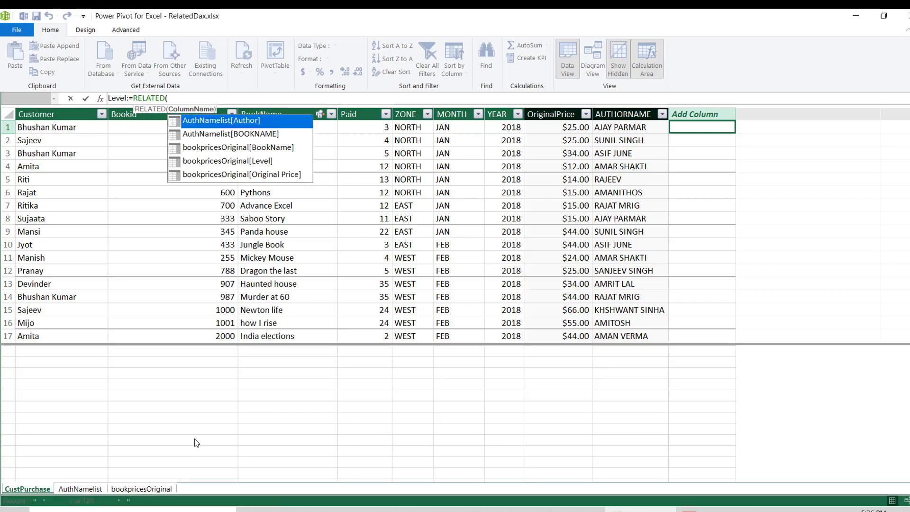
key("Down")
key("Down")
key("Down")
key("Tab")
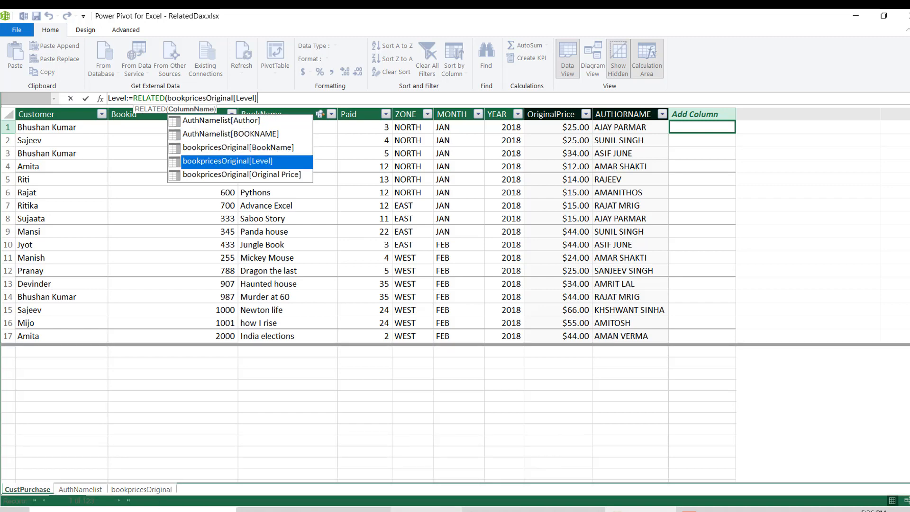
type(")")
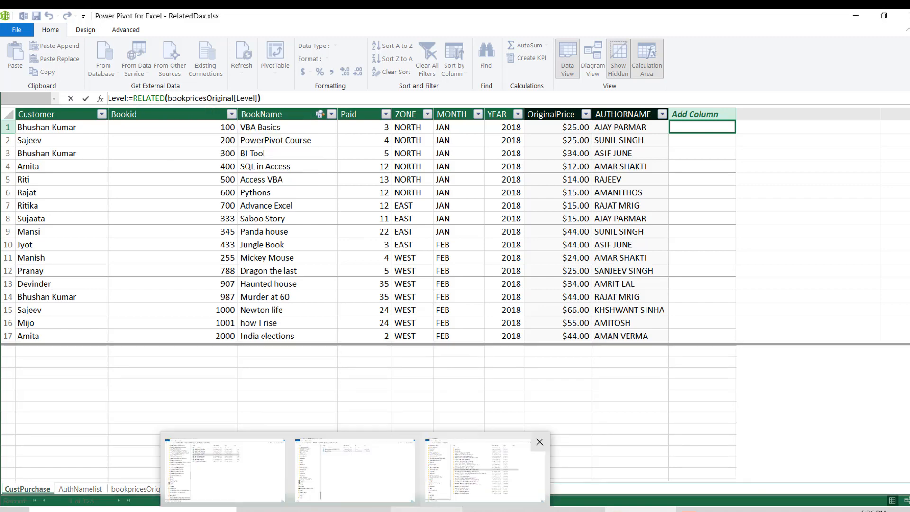
key("Return")
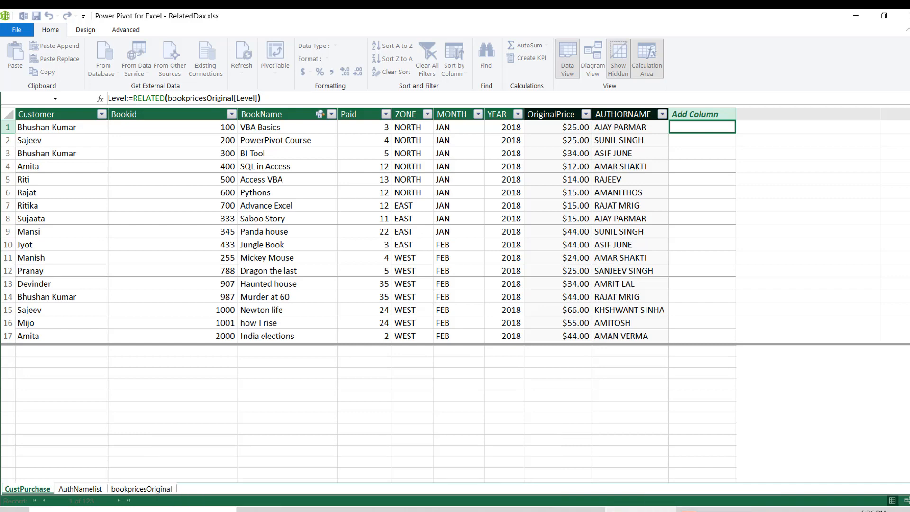
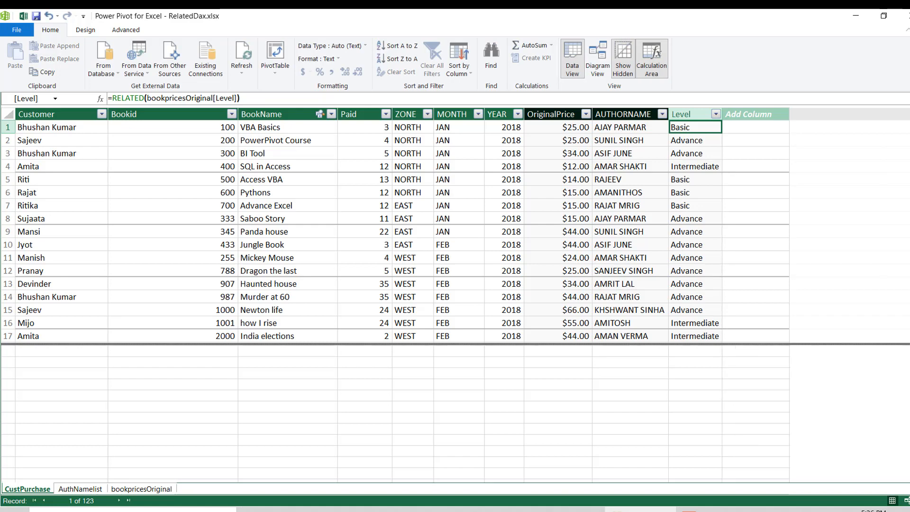
- Check the OriginalPrice formula in CustPurchase, close the Power Pivot window, and open Sheet1 of the Excel workbook
left_click(534, 219)
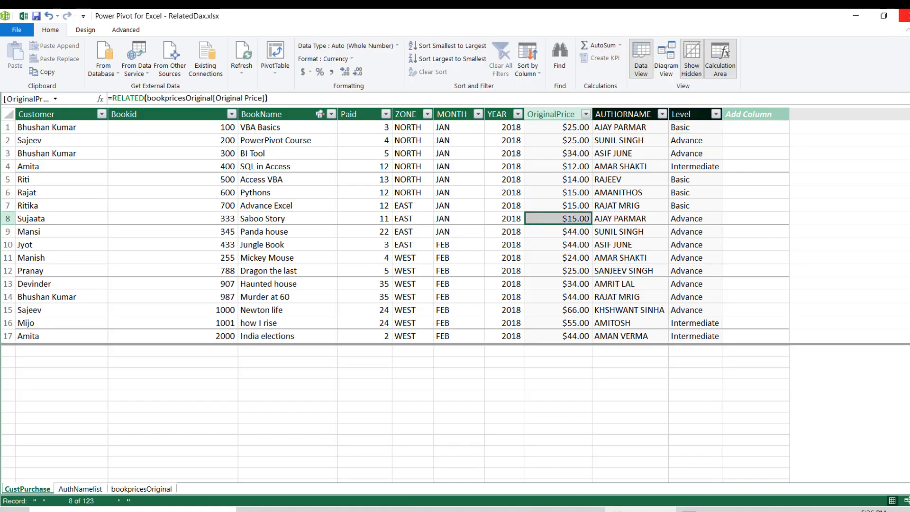
left_click(904, 16)
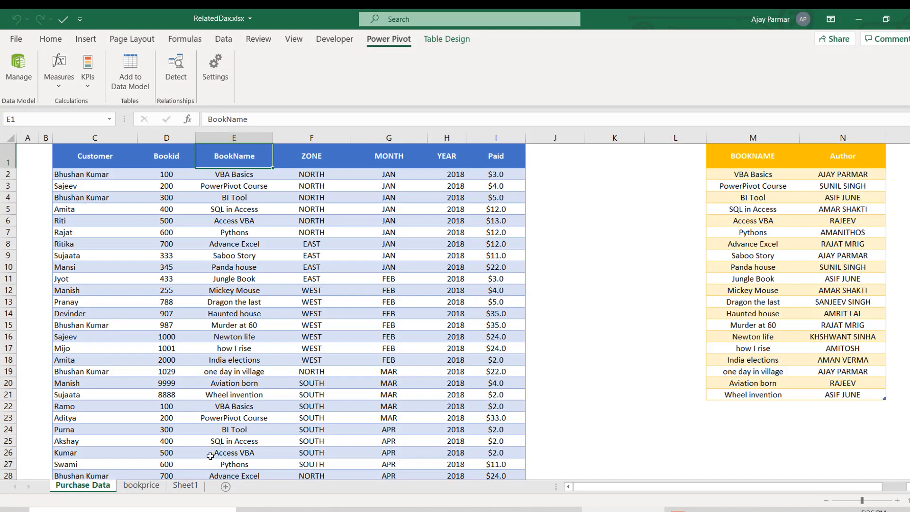
left_click(185, 485)
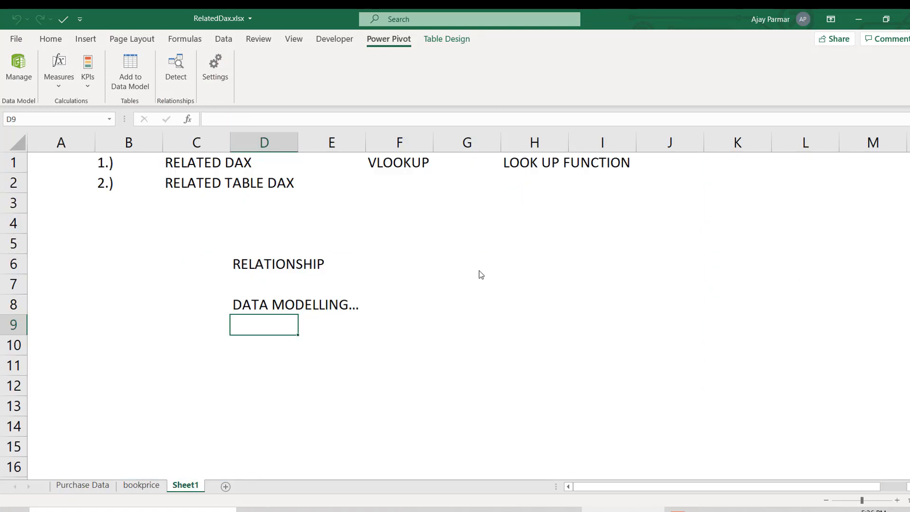
left_click(479, 271)
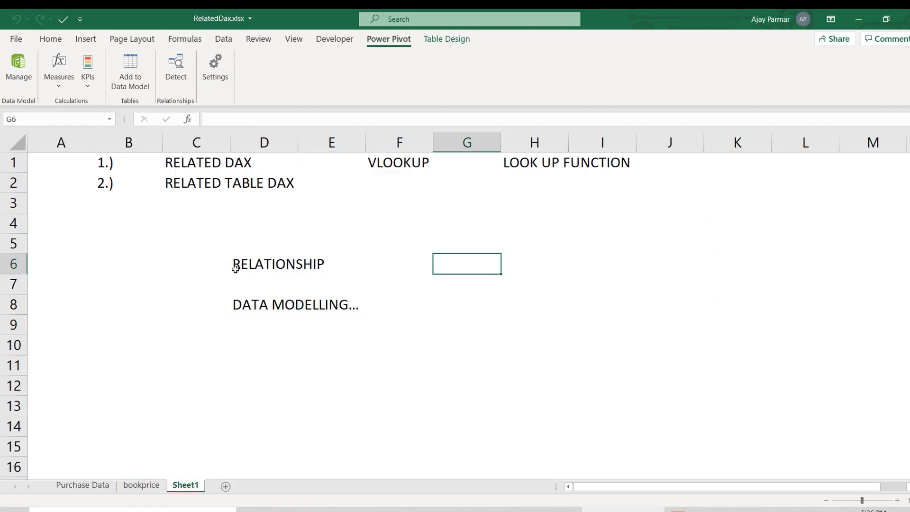
- Enter the relationship notation 1 - * in cell D9, below the DATA MODELLING... note
left_click(281, 320)
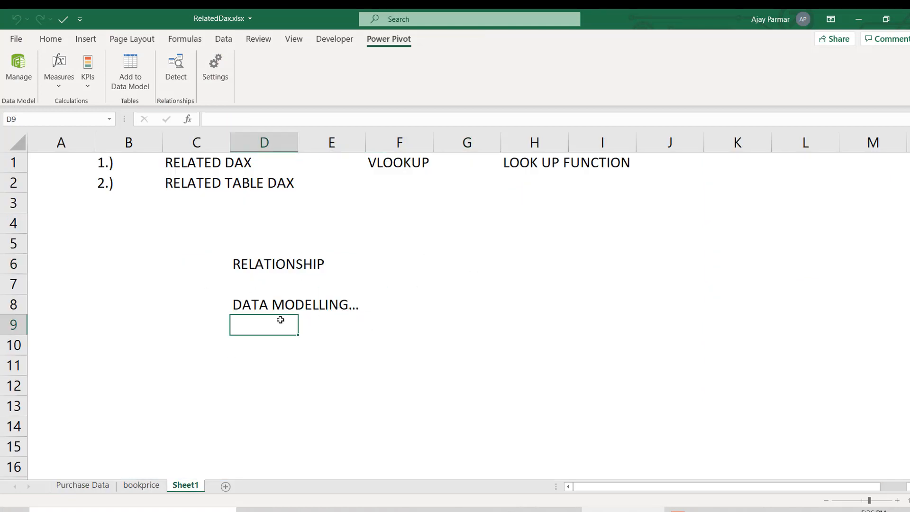
type("1 - m")
key("BackSpace")
type("*")
key("Return")
- Add the notes One to many in cell D10 and Many to one in cell D11
type("o")
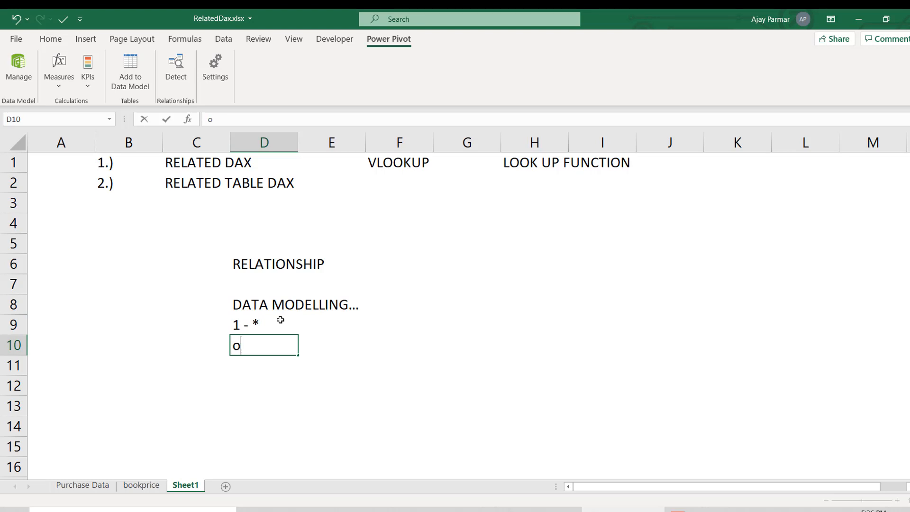
type("O")
key("BackSpace")
key("BackSpace")
type("One to many")
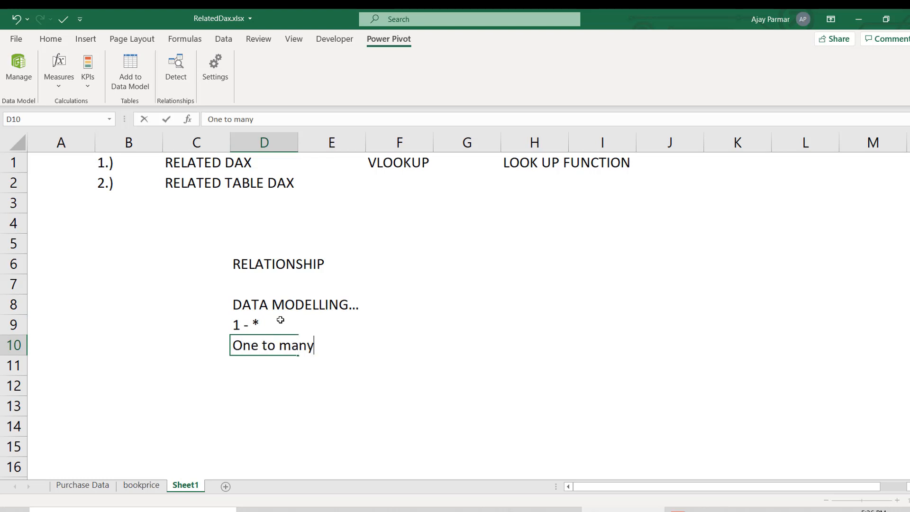
key("Return")
type("m")
key("BackSpace")
type("M")
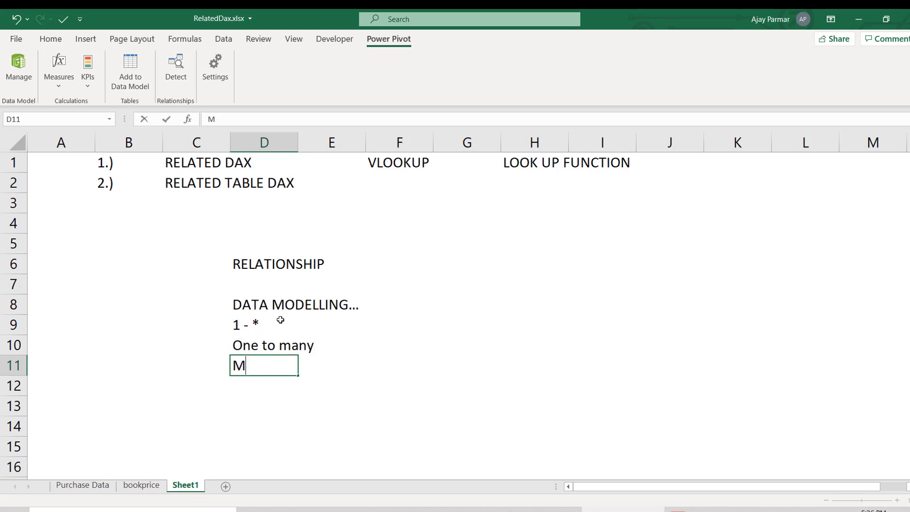
type("any to on")
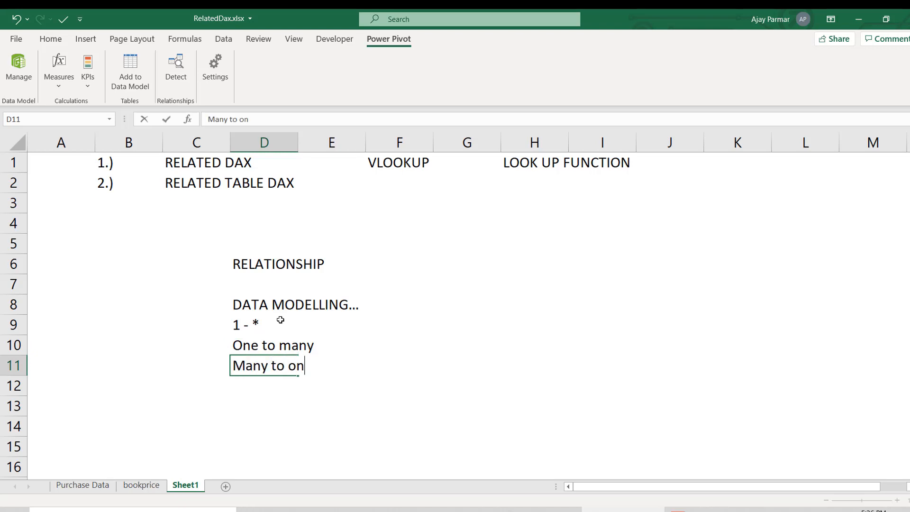
type("e")
key("Return")
- Enter the note where exactly related dax in cell H6, beside the RELATIONSHIP heading
left_click(485, 284)
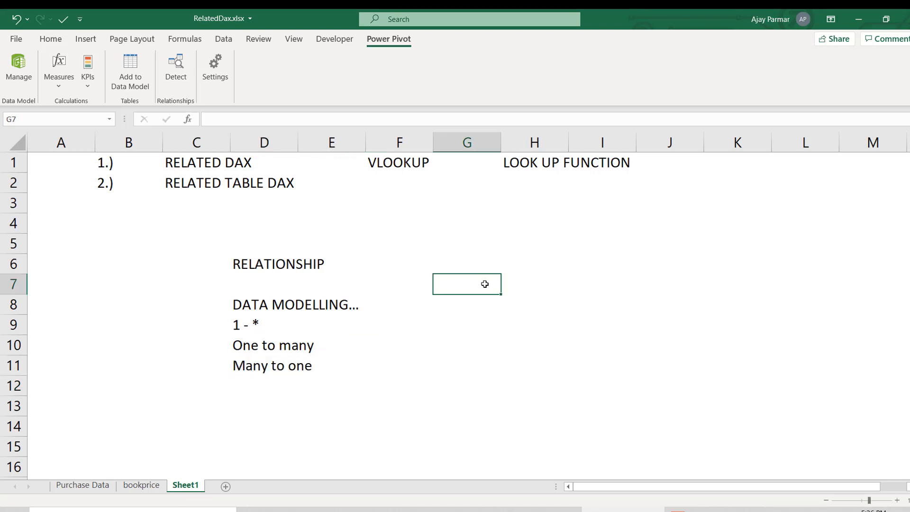
left_click(557, 264)
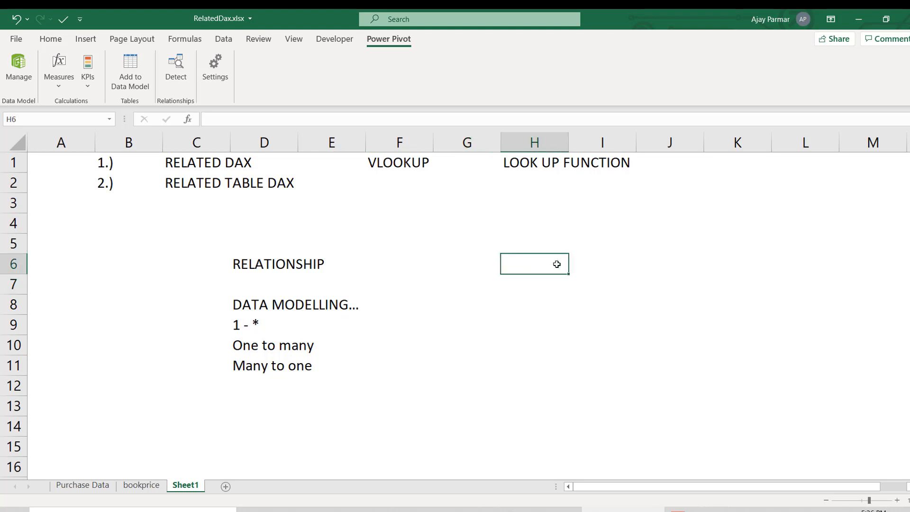
type("where is")
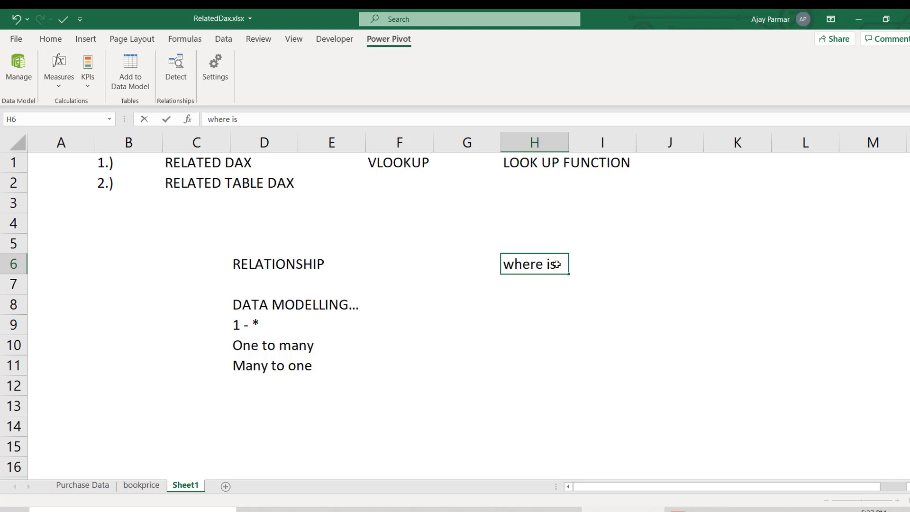
key("BackSpace")
key("BackSpace")
type("exactly related dax")
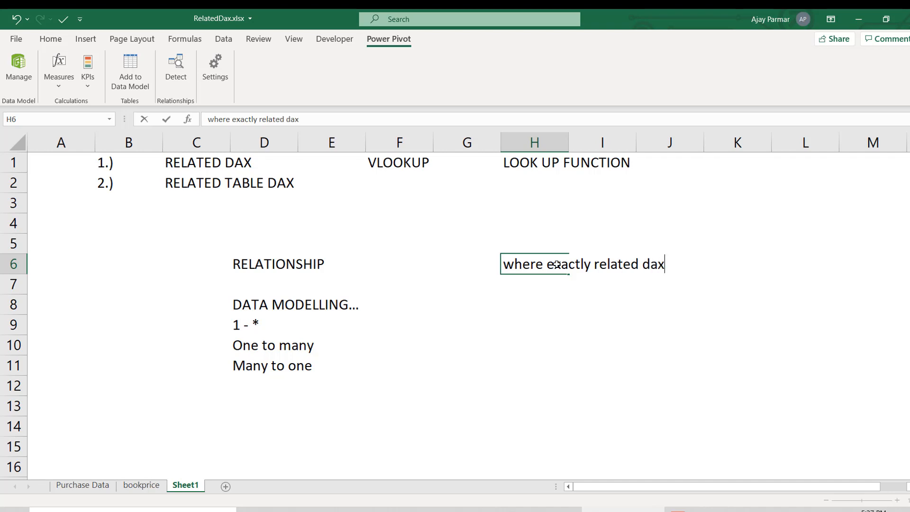
key("Return")
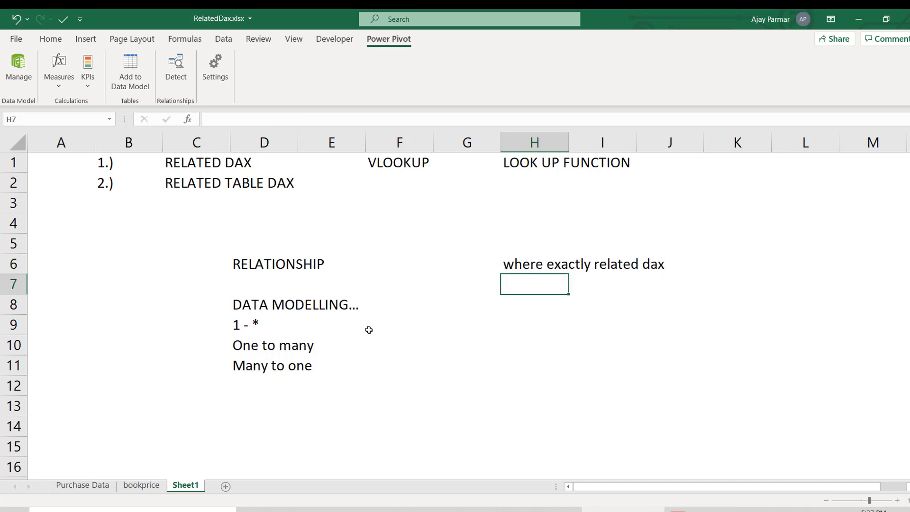
- Examine the purchase and author tables on Purchase Data and the book price table on the bookprice sheet
left_click(80, 489)
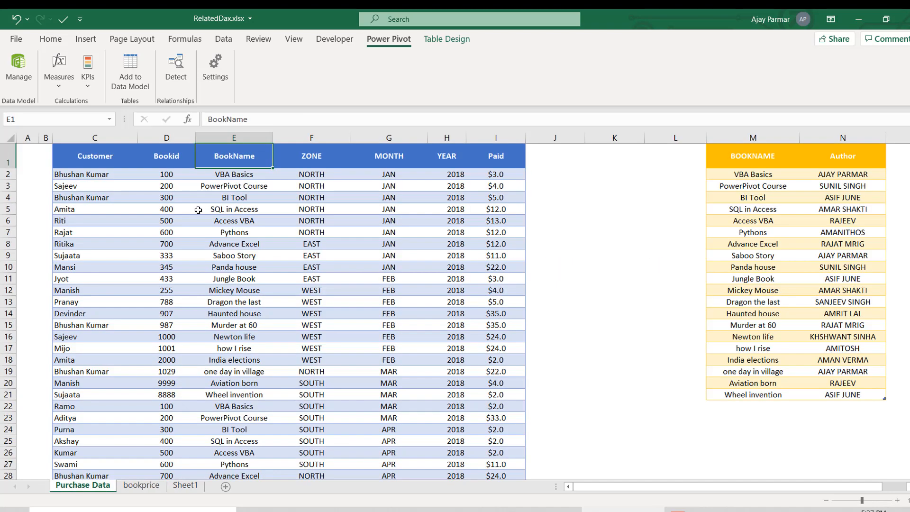
left_click(83, 161)
left_click_drag(82, 161, 425, 346)
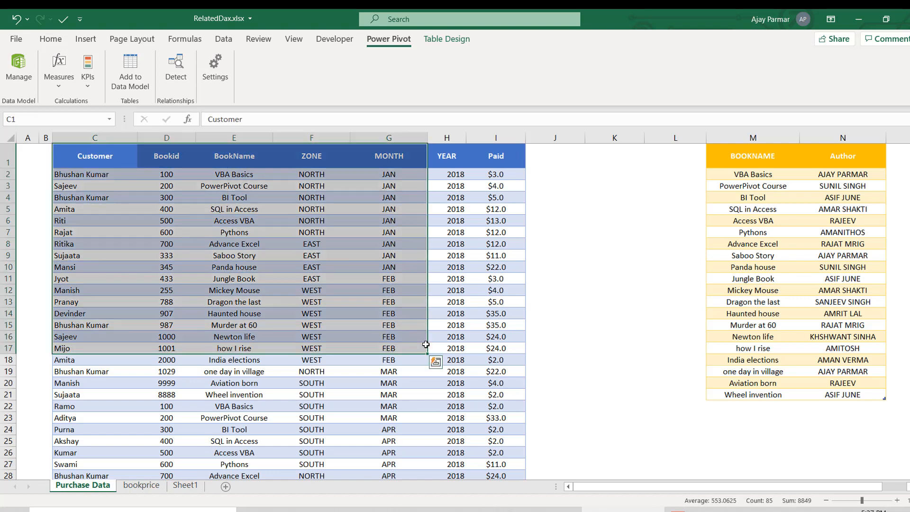
left_click(754, 146)
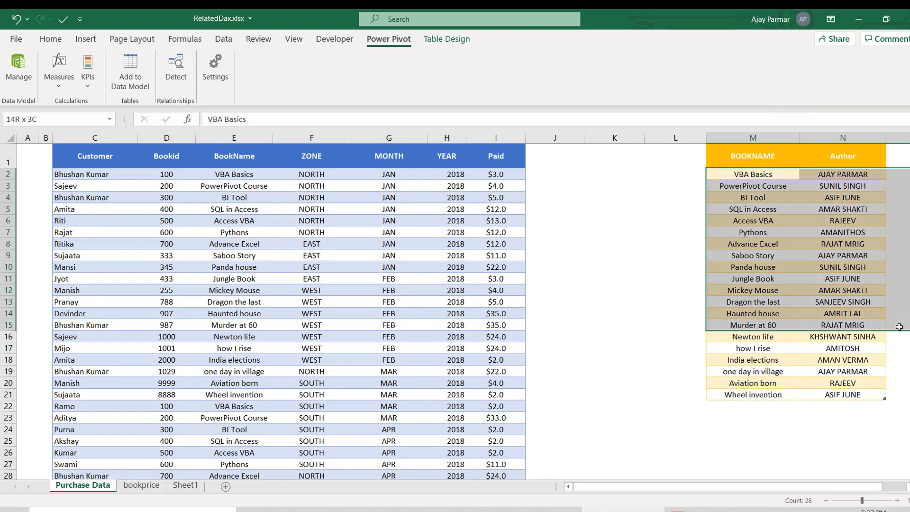
left_click(265, 299)
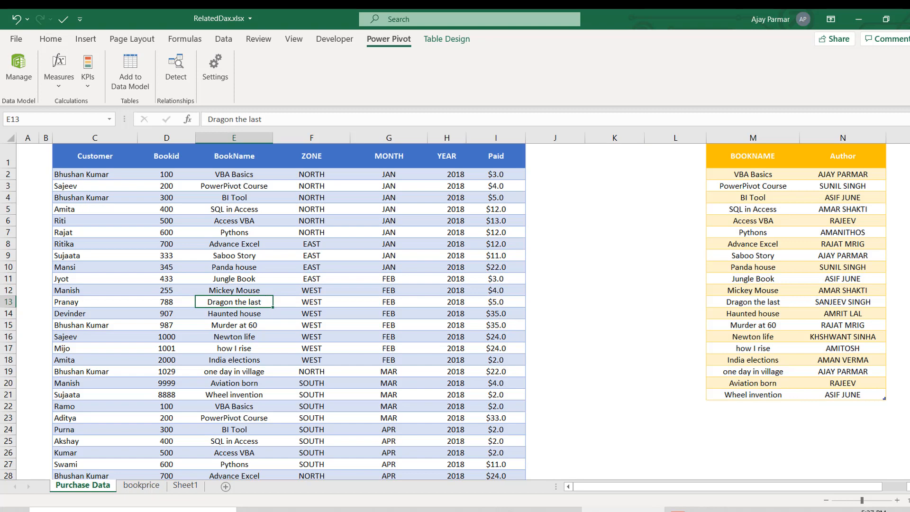
left_click(142, 485)
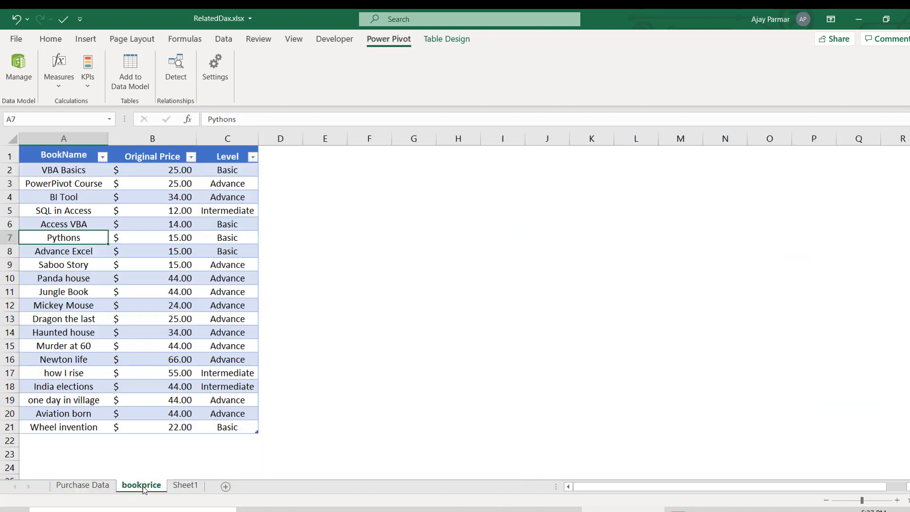
left_click(55, 162)
left_click(220, 441, "shift")
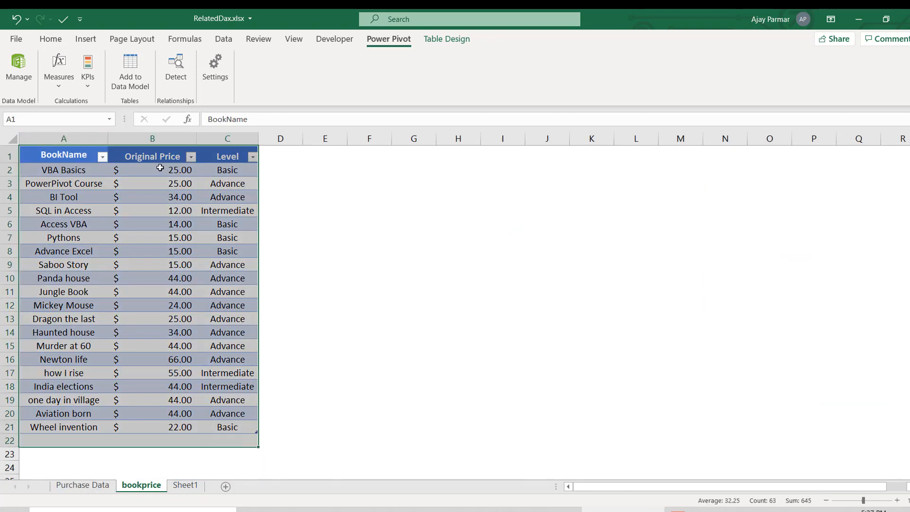
left_click(160, 168)
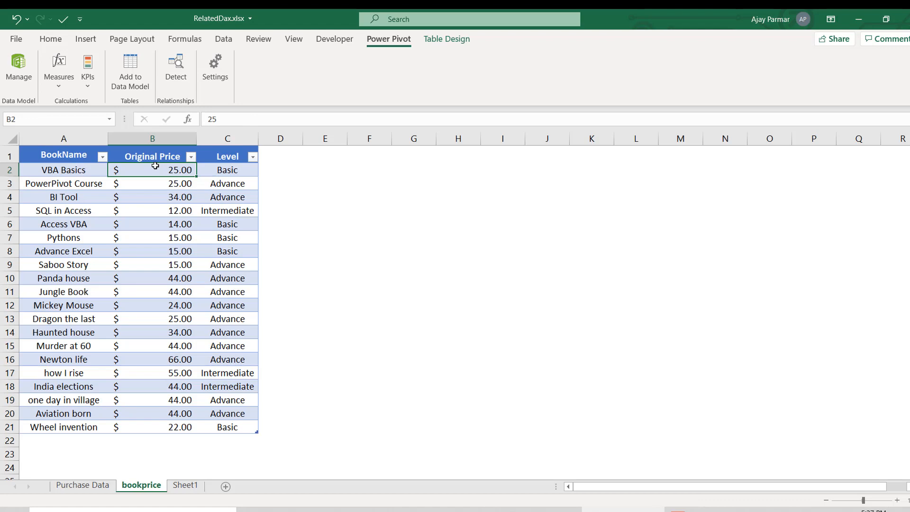
- Return to the Purchase Data sheet and narrow the blank columns J and K between the purchase and author tables
left_click(82, 487)
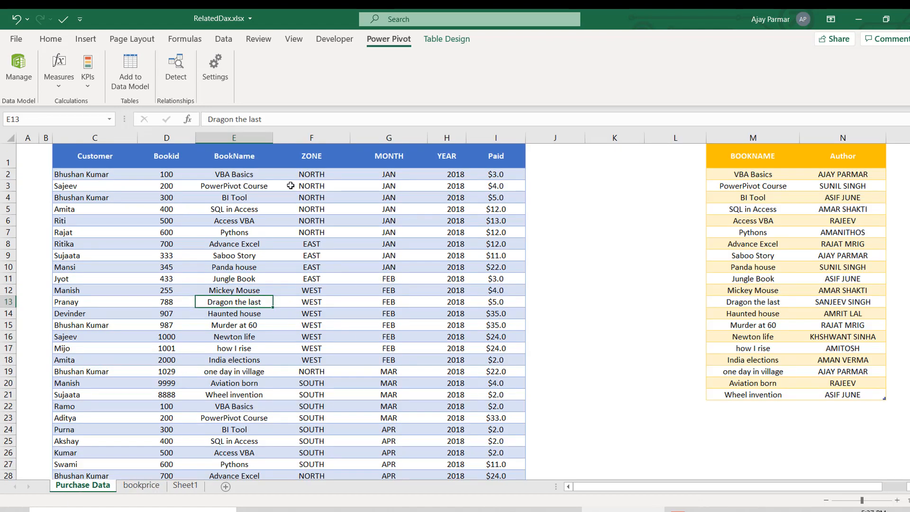
left_click(150, 166)
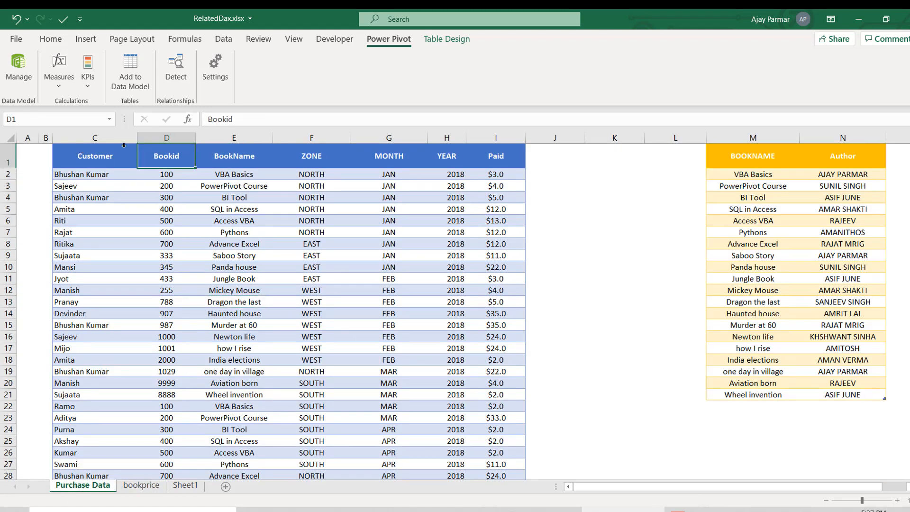
mouse_move(587, 139)
left_mouse_down()
mouse_move(562, 138)
mouse_move(604, 138)
left_mouse_up()
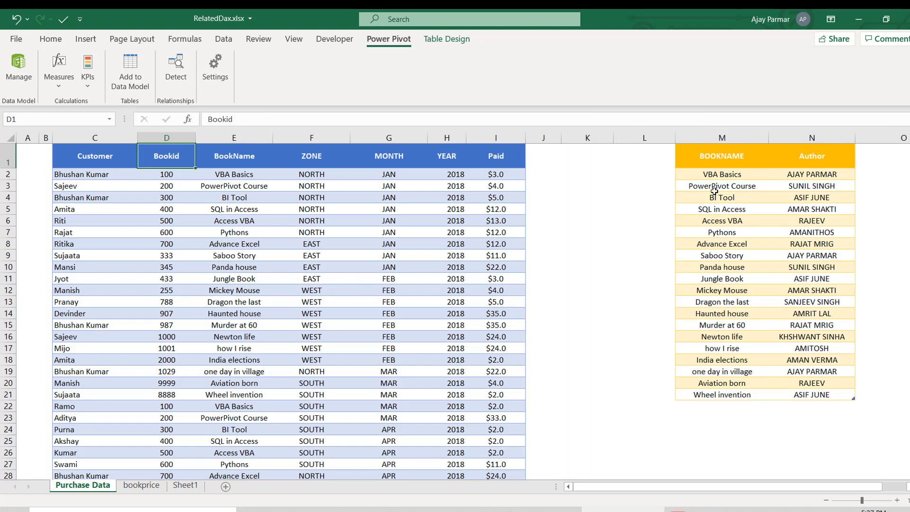
left_click(712, 176)
key("Left")
key("Left")
key("Left")
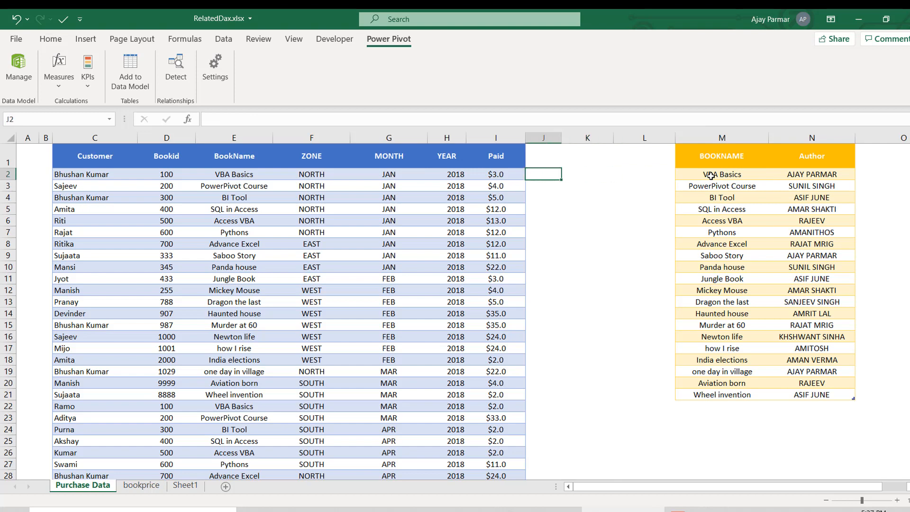
left_click(441, 173)
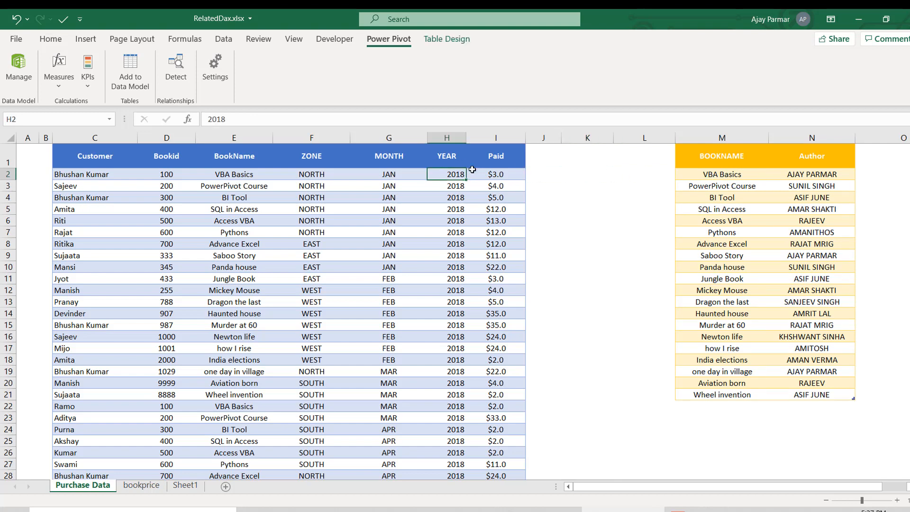
left_click(534, 176)
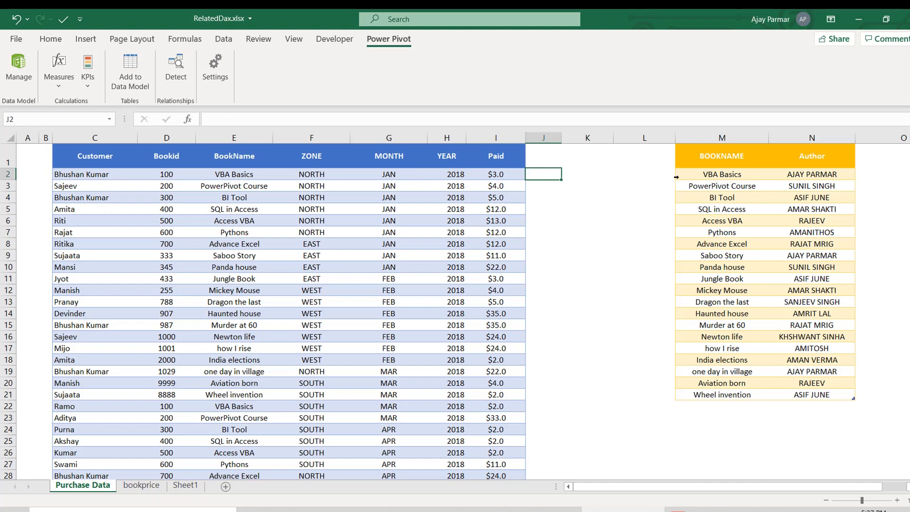
left_click(756, 171)
key("Right")
key("Right")
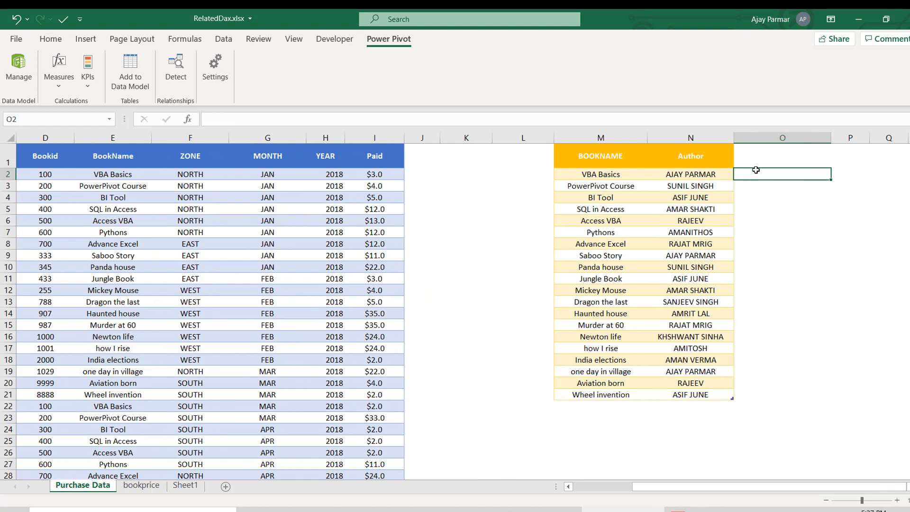
left_click_drag(492, 140, 464, 139)
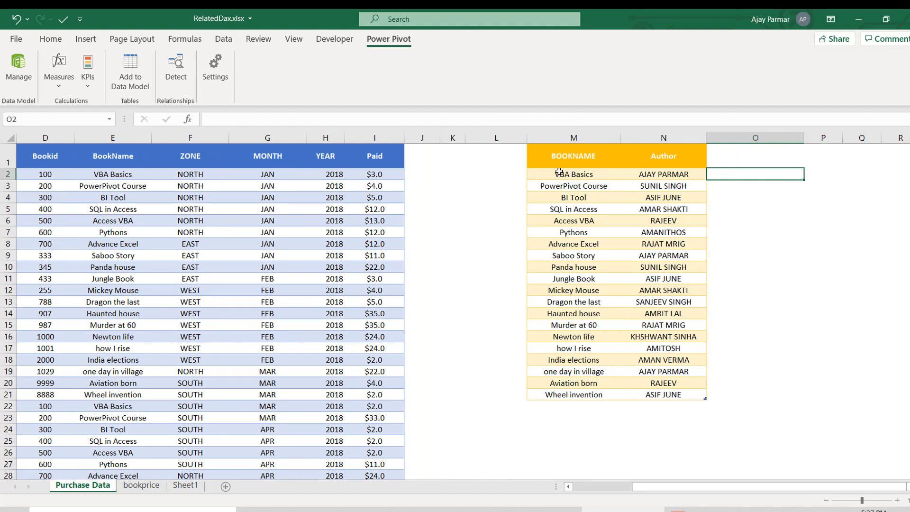
- Add a column headed zone in cell O1, next to the Author column of the author table
left_click(651, 173)
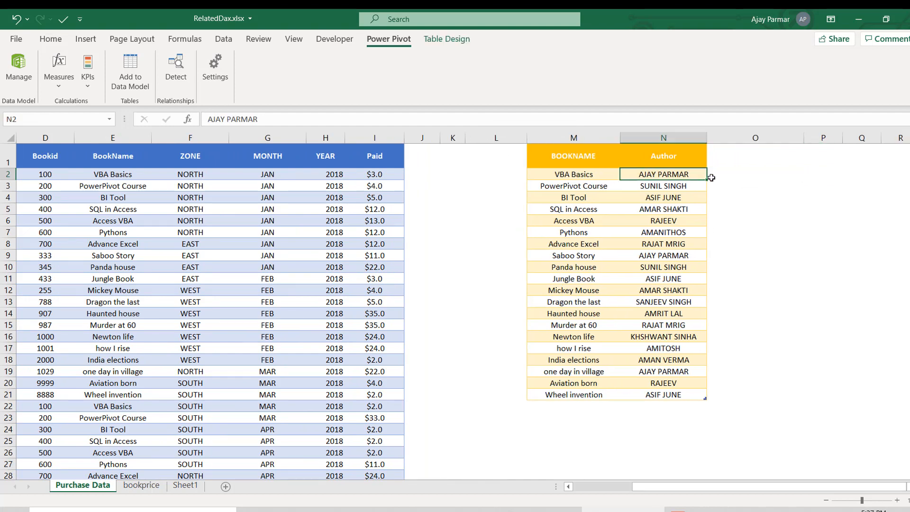
left_click(568, 177)
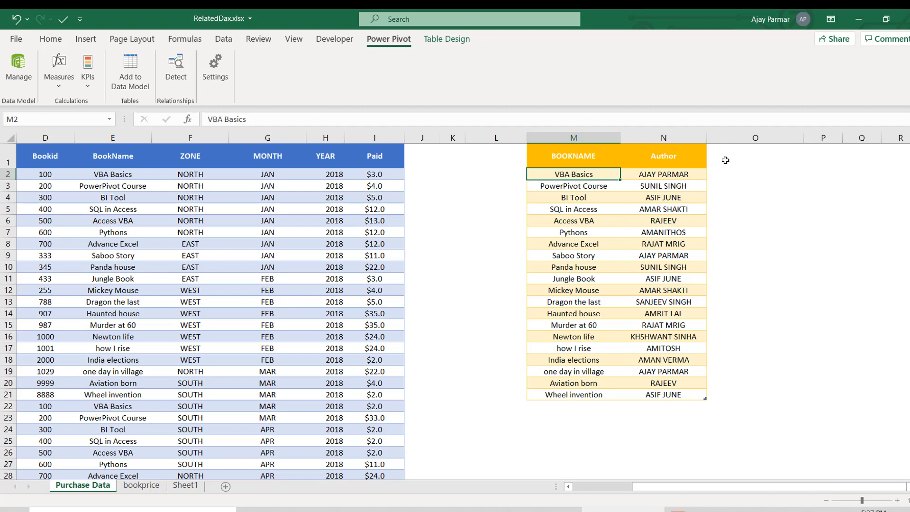
double_click(726, 160)
type("zone")
key("Return")
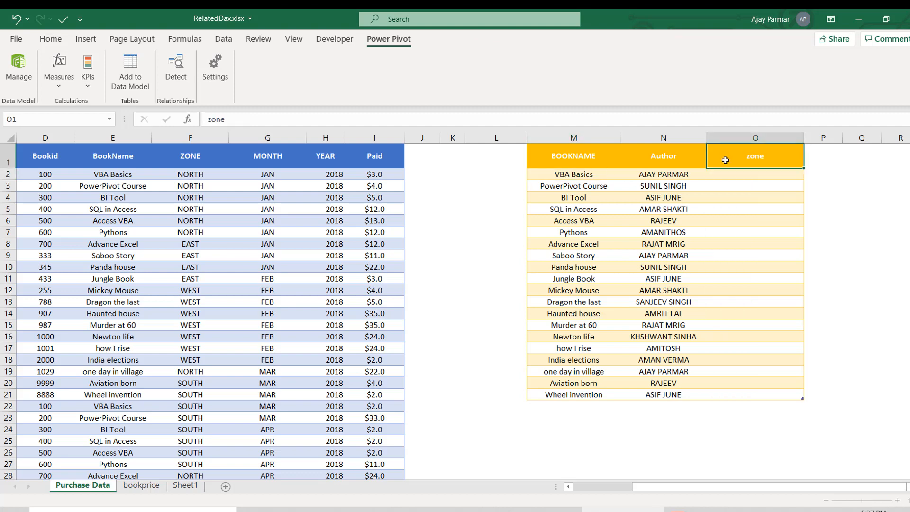
- Compare the author table's BOOKNAME and empty zone column with the ZONE column of the purchase table
key("Left")
key("Left")
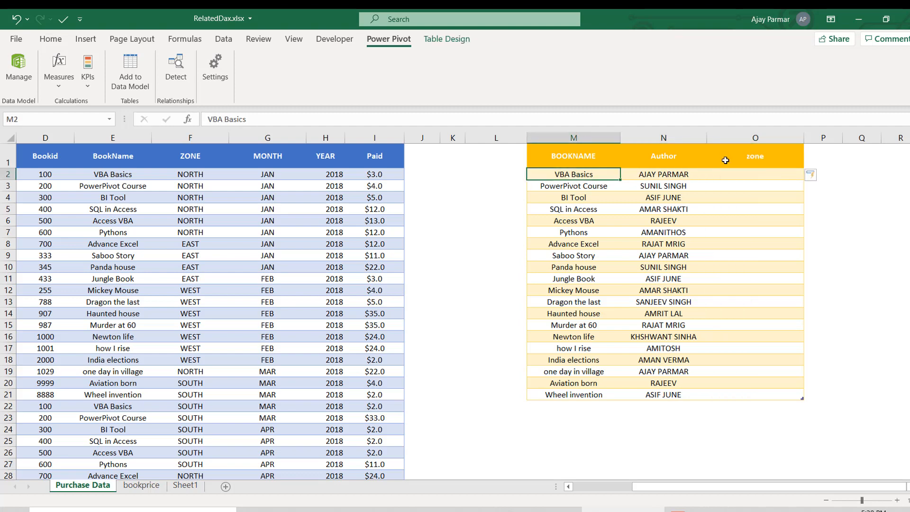
key("Right")
key("Right")
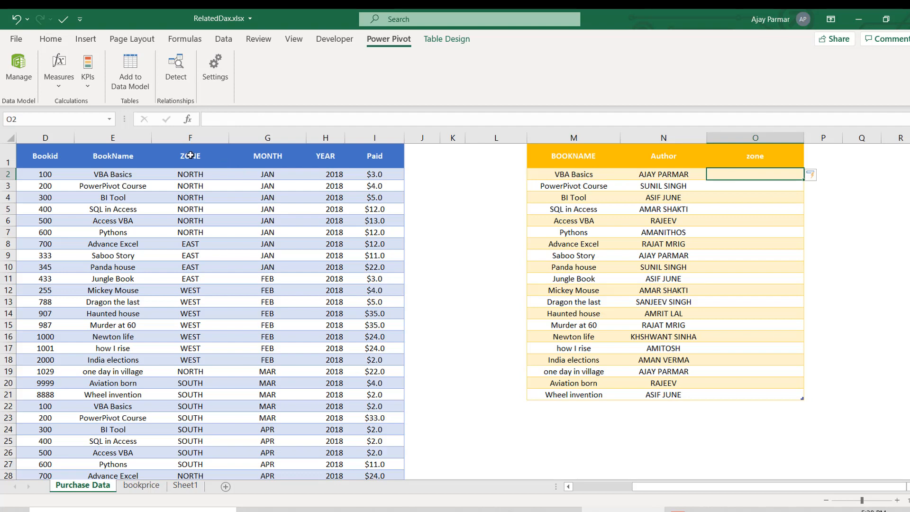
left_click(190, 156)
left_click(203, 177)
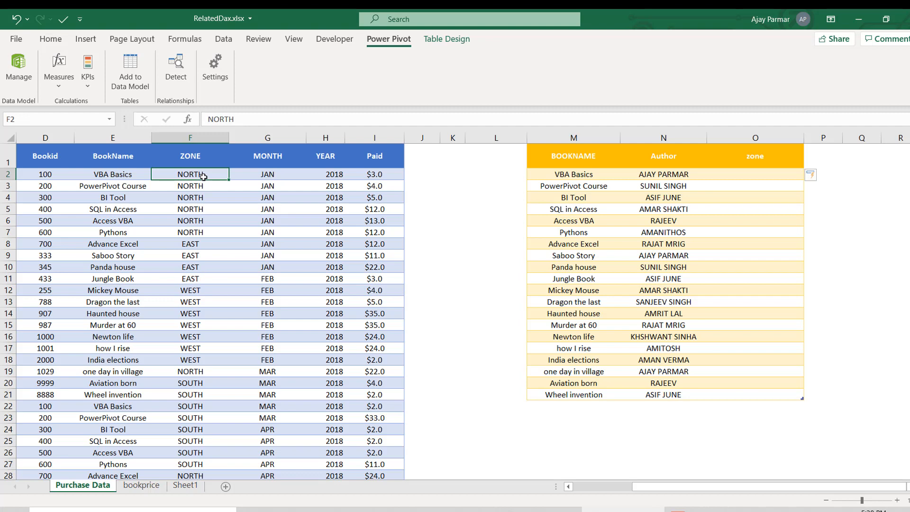
- Narrow the blank column L between the purchase table and the author table
key("Up")
key("Left")
key("Left")
key("Left")
key("Left")
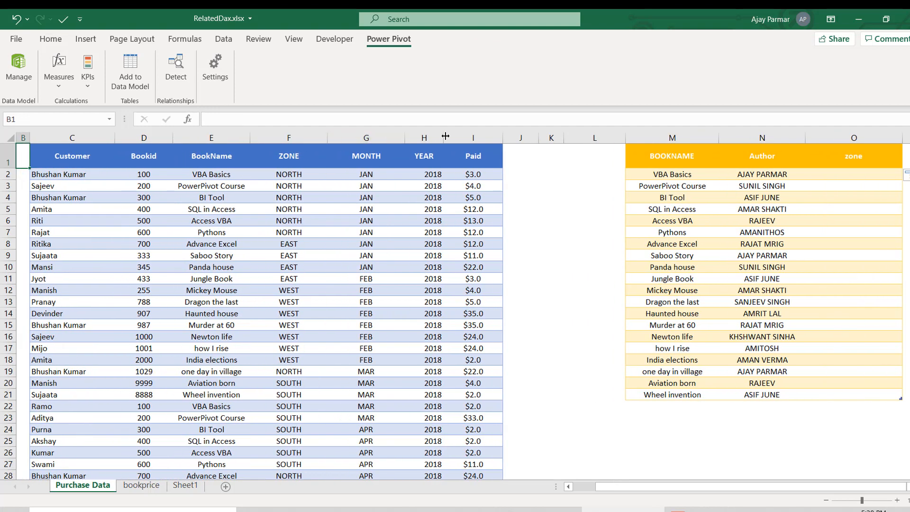
left_click(855, 178)
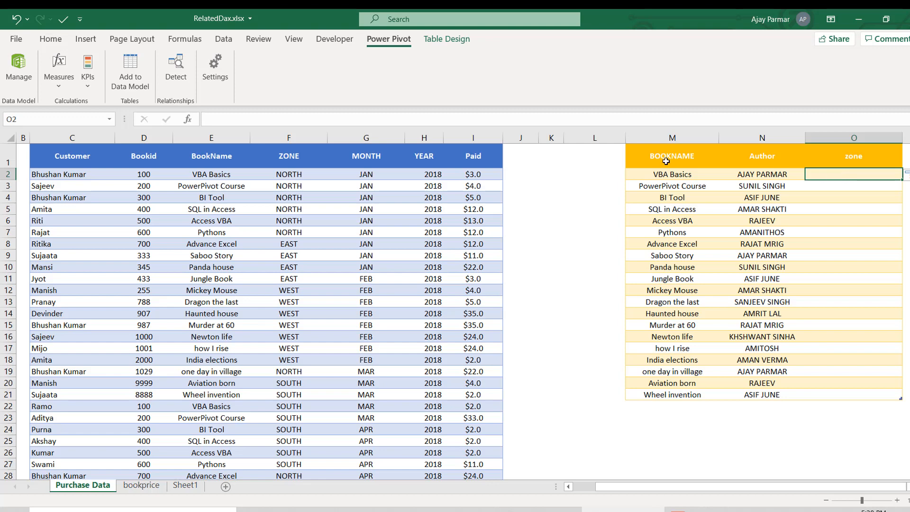
left_click_drag(626, 141, 606, 141)
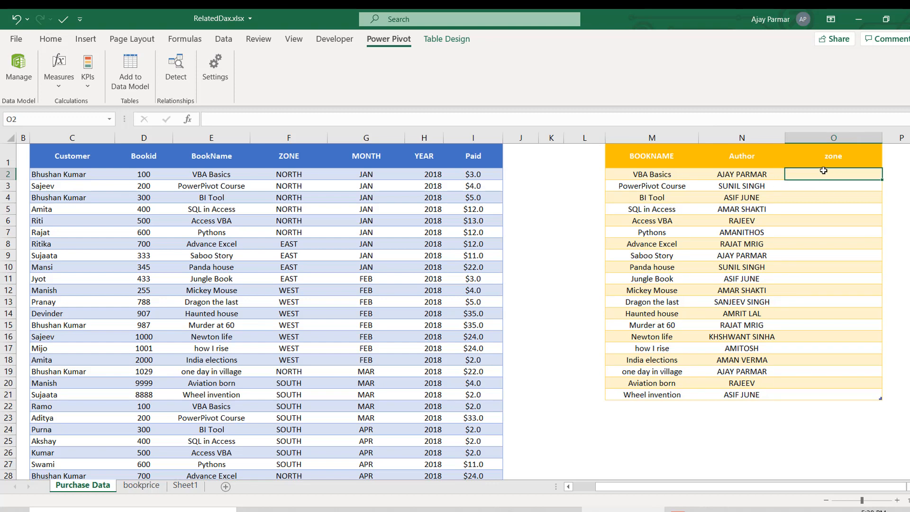
- Compare the VBA Basics entry in the author table with the matching BookName and ZONE values in the purchase table
left_click(650, 174)
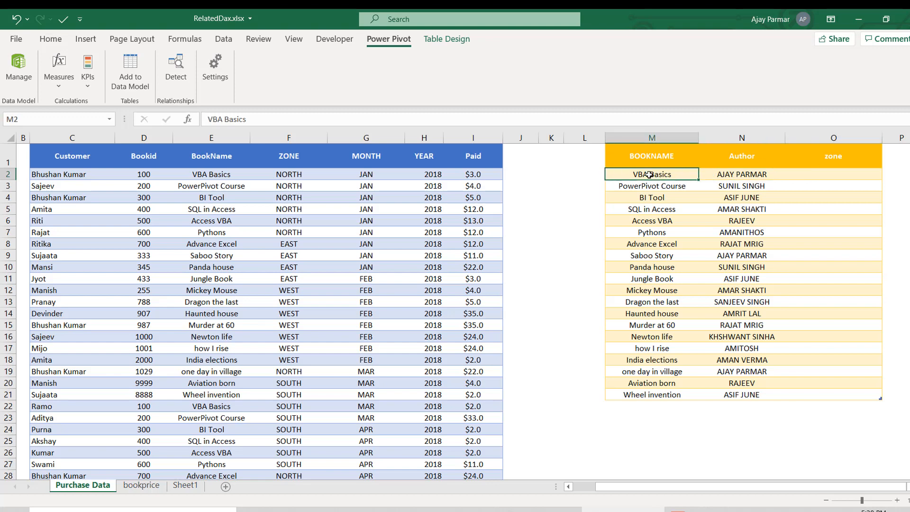
left_click(213, 174)
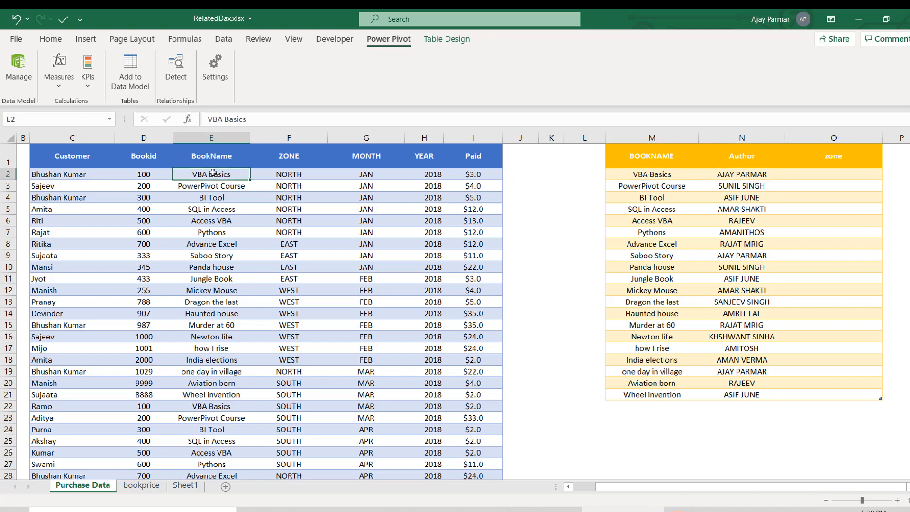
key("Right")
key("Down")
key("Down")
key("Down")
key("Down")
key("Down")
key("Down")
key("Down")
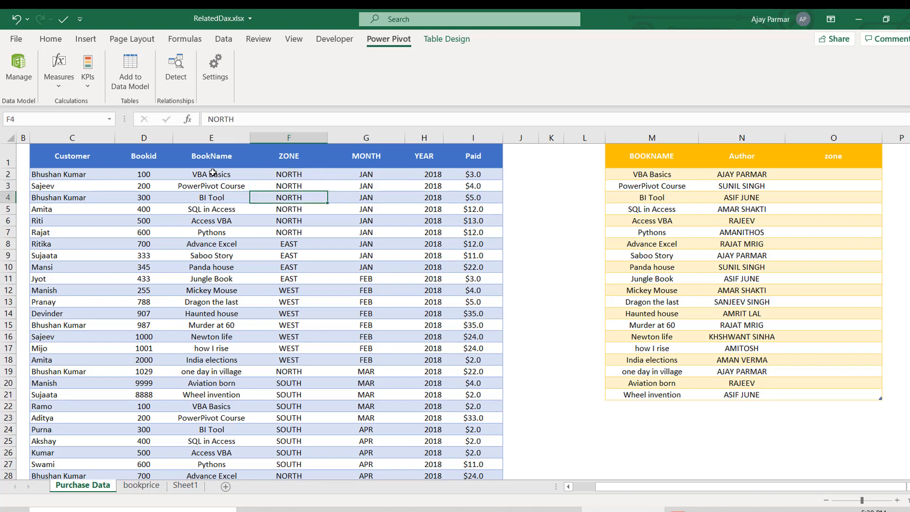
key("Up")
key("Up")
key("Up")
key("Up")
key("Up")
key("Up")
key("Up")
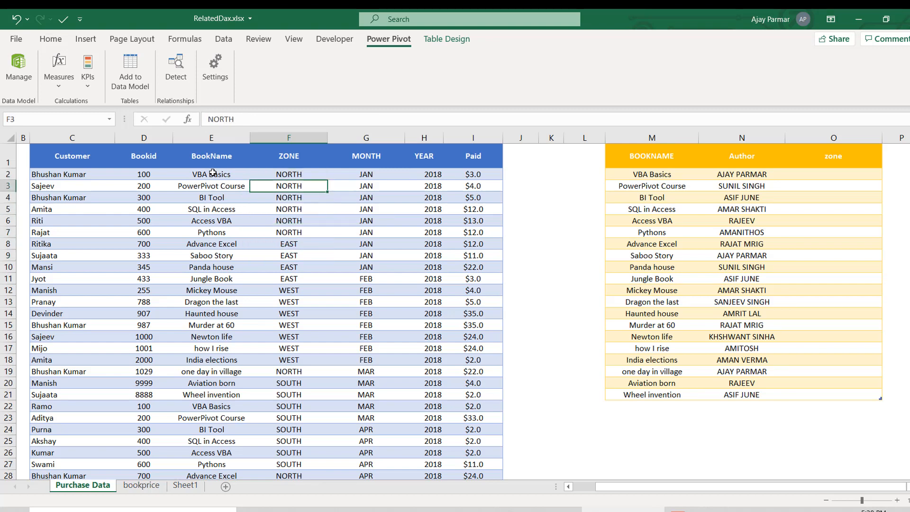
key("Left")
key("Right")
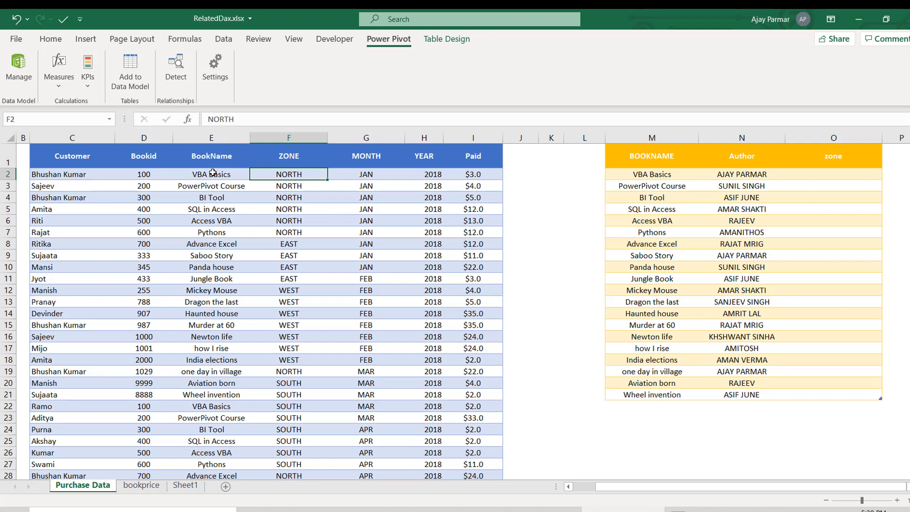
key("Down")
- Turn on filtering for the purchase table and filter its BookName column to show only "one day in village"
left_click(192, 167)
key("ctrl+shift+l")
key("alt+Down")
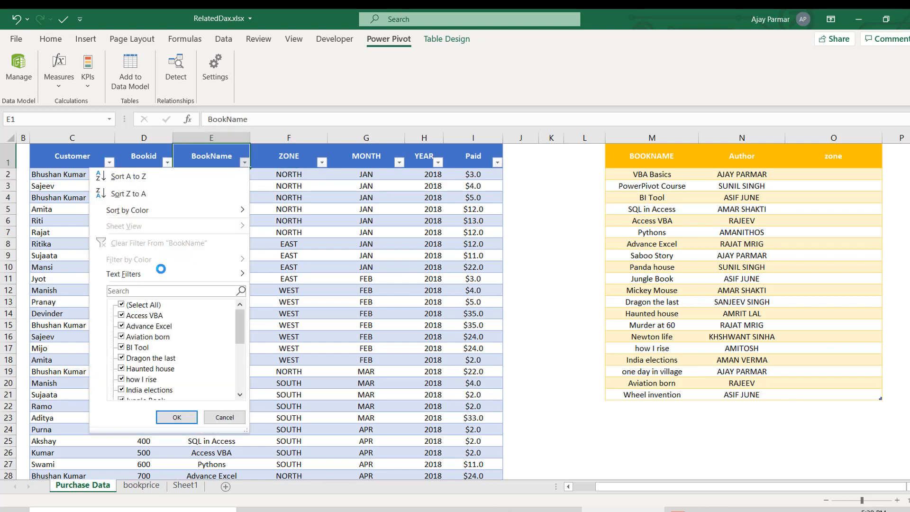
key("space")
key("Down")
key("Down")
key("Down")
key("Down")
key("Down")
key("Down")
key("Down")
key("Down")
key("Down")
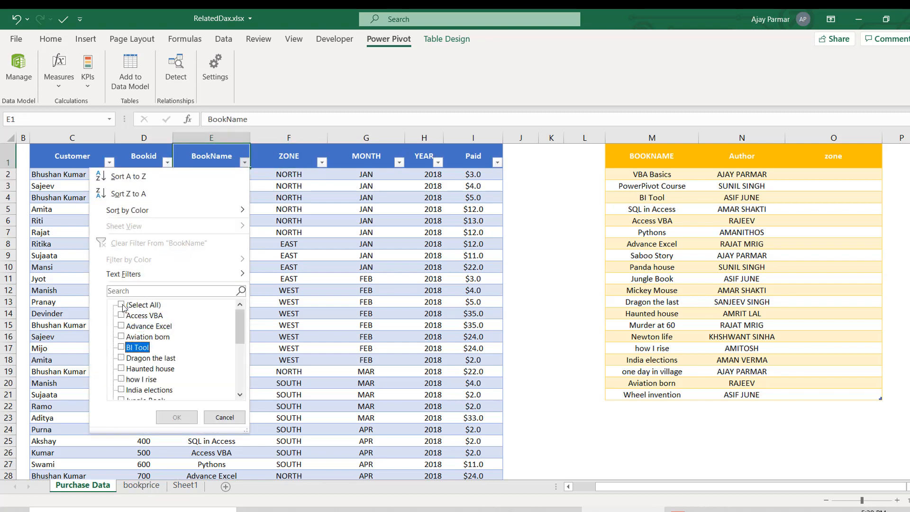
key("Down")
key("Down")
key("Down")
key("Down")
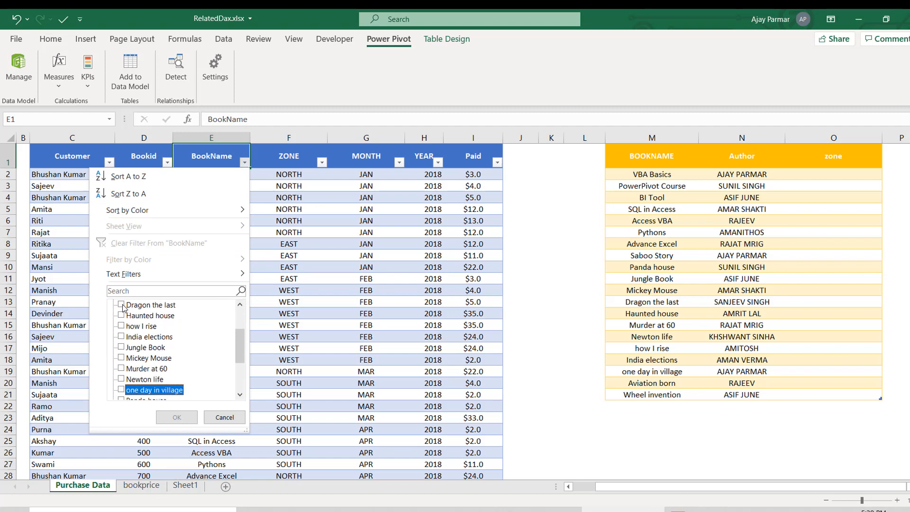
key("space")
key("Return")
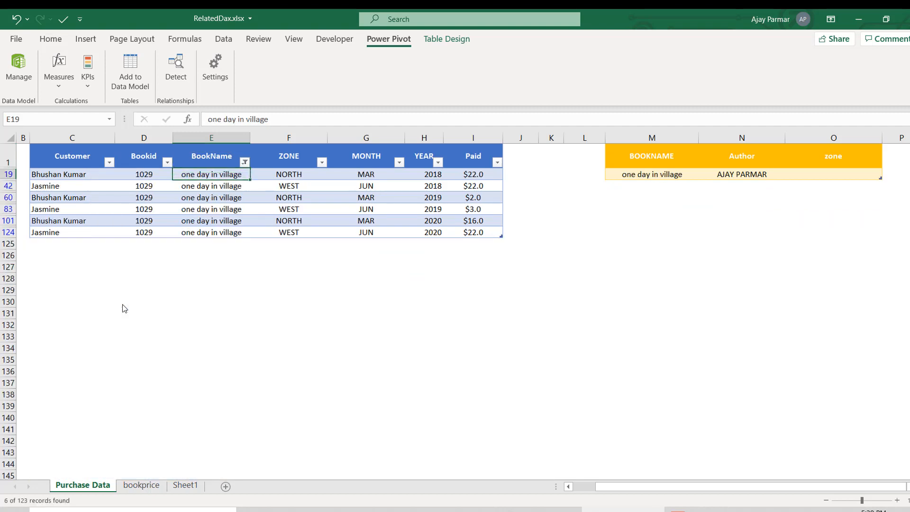
- Examine the ZONE values of the filtered purchase rows against the single empty zone cell in the author table
key("Right")
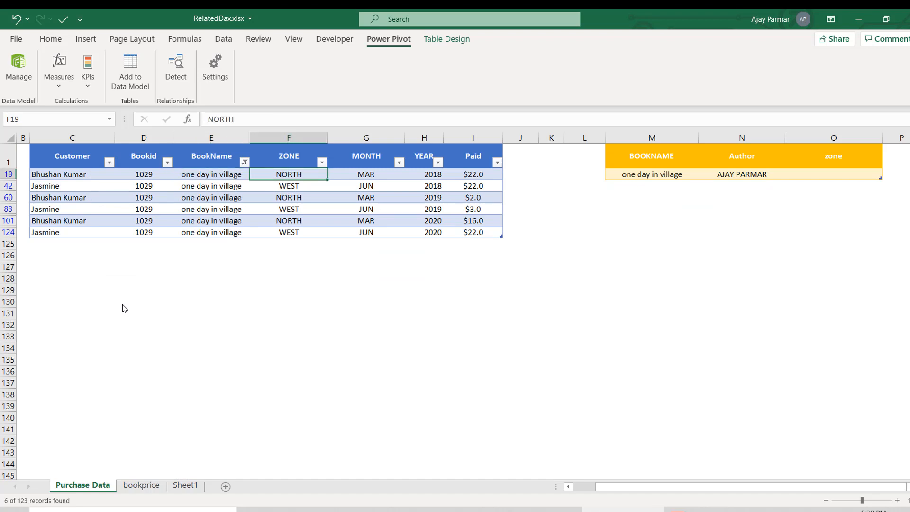
key("Down")
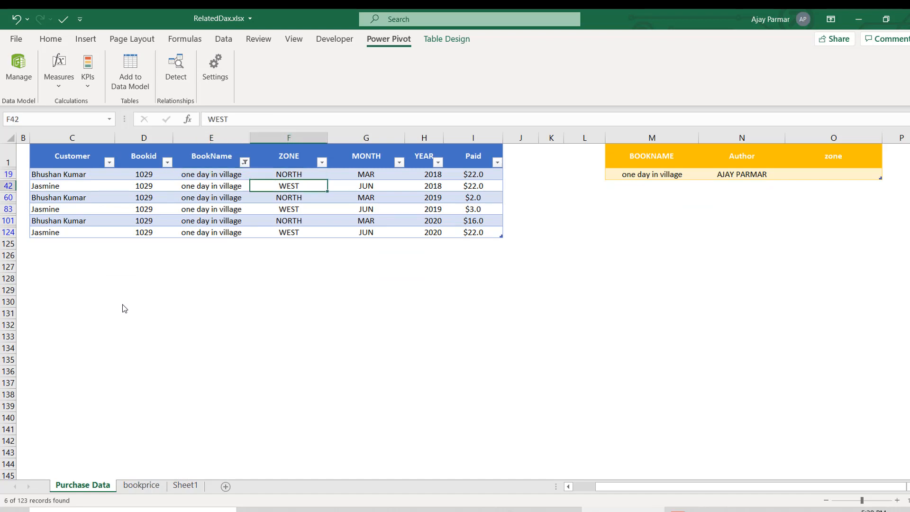
key("Down")
key("Down")
key("Down")
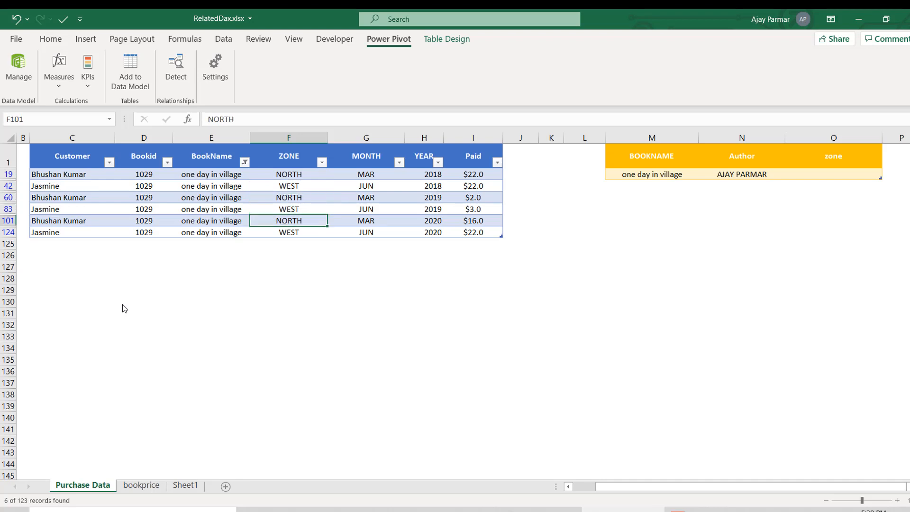
left_click(835, 174)
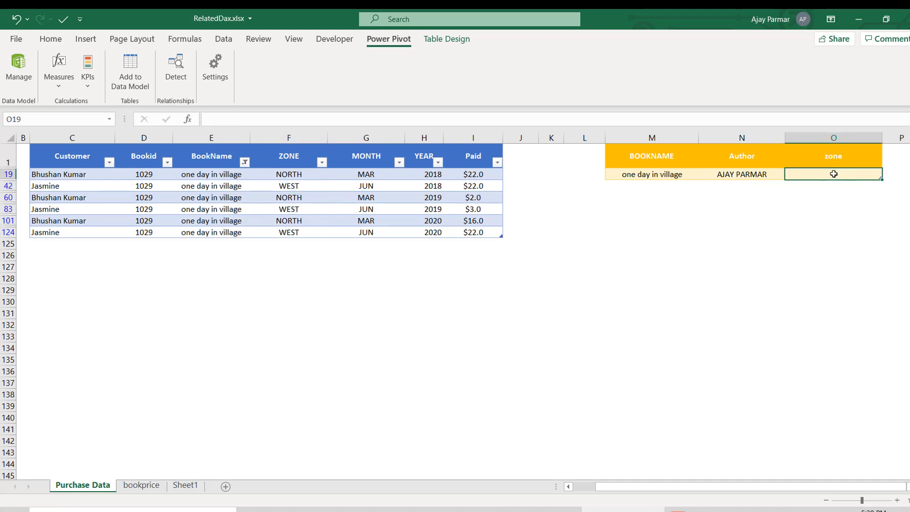
left_click(296, 170)
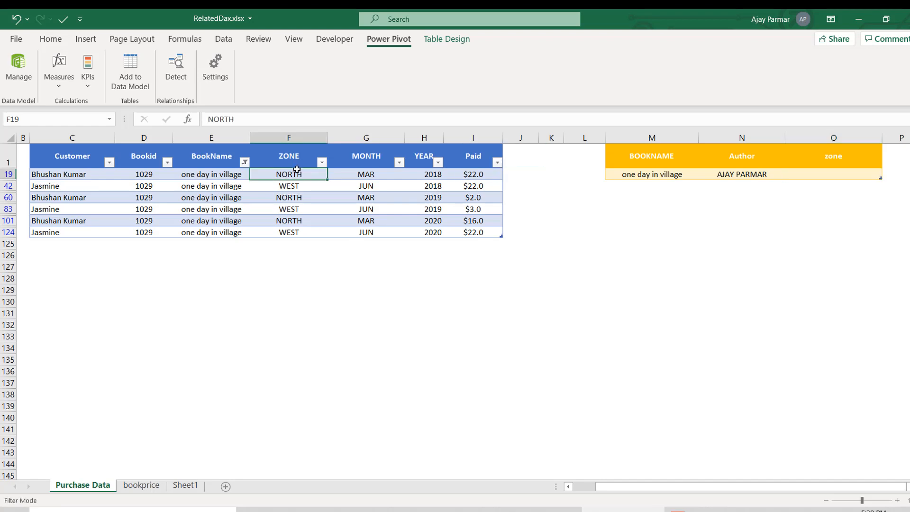
- Clear the BookName filter so all rows of the purchase table are shown
key("alt+d")
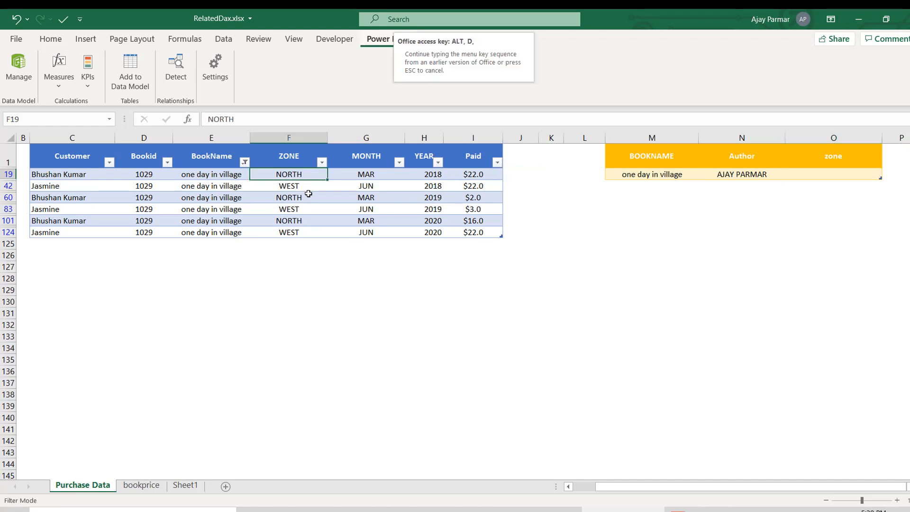
key("s")
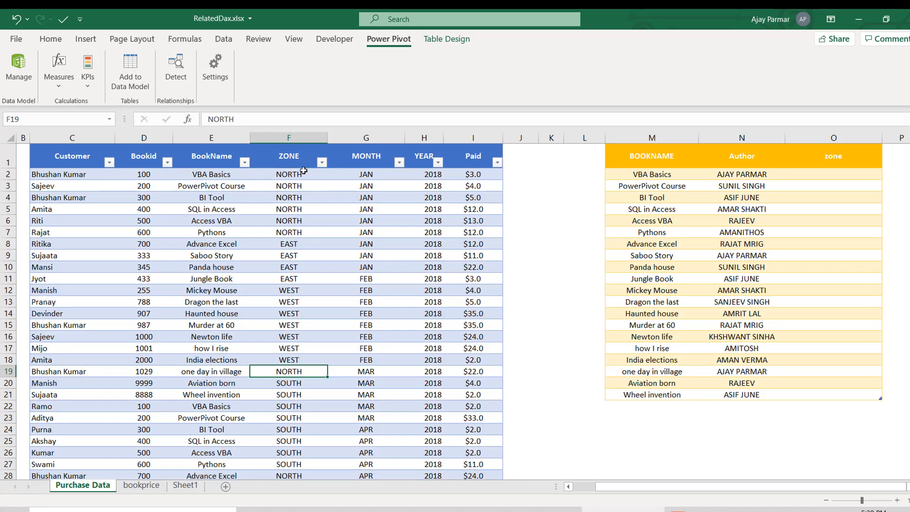
left_click(366, 277)
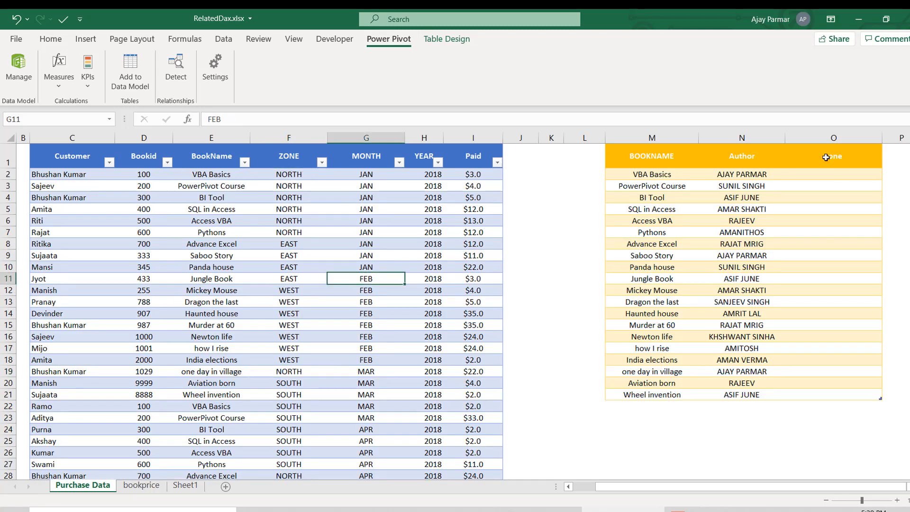
- Undo the recent changes back through the filtering, the narrowing of column L and the zone column added to the author table
key("ctrl+z")
key("ctrl+z")
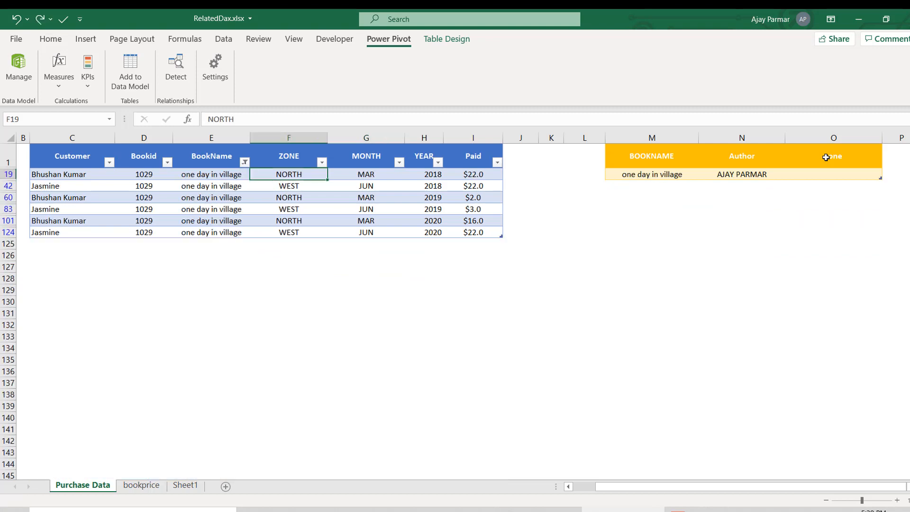
key("ctrl+z")
key("ctrl+z")
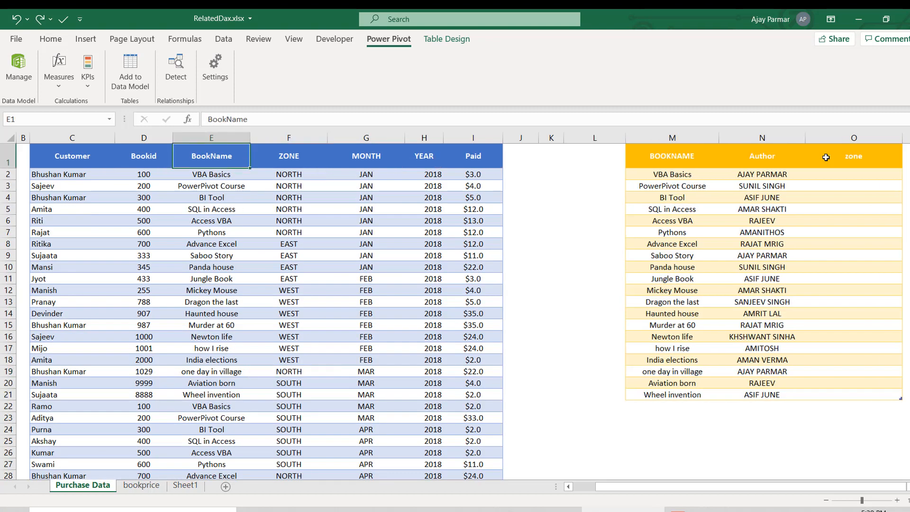
key("ctrl+z")
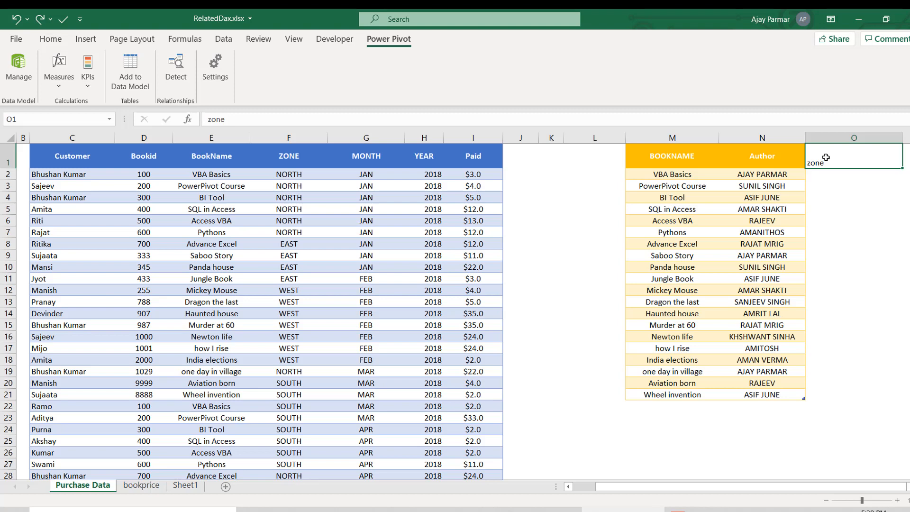
left_click(349, 214)
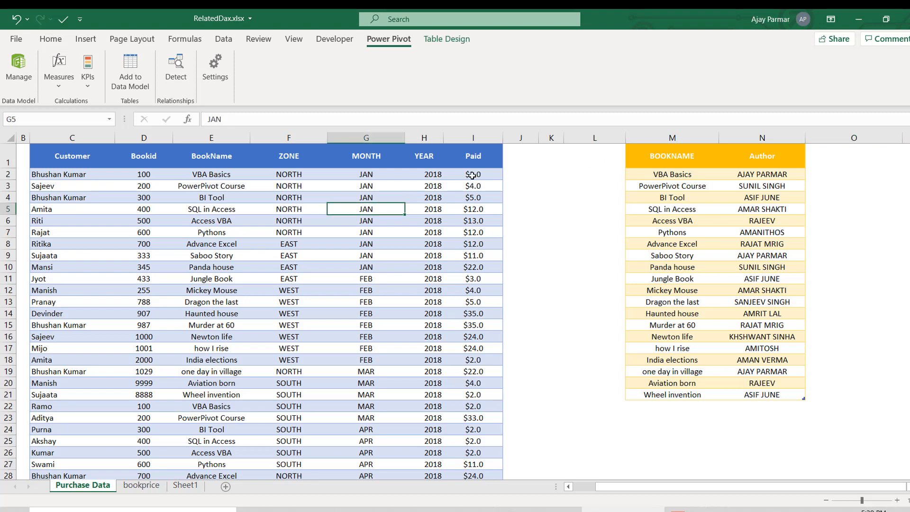
left_click(517, 175)
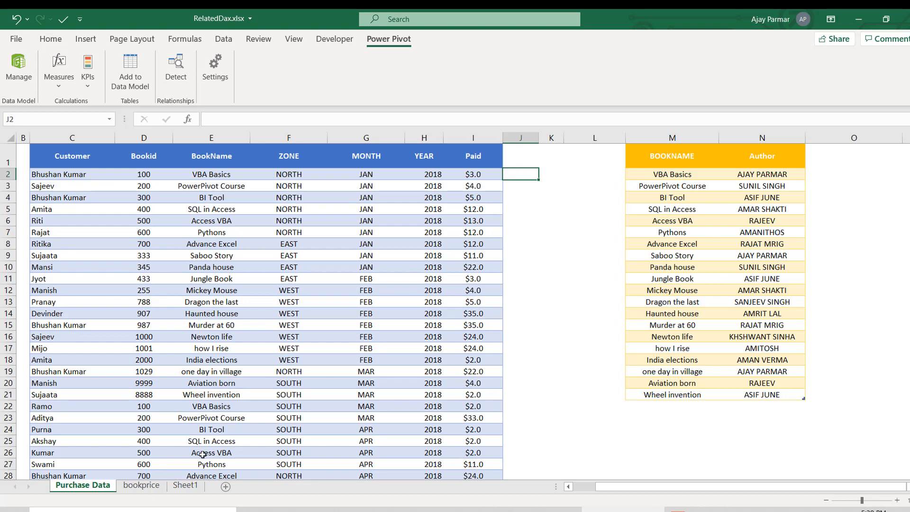
- On Sheet1, enter the note "two tables" in cell H9 below the question about where RELATED applies
left_click(142, 485)
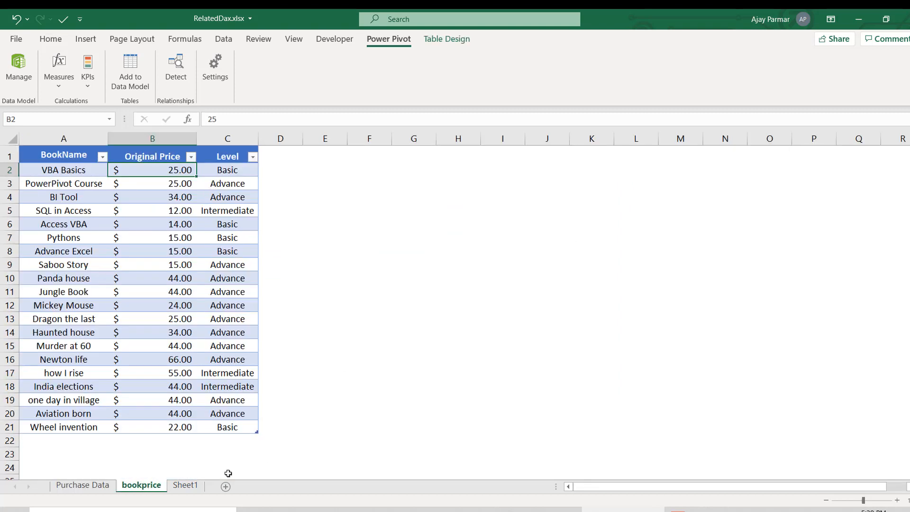
left_click(187, 487)
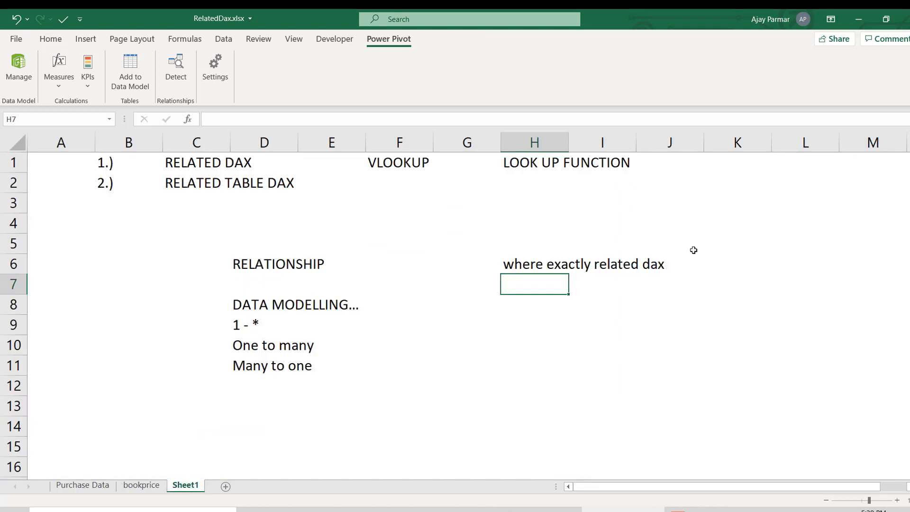
left_click(556, 317)
type("two ")
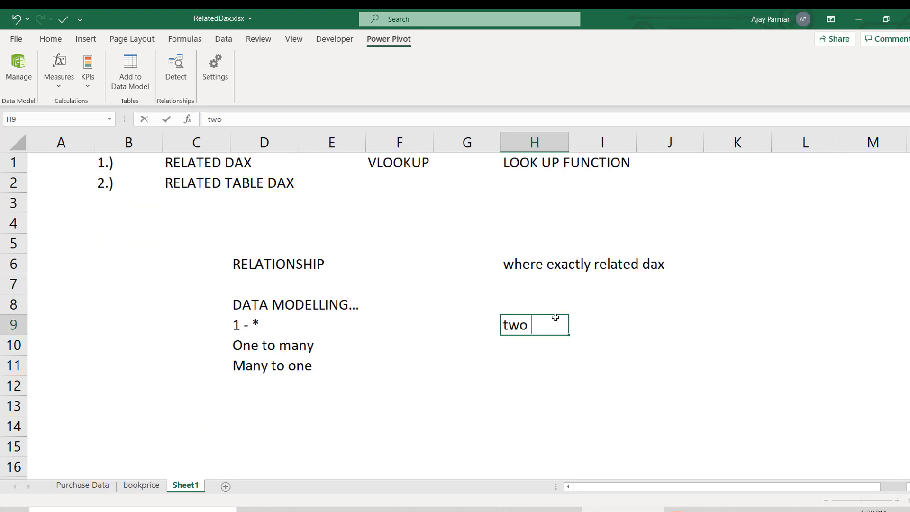
type("tables")
key("Return")
key("Return")
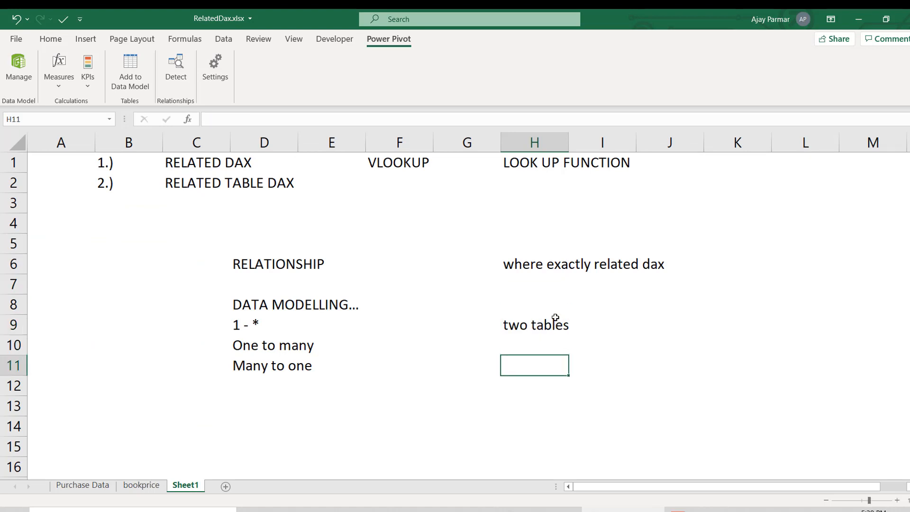
- Enter "one entry" in cell H11 and "each item has" in cell H10 above it
type("one entry")
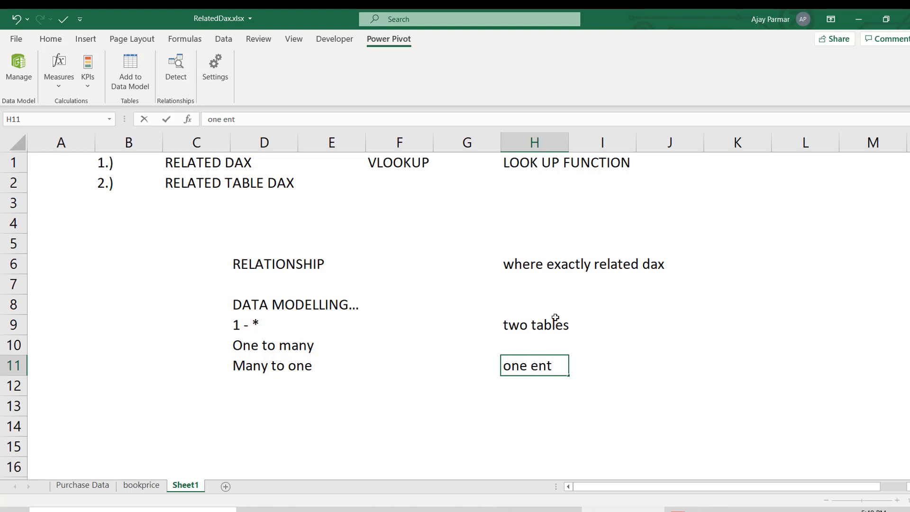
key("Return")
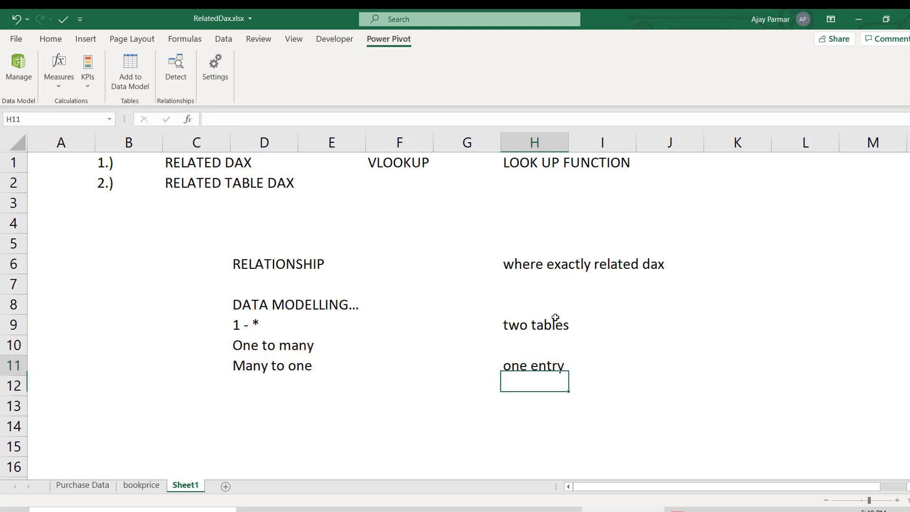
key("Up")
key("Up")
type("eacg")
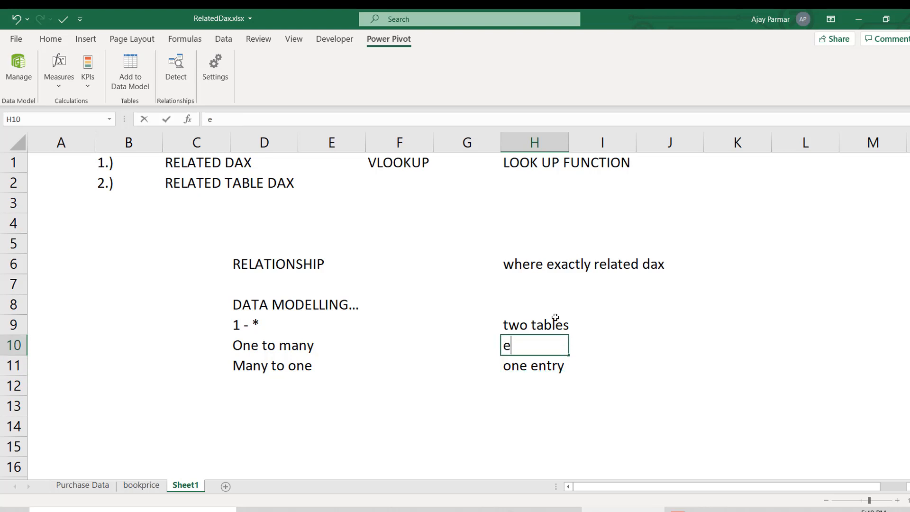
key("BackSpace")
key("BackSpace")
type("ch item has")
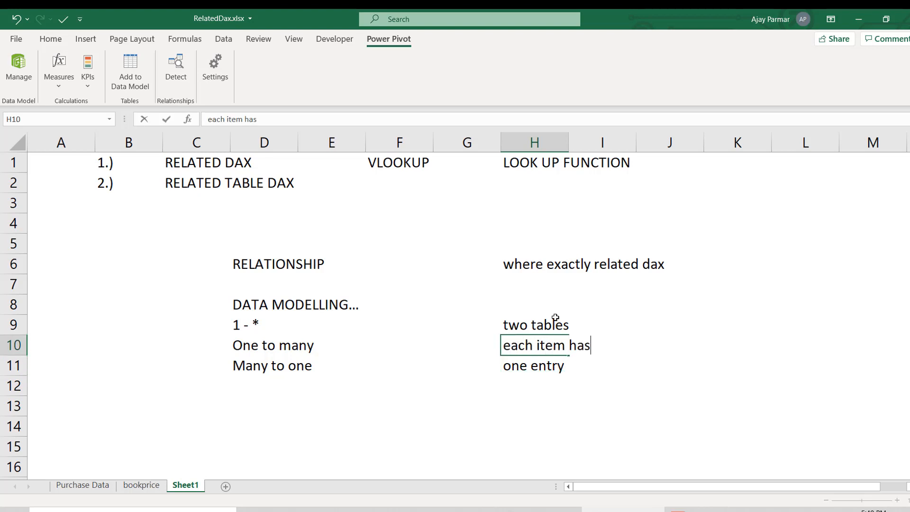
key("Return")
key("Return")
key("Return")
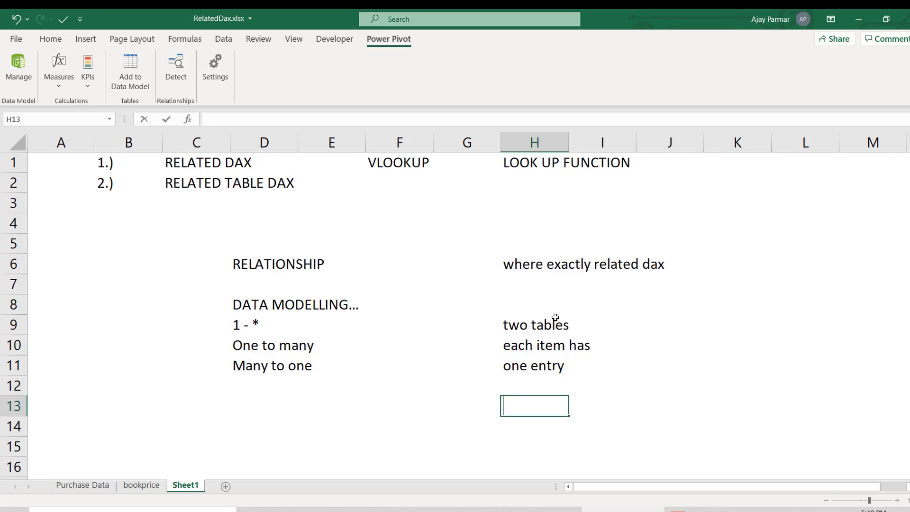
- Enter the note "no repetition" in cell H13
type("no repetio")
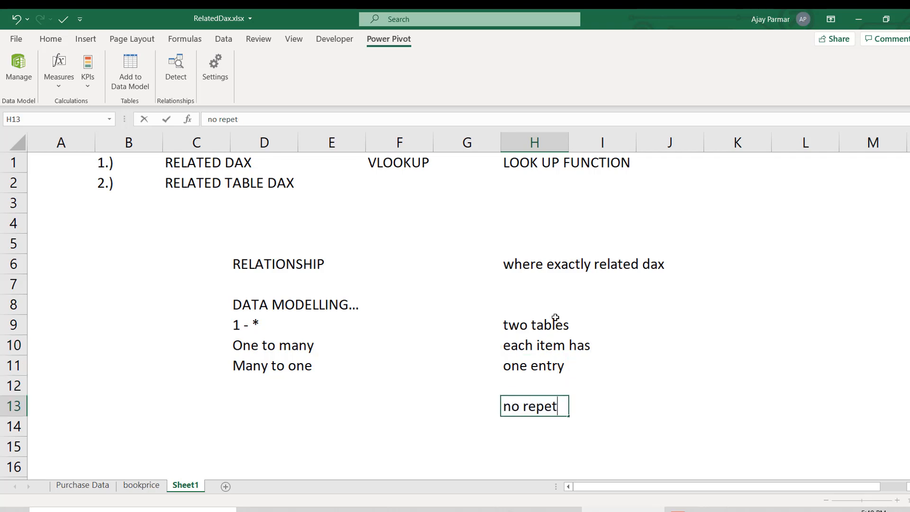
key("BackSpace")
key("BackSpace")
type("ition")
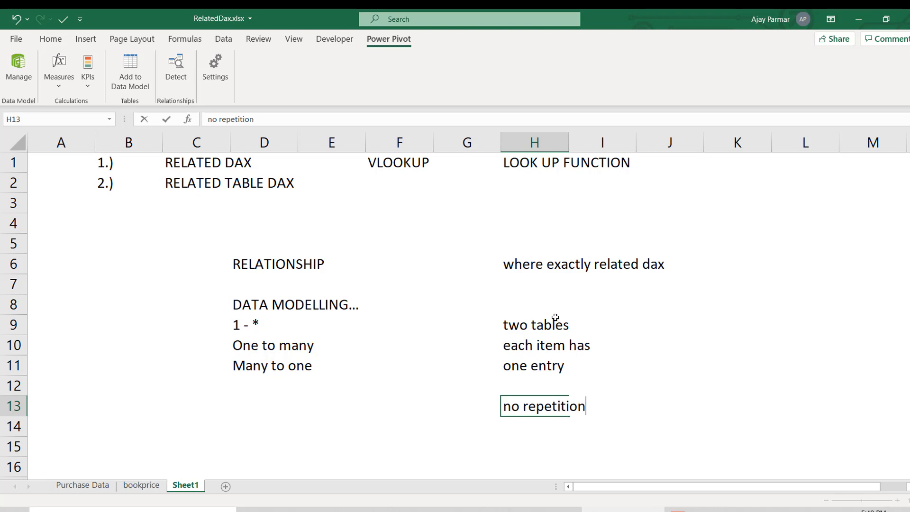
left_click(716, 313)
- Enter the note "multiple entires" in cell K11, on the same row as "one entry"
left_click(694, 322)
key("Down")
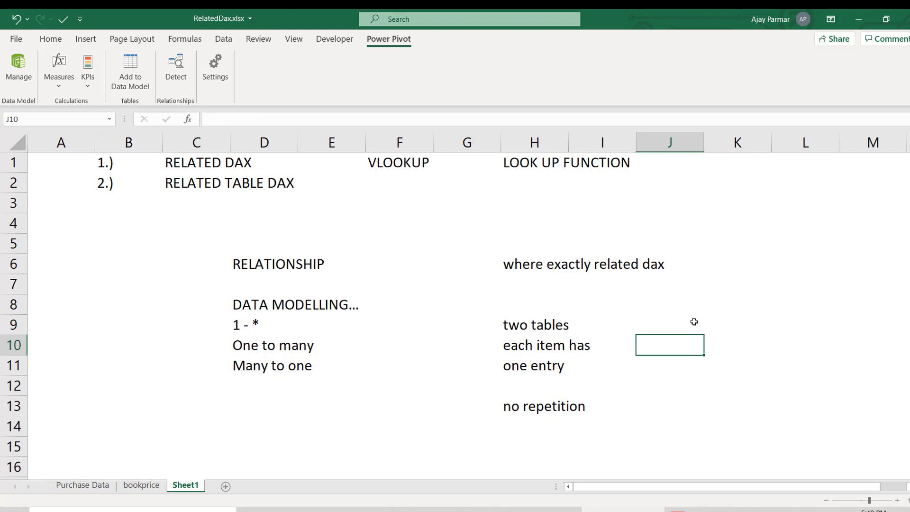
key("Right")
key("Down")
key("Up")
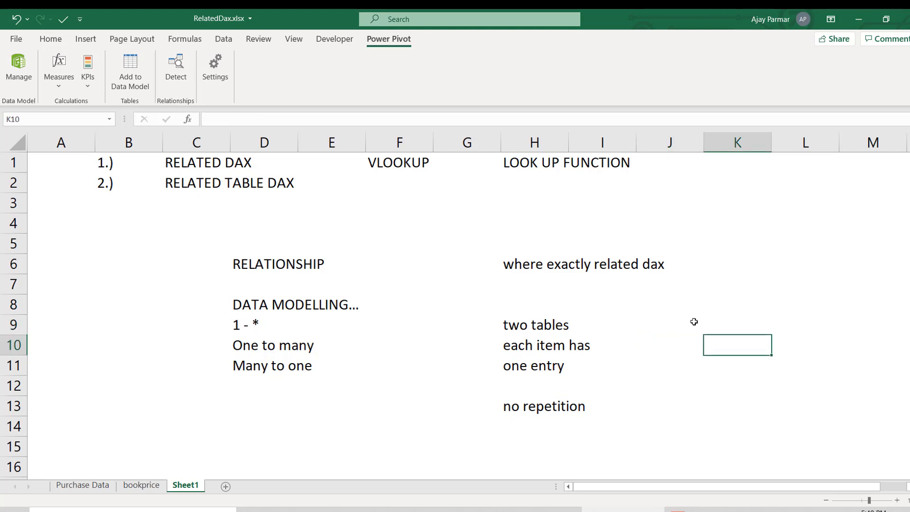
key("Down")
key("Down")
key("Up")
type("m")
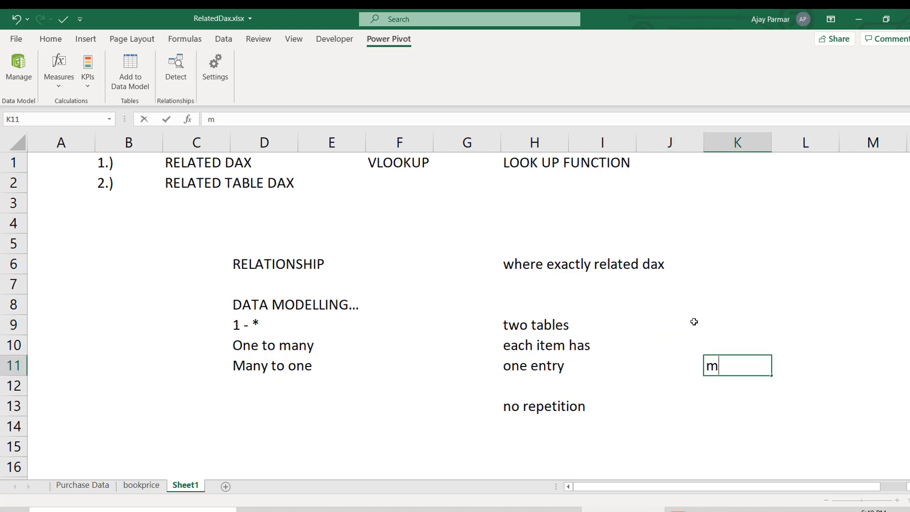
type("ultipleet")
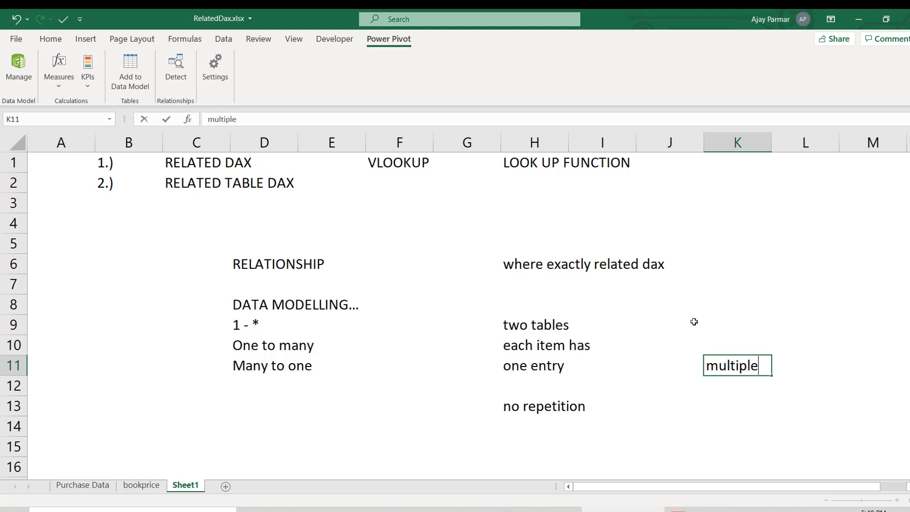
key("BackSpace")
key("BackSpace")
type("e")
key("BackSpace")
type("entires")
key("Return")
- Enter the heading "many side" in cell K9
key("Up")
key("Up")
key("Up")
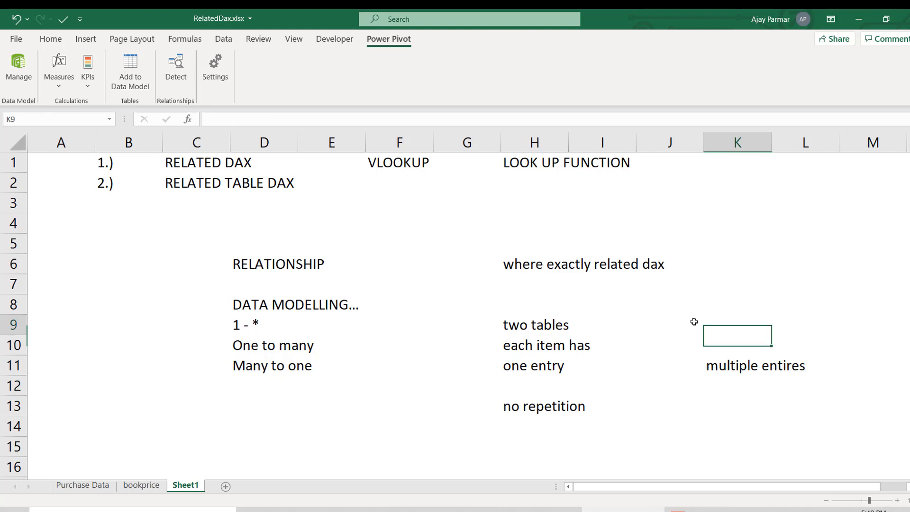
type("may")
key("BackSpace")
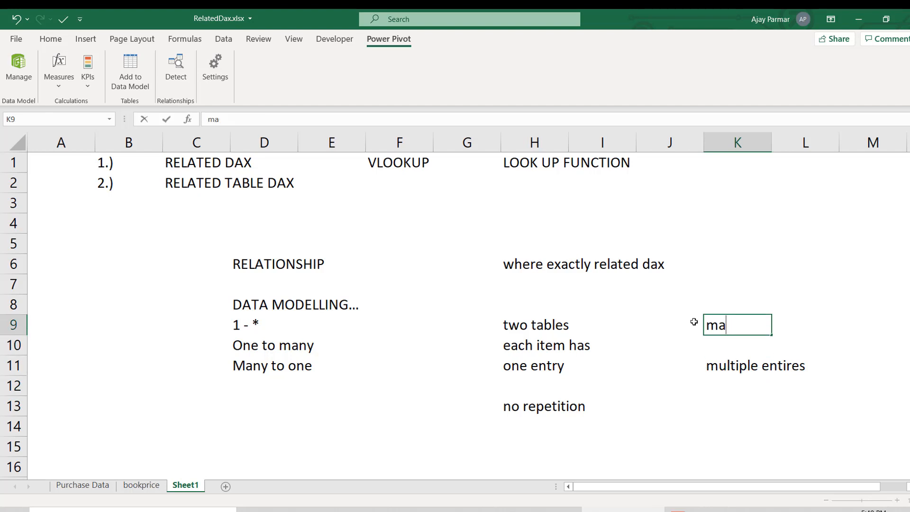
type("ny side")
key("Return")
- Copy the note "two tables" from H9 into cell I8
key("Left")
key("Left")
key("Up")
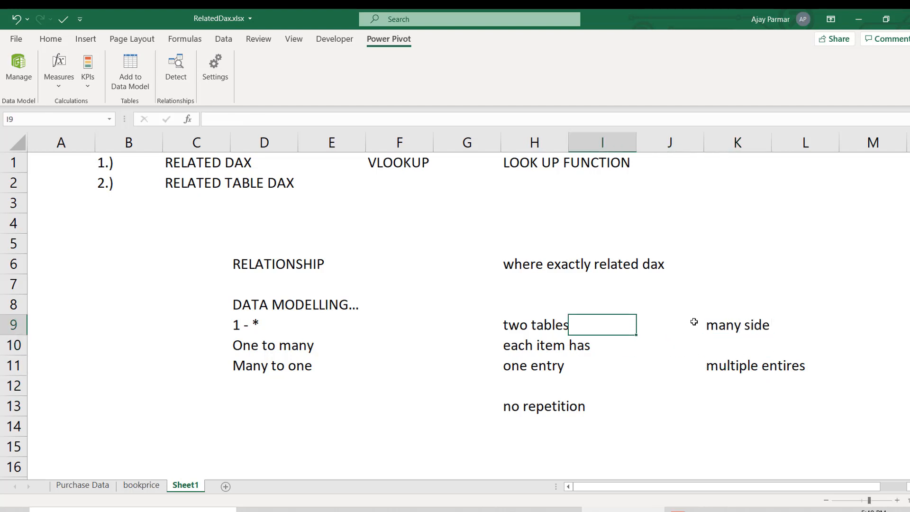
key("Left")
key("ctrl+c")
key("Up")
key("Up")
key("Up")
key("Right")
key("Down")
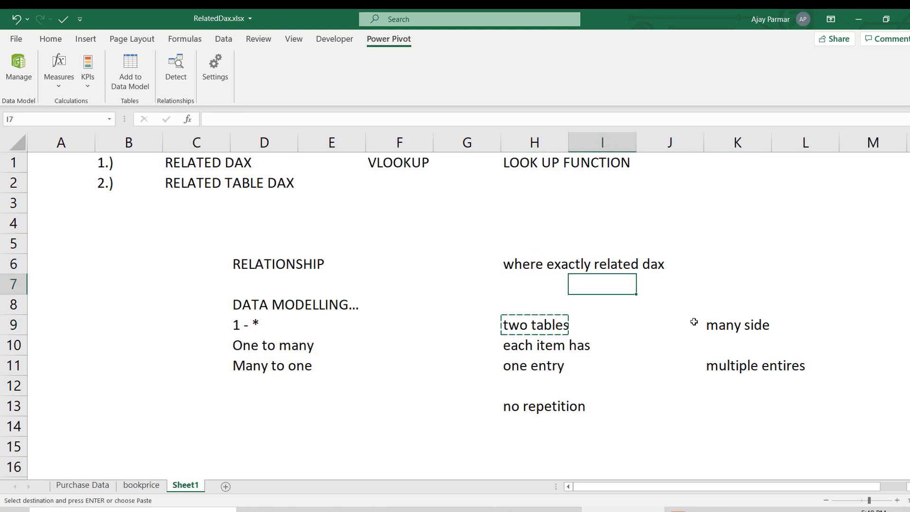
key("Down")
key("Up")
key("Down")
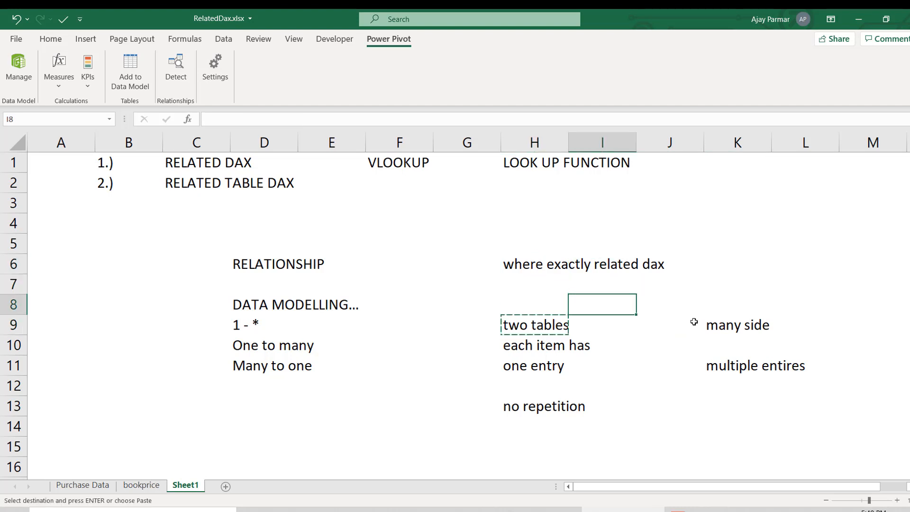
key("ctrl+v")
- Replace the text in cell H9 with the heading "one side"
key("Down")
key("Down")
key("Left")
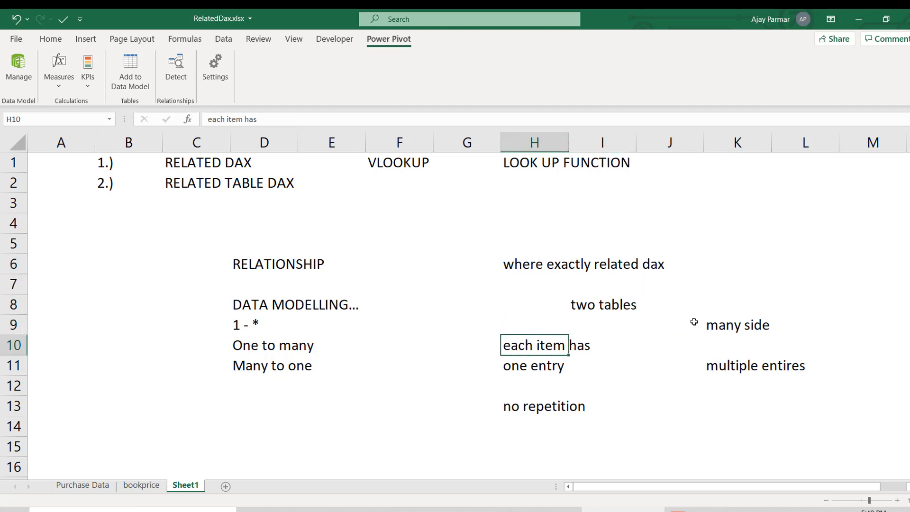
key("Left")
key("Up")
key("Right")
type("one side")
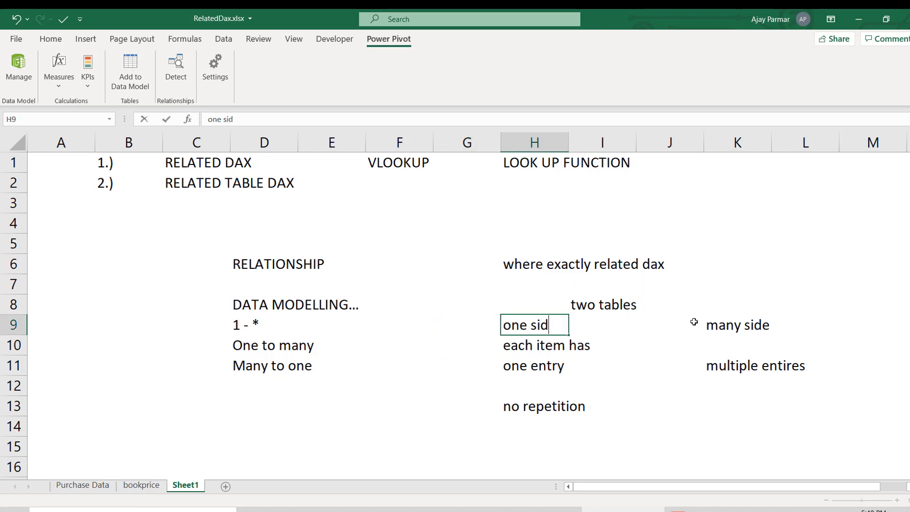
- Enter "repetition" in cell K13 under the many side heading
left_click(715, 401)
type("repet")
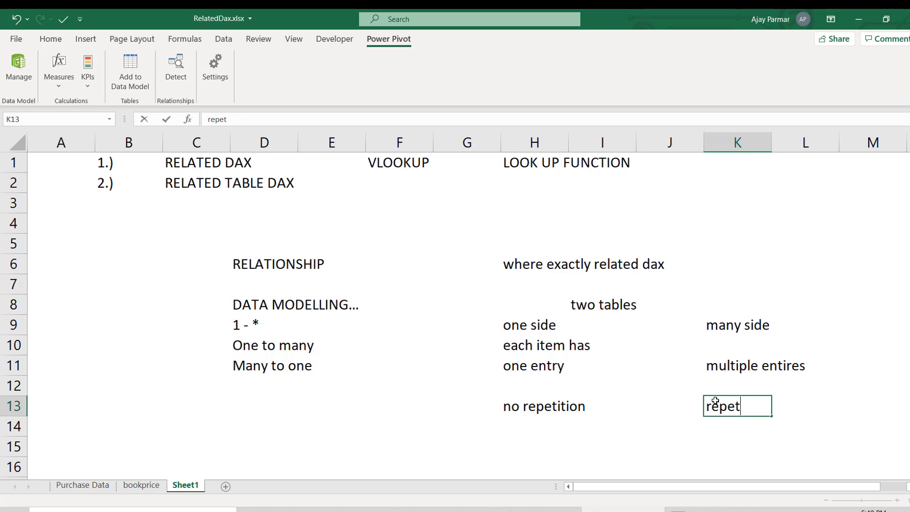
type("ition")
key("Return")
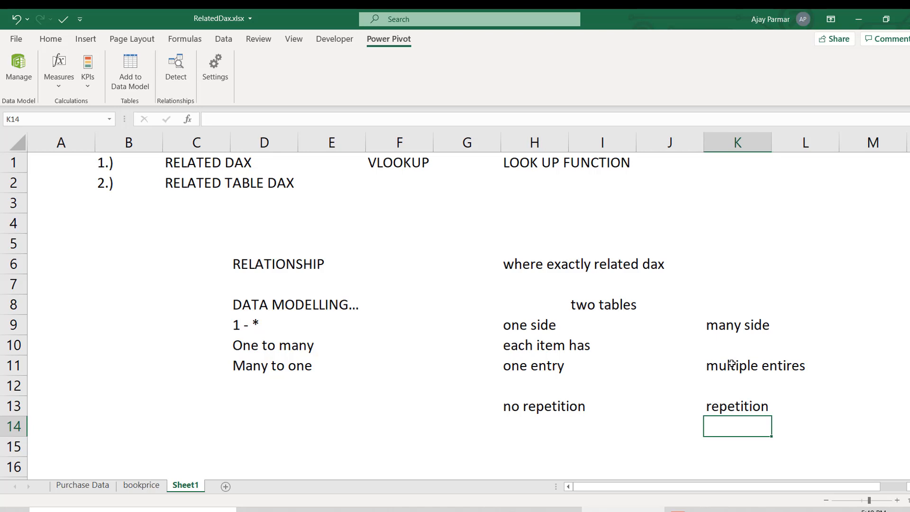
- Enter "related dax" in cell K15 for the many side and "no related dax" in H15 for the one side
key("Down")
type("related dax")
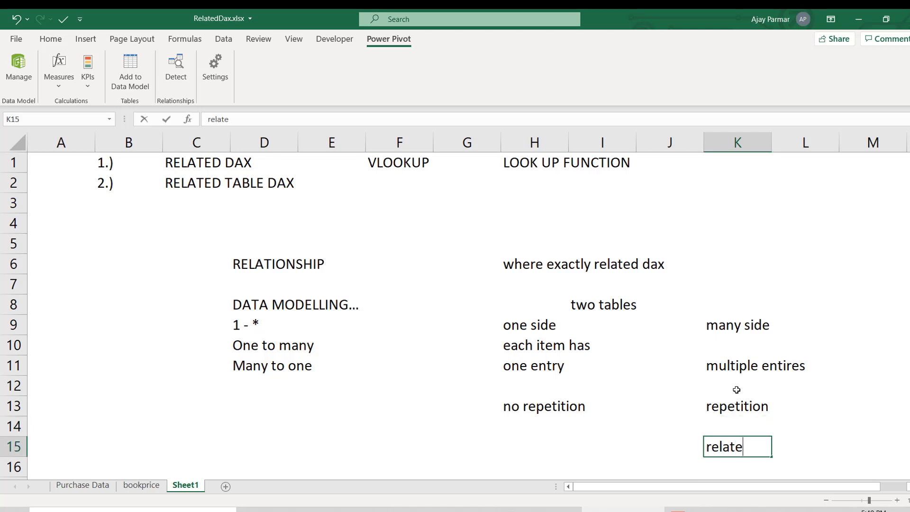
key("Return")
key("Left")
key("Left")
key("Left")
key("Up")
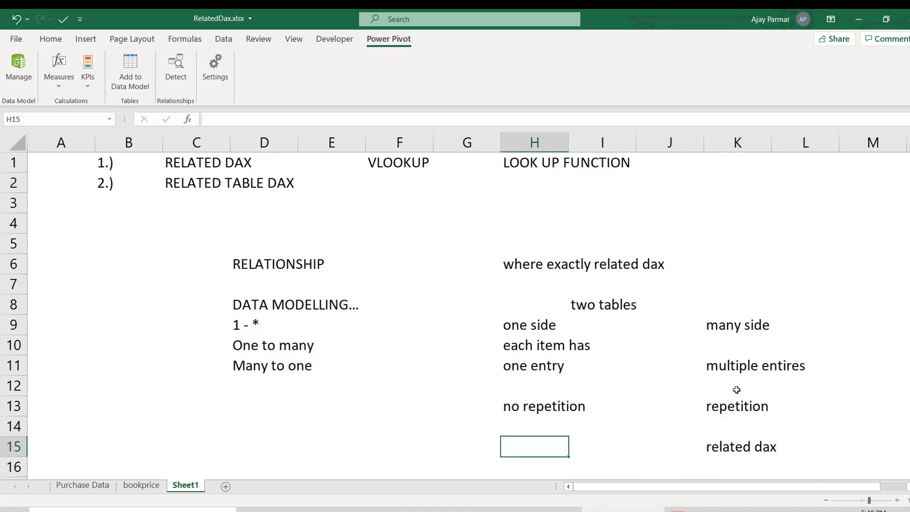
type("no related dax")
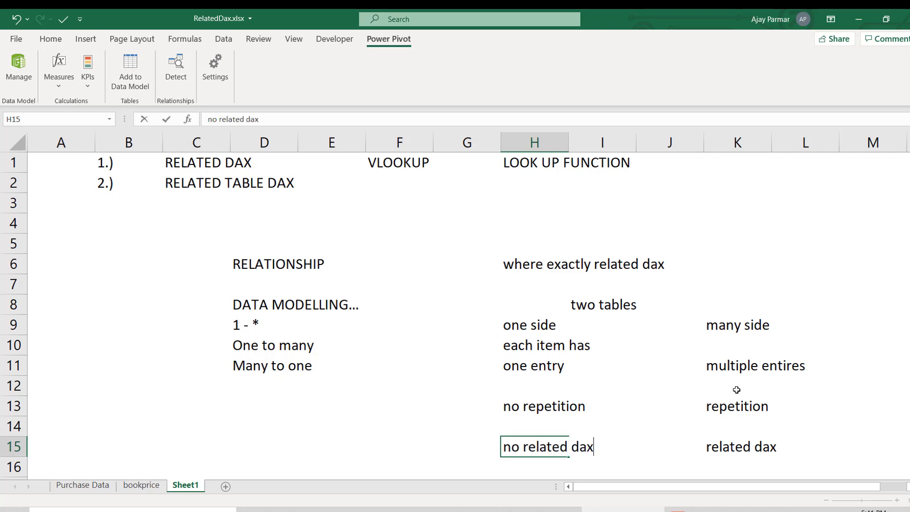
key("Return")
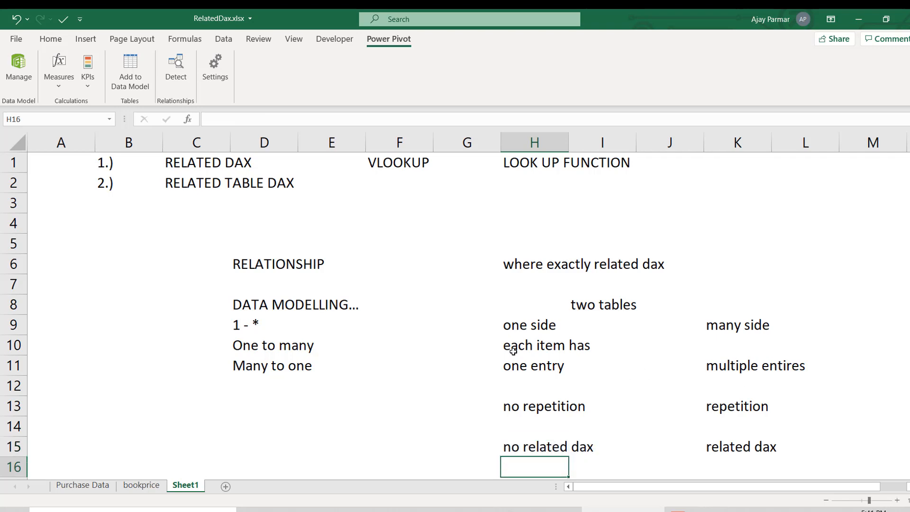
left_click(510, 350)
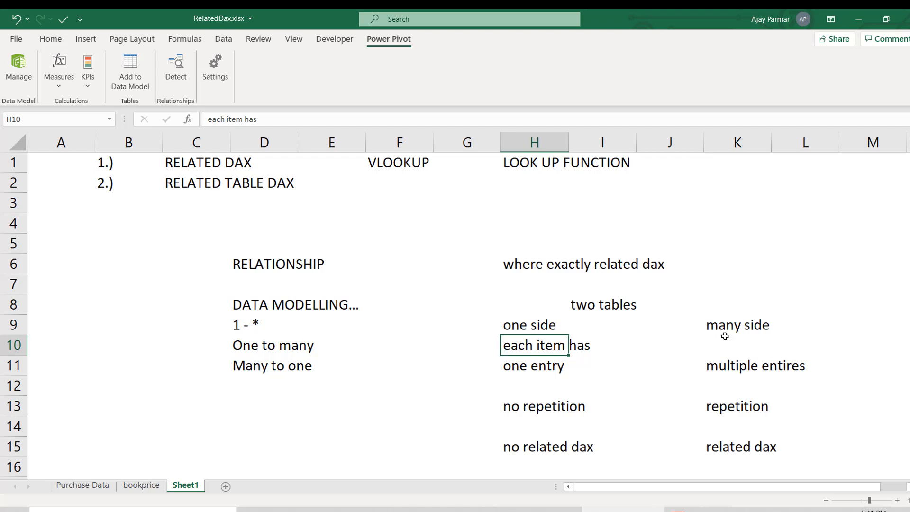
left_click(742, 336)
left_click(742, 444, "shift")
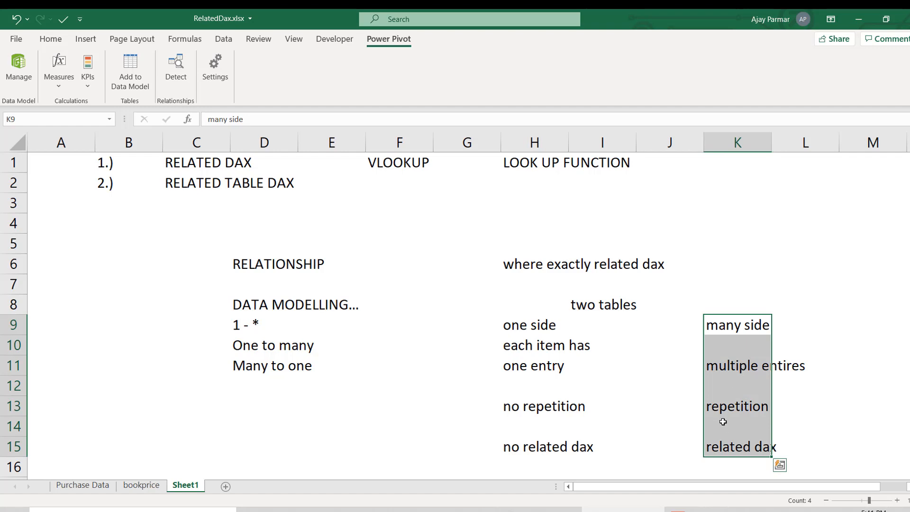
left_click(724, 417)
left_click(720, 407)
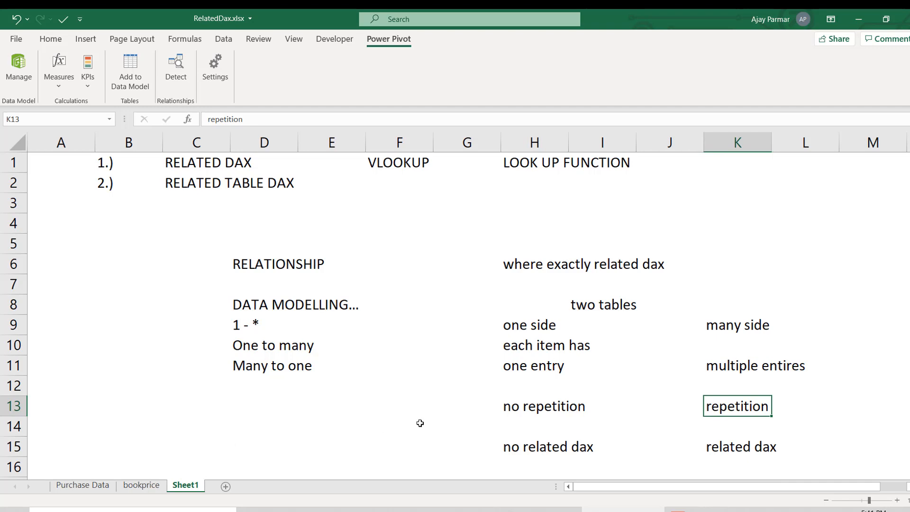
- Switch to the Power Pivot window and compare the CustPurchase and AuthNamelist tables, ending on AuthNamelist
left_click(21, 64)
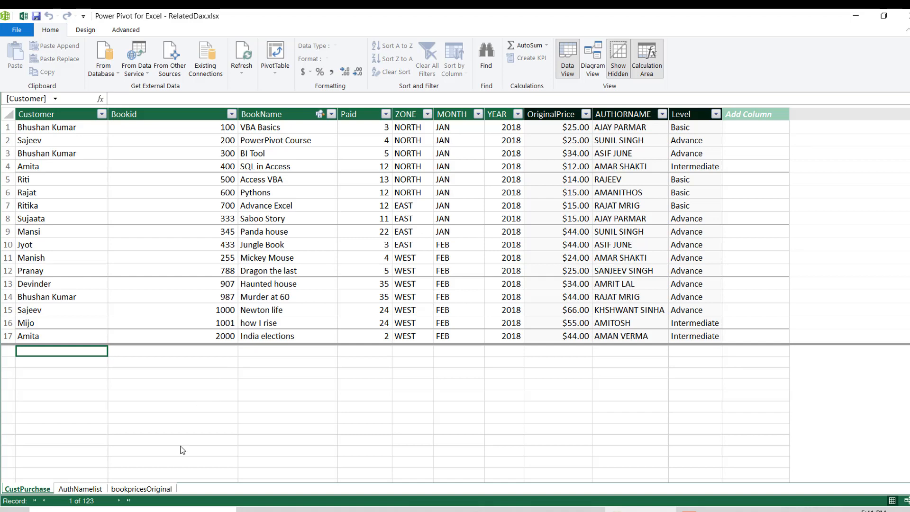
left_click(85, 492)
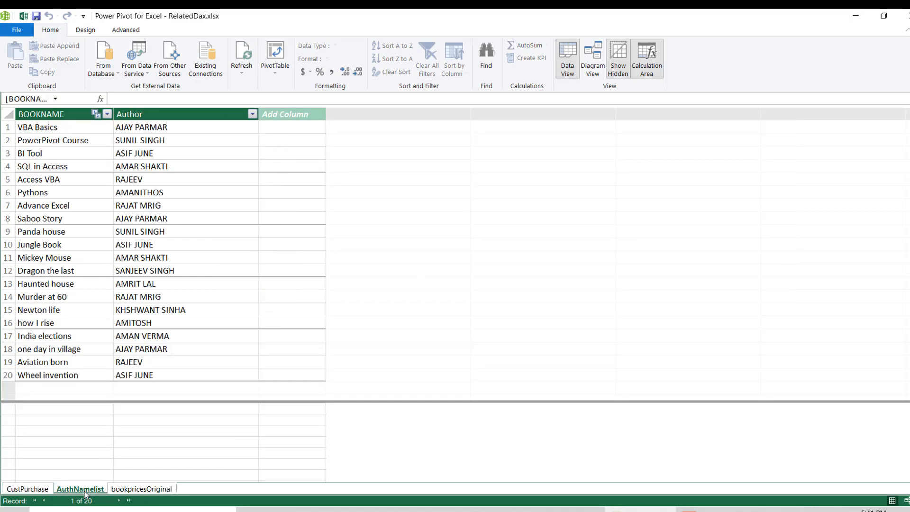
left_click(40, 492)
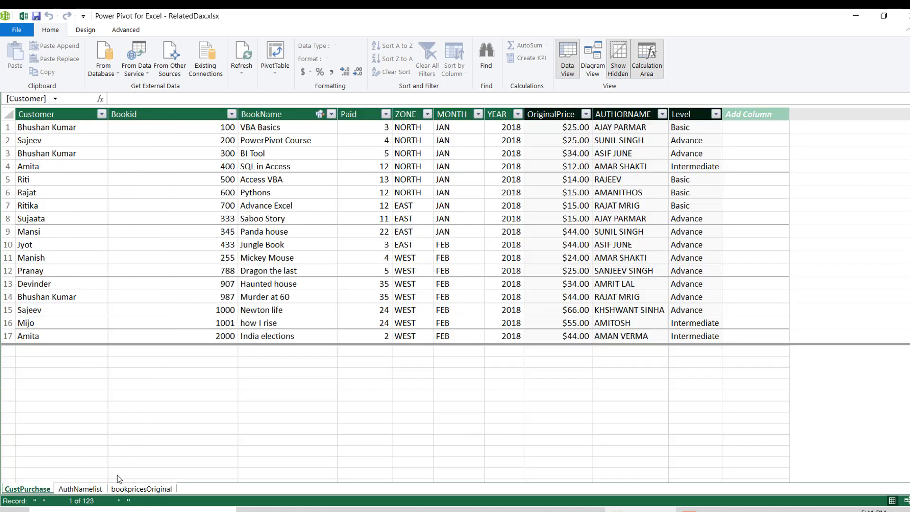
left_click(89, 487)
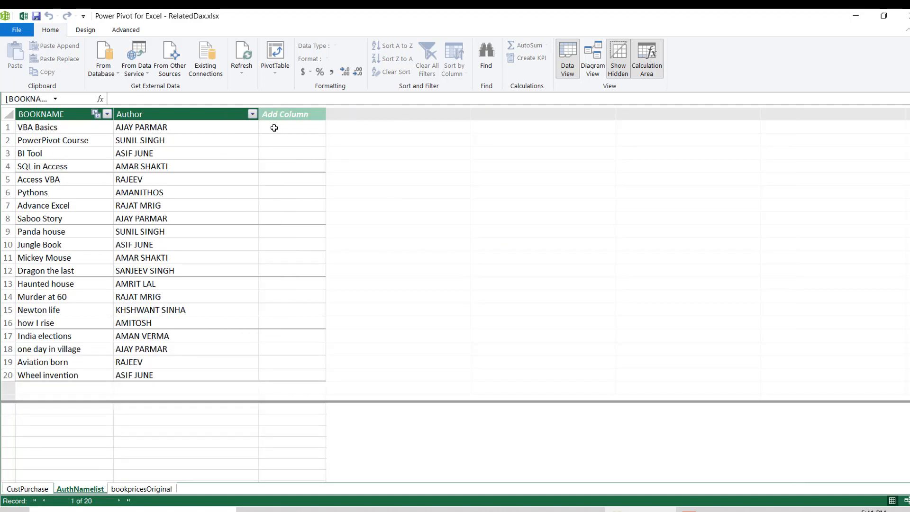
- Try to add a calculated column named zonename to the AuthNamelist table using the RELATED function
left_click(274, 128)
type("zonenam")
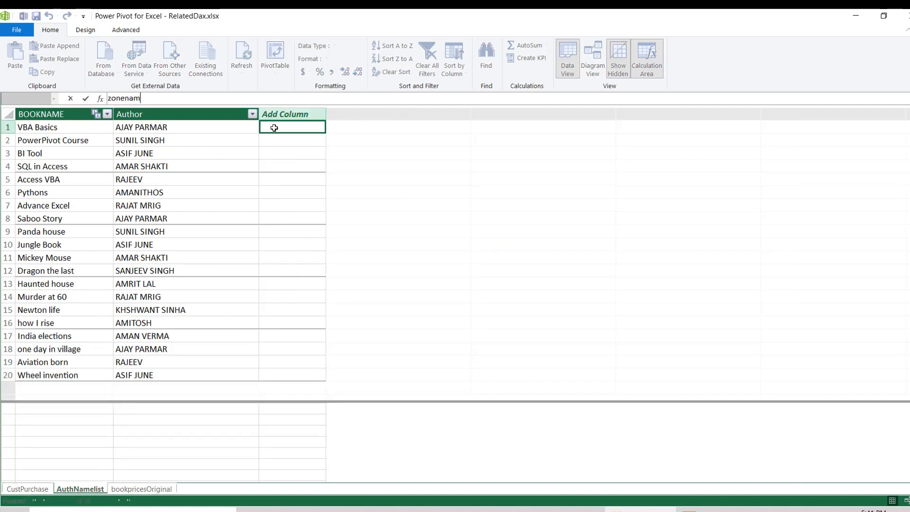
type("e:=r")
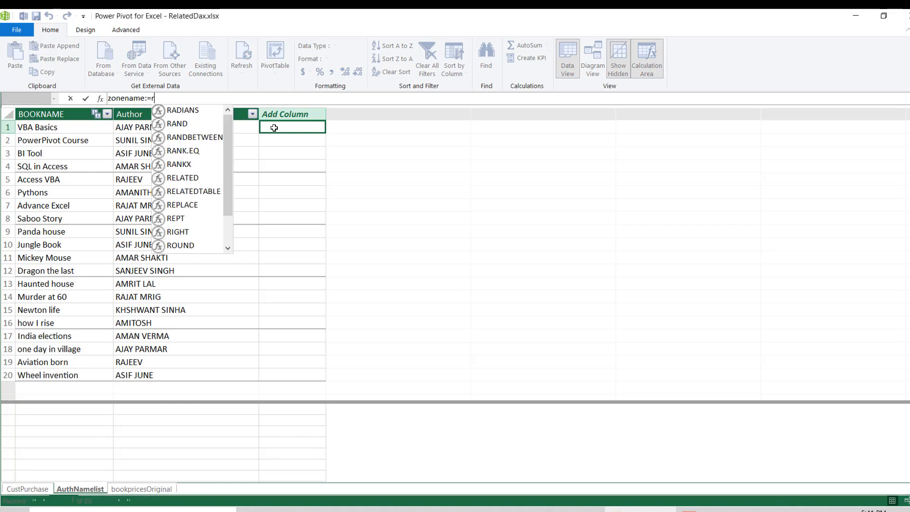
key("BackSpace")
type("ea")
key("BackSpace")
key("BackSpace")
type("related")
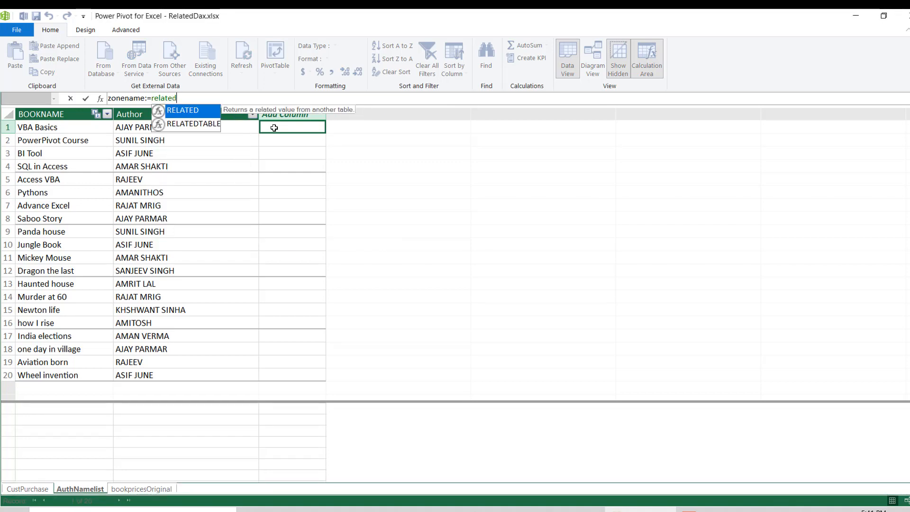
key("Tab")
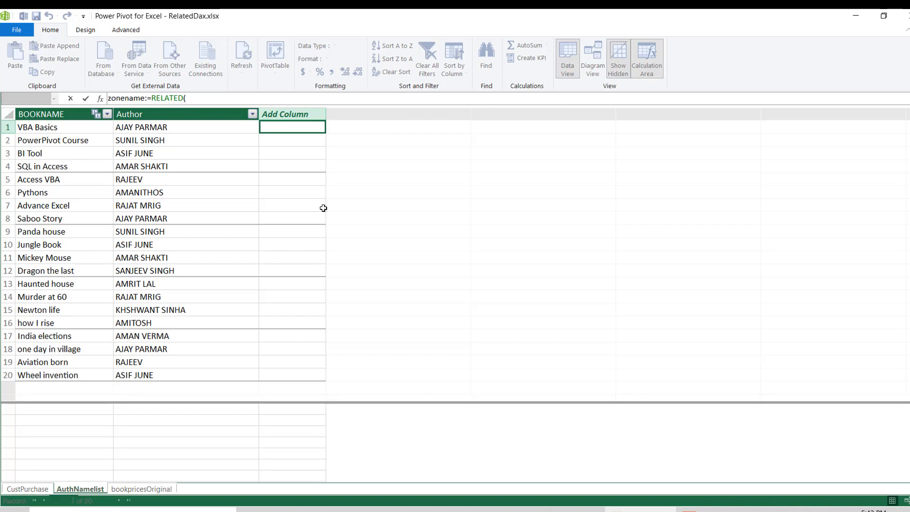
key("Escape")
left_click(278, 207)
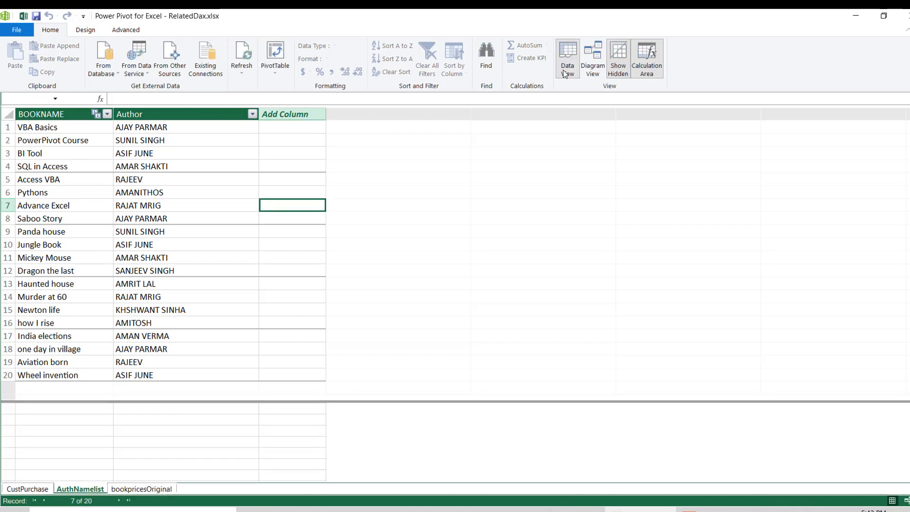
- Examine the relationships between the three tables in the diagram view, and return to the first empty new-column cell of AuthNamelist
left_click(593, 73)
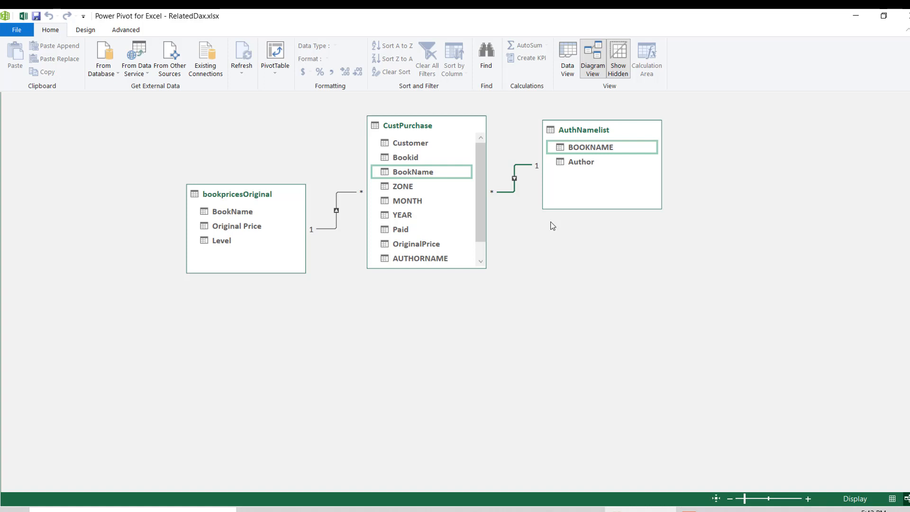
left_click(567, 71)
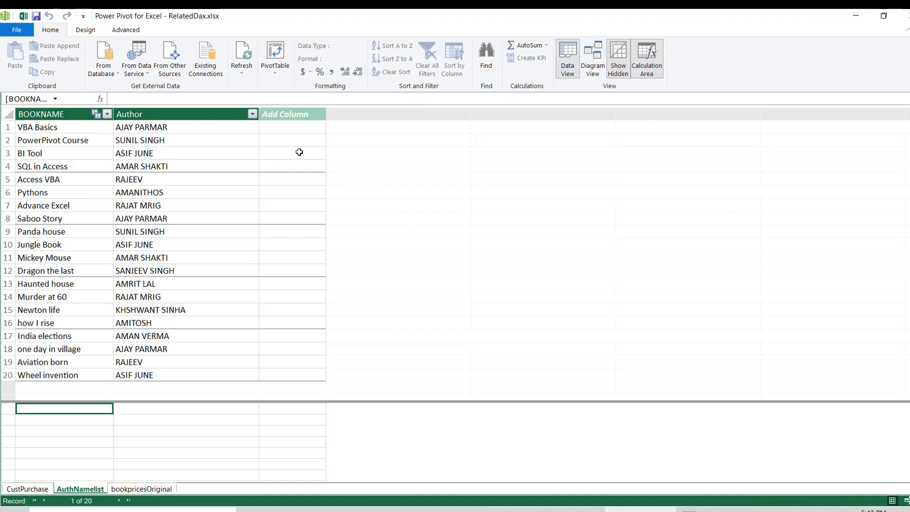
left_click(283, 129)
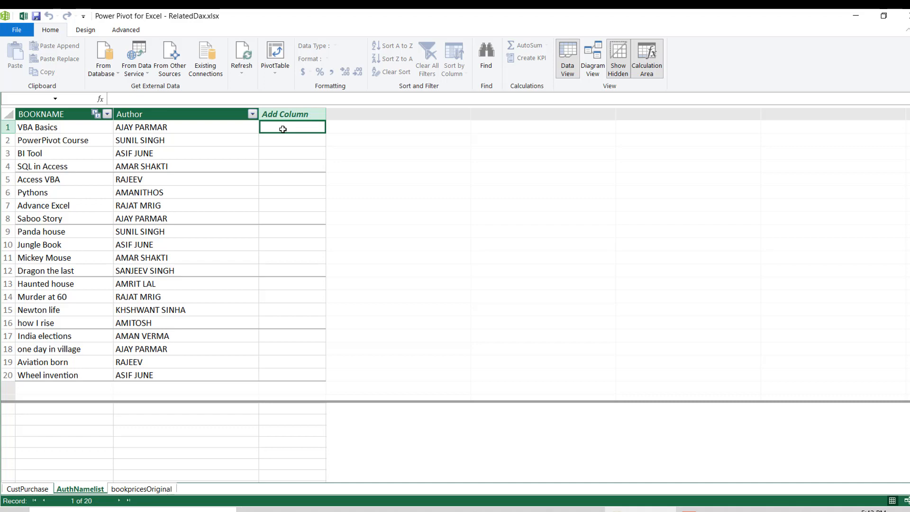
- Review the RELATED formulas behind the AUTHORNAME and Level calculated columns of the CustPurchase table
left_click(84, 128)
left_click(307, 124)
left_click(28, 489)
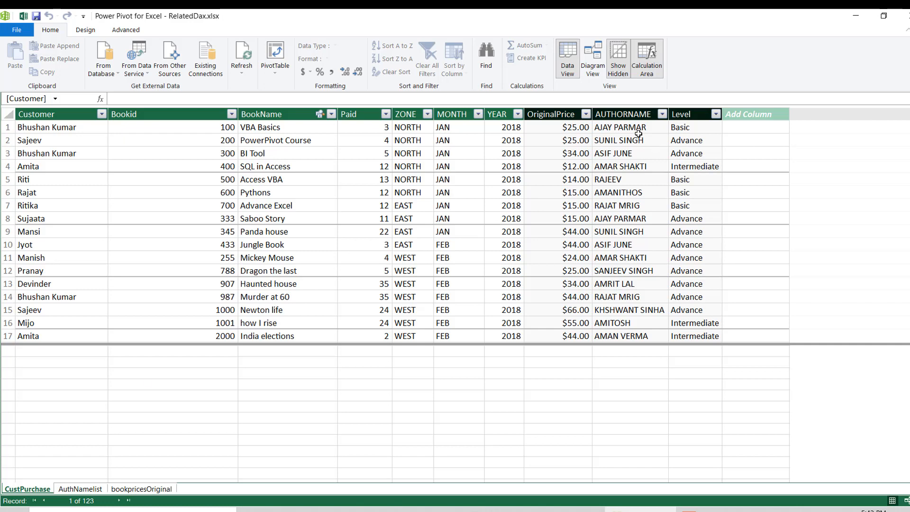
left_click(638, 135)
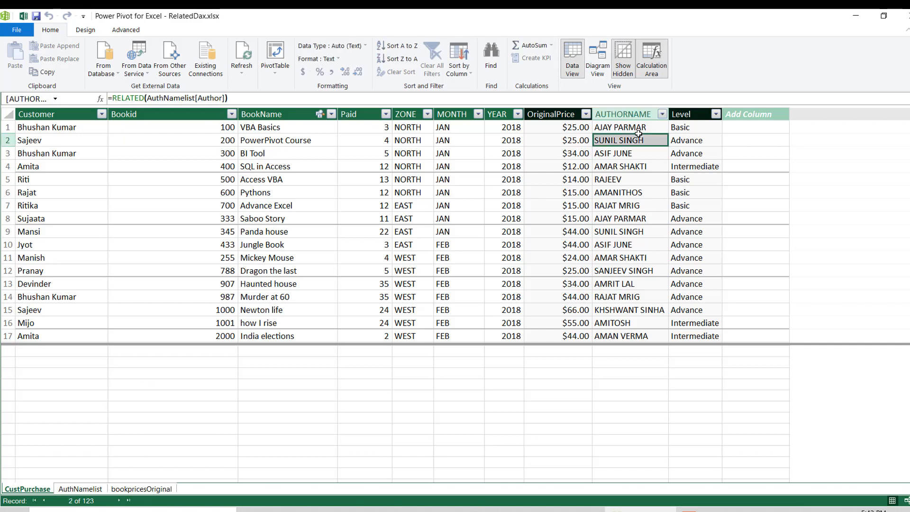
left_click(694, 127)
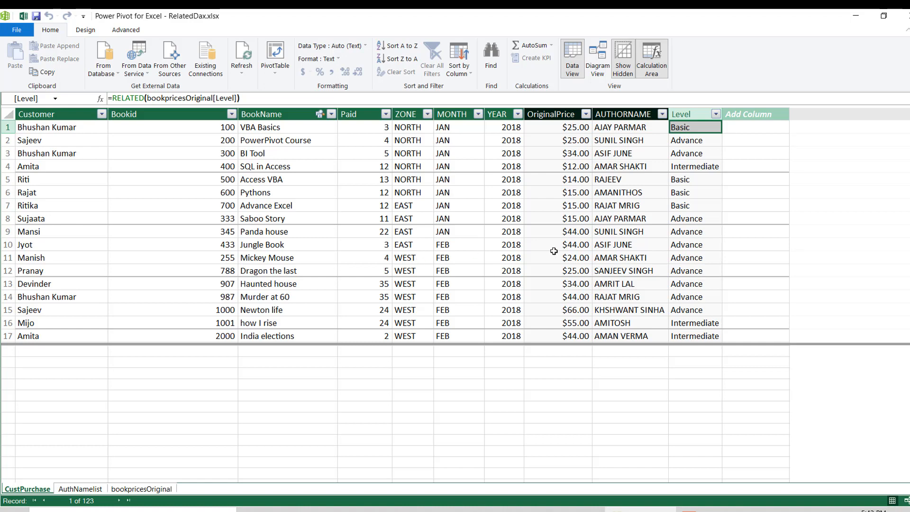
left_click(610, 157)
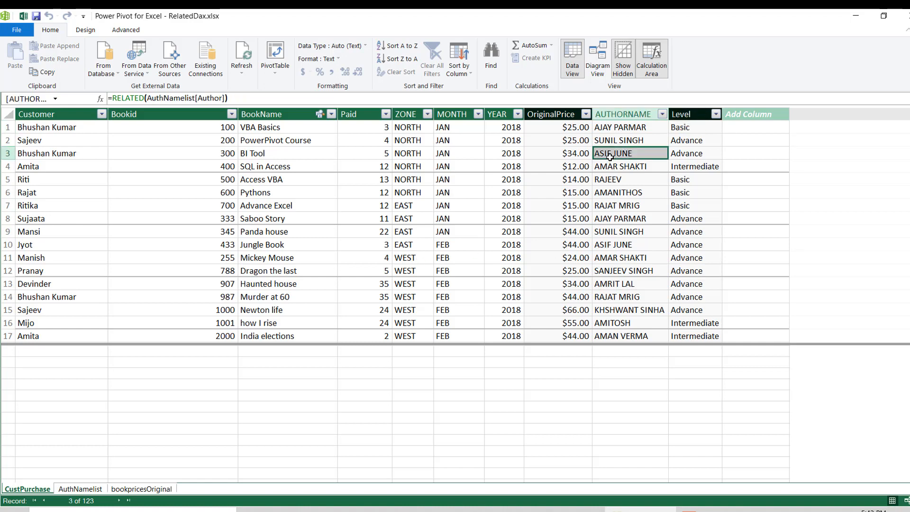
left_click(620, 127)
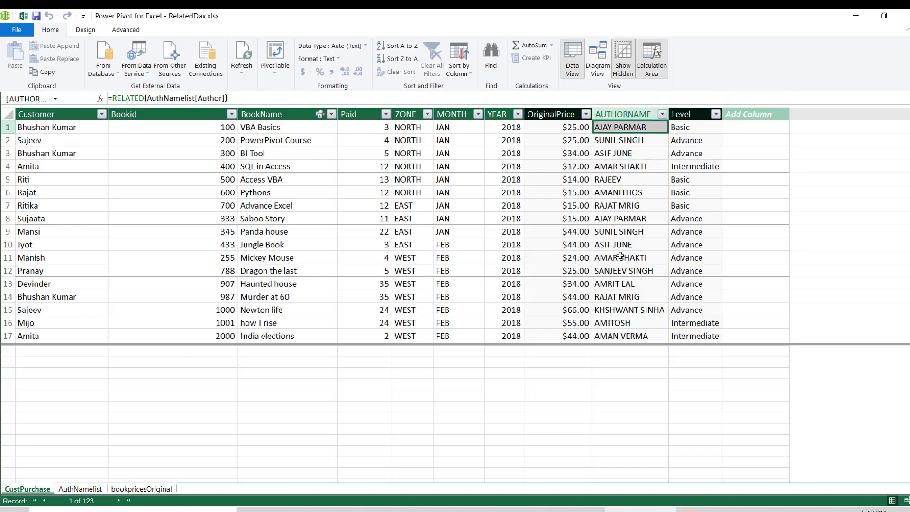
left_click(612, 340)
left_click(613, 131)
left_click(617, 167)
left_click(620, 193)
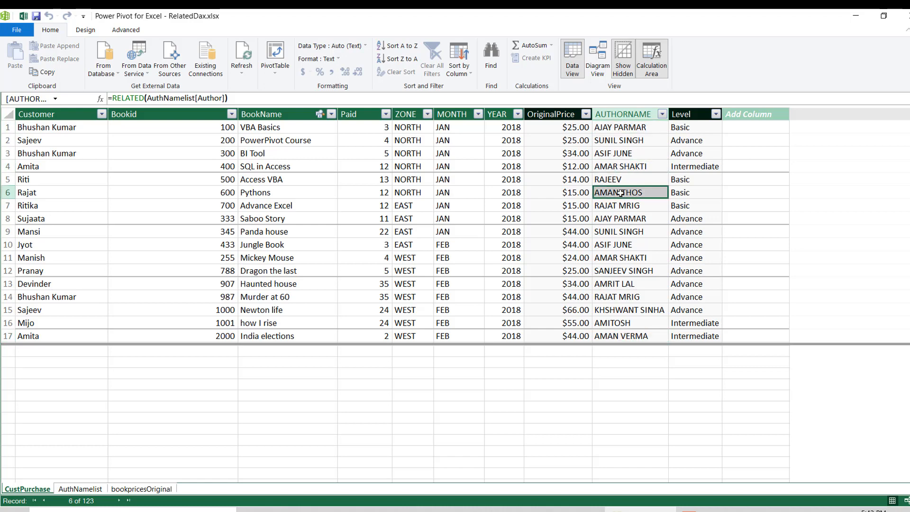
left_click(625, 139)
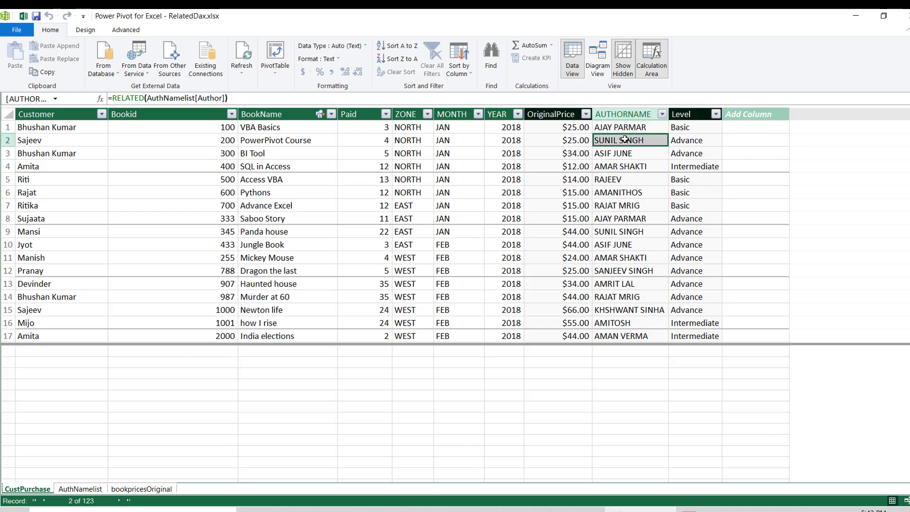
left_click(626, 205)
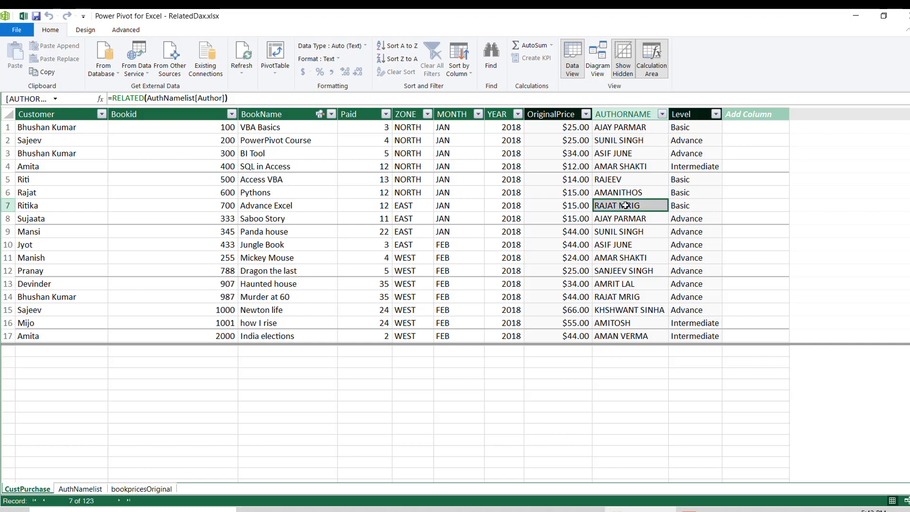
left_click(622, 131)
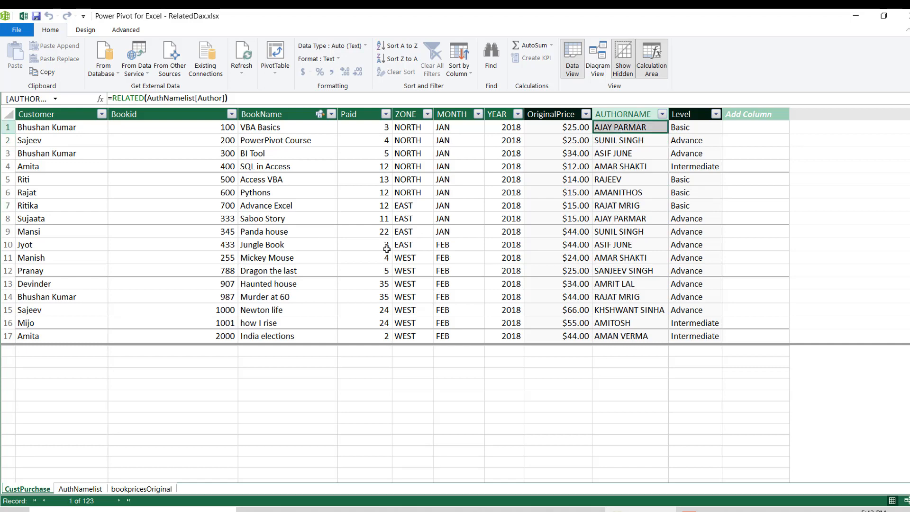
left_click(624, 190)
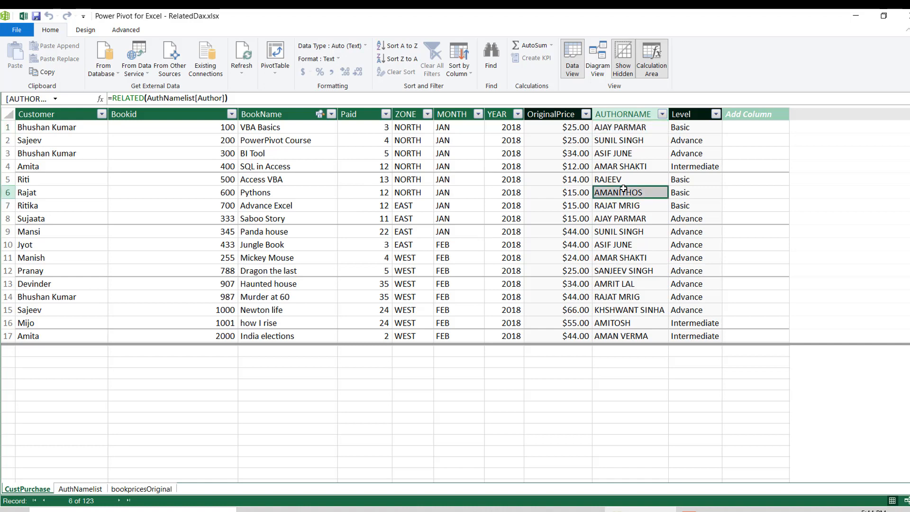
left_click(628, 127)
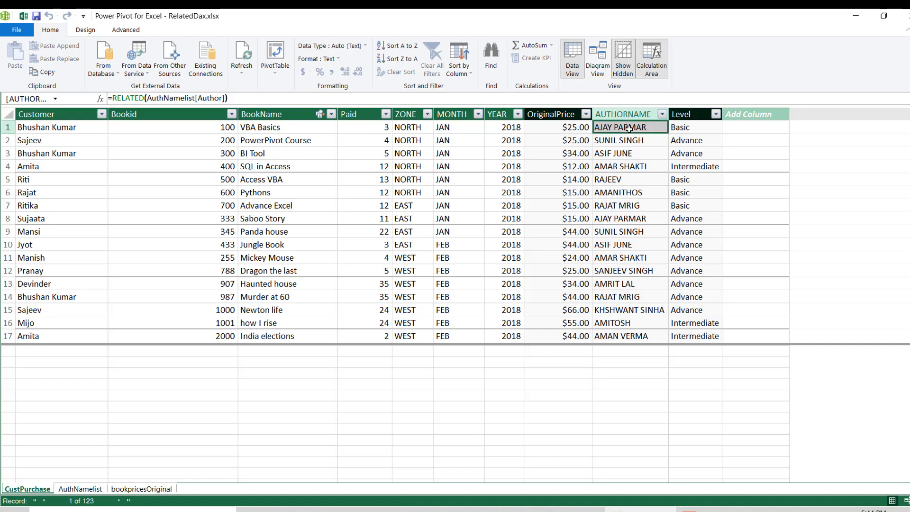
key("Down")
key("Right")
key("Down")
key("Down")
key("Down")
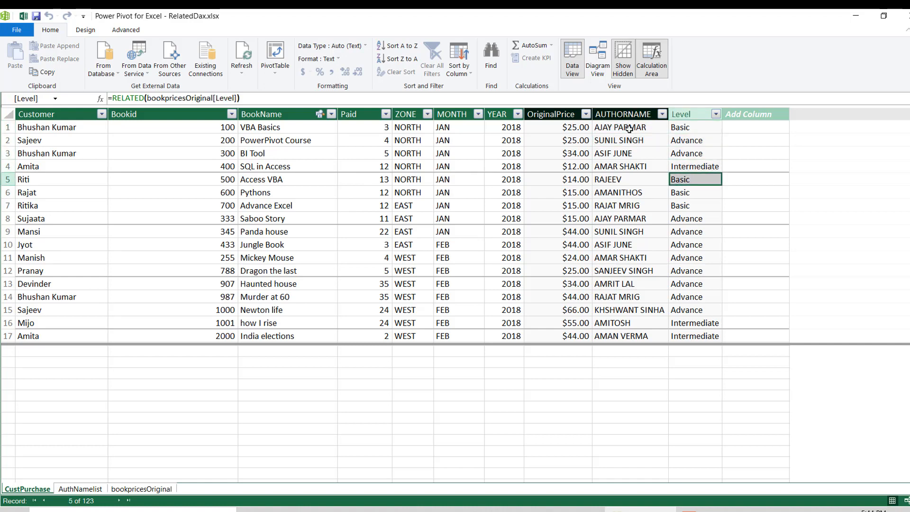
key("Left")
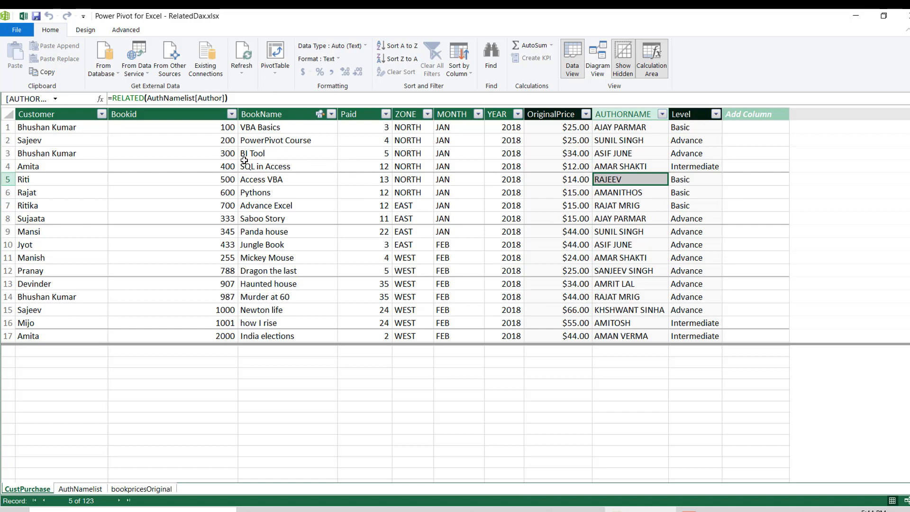
- Create a PivotTable from the data model on a new worksheet
left_click(243, 74)
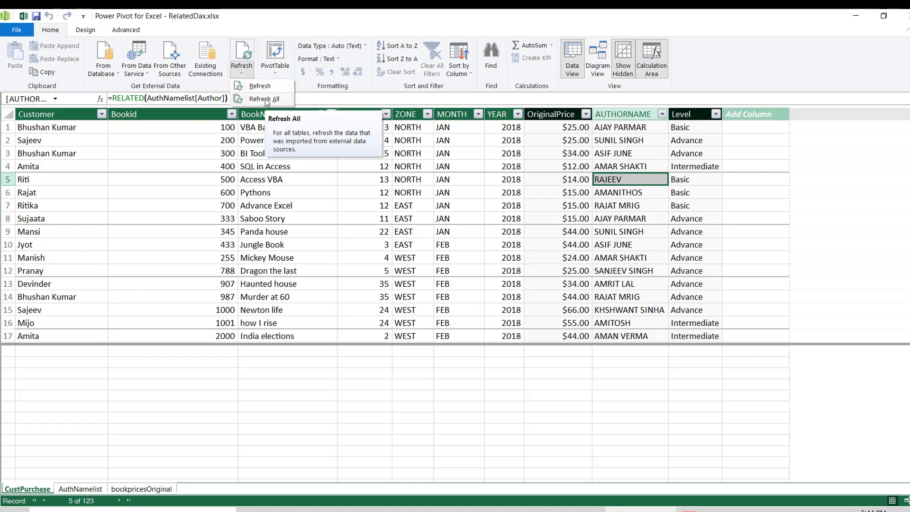
left_click(275, 70)
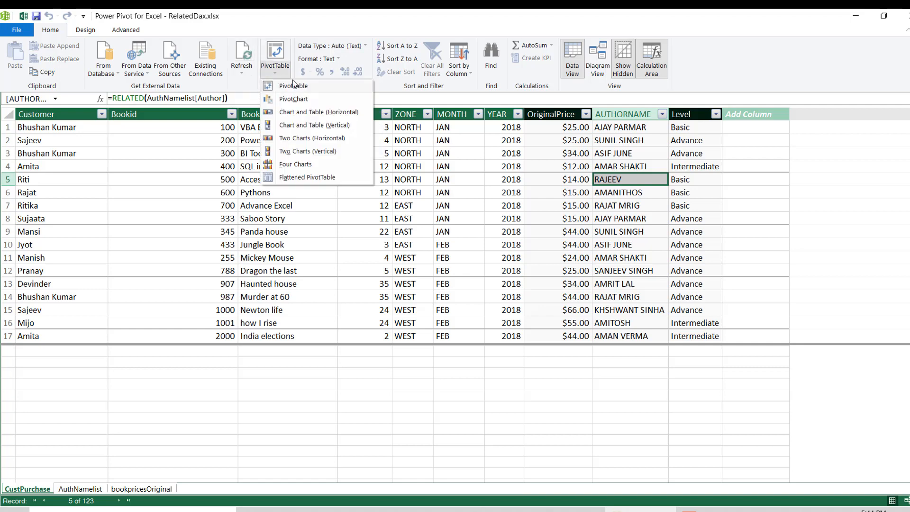
left_click(302, 87)
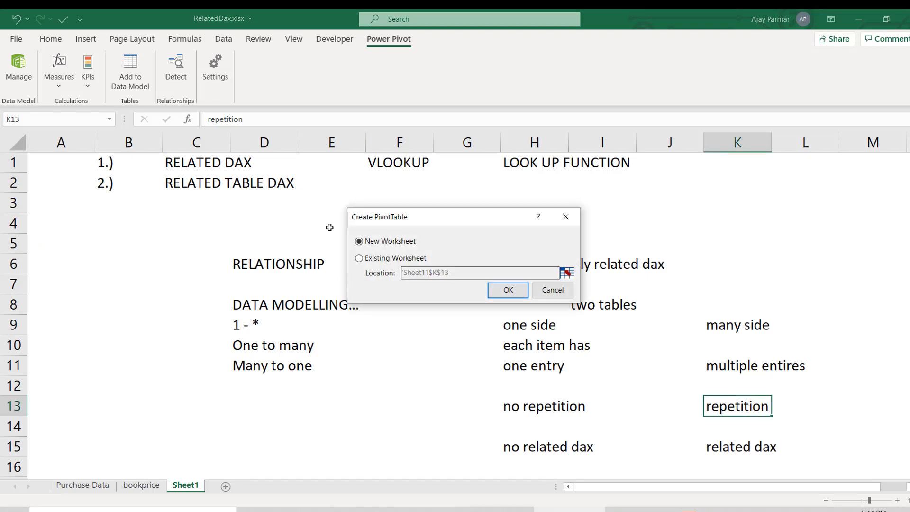
left_click(508, 291)
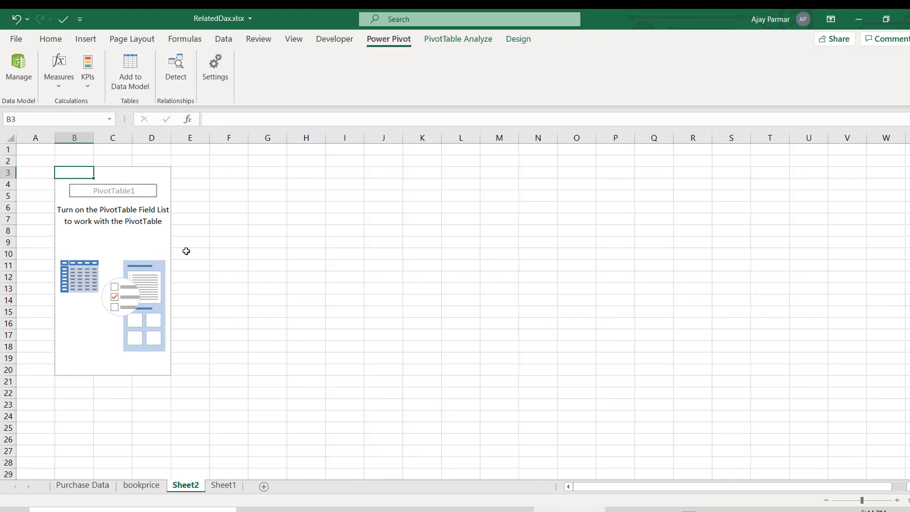
- Show the field list for the empty PivotTable and enlarge it so all three tables and the layout areas fit
left_click(114, 242)
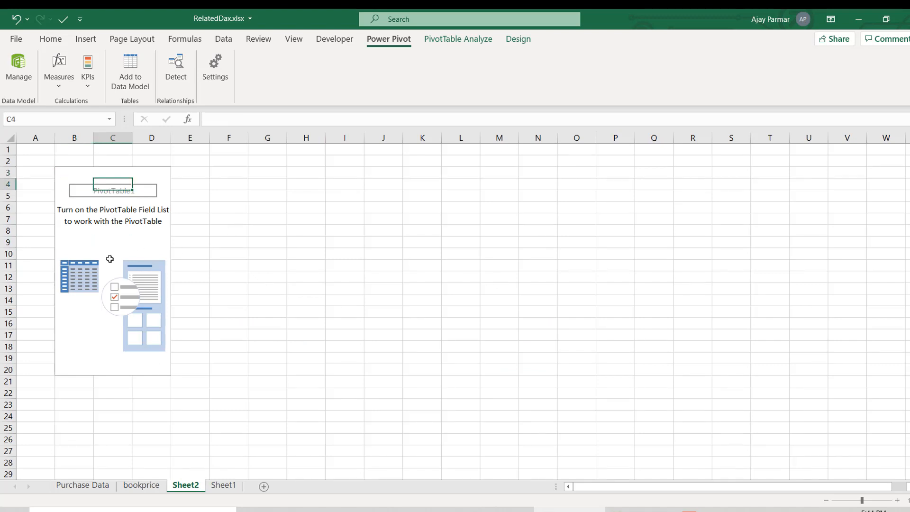
right_click(102, 241)
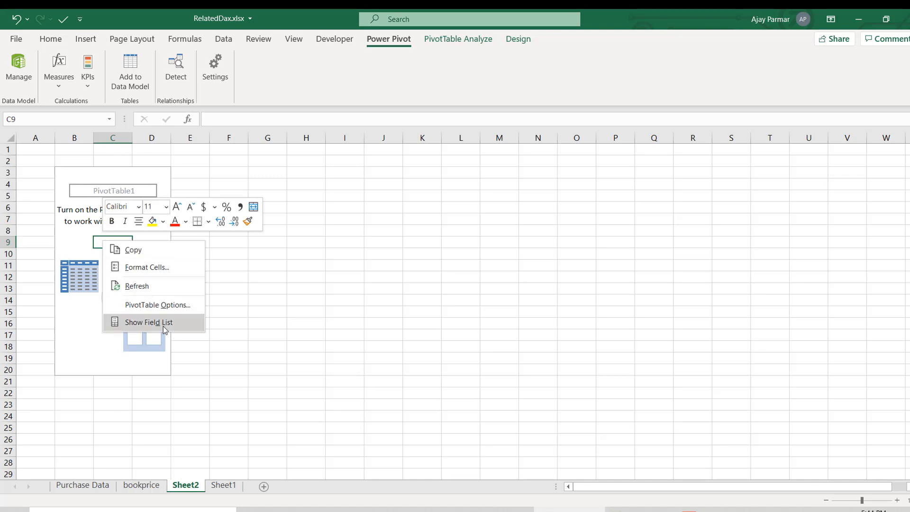
left_click(163, 326)
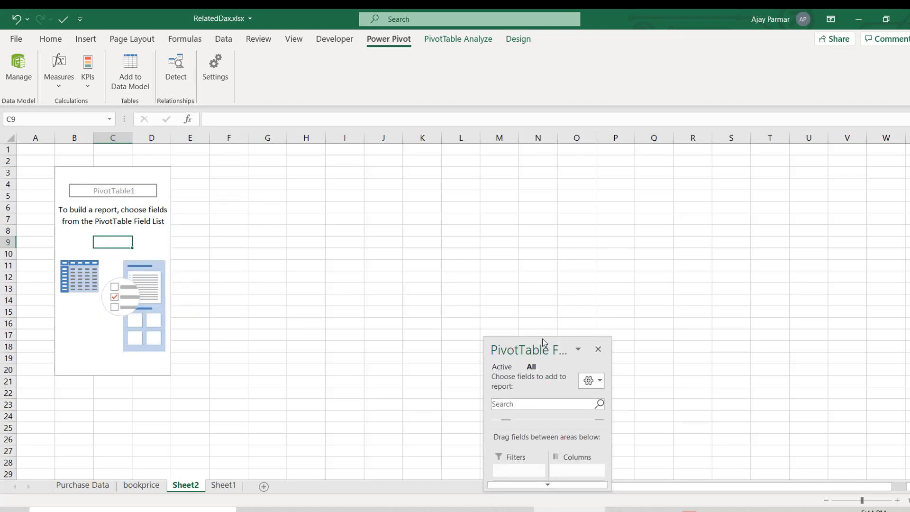
left_click_drag(543, 338, 543, 79)
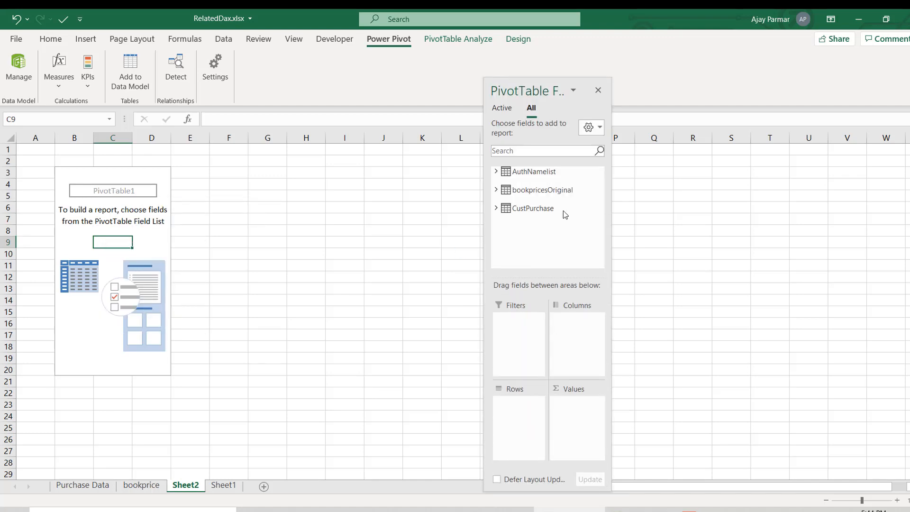
left_click_drag(613, 244, 706, 244)
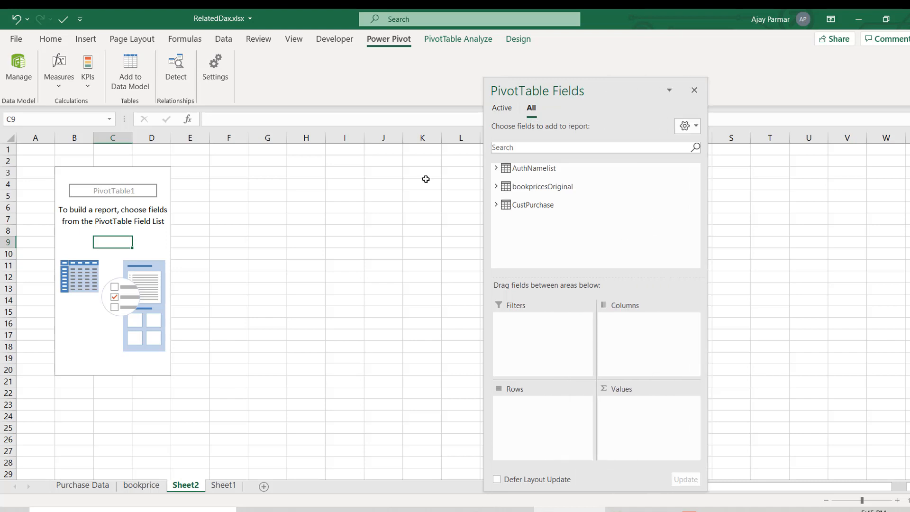
- Enter the question "total revenue earned /paid based on categories?" in cell H4, beside the empty PivotTable
left_click(385, 156)
left_click_drag(346, 183, 219, 98)
left_click(339, 177)
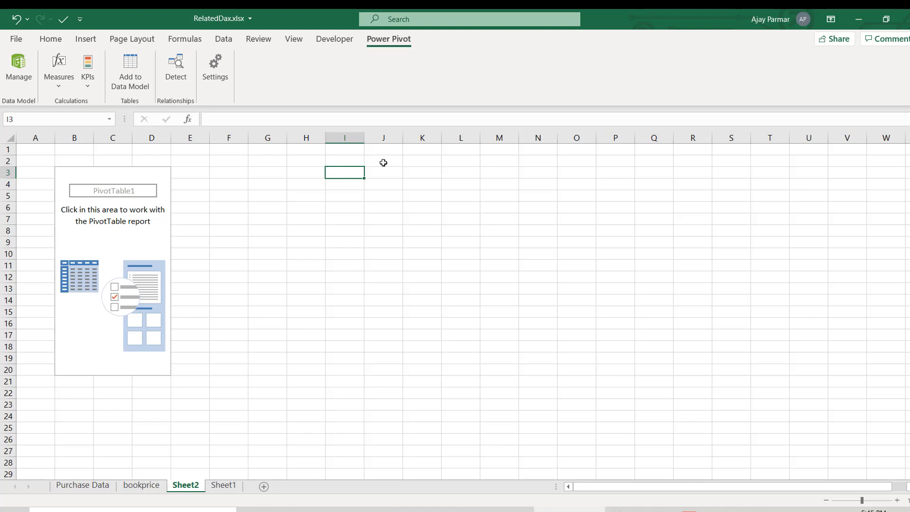
left_click(410, 170)
left_click(366, 169)
scroll(366, 169, "up", 4)
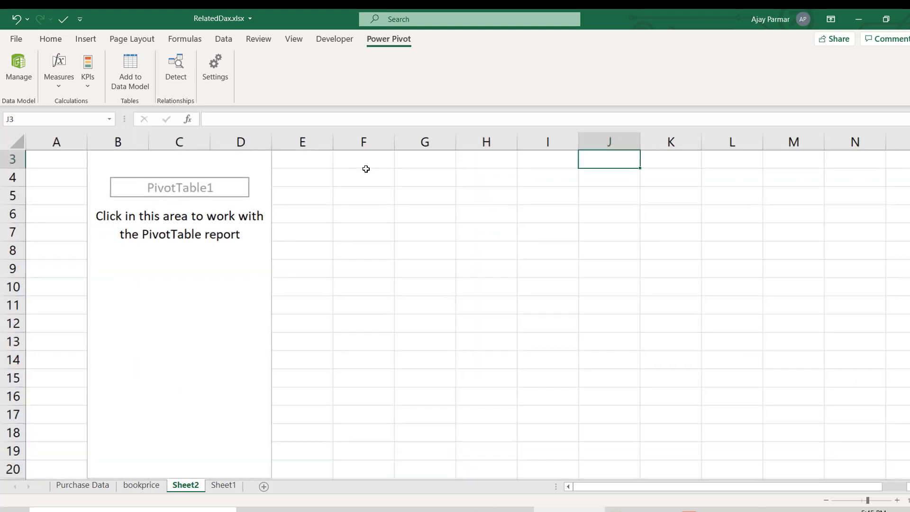
left_click(464, 175)
type("ta")
key("BackSpace")
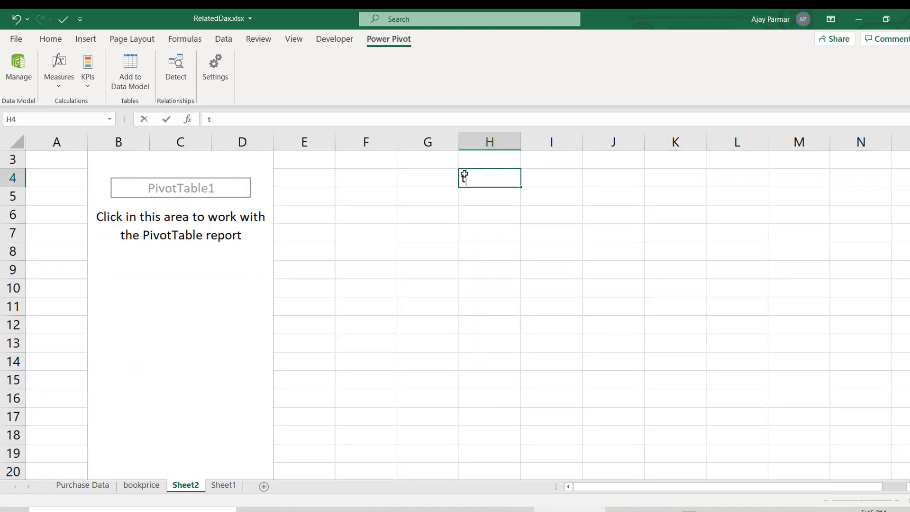
type("otal revenue ear")
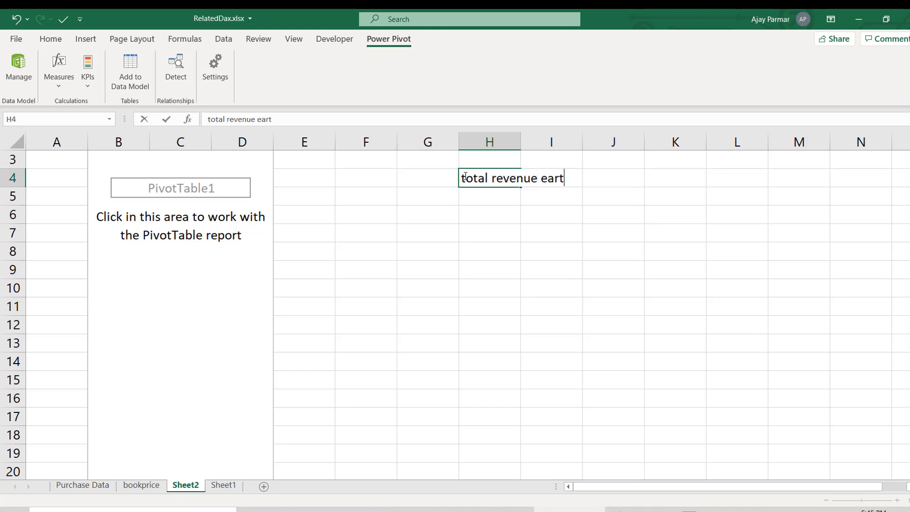
type("ned /paid")
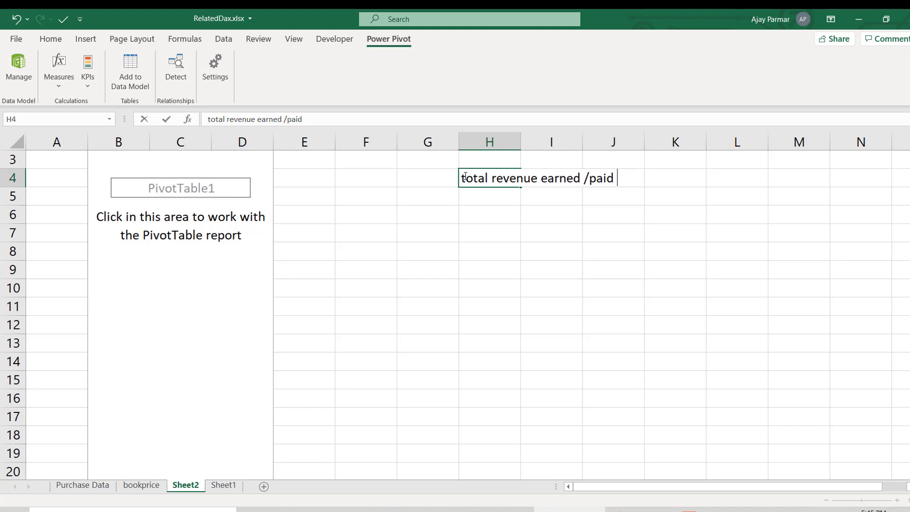
type(" based on")
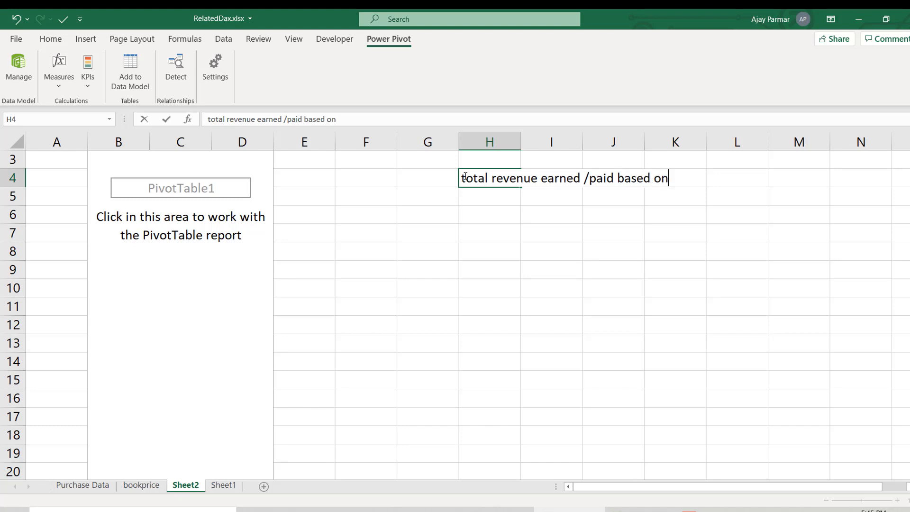
type(" categories?")
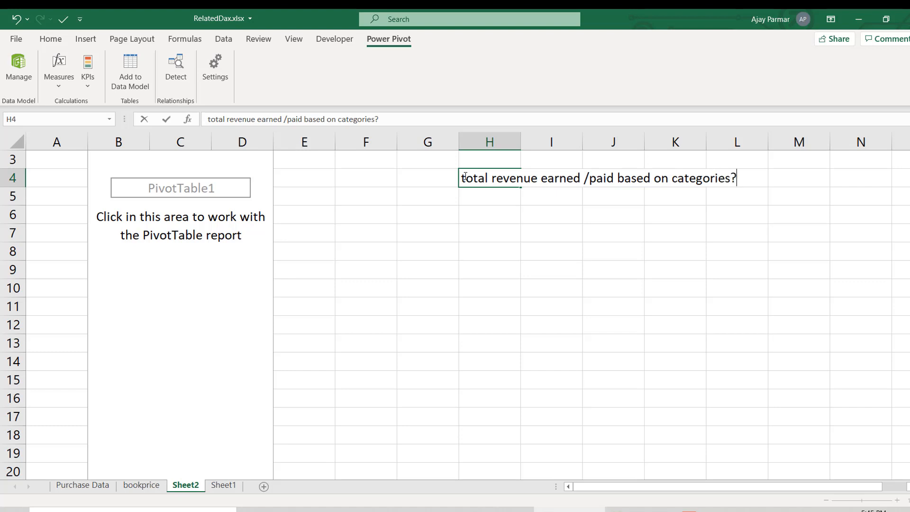
key("Return")
- List the categories "basic", "intermediate" and "advance" in cells H5 to H7 below the question
type("basic")
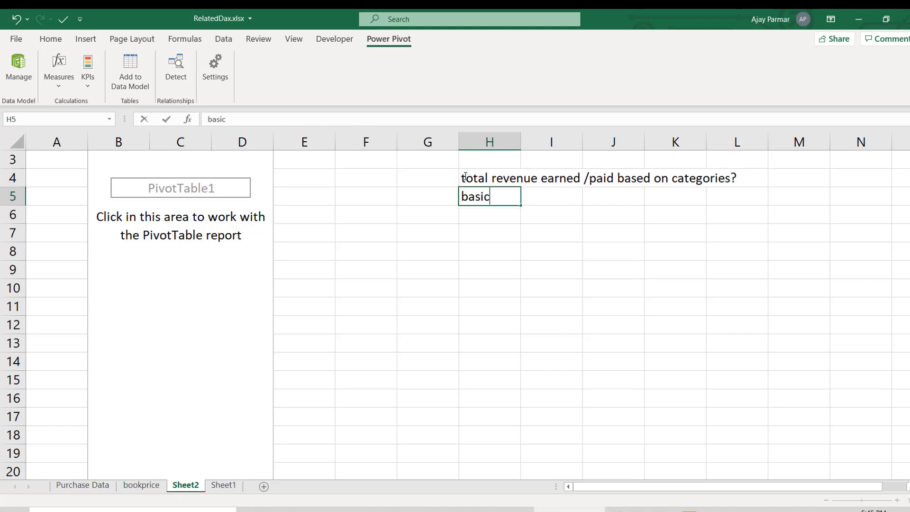
key("Return")
type("intermediate")
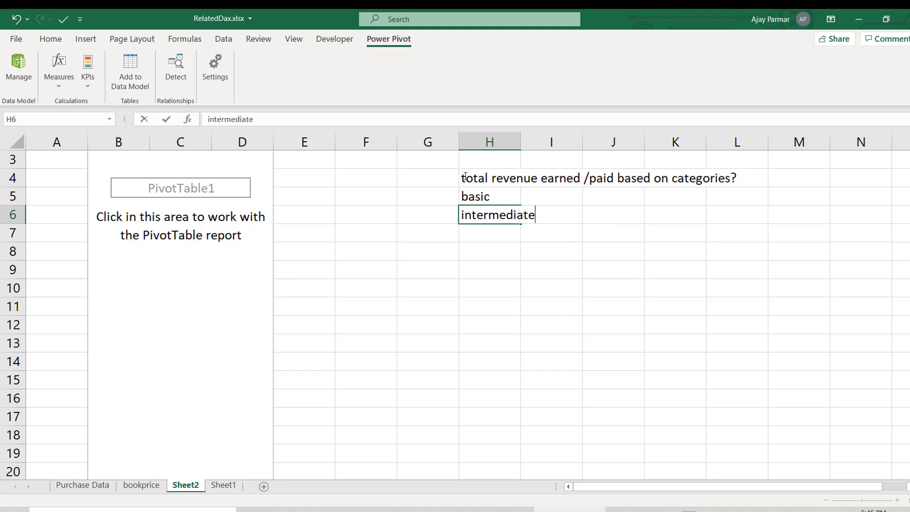
key("Return")
type("advance")
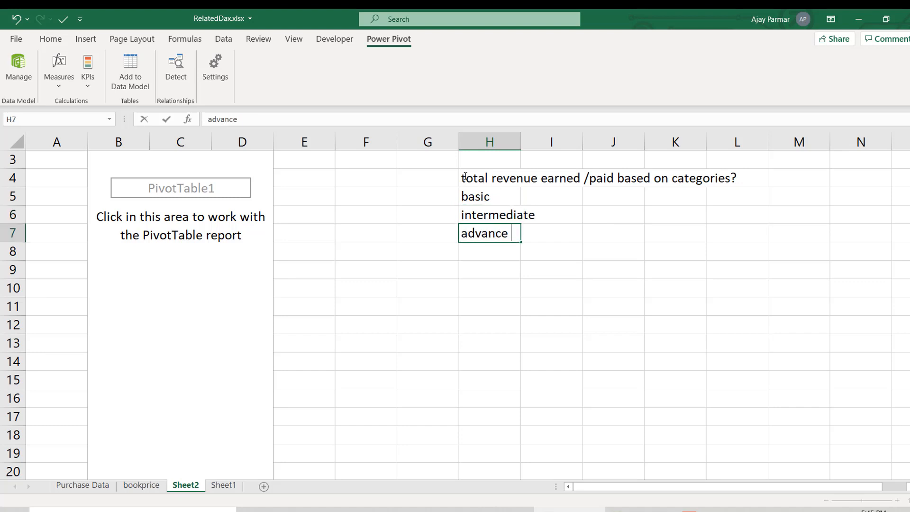
key("Return")
key("Up")
key("Up")
key("Up")
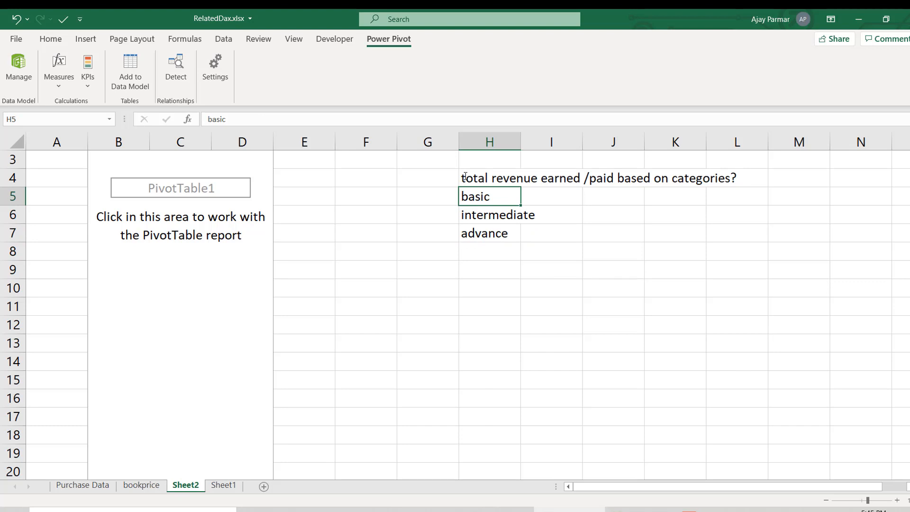
key("Down")
key("Down")
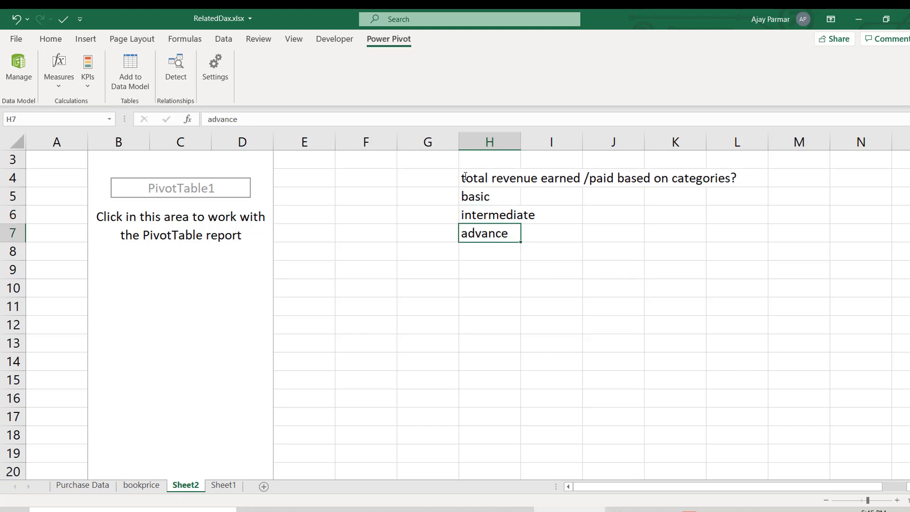
key("Down")
key("Down")
key("Down")
key("Down")
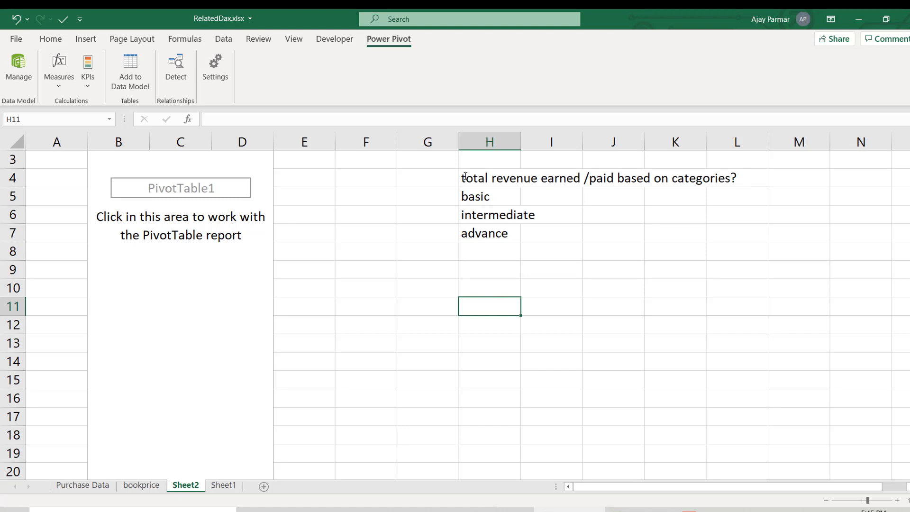
key("Up")
key("Down")
key("Up")
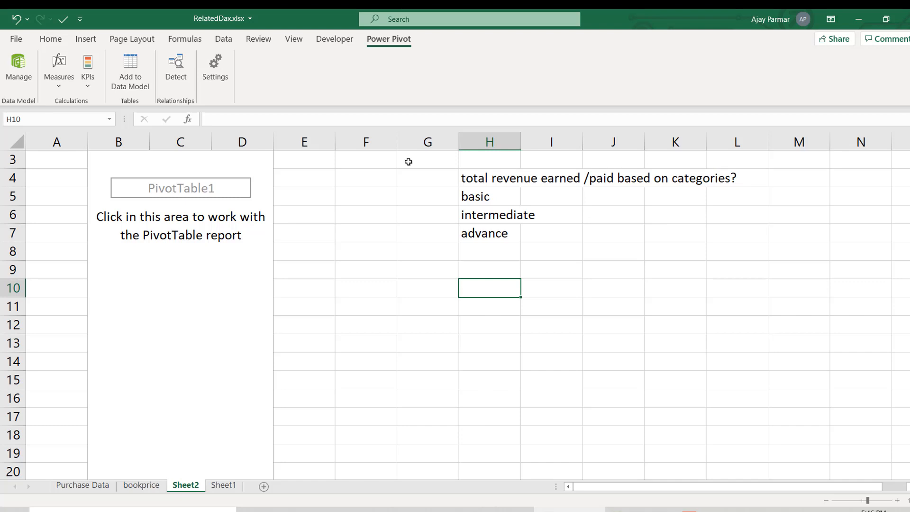
- Build the PivotTable from the CustPurchase table with AUTHORNAME as rows and the sum of Paid as values
right_click(104, 212)
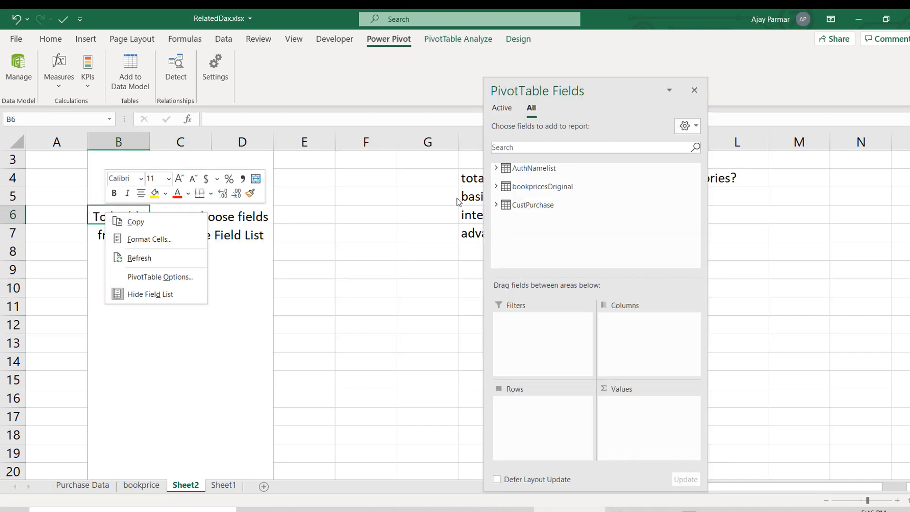
left_click(496, 206)
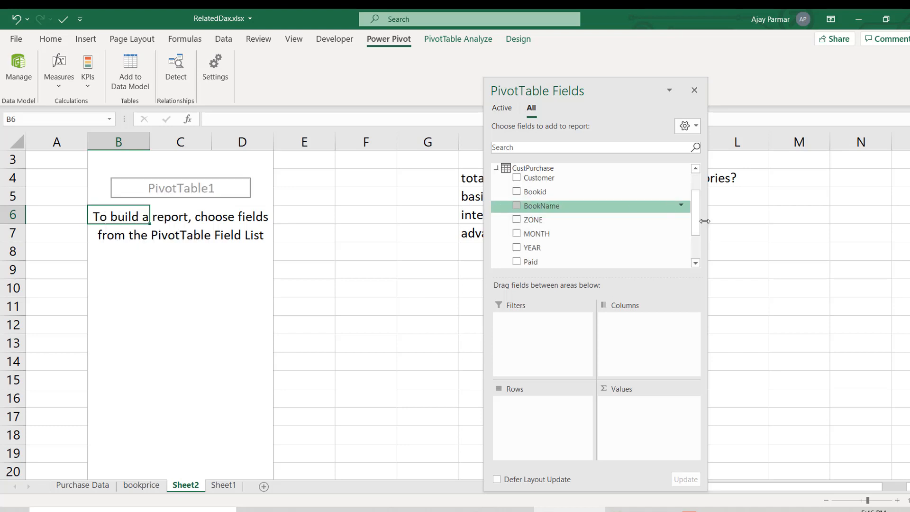
left_click_drag(698, 213, 698, 237)
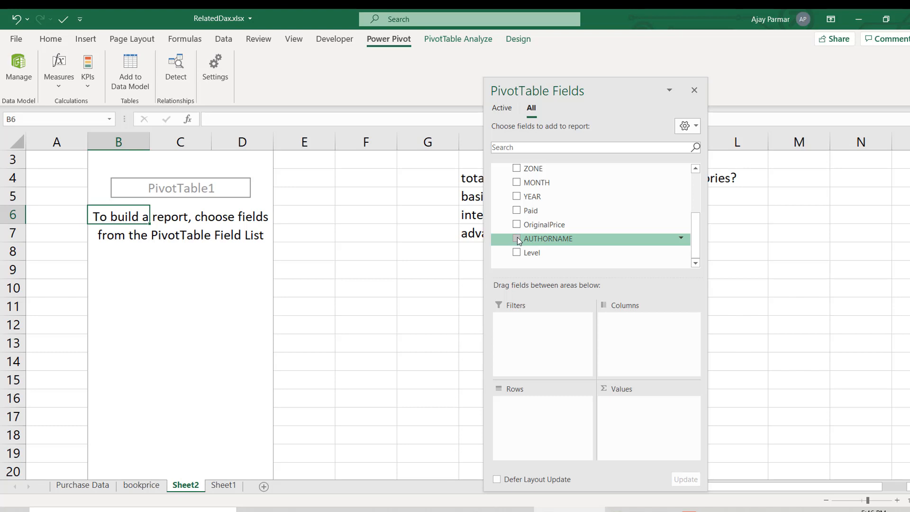
left_click_drag(689, 242, 540, 411)
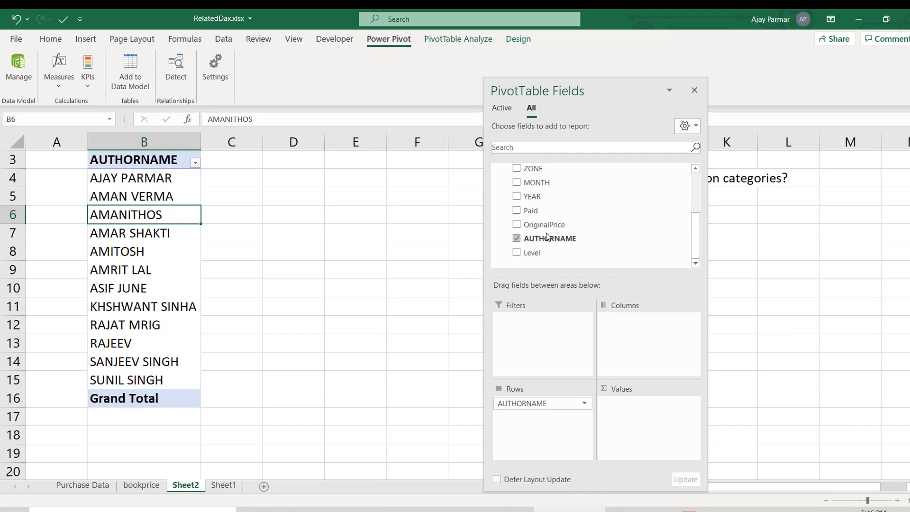
left_click_drag(526, 210, 630, 417)
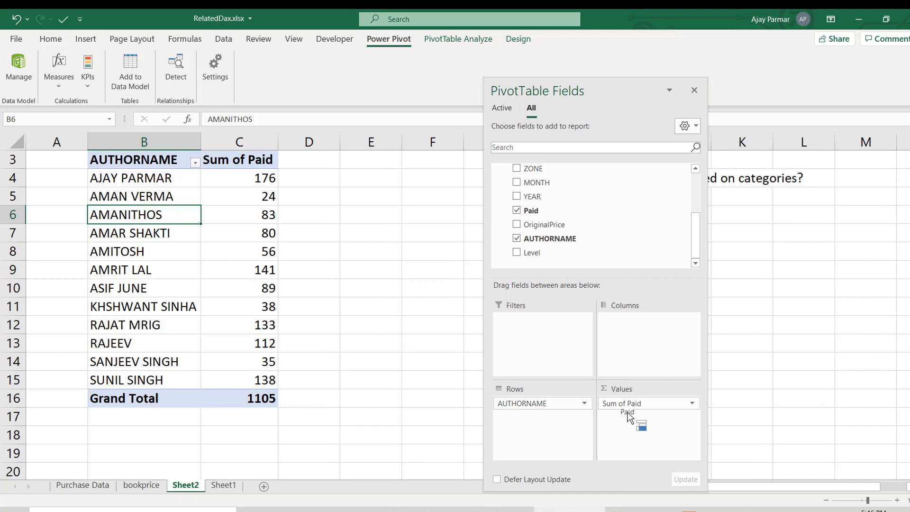
left_click(240, 175)
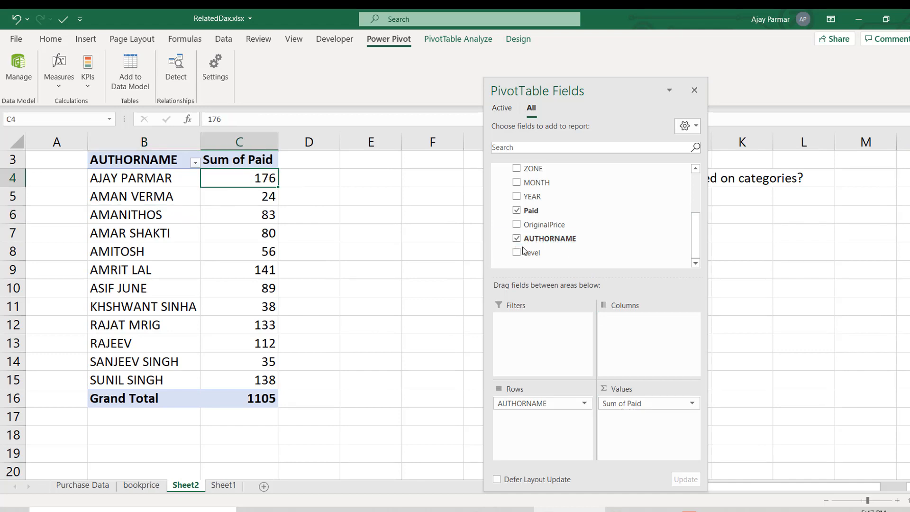
- Split the authors' paid totals by Level across the PivotTable columns and close the field list
left_click_drag(518, 251, 630, 341)
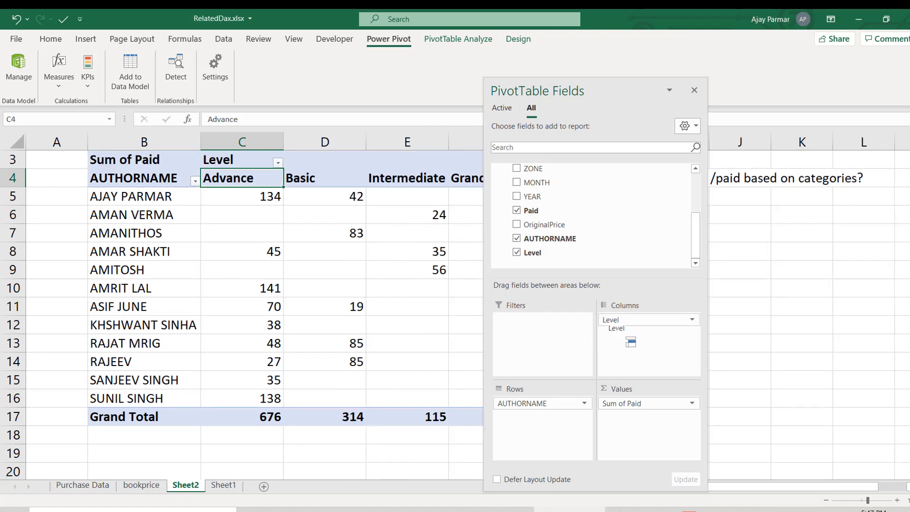
left_click(232, 195)
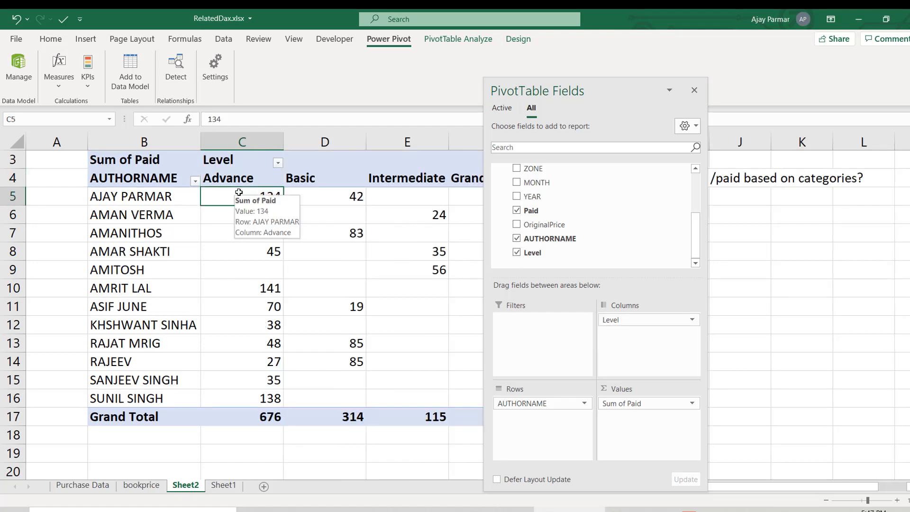
left_click(695, 90)
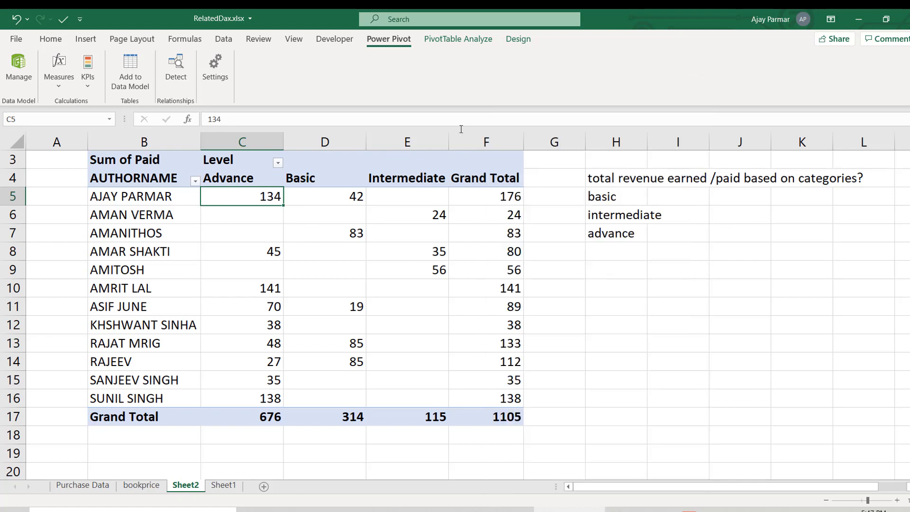
- Show the PivotTable field list again and remove Level from the columns
right_click(254, 197)
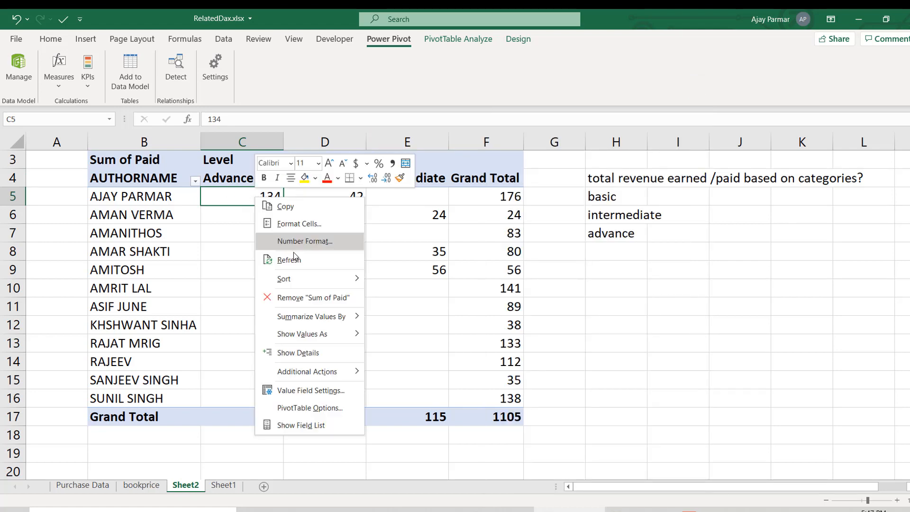
left_click(300, 425)
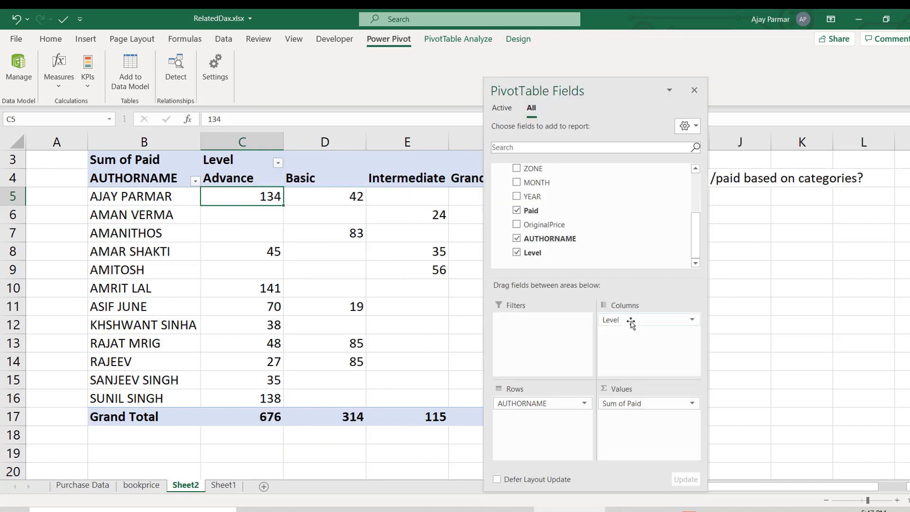
left_click_drag(631, 322, 196, 209)
left_click(196, 209)
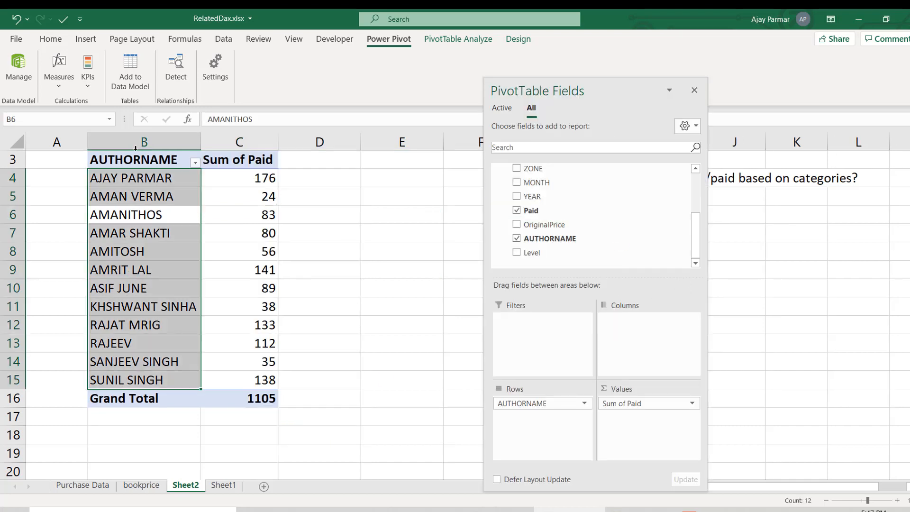
- Close the field list and insert a slicer for the Level field of CustPurchase
left_click(90, 38)
left_click(693, 91)
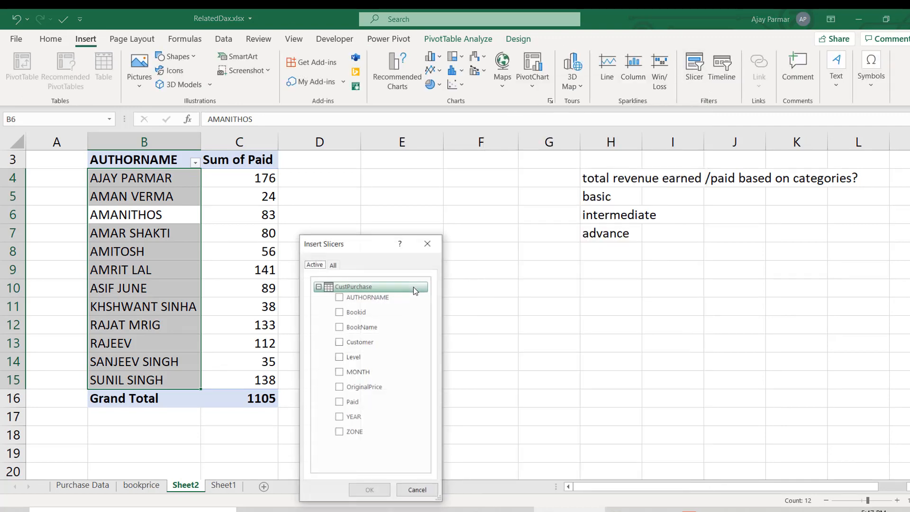
left_click_drag(416, 236, 588, 129)
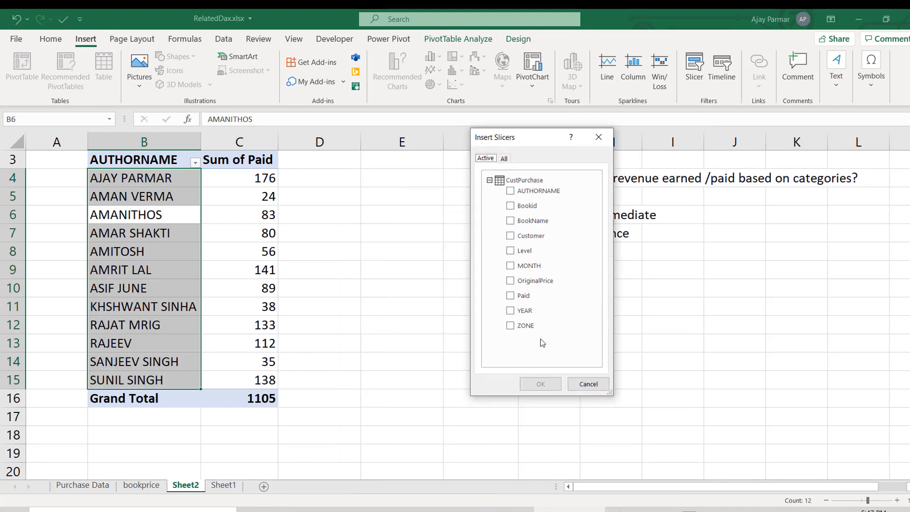
left_click(512, 254)
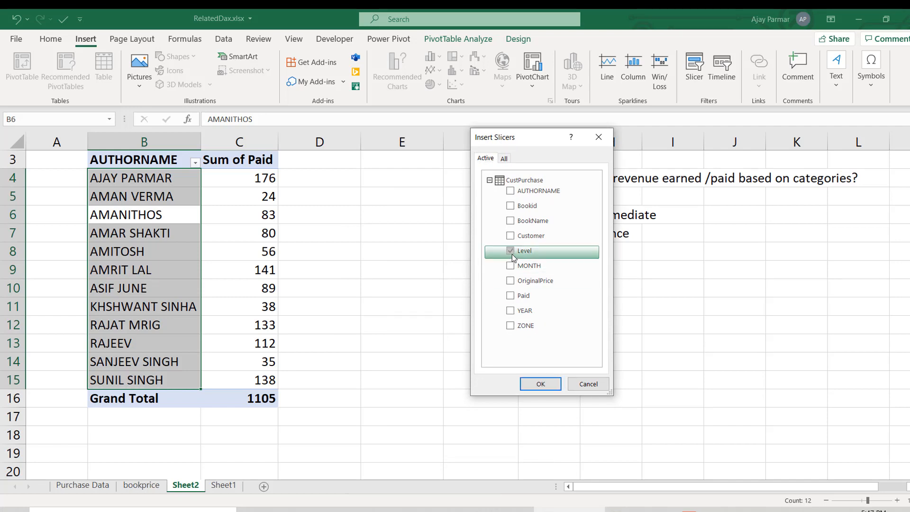
left_click(546, 384)
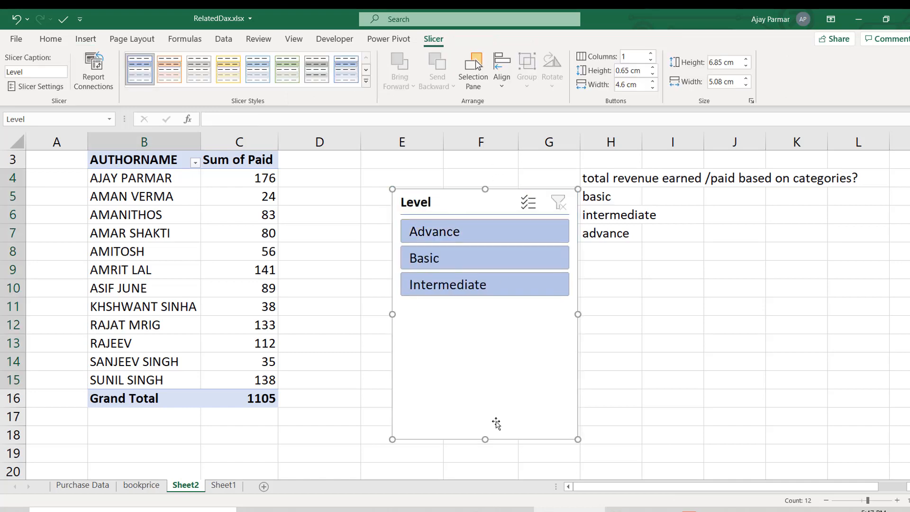
- Shrink the Level slicer to about 3.7 cm high and 4.4 cm wide and move it up beside the PivotTable
left_click_drag(483, 440, 487, 324)
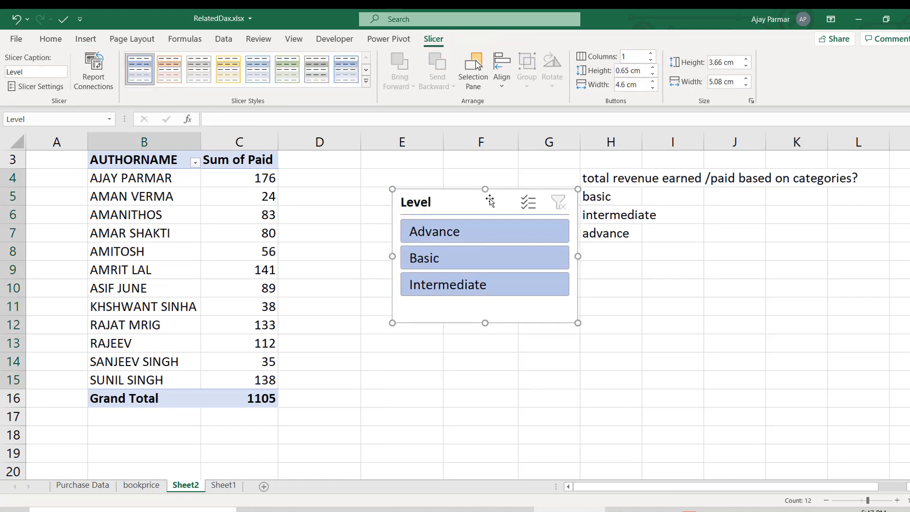
left_click_drag(488, 197, 474, 139)
left_click_drag(578, 256, 552, 256)
left_click_drag(467, 205, 480, 155)
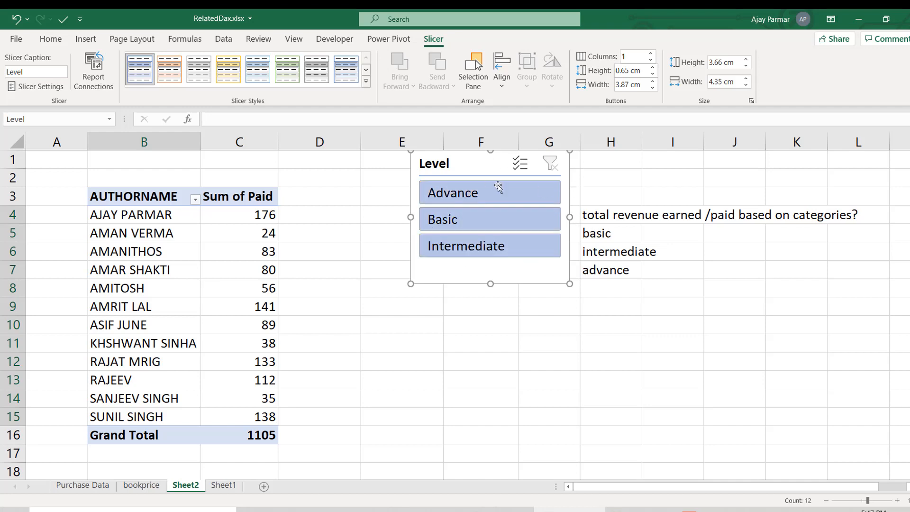
- Filter the PivotTable with the slicer to Advance, Basic and Intermediate in turn, ending on Advance
left_click(494, 193)
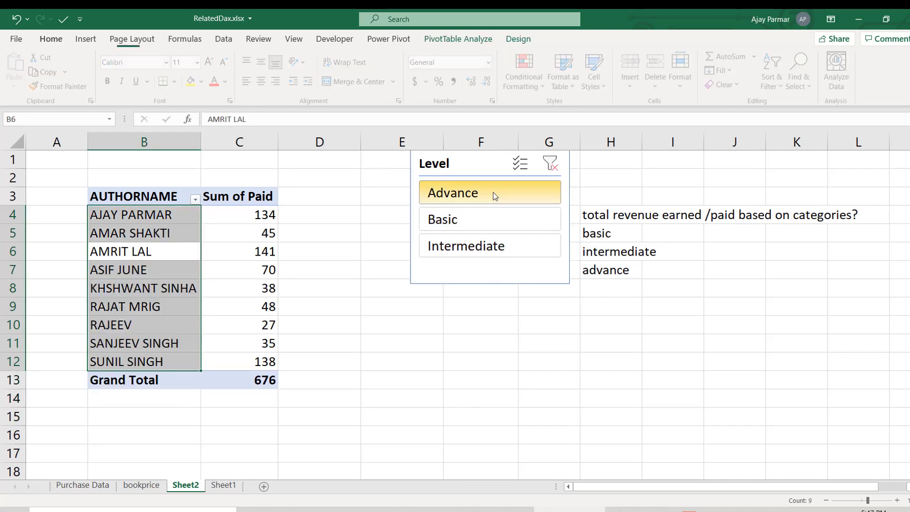
left_click(493, 220)
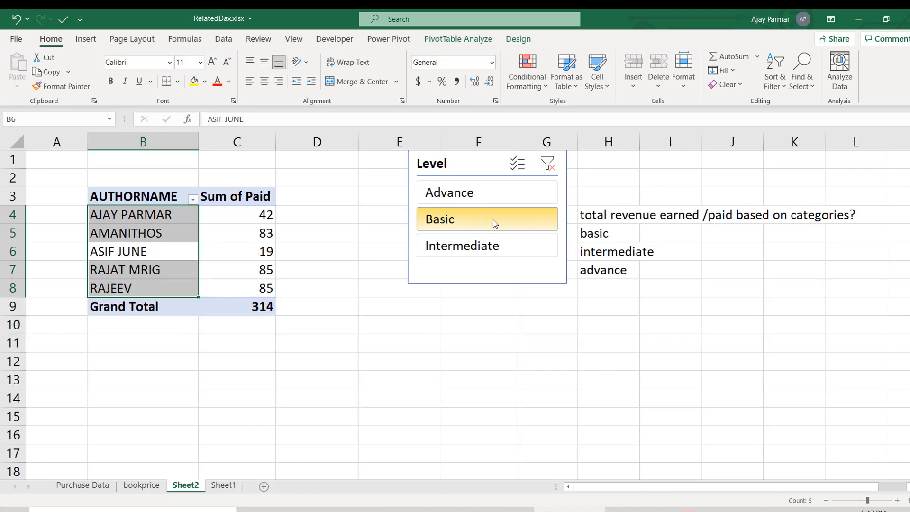
left_click(499, 257)
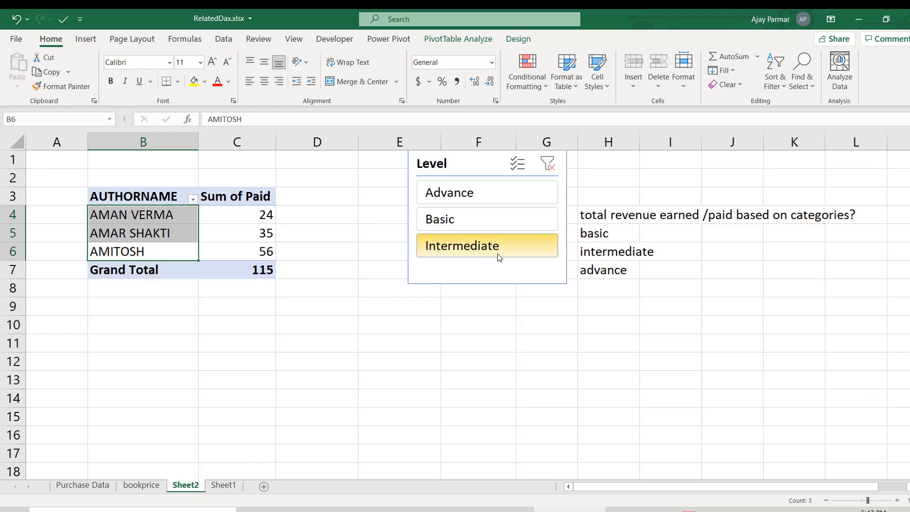
left_click(470, 198)
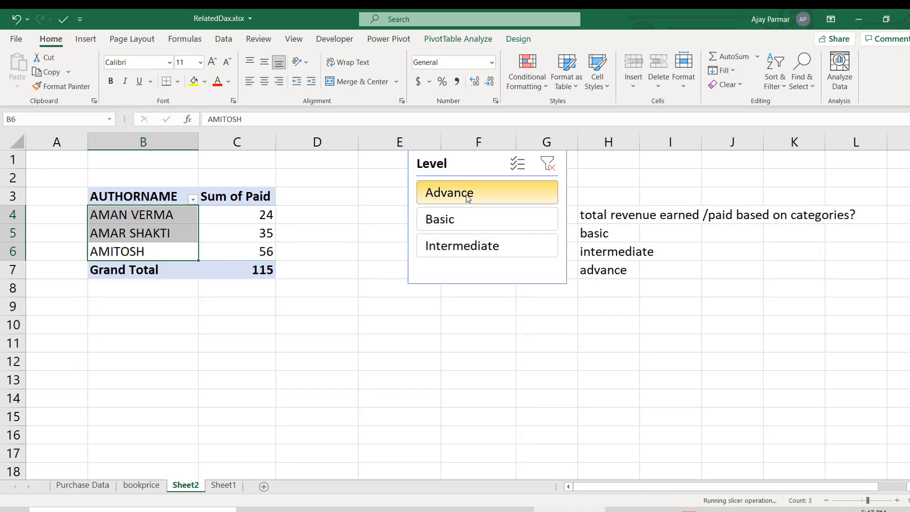
- Narrow the Level slicer to fit its labels and shift it to sit over columns E to G
left_click(441, 287)
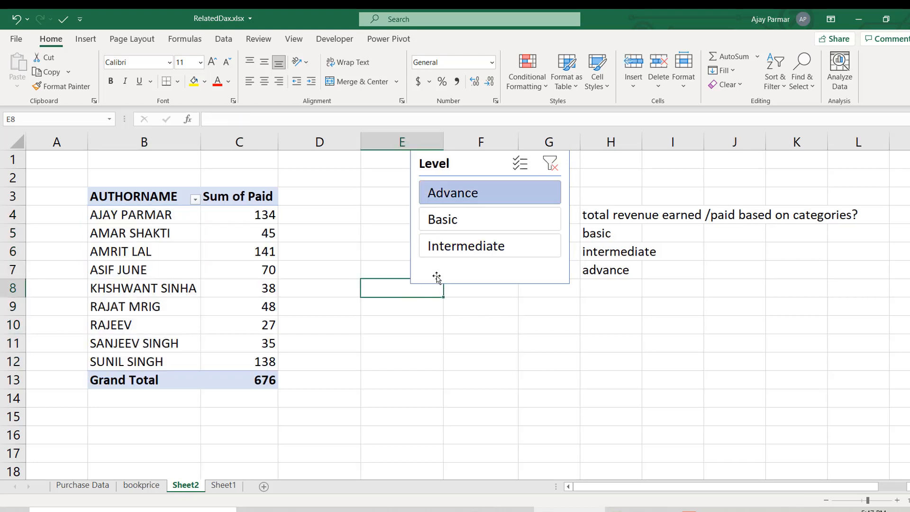
left_click(443, 278)
left_click_drag(411, 283, 458, 283)
left_click_drag(486, 159, 464, 163)
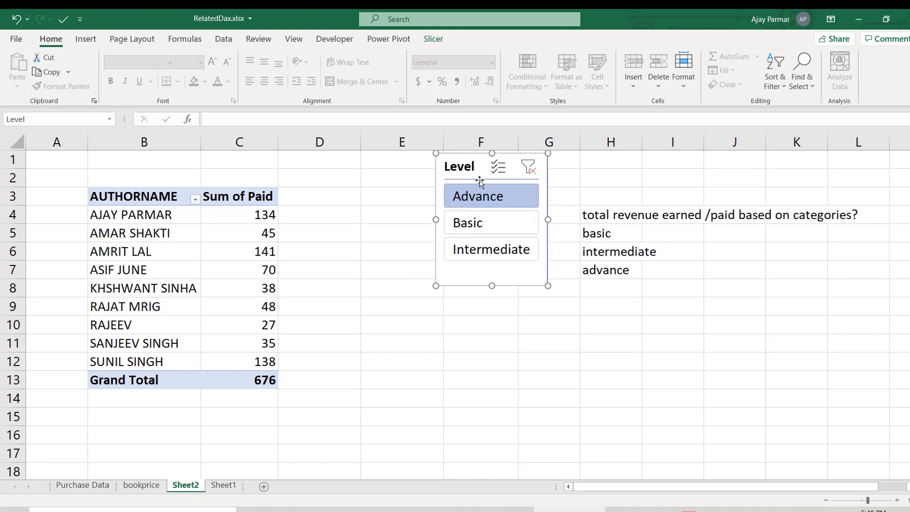
- Enter the note "if you want to use a field as a slicer in your pivot-" in cell H11
left_click(615, 306)
left_click(612, 340)
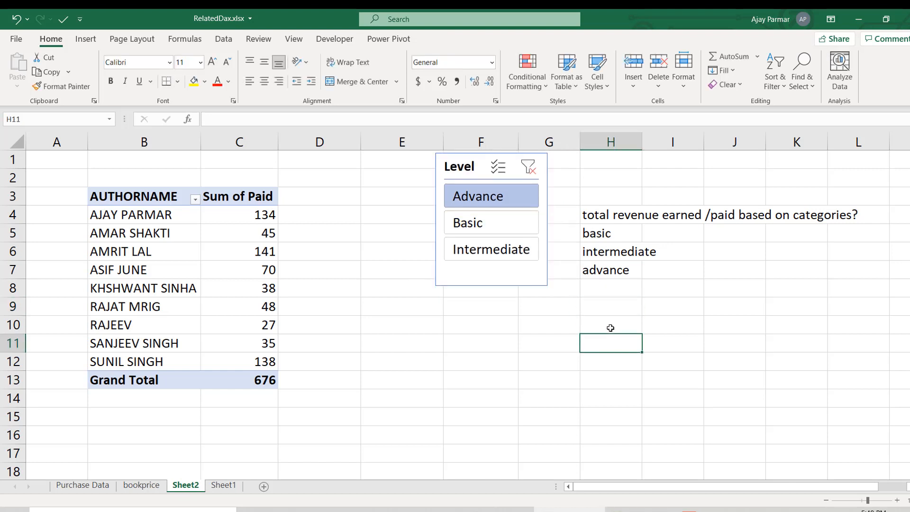
type("if you w")
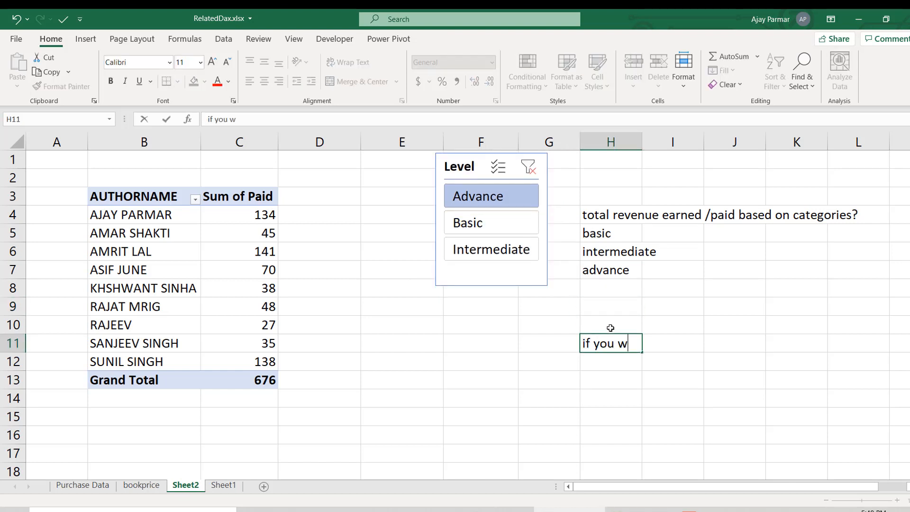
type("ant to use a f")
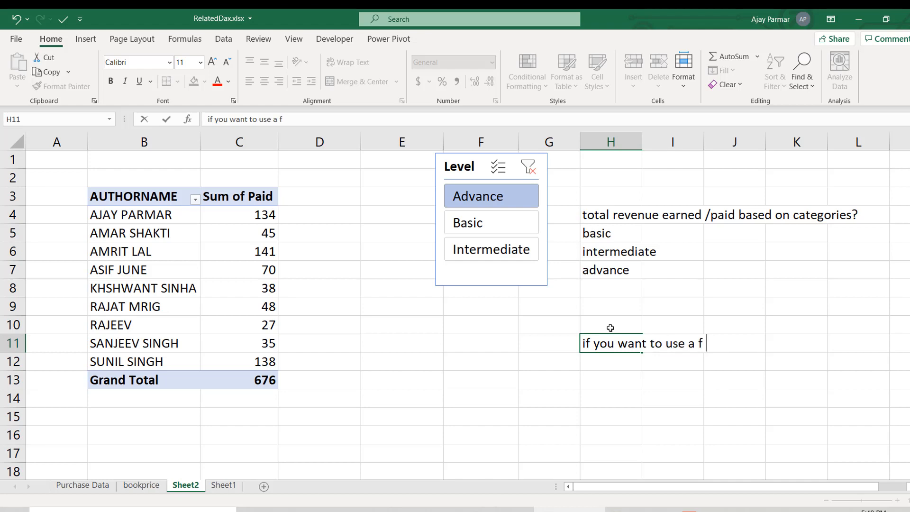
type("ield as a slicer in yo")
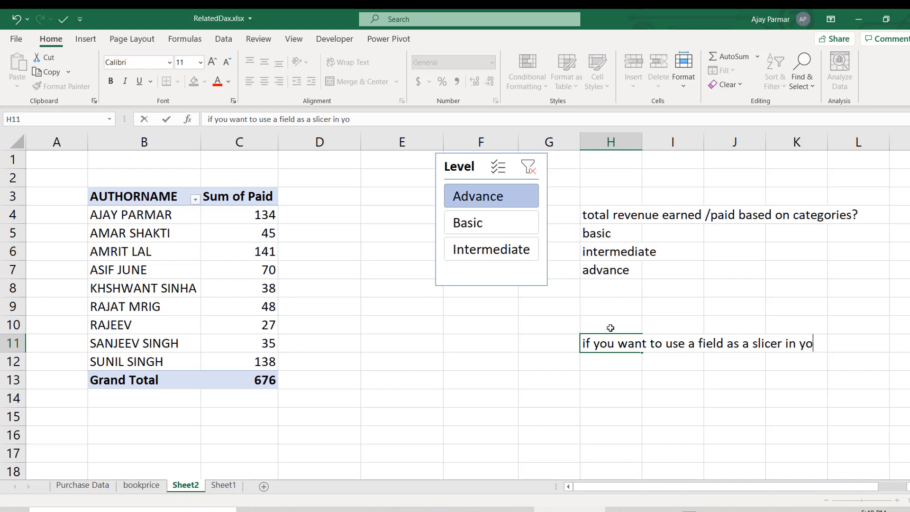
type("ur pivot-")
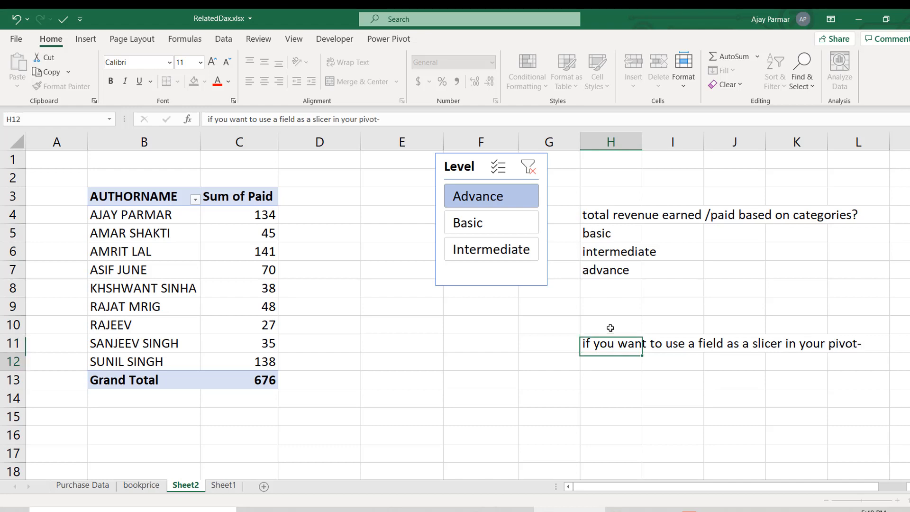
key("Return")
- Enter "calc column is the option available" in cell H12 as the note's second line
type("you")
key("BackSpace")
key("BackSpace")
key("BackSpace")
type("ca")
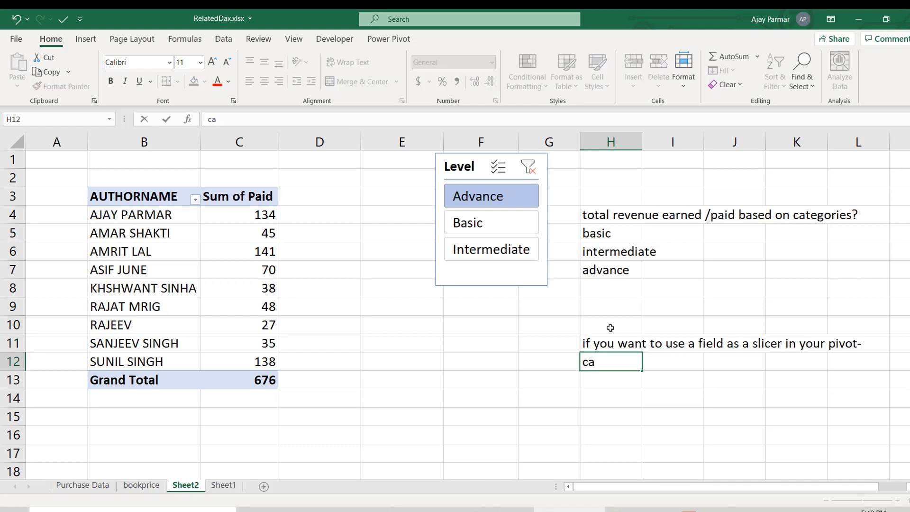
type("lc column i")
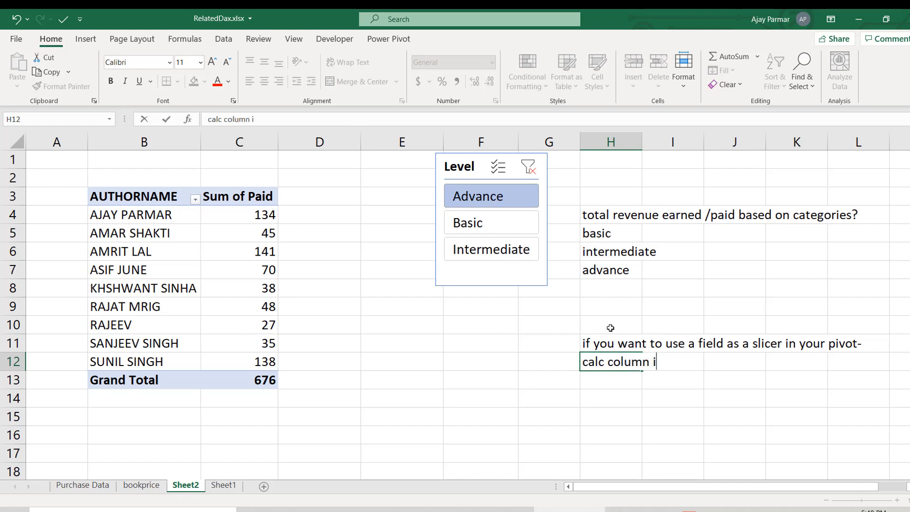
type("s the option va")
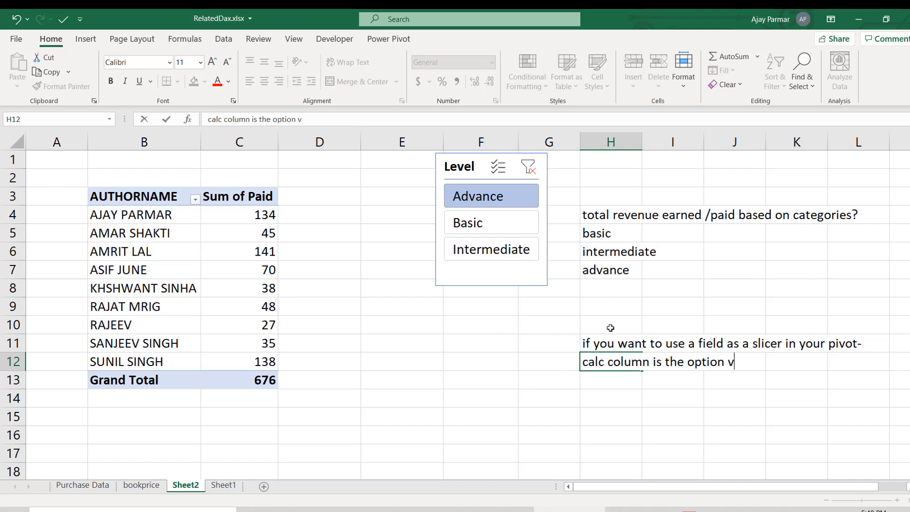
key("BackSpace")
type("via")
key("BackSpace")
key("BackSpace")
type("ail")
key("BackSpace")
type("a")
key("BackSpace")
type("lable")
key("Return")
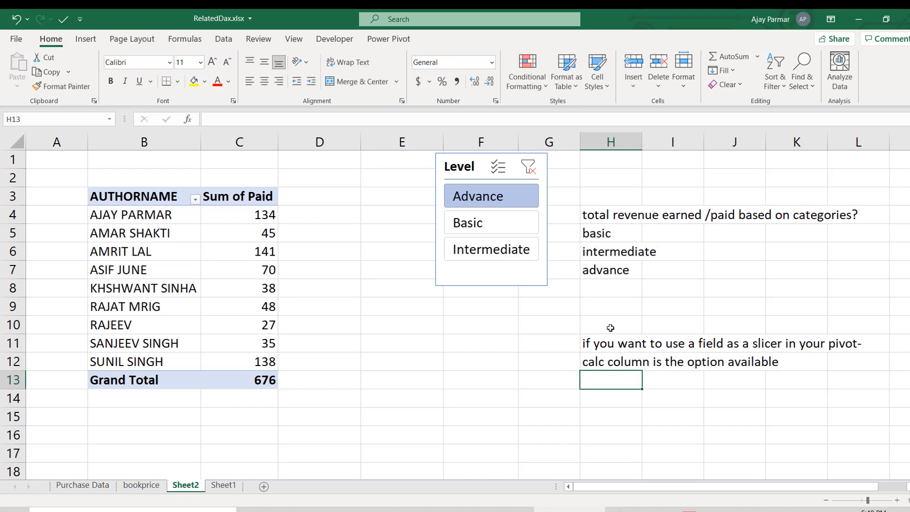
key("Return")
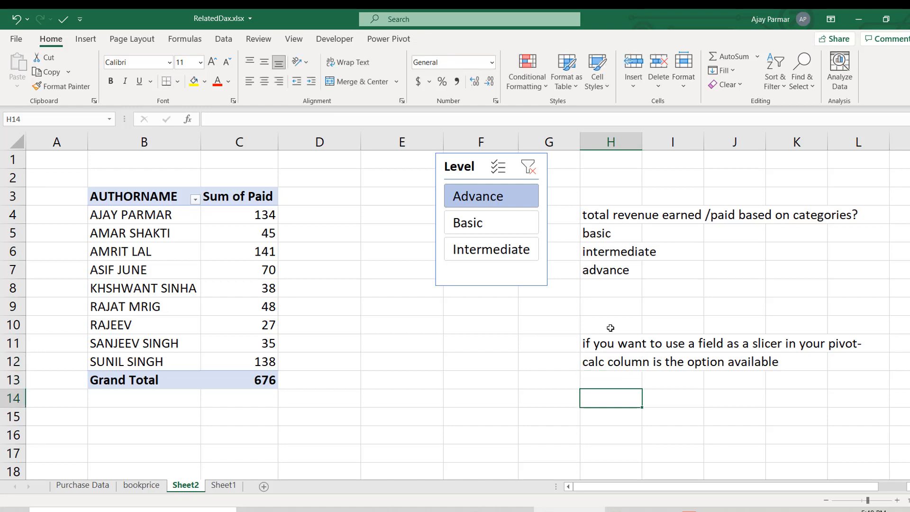
- Enter the note "relatex dax" in cell H14 below the slicer note
type("related da")
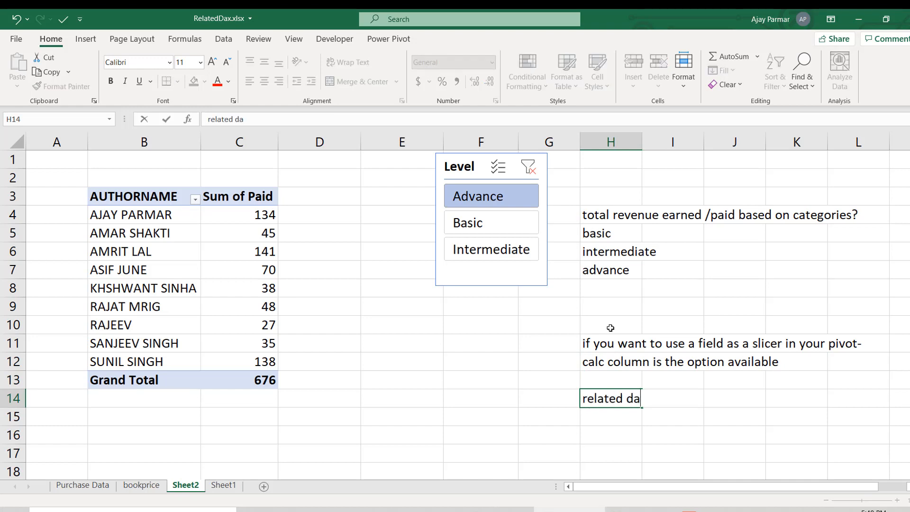
key("ctrl+Return")
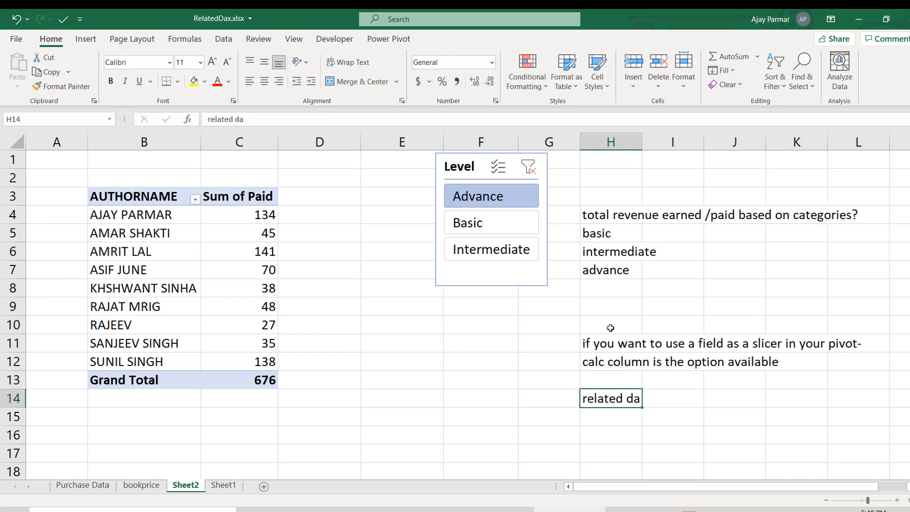
type("relatex")
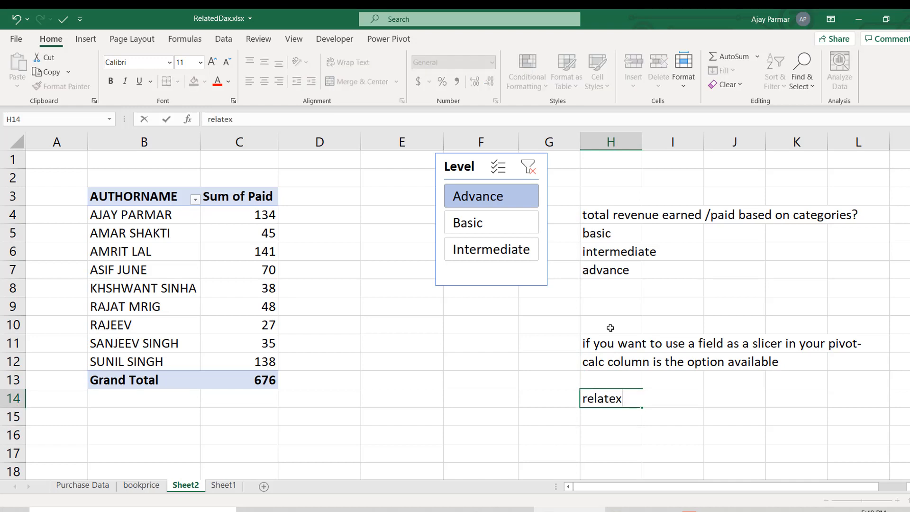
type(" dax")
key("Return")
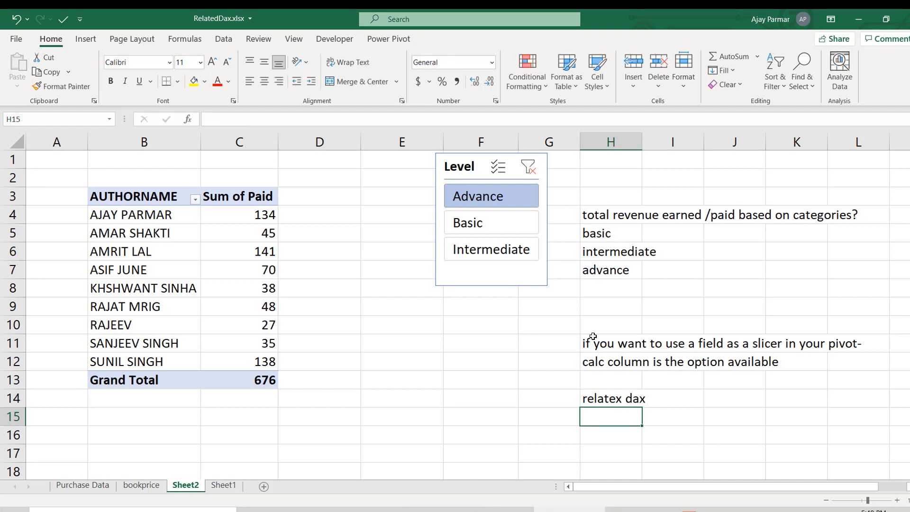
- Copy the whole AUTHORNAME PivotTable in B3:C13, including its Grand Total row
left_click(145, 219)
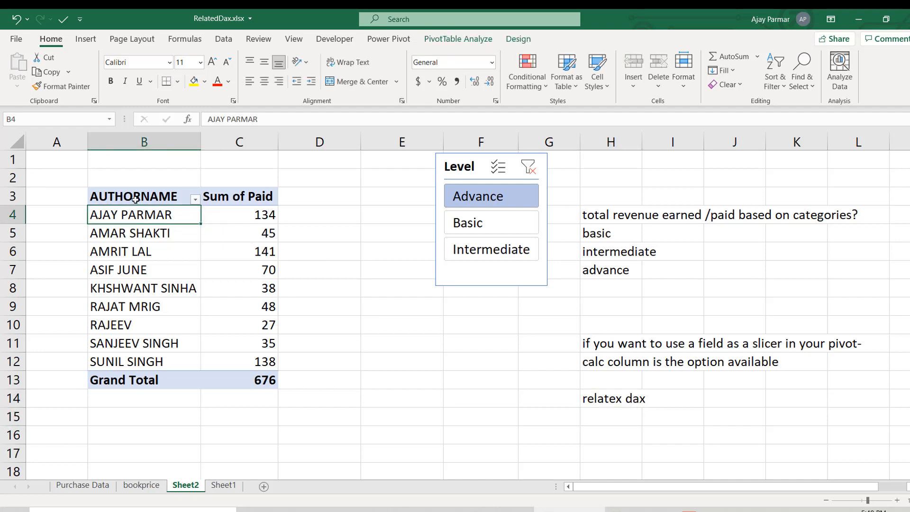
left_click(136, 199)
left_click(239, 376, "shift")
key("ctrl+c")
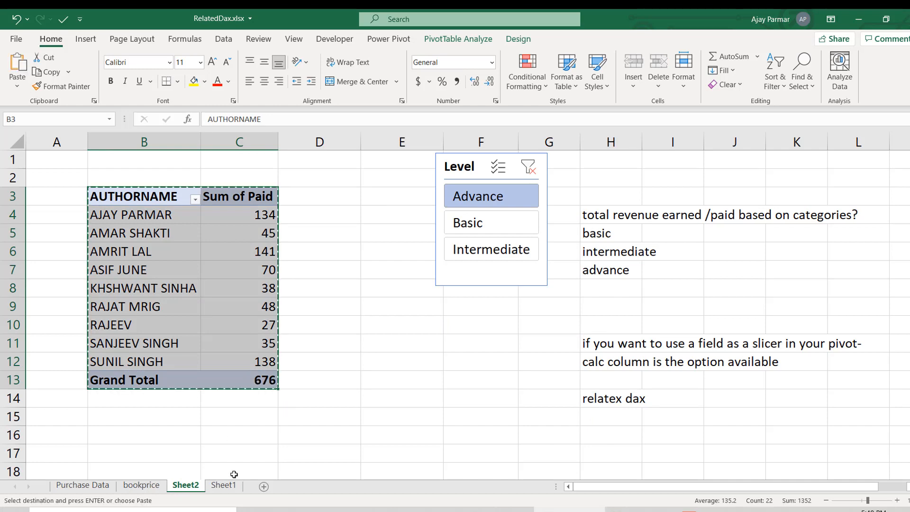
- Rename Sheet2 as pvt
left_click(221, 490)
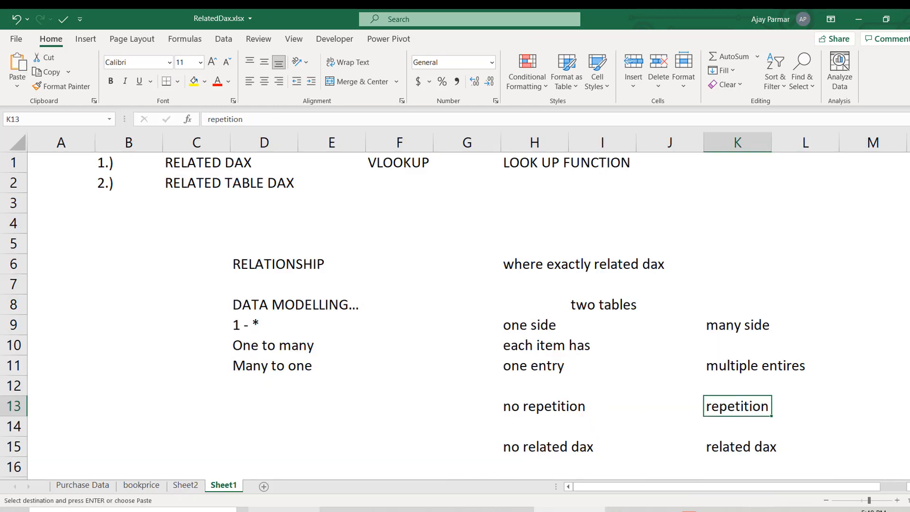
left_click(186, 486)
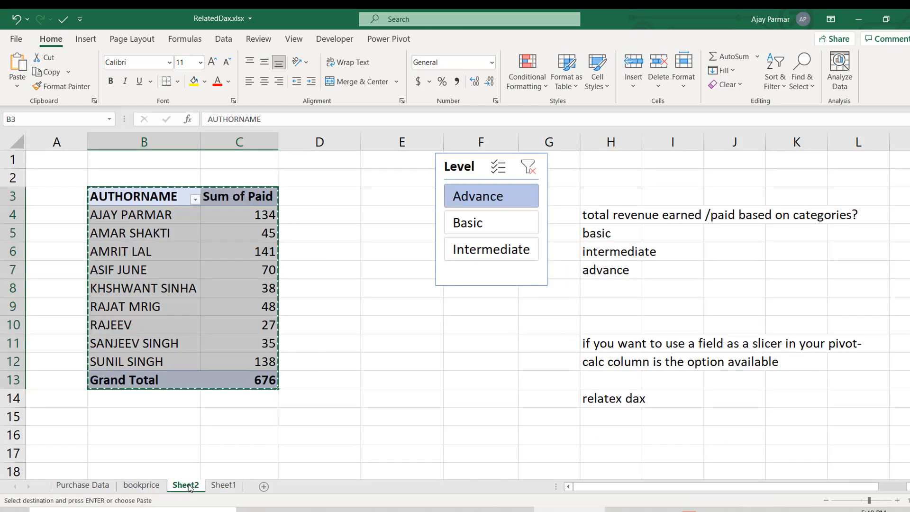
type("pvt")
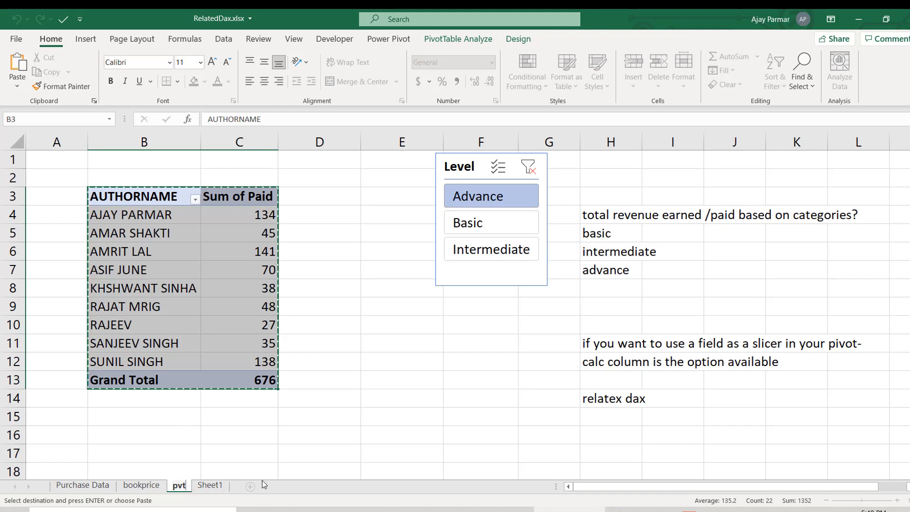
key("Return")
- Paste the copied PivotTable below the slicer, starting at cell F17
left_click(467, 420)
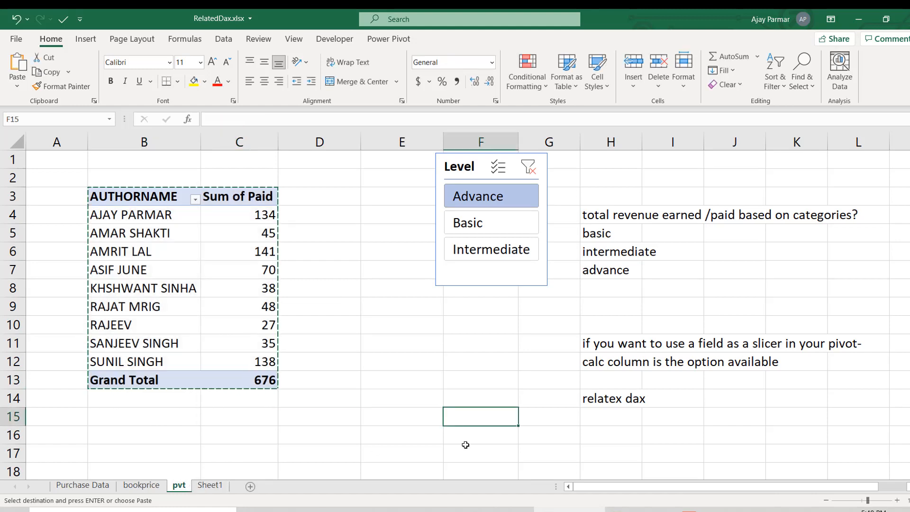
left_click_drag(467, 450, 546, 469)
key("ctrl+v")
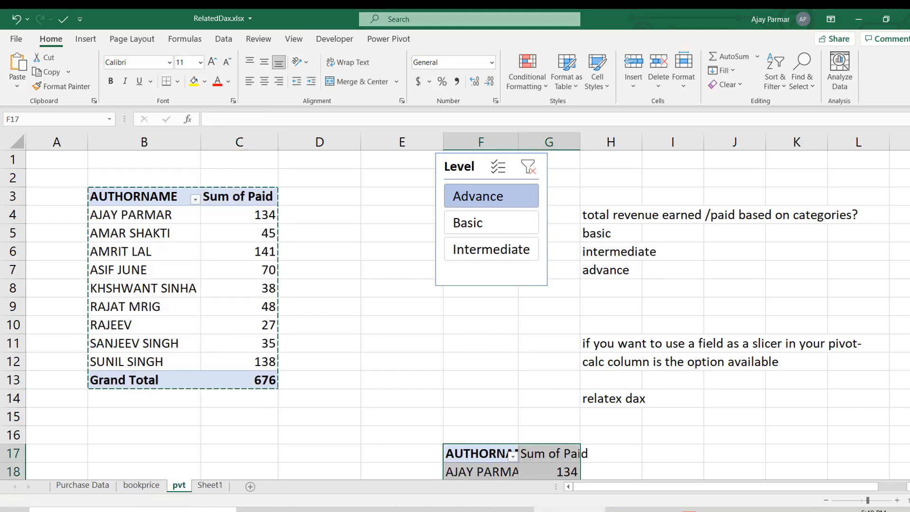
left_click(827, 500)
left_click(827, 501)
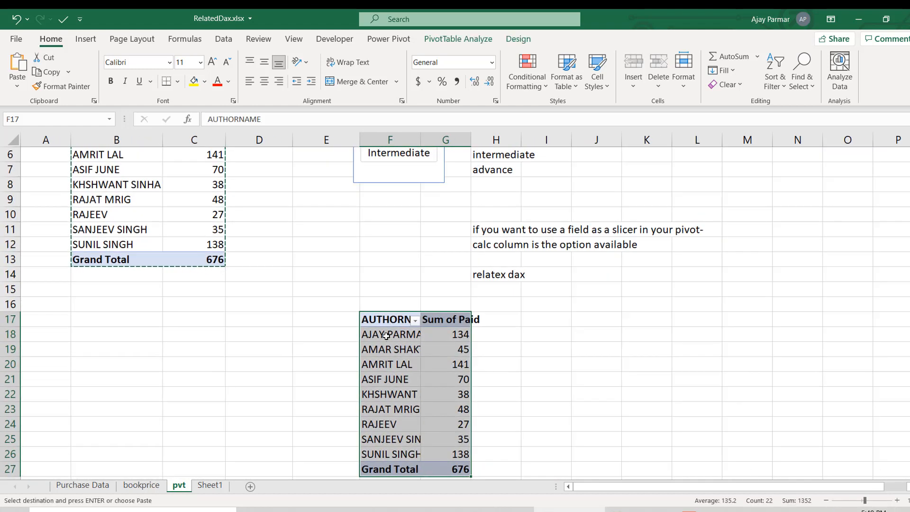
- Show the pasted PivotTable's field list and remove AUTHORNAME from its rows
left_click(390, 339)
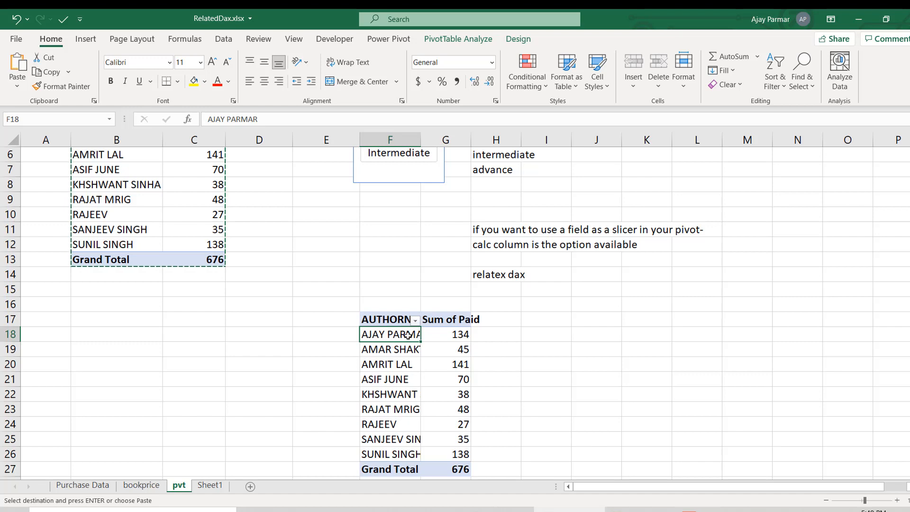
right_click(410, 338)
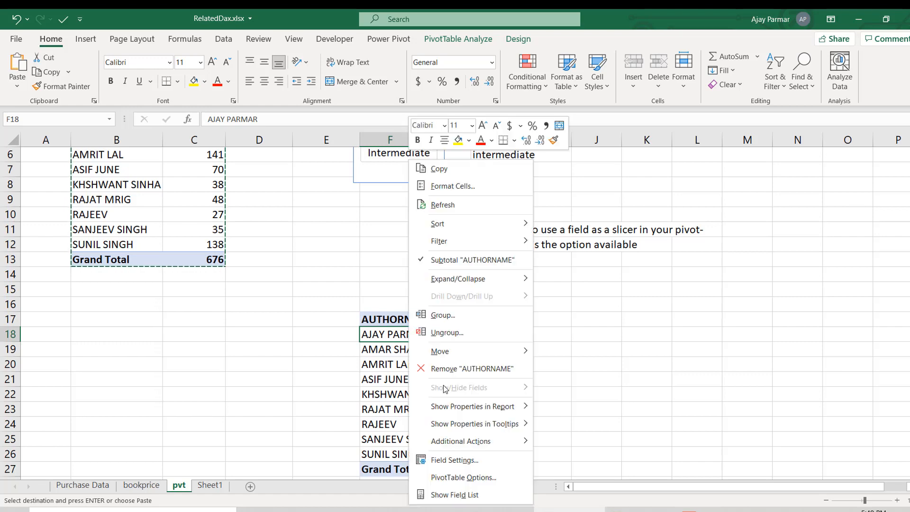
left_click(476, 495)
left_click_drag(538, 400, 569, 237)
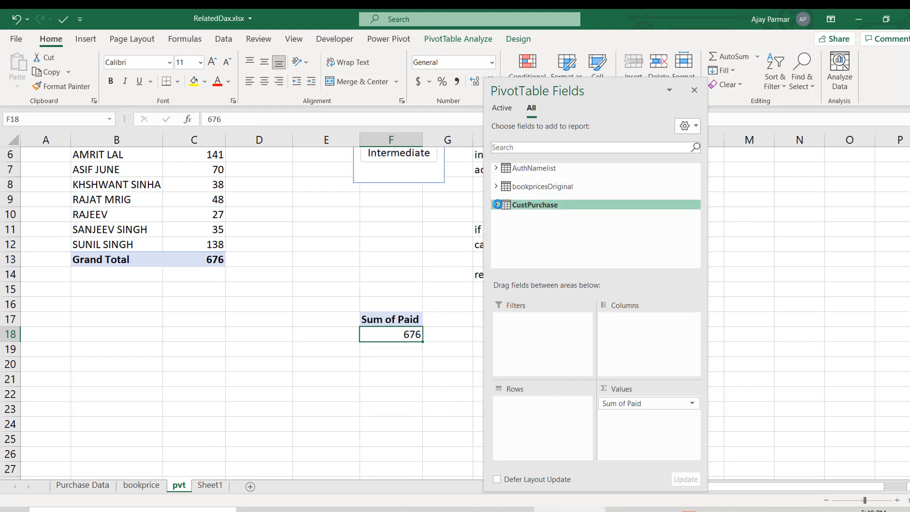
- Add the Level field of the CustPurchase table to the rows of the second PivotTable
left_click(497, 204)
left_click(696, 264)
left_click(696, 263)
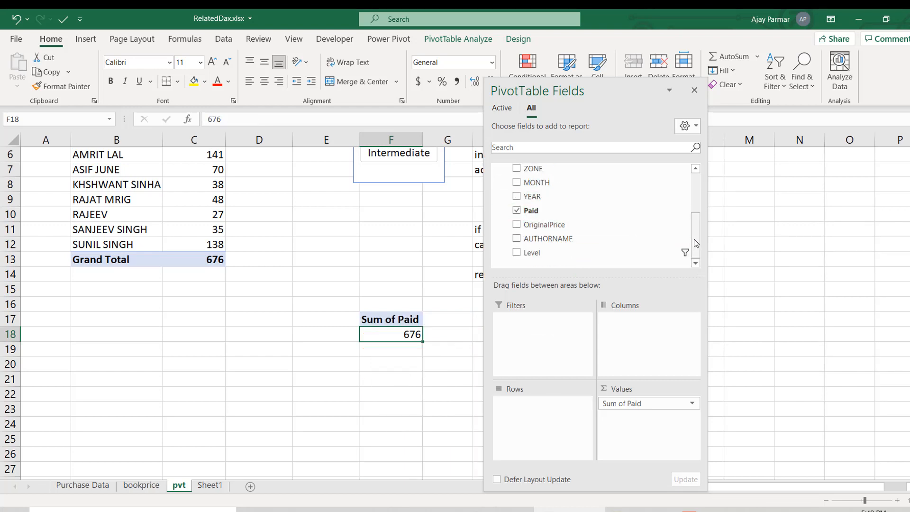
scroll(690, 238, "up", 2)
scroll(690, 237, "down", 2)
left_click_drag(521, 256, 563, 441)
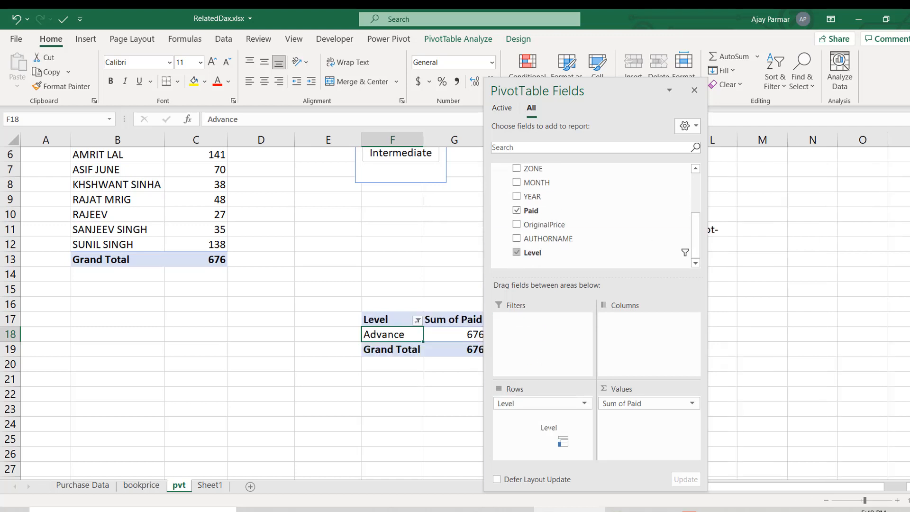
left_click(420, 394)
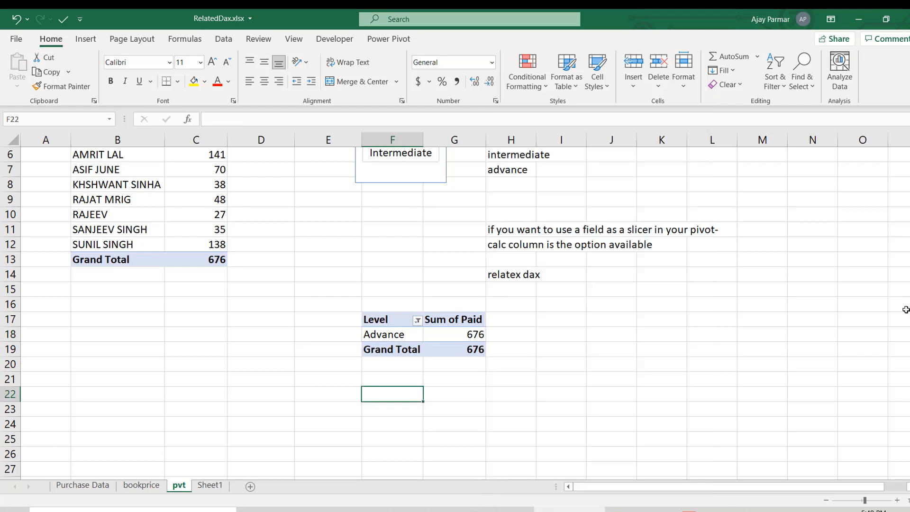
- Clear the Level slicer's filter so both PivotTables cover all levels, and close the PivotTable field list
scroll(420, 285, "up", 2)
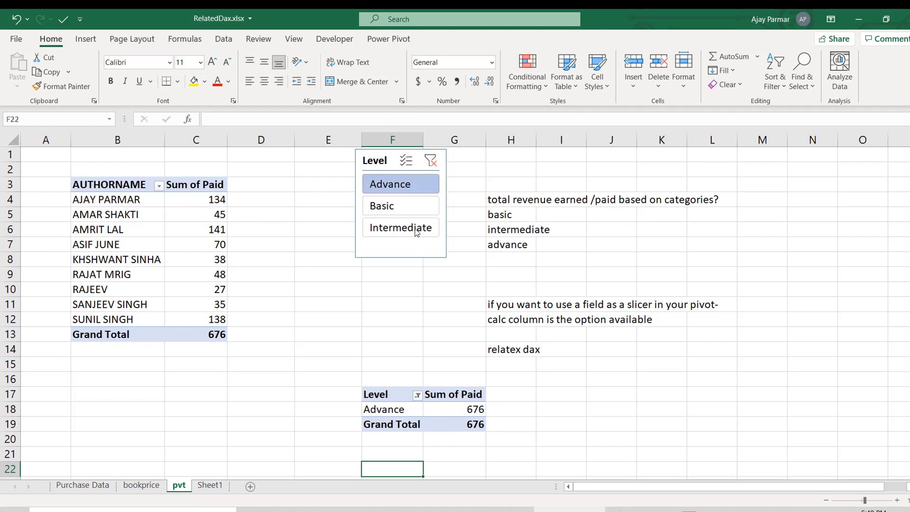
left_click(431, 161)
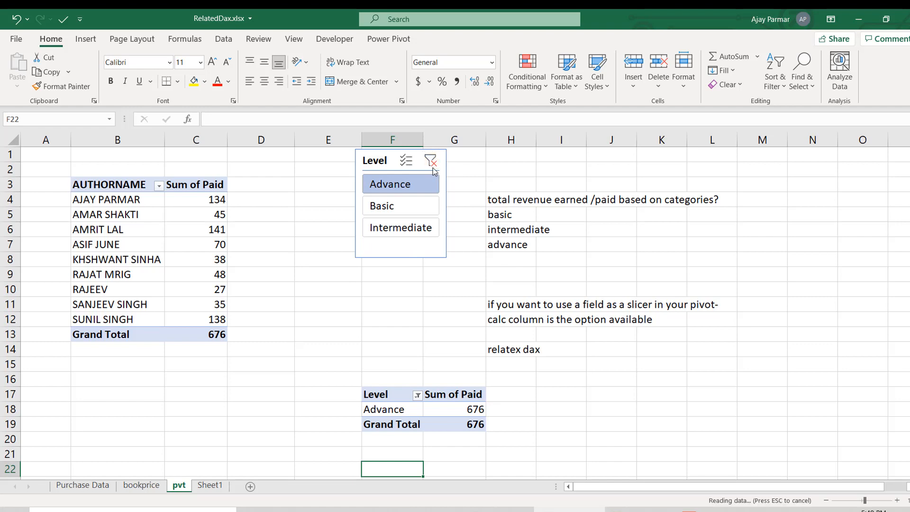
left_click(393, 331)
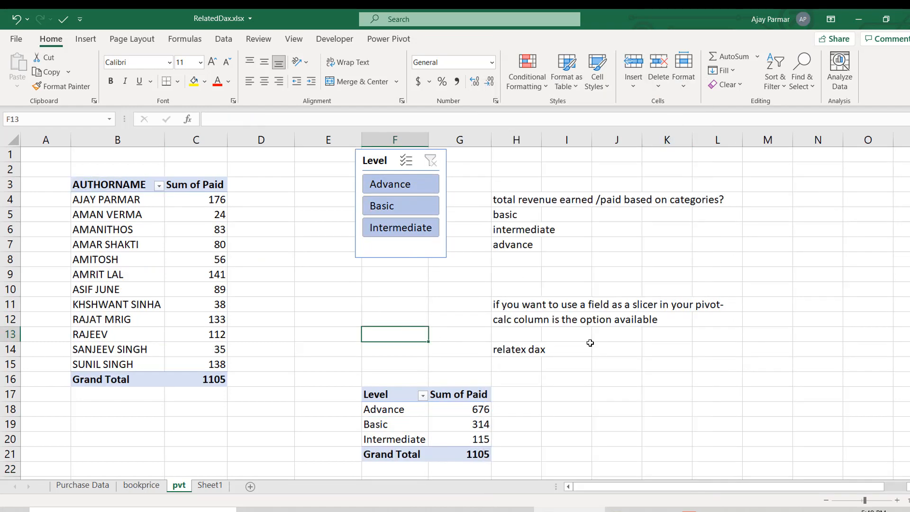
left_click(471, 416)
key("Left")
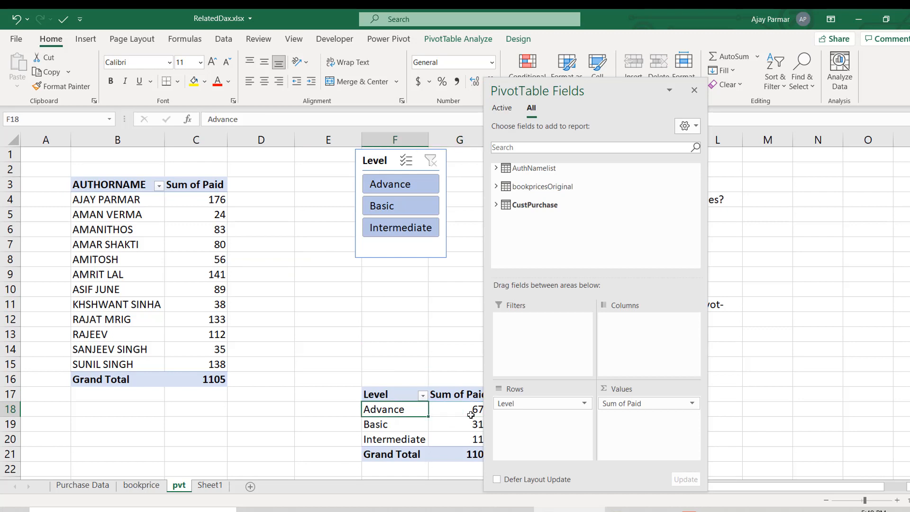
left_click(694, 91)
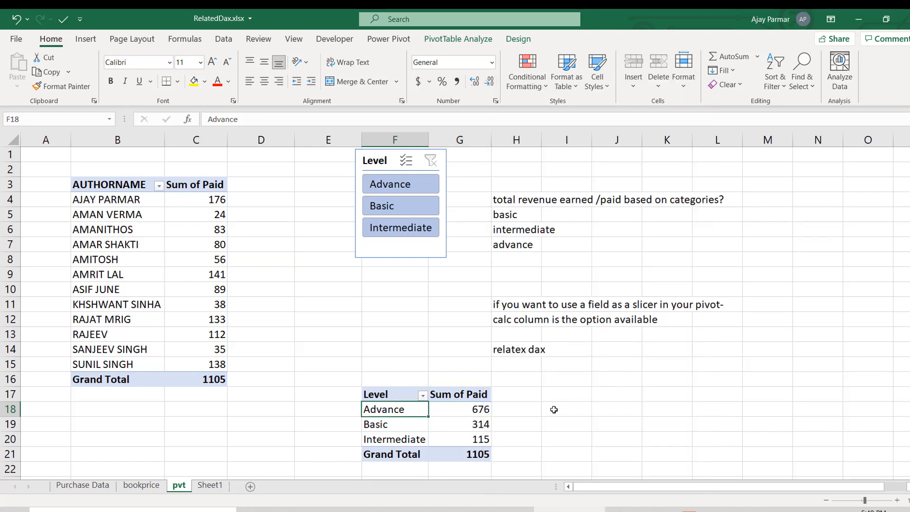
left_click(554, 410)
key("Right")
key("Left")
key("Left")
key("Right")
key("Right")
key("Right")
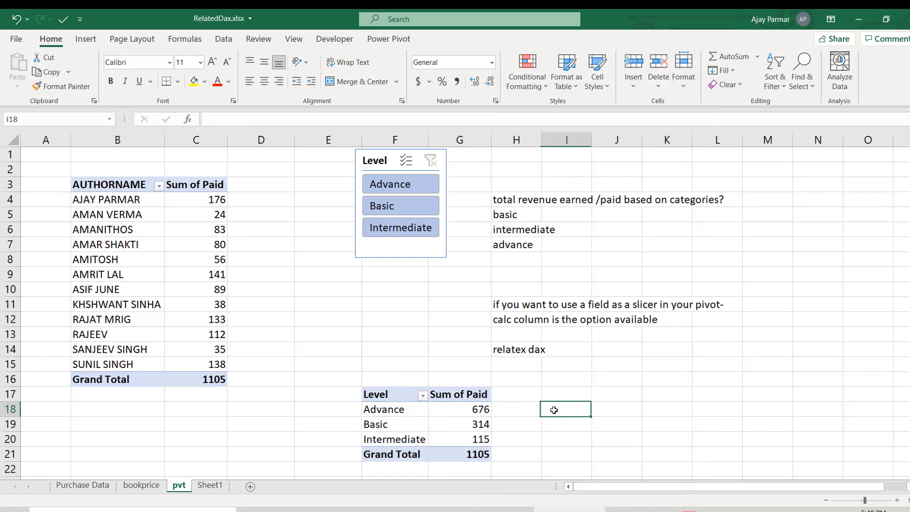
key("Left")
key("Left")
key("Right")
key("Left")
key("Left")
key("Right")
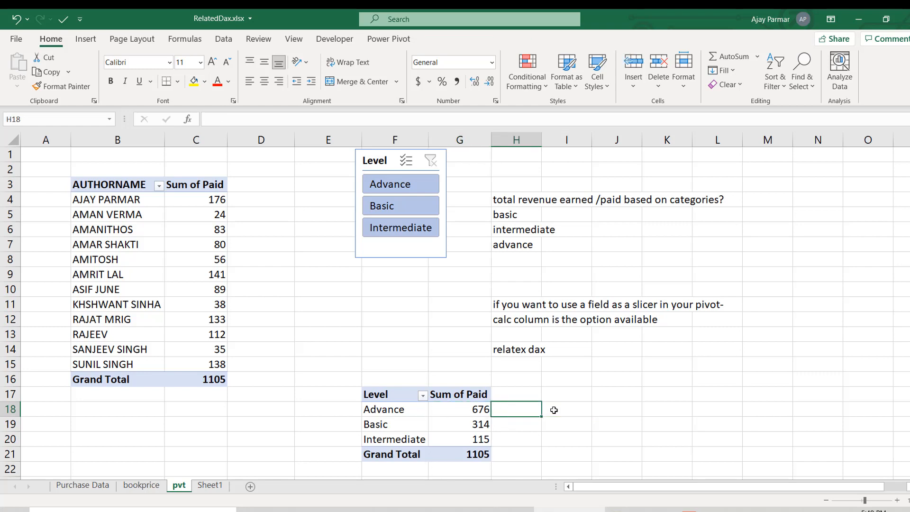
- Start a new Power Pivot measure on the CustPurchase table, with the description Contribution%
left_click(399, 412)
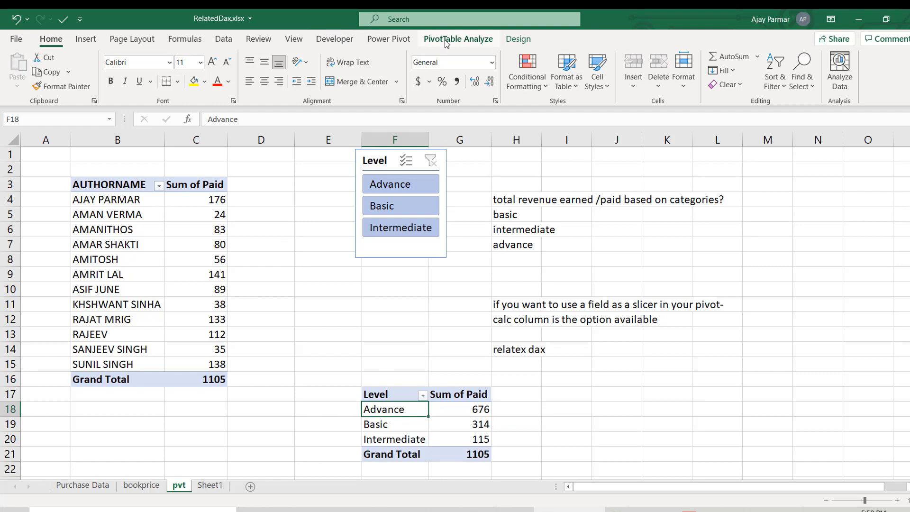
left_click(389, 39)
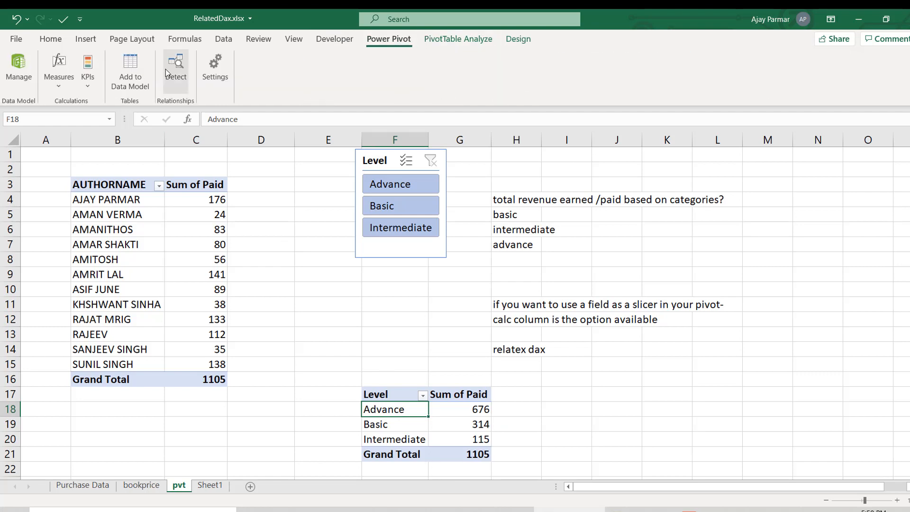
left_click(12, 74)
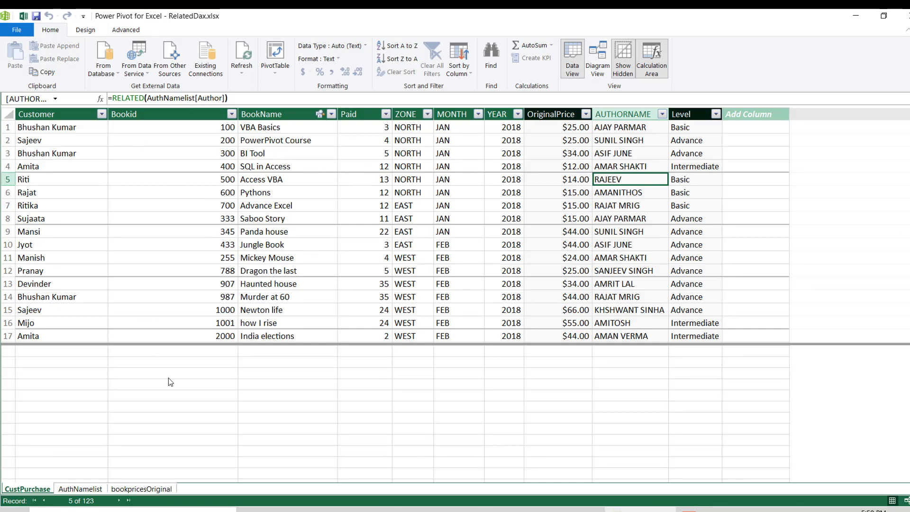
left_click(903, 16)
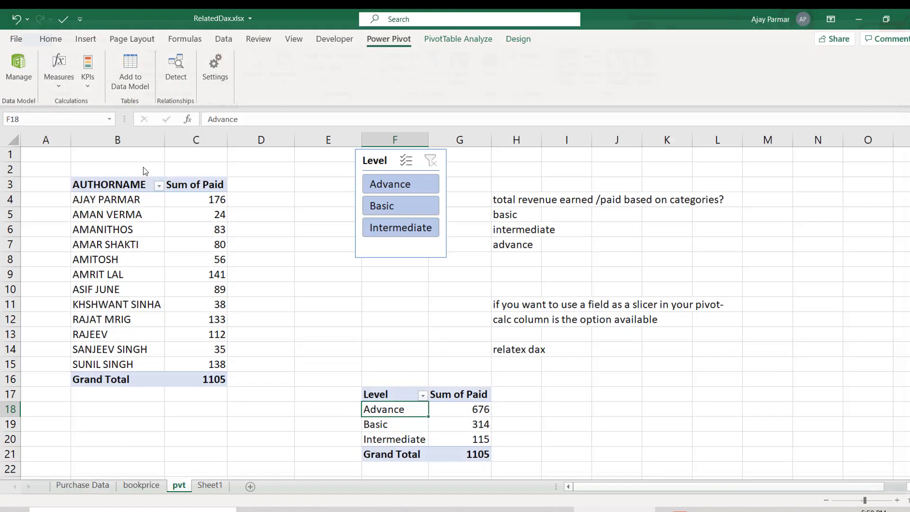
left_click(59, 76)
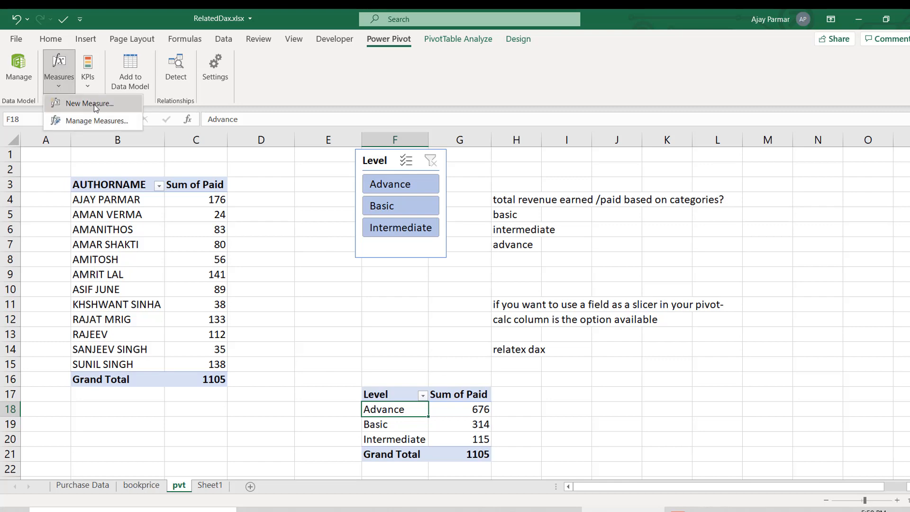
left_click(102, 105)
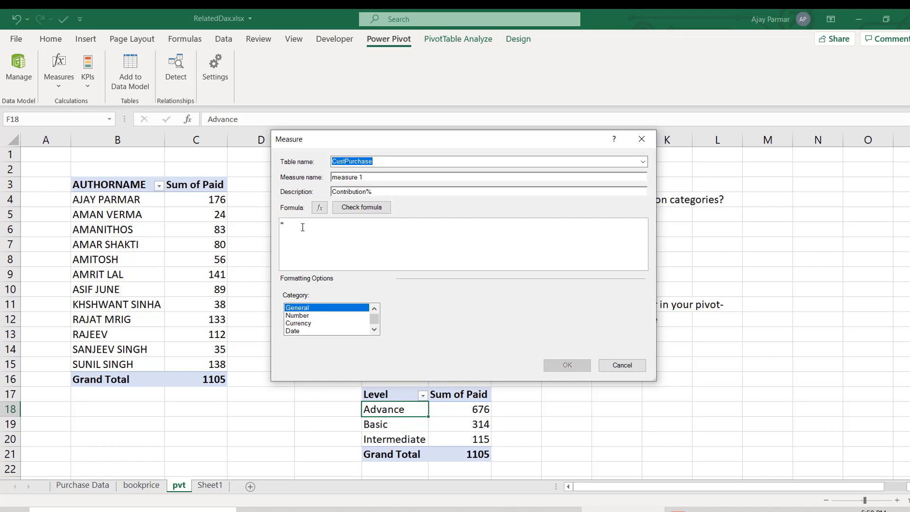
- Begin the measure formula with DIVIDE, using sum(CustPurchase[Paid]) as the numerator
type("DIVIDE(")
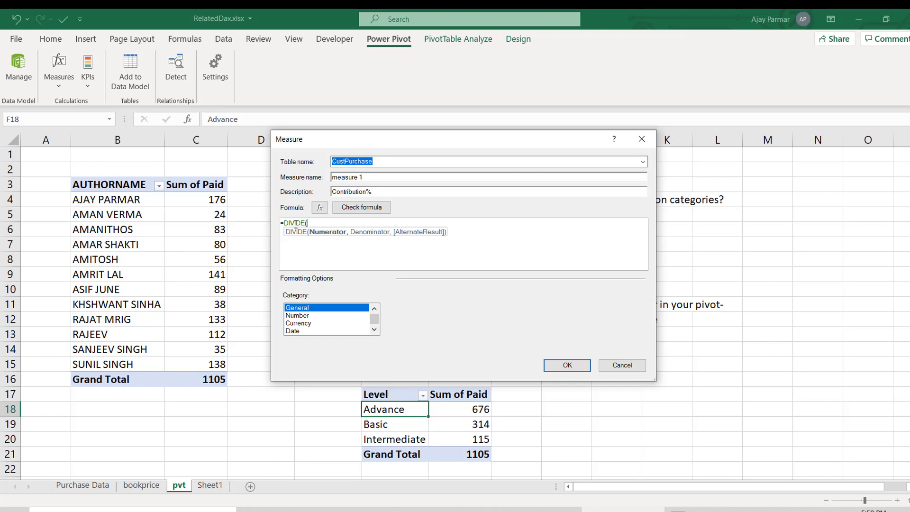
type("sum")
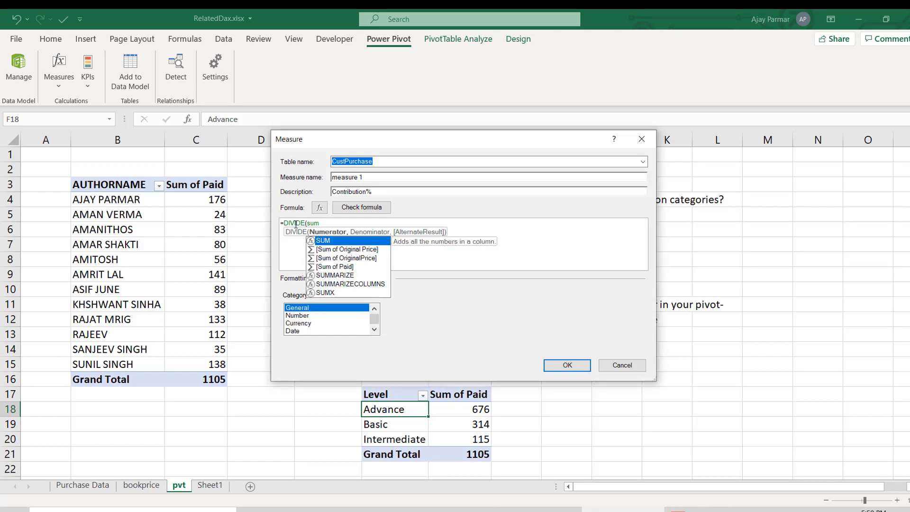
type("(pa")
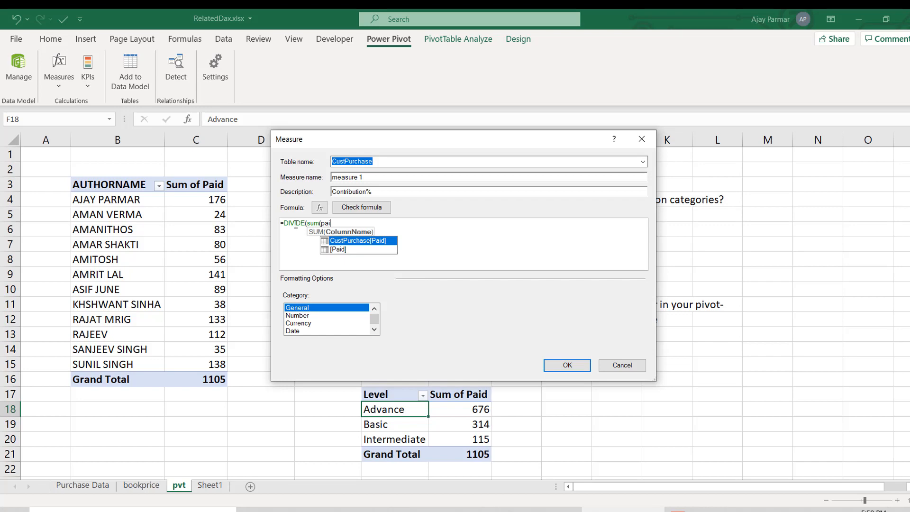
type("i")
key("Tab")
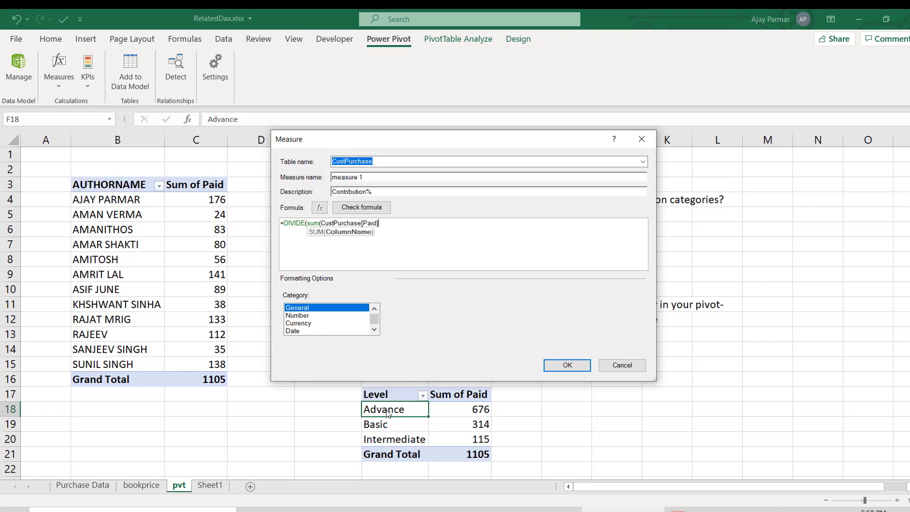
type("),")
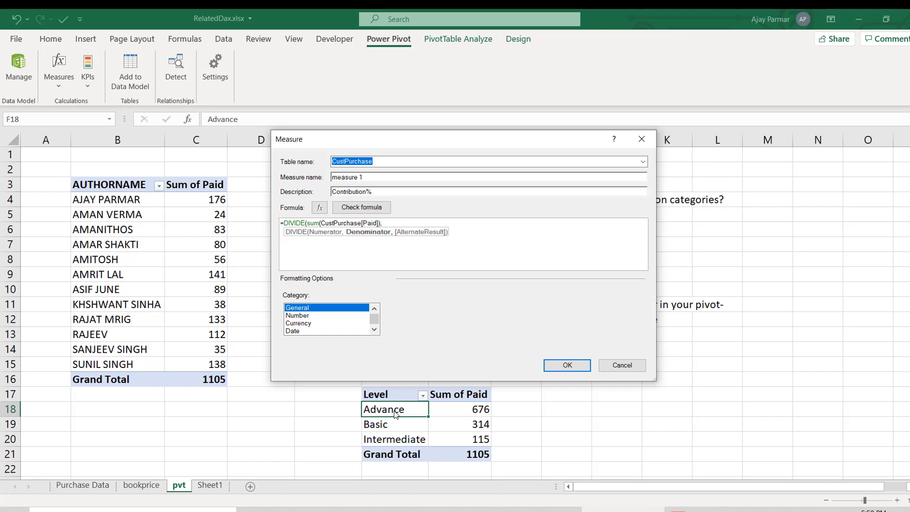
type("CALCULATE(")
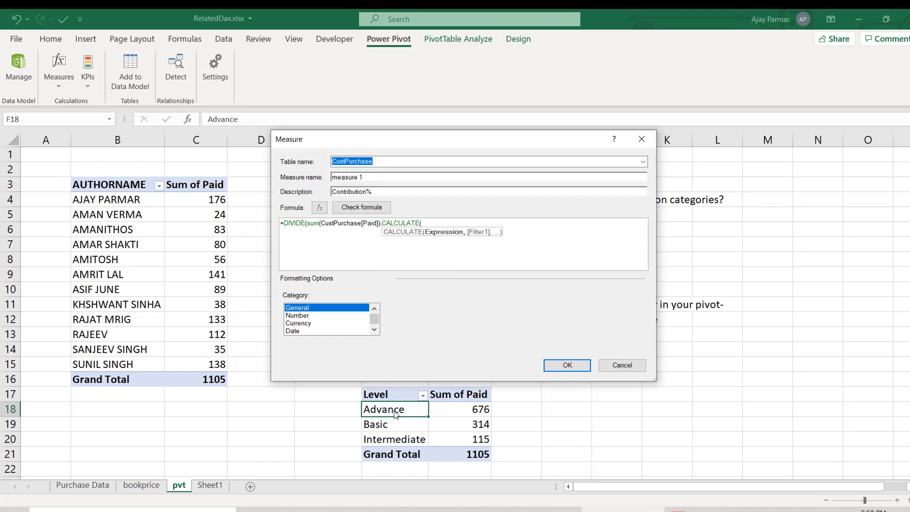
type("sum(c")
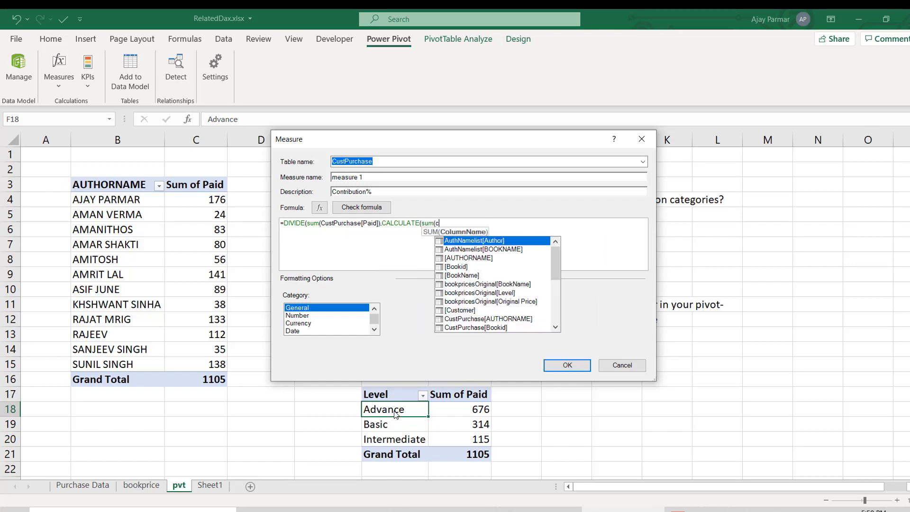
type("ust")
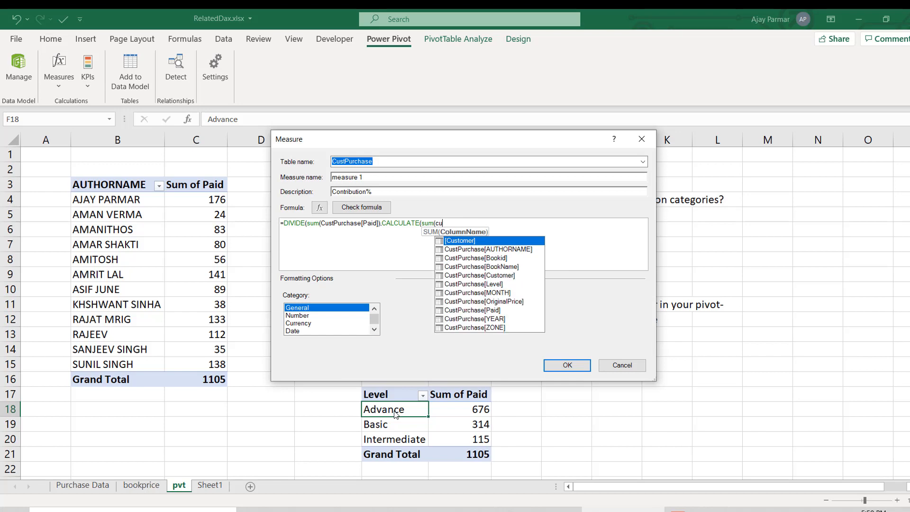
- Enter CALCULATE(sum(CustPurchase[Paid]),all(CustPurchase)) as the denominator of the DIVIDE formula
key("BackSpace")
type("pa")
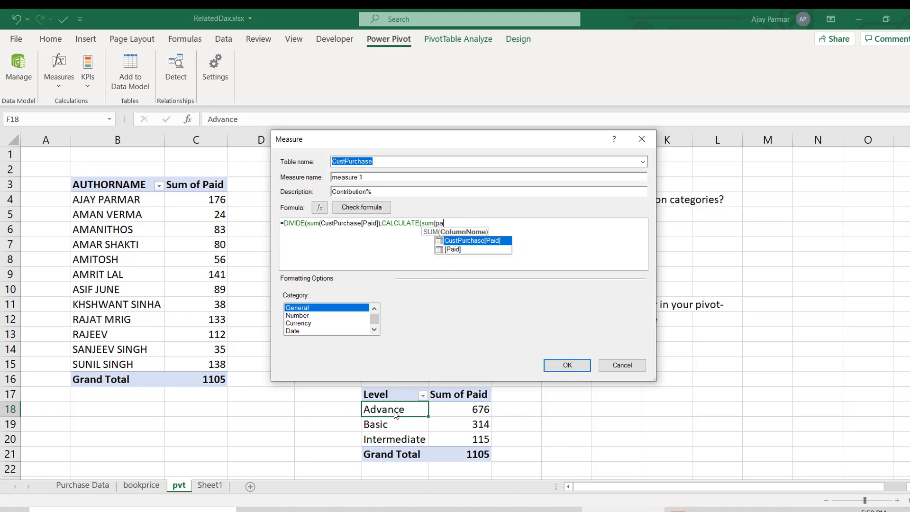
type("i")
key("Tab")
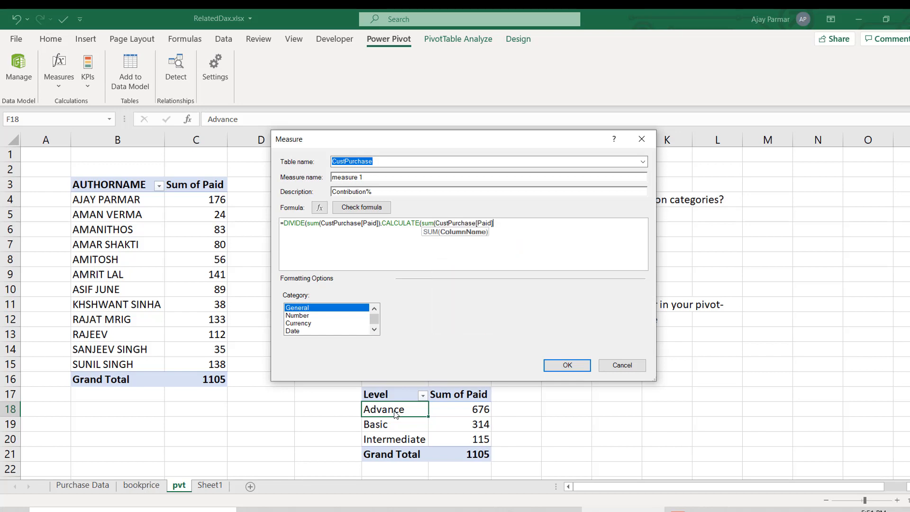
type("),")
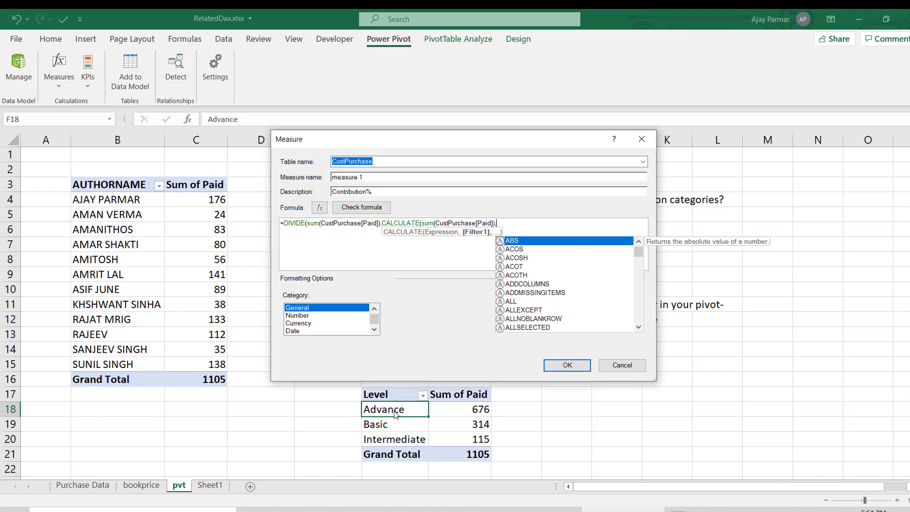
type("all(")
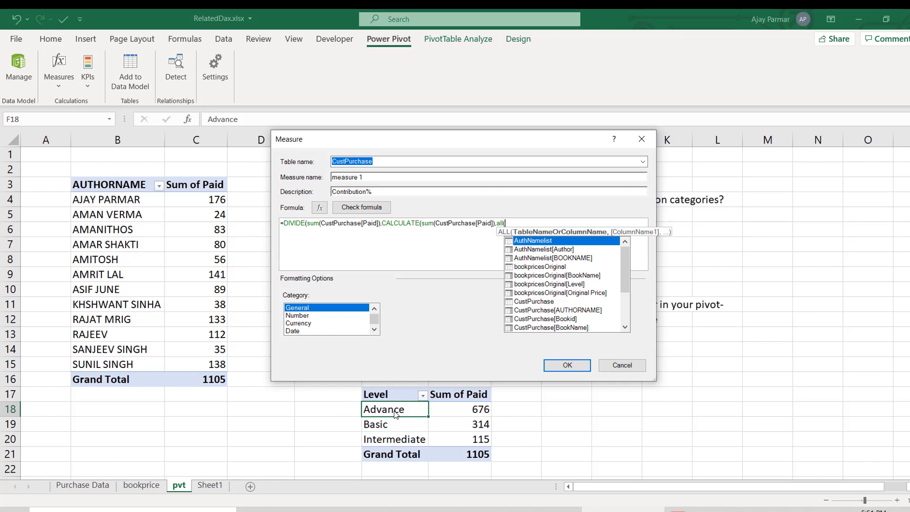
type("CustPurchase)")
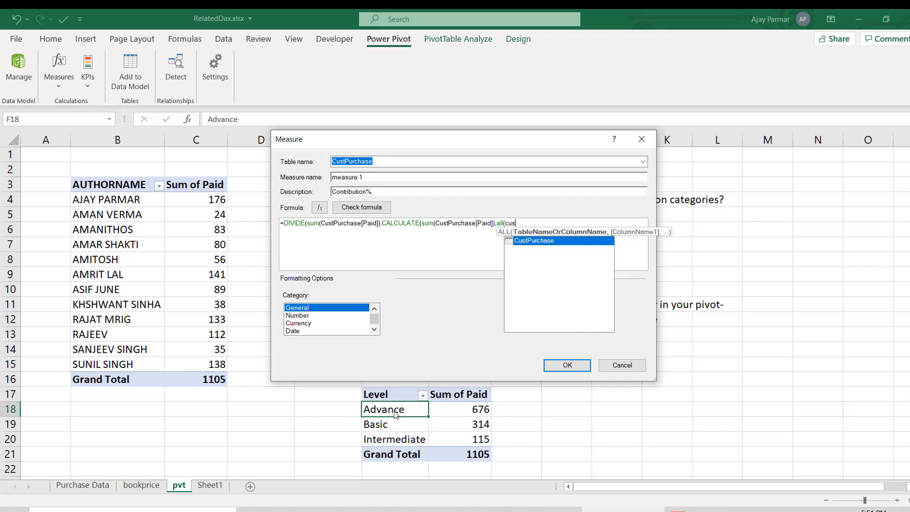
type(")")
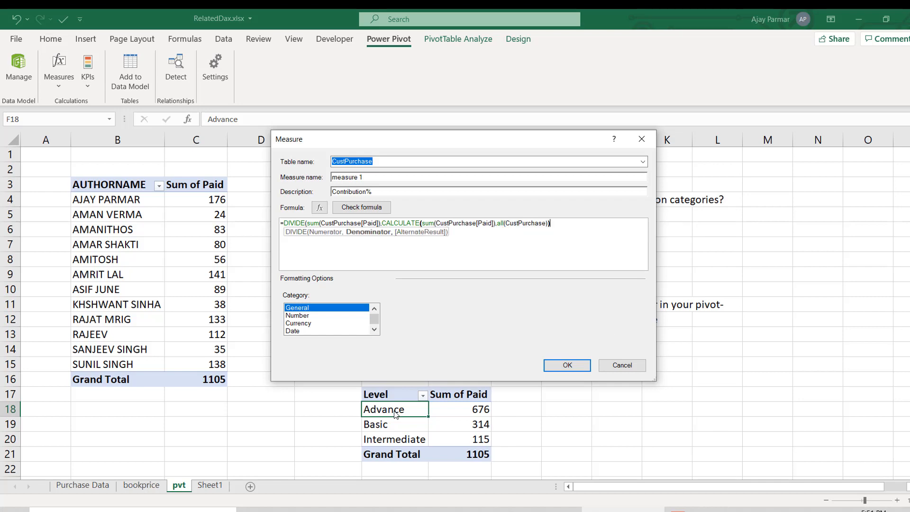
- Check the measure formula, add the closing parenthesis of DIVIDE, recheck it and save the measure
left_click(371, 210)
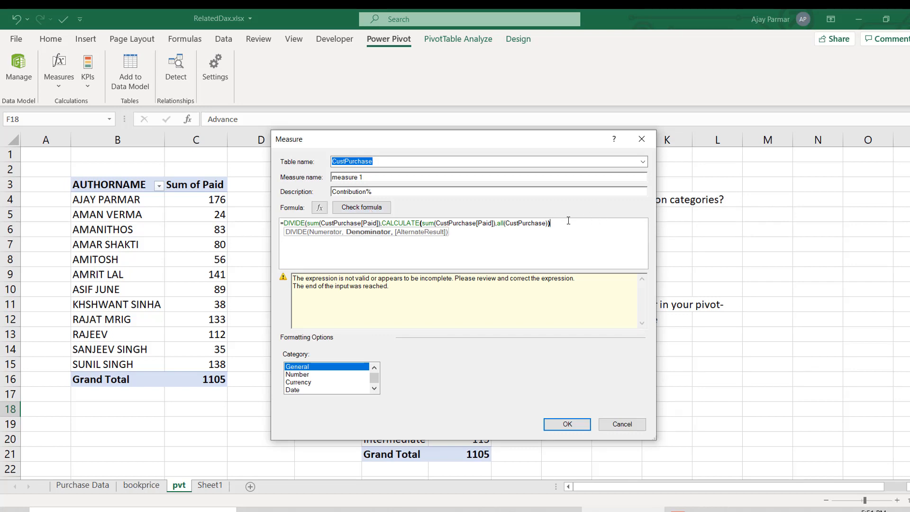
type(")")
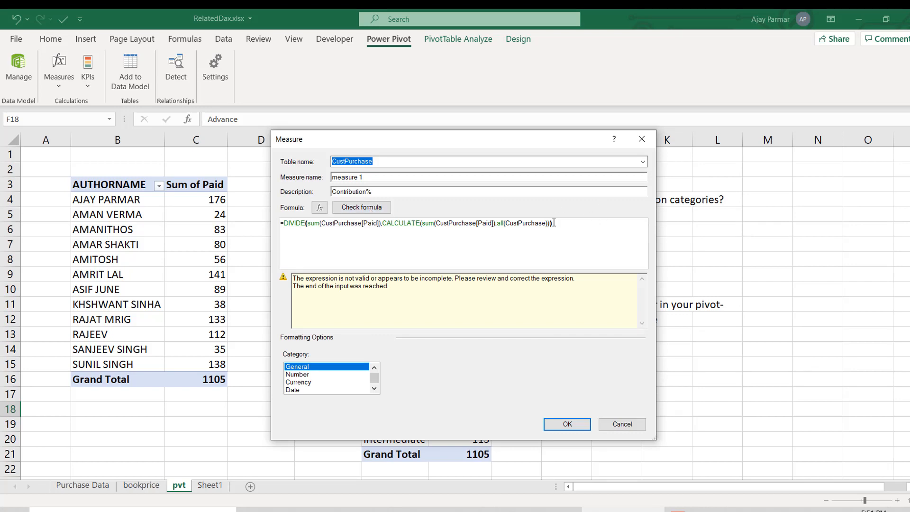
left_click(375, 208)
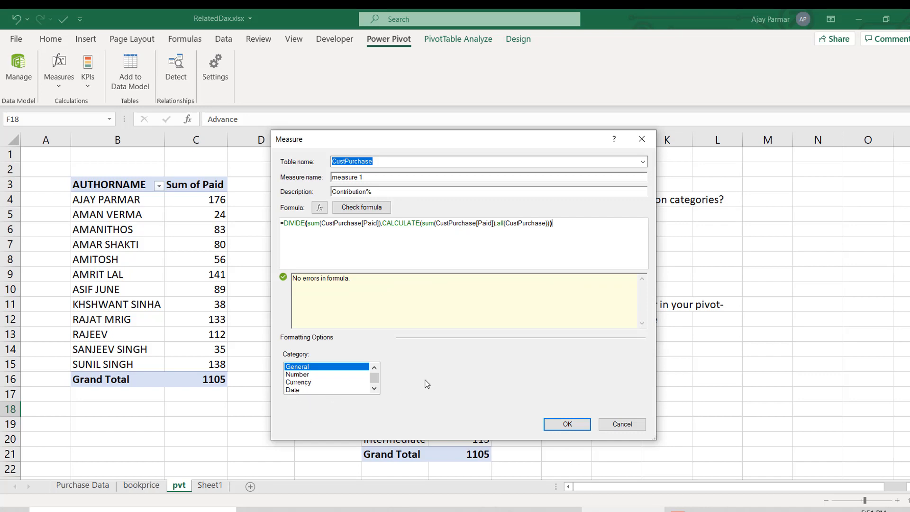
left_click(571, 426)
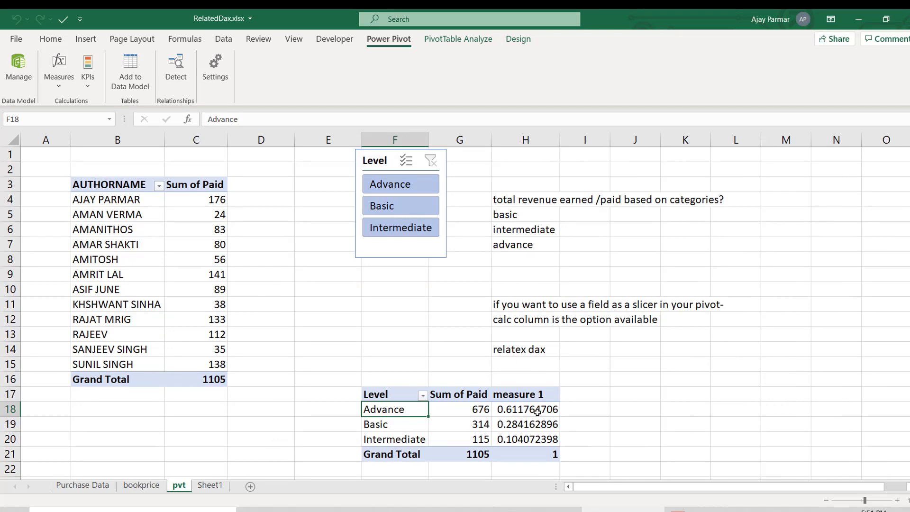
- Format measure 1 in the Level PivotTable as Percentage with 1 decimal place, and close the field list
left_click(537, 412)
right_click(538, 412)
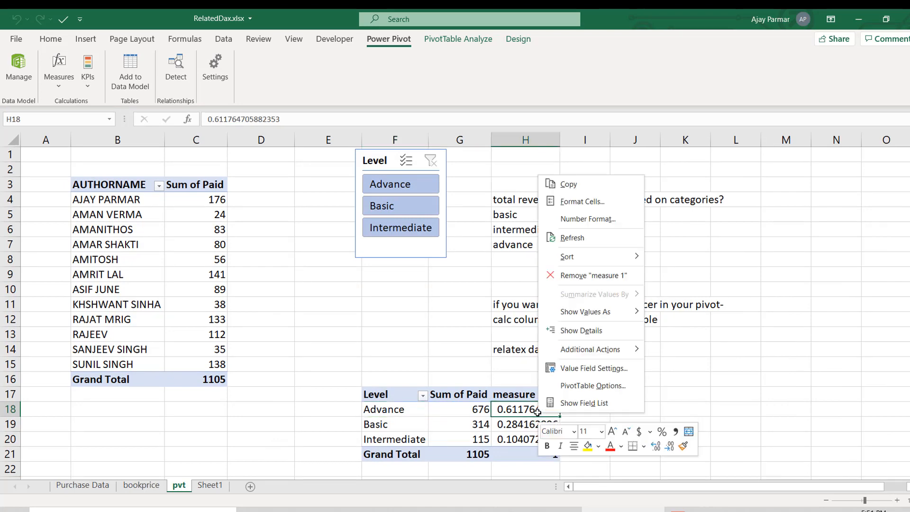
left_click(593, 405)
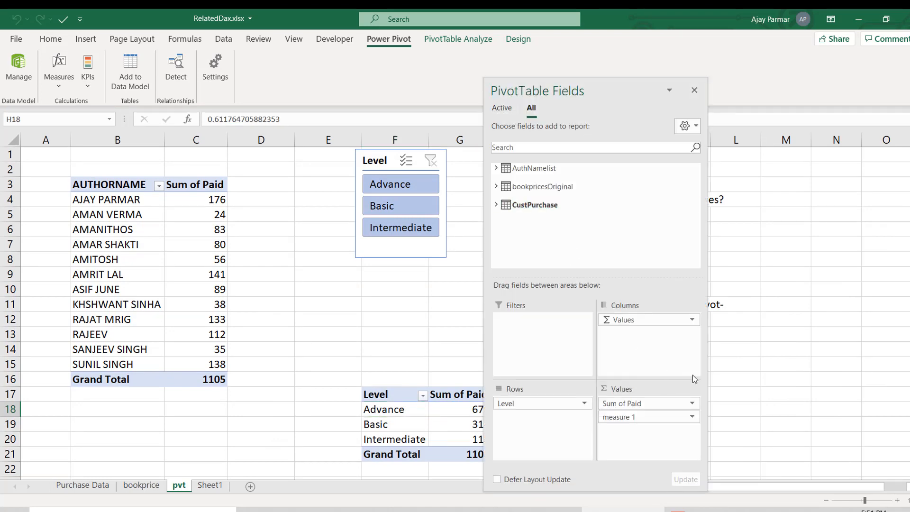
left_click(692, 416)
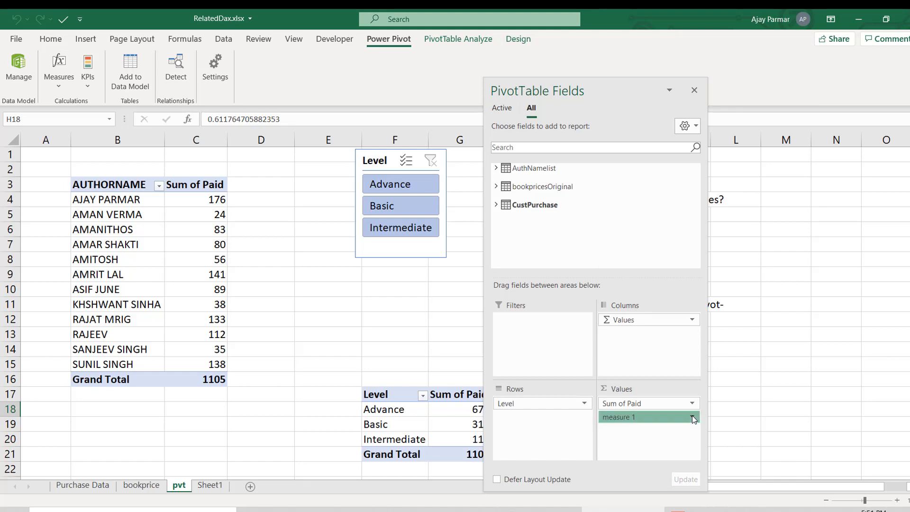
left_click(639, 403)
left_click(440, 330)
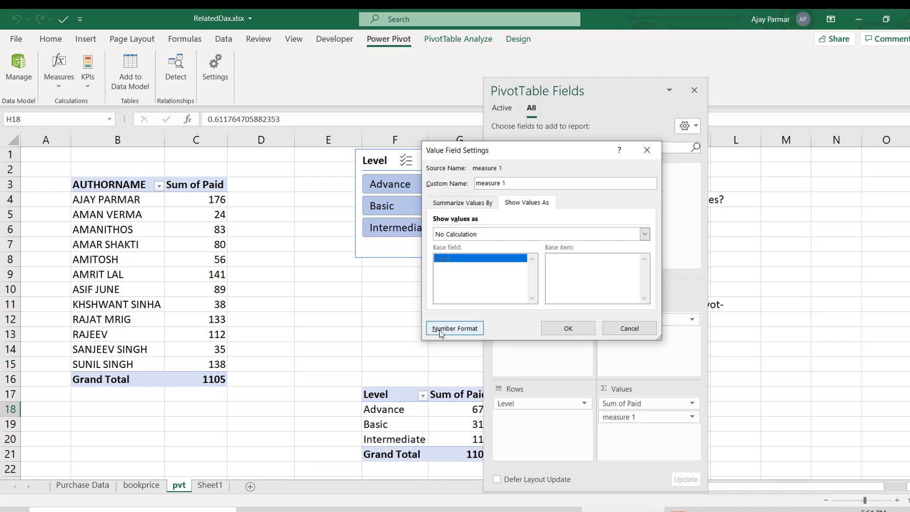
left_click(415, 197)
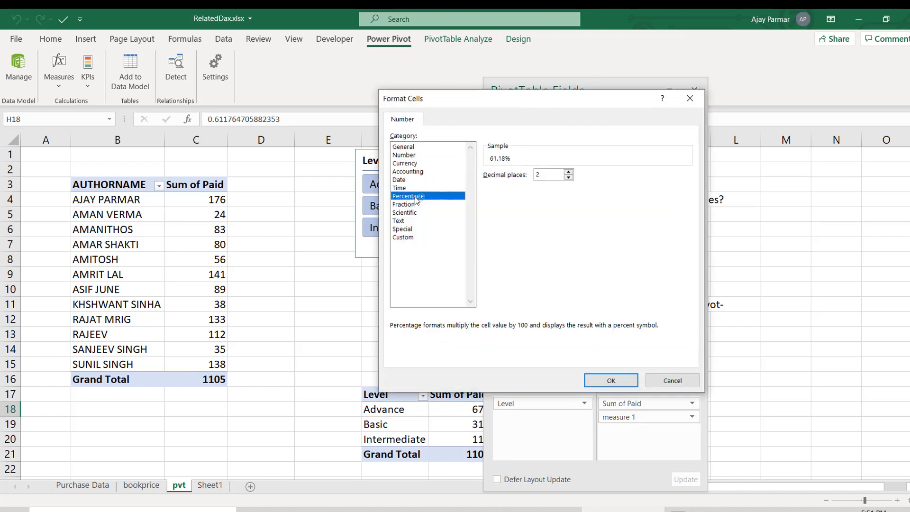
left_click(569, 177)
left_click(568, 177)
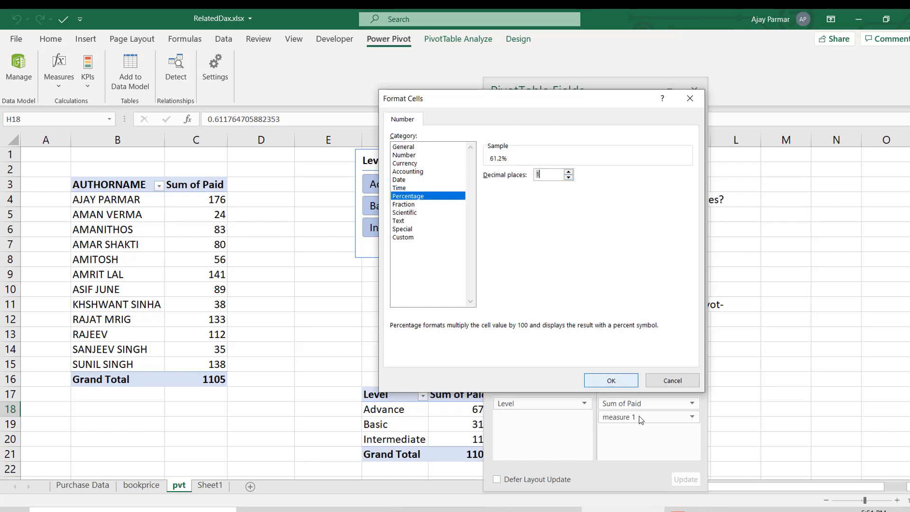
left_click(616, 382)
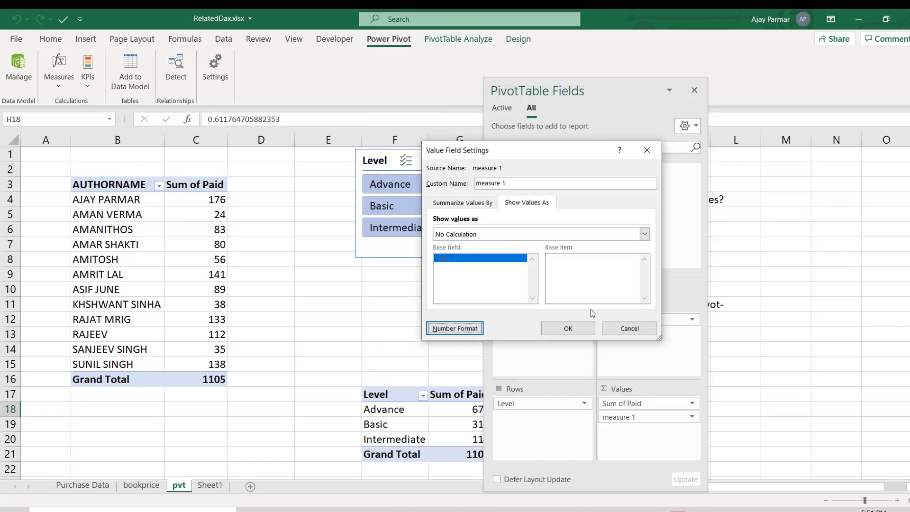
left_click(580, 329)
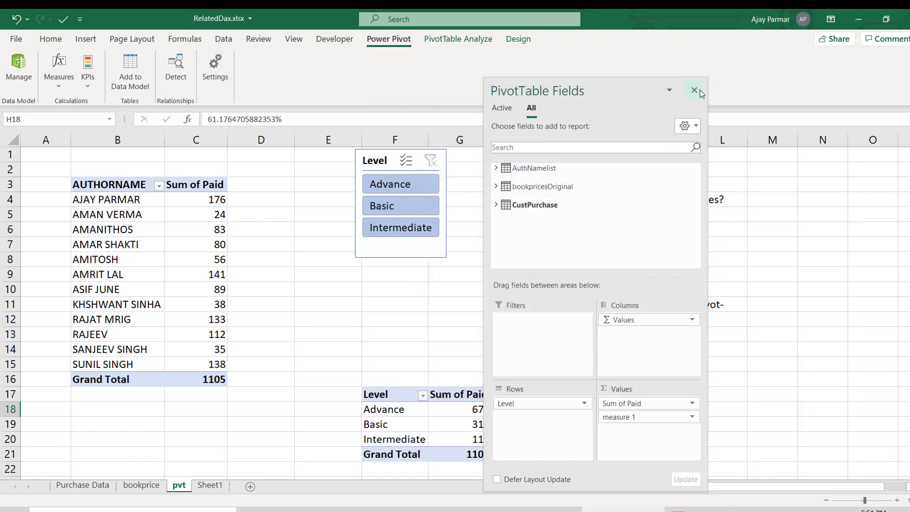
left_click(694, 90)
- Enter =G18/$G$21 in cell J18 to cross-check the Advance level's contribution
left_click(587, 426)
key("Right")
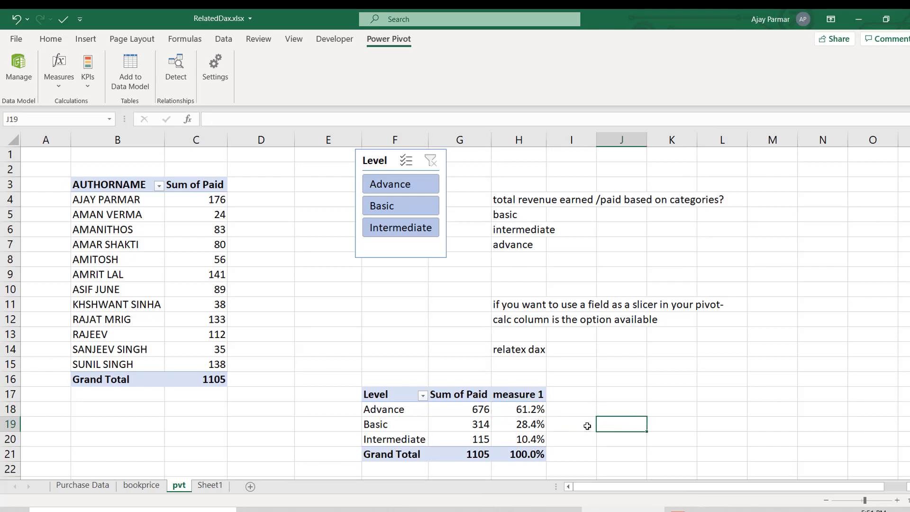
key("Up")
type("=")
key("Left")
key("Left")
key("Left")
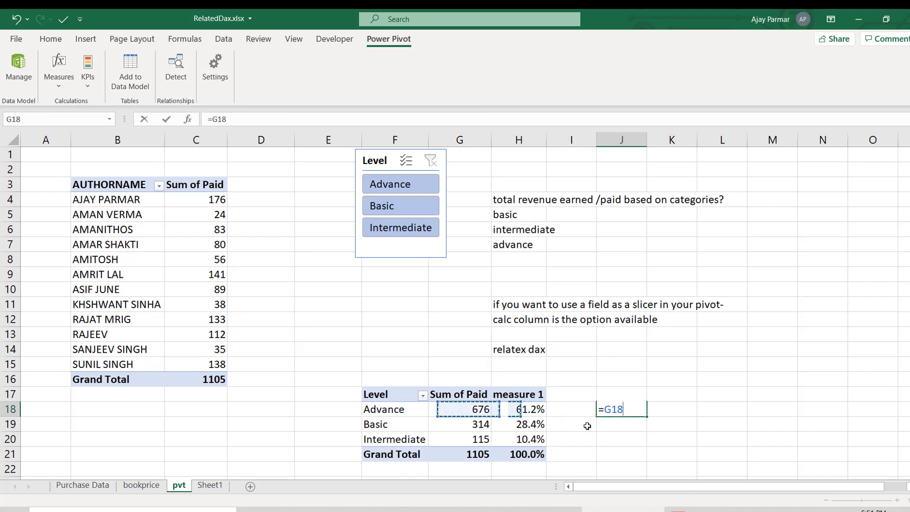
type("/")
key("Left")
key("Down")
key("Down")
key("Down")
key("Left")
key("Left")
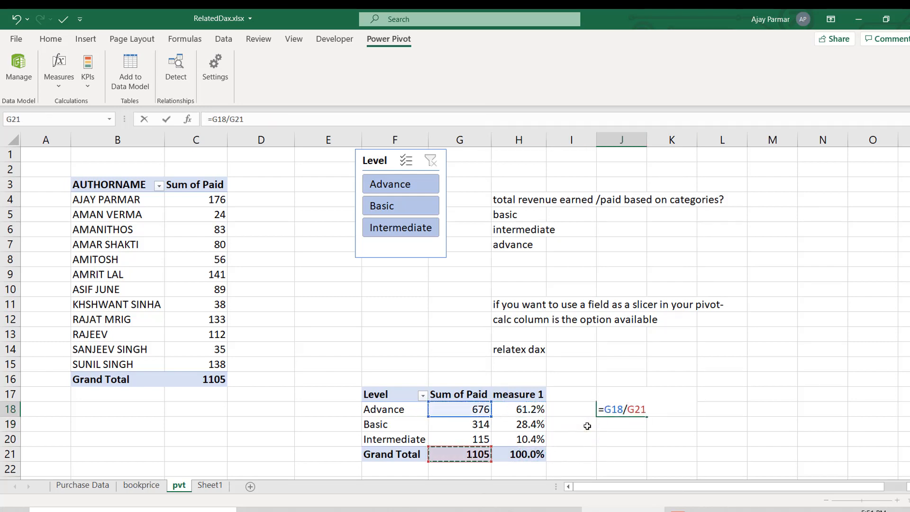
key("F4")
key("ctrl+Return")
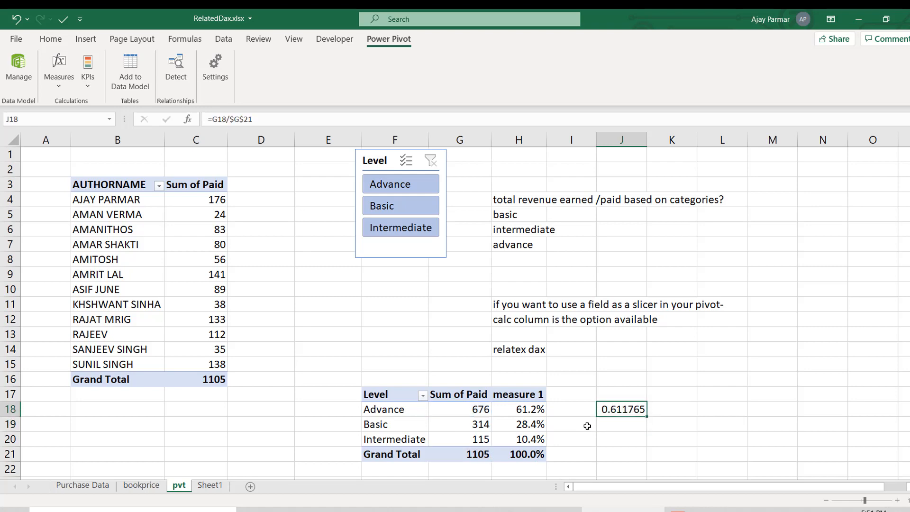
- Copy the formula in J18 down to cells J19 and J20
key("ctrl+c")
key("Down")
key("ctrl+v")
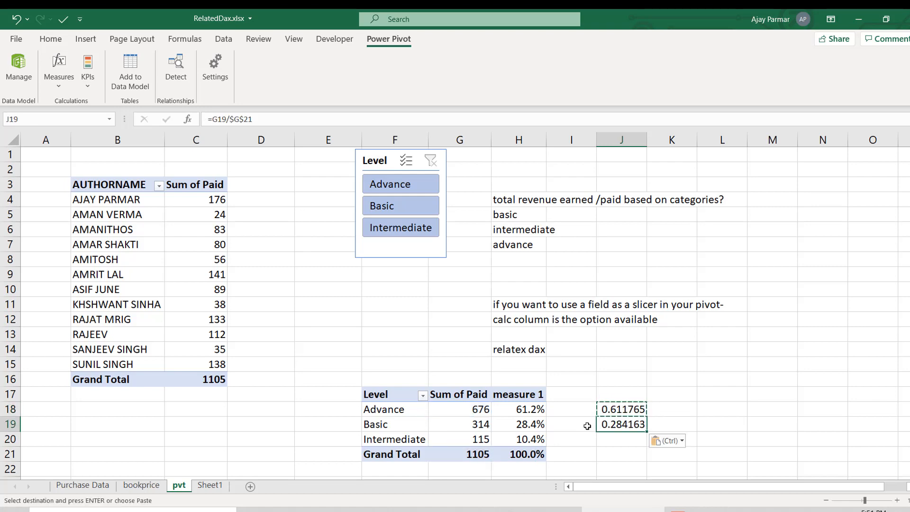
key("Down")
key("ctrl+v")
key("Up")
key("Up")
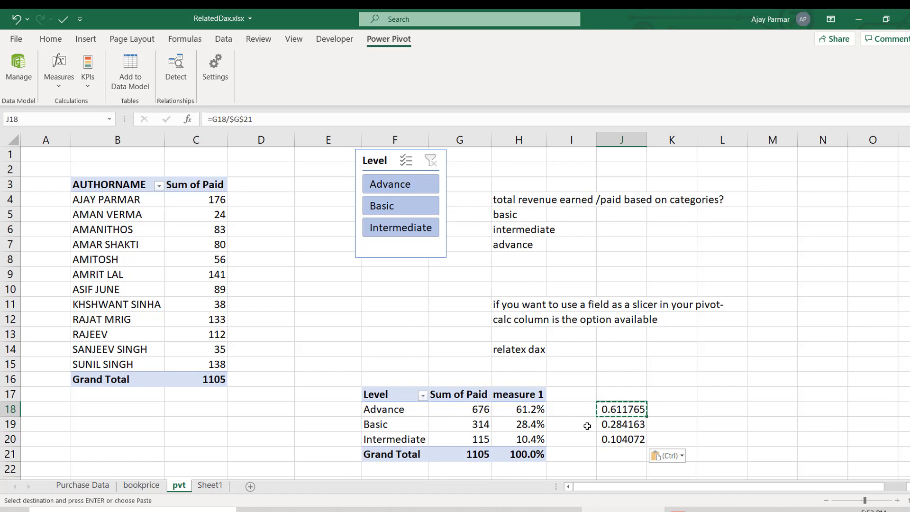
key("Down")
key("Left")
key("Up")
key("Right")
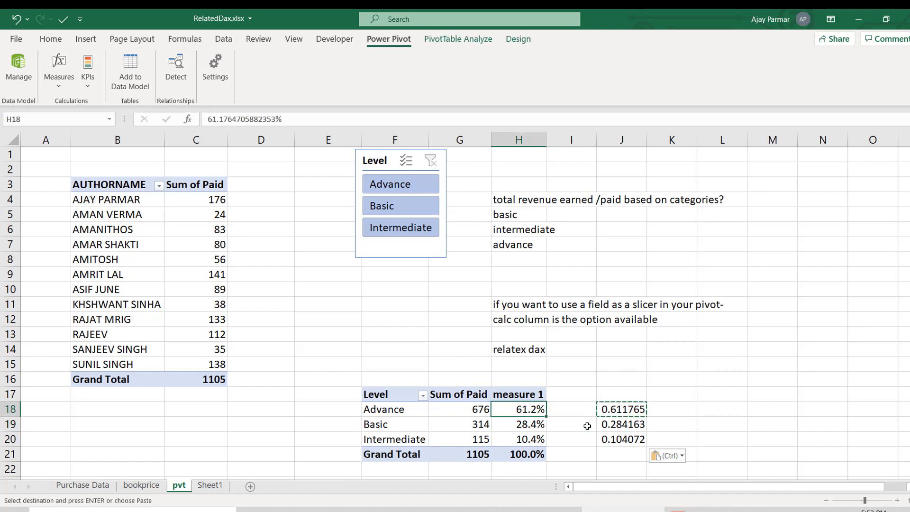
left_click(439, 280)
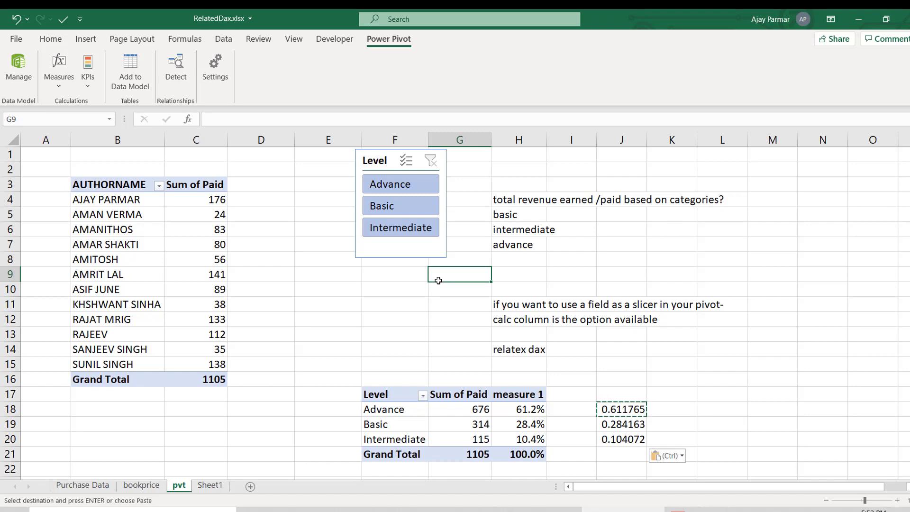
left_click(395, 406)
left_click(385, 395)
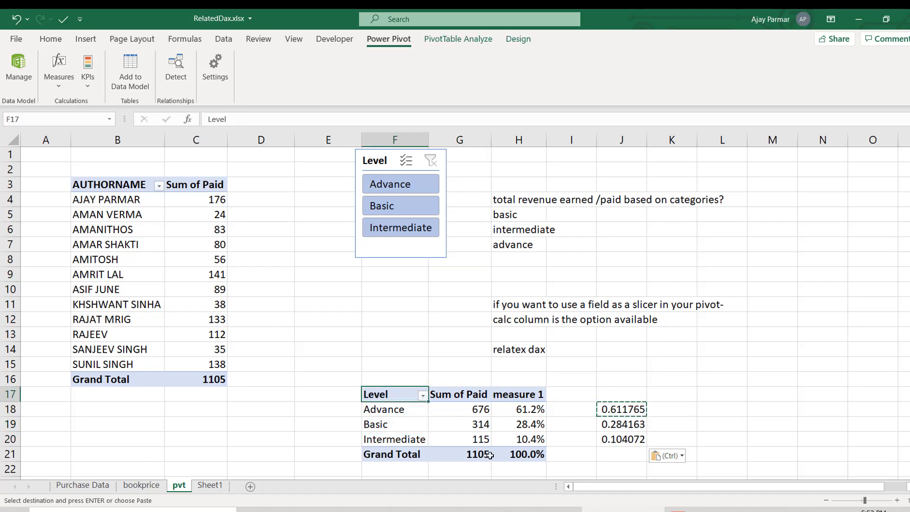
left_click(531, 456, "shift")
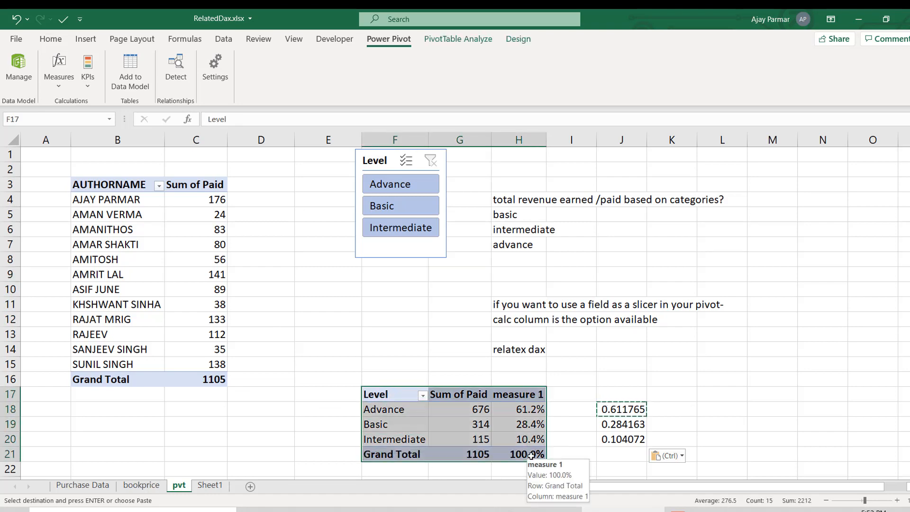
left_click(338, 365)
- Enter the note RELATED AS CALCULATED COLUMN in cell C16 of Sheet1
left_click(219, 486)
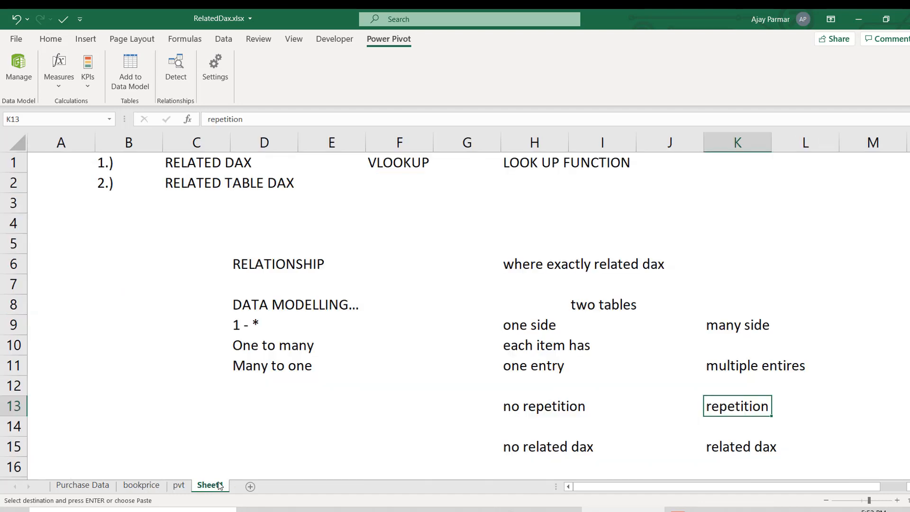
left_click(195, 404)
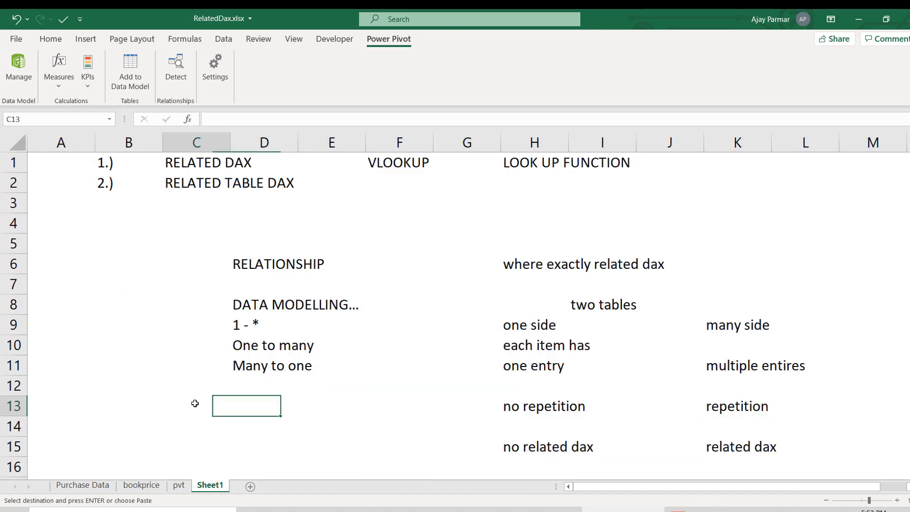
left_click(826, 500)
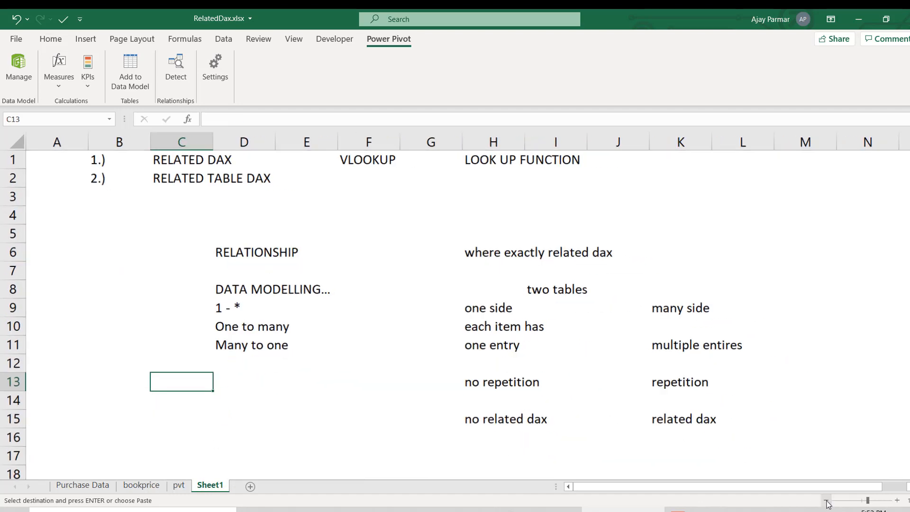
left_click(192, 441)
type("RWELAT")
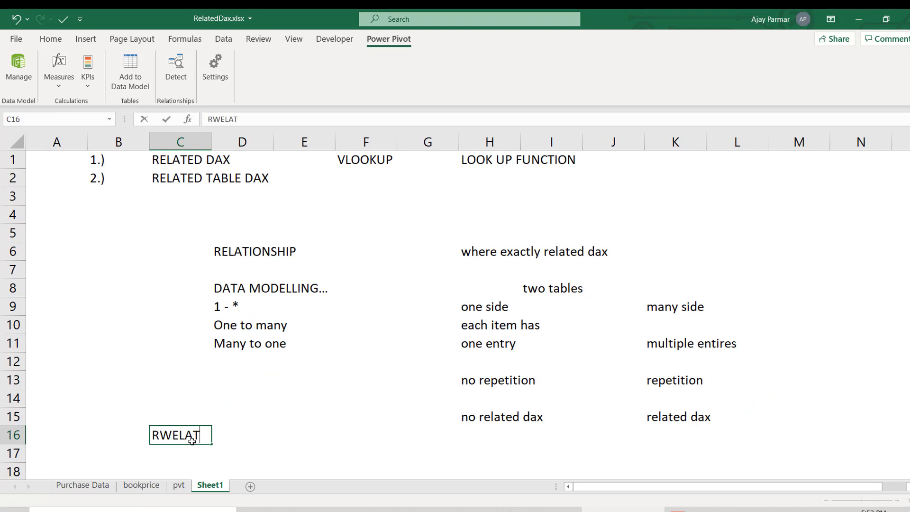
key("BackSpace")
key("BackSpace")
key("BackSpace")
key("BackSpace")
key("BackSpace")
type("ELATED")
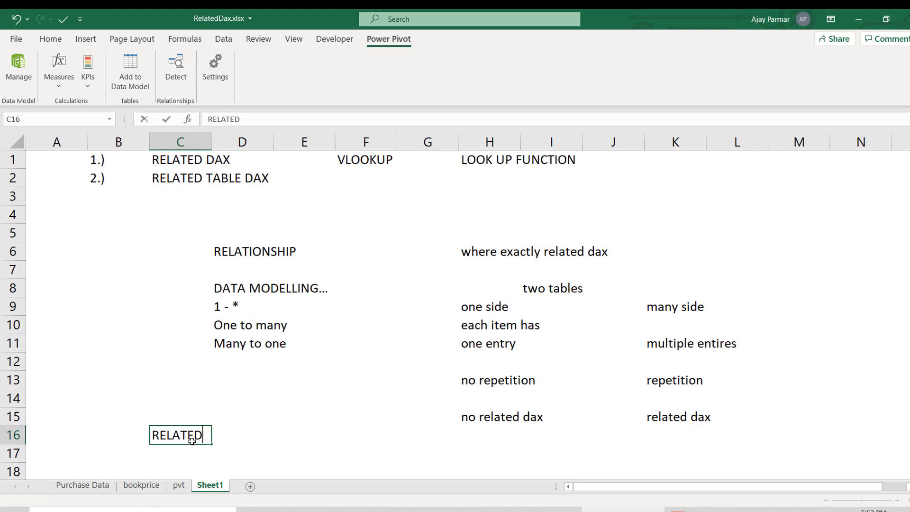
type(" AS CALCULATED")
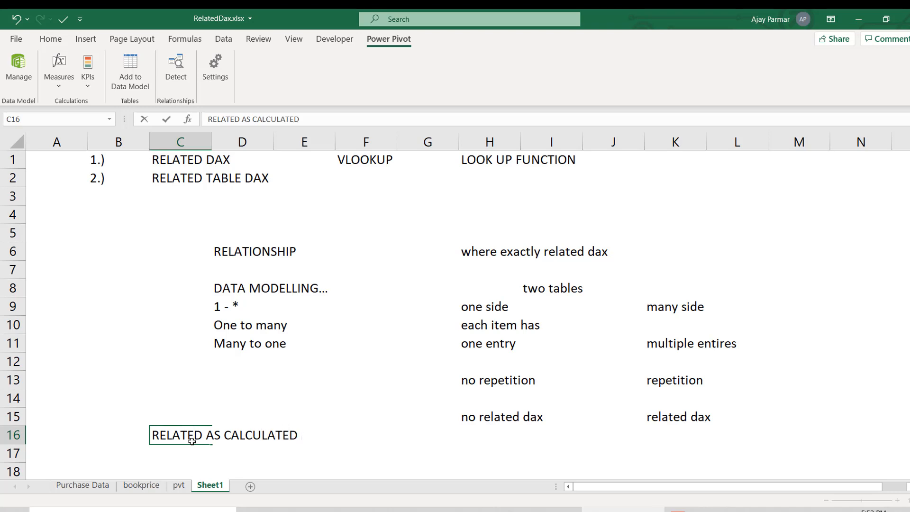
type(" COLUMN")
key("Return")
- Enter the note RELATED AS A MEASURE in cell C17, directly below the calculated column note
type("RELATD")
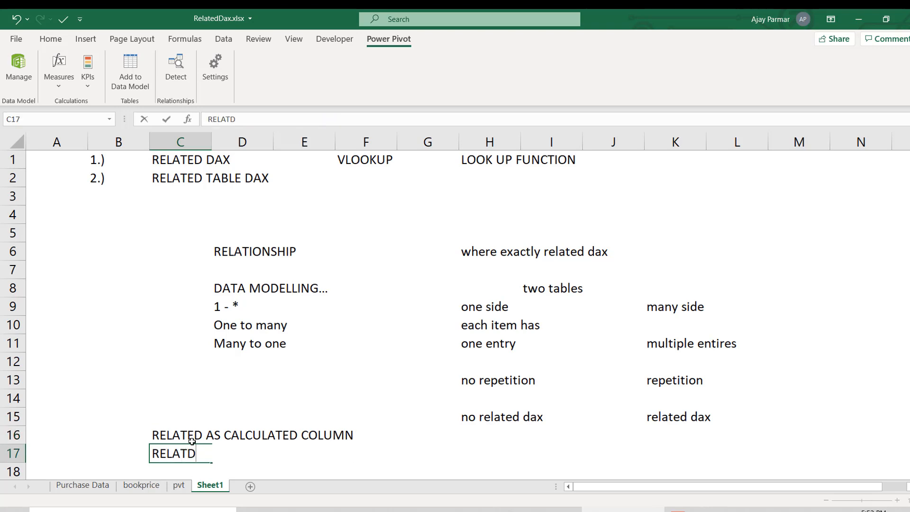
key("BackSpace")
type("ED")
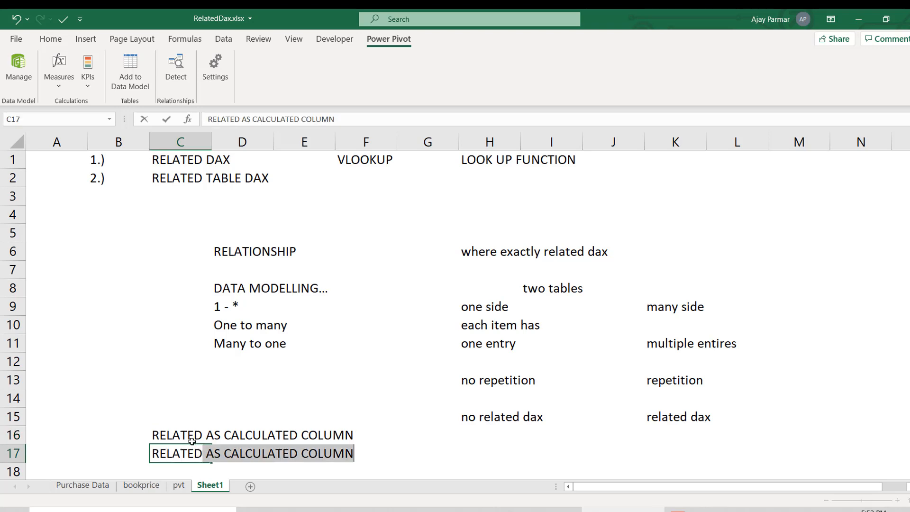
type(" AS A MEASUSRE")
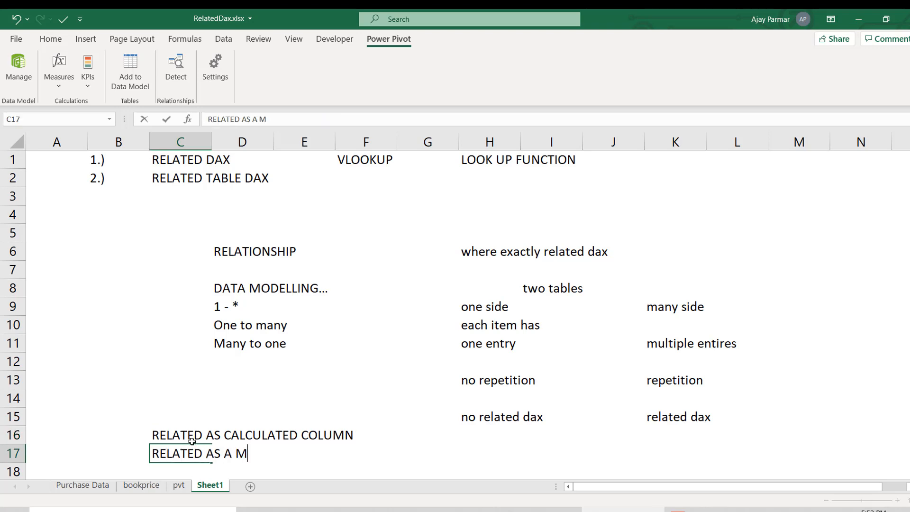
key("BackSpace")
key("BackSpace")
key("BackSpace")
type("RE")
key("Return")
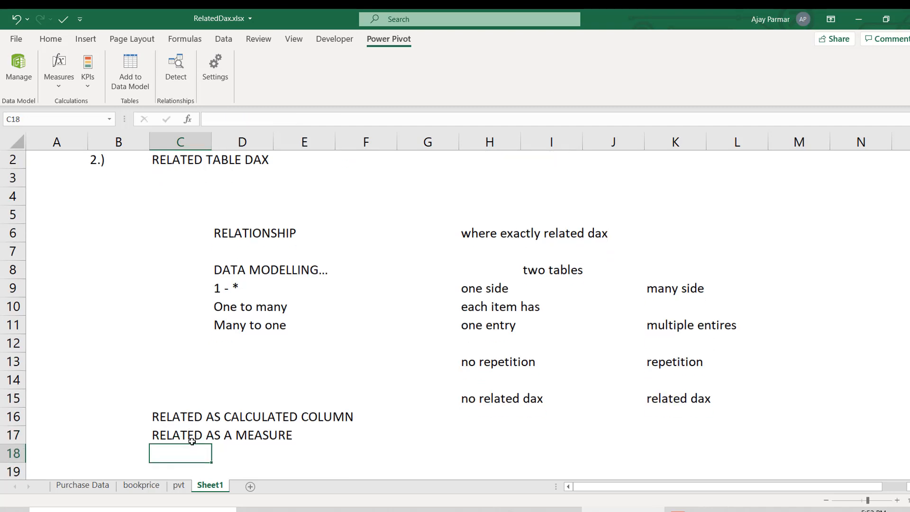